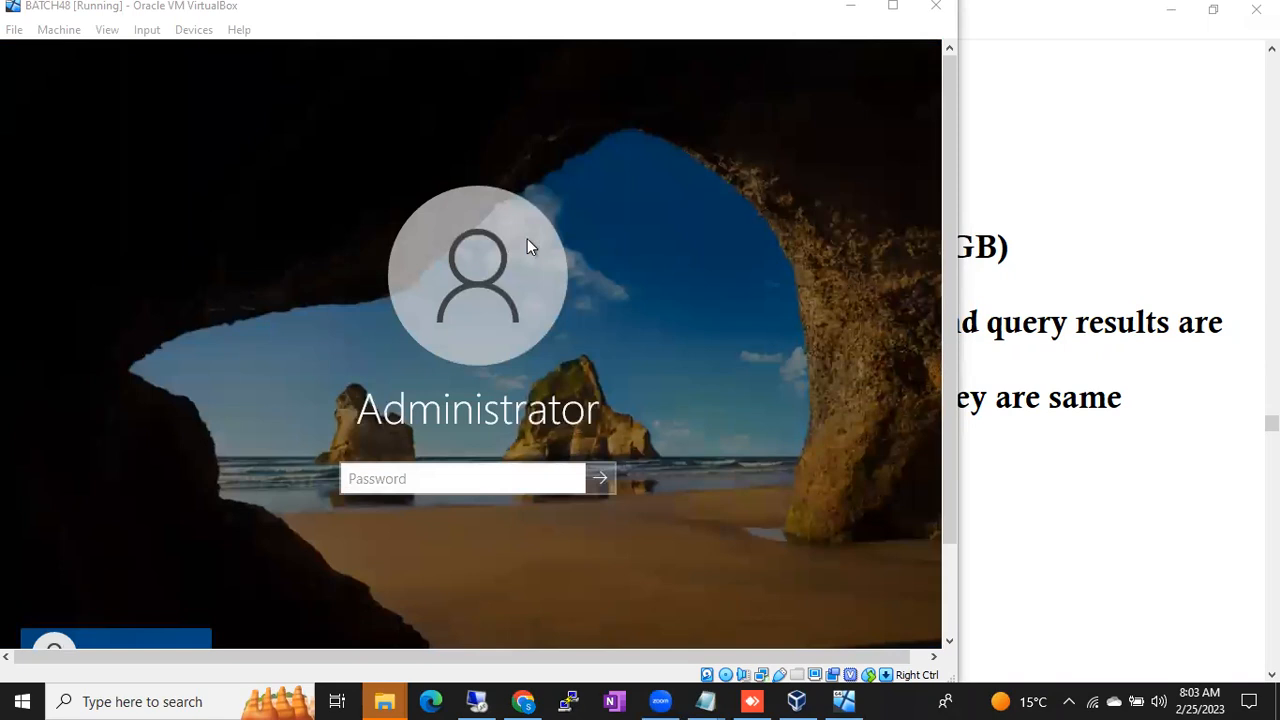
- Sign in to the BATCH48 server as Administrator with the account password
left_click(363, 483)
type("•••••••••••••")
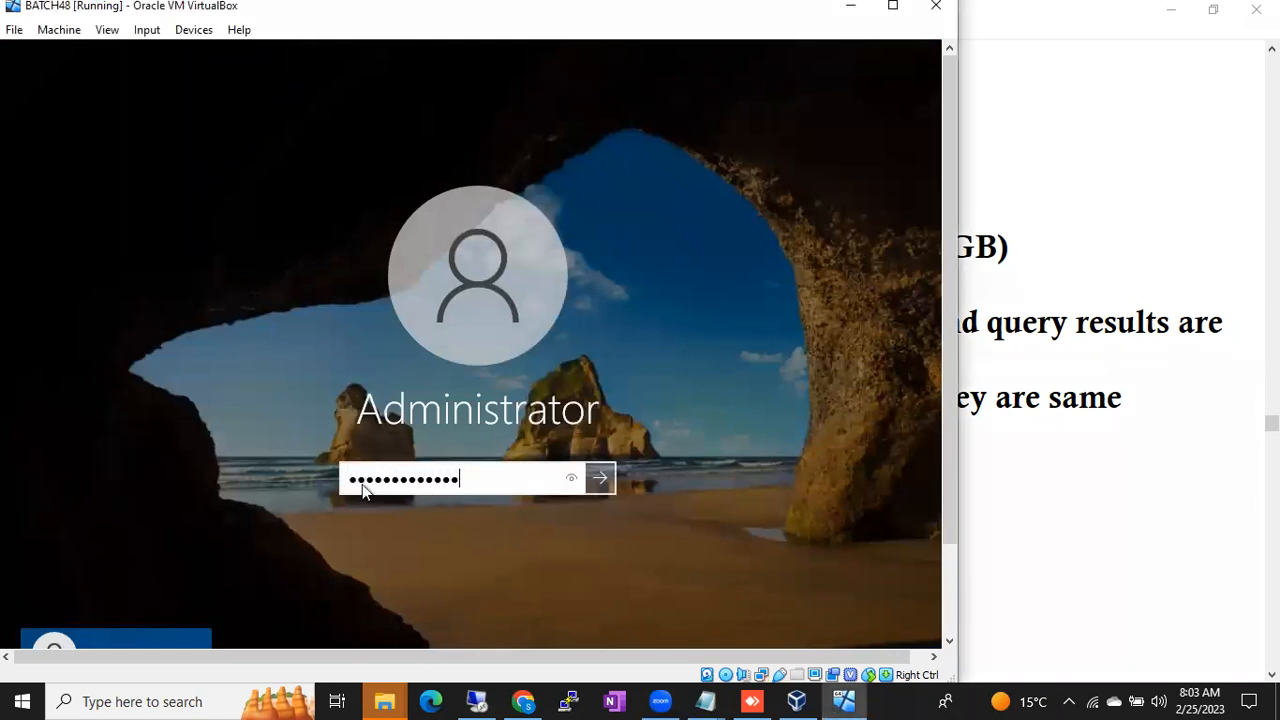
key("Return")
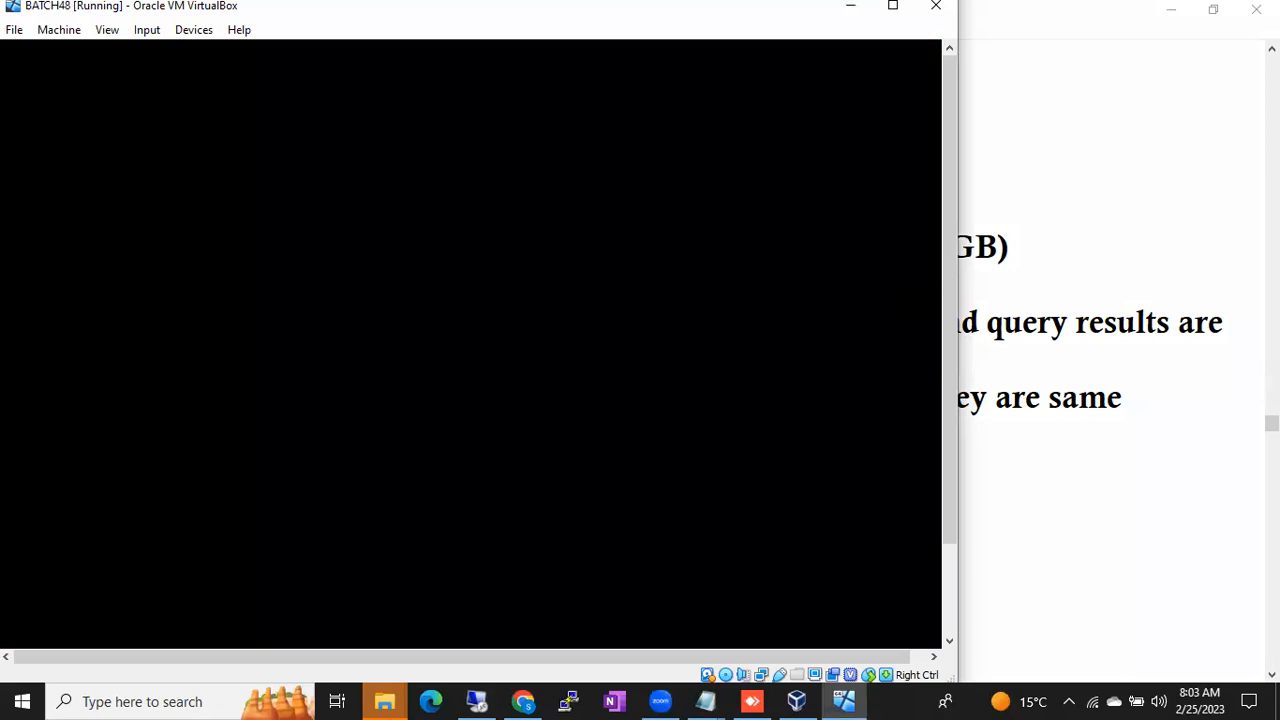
- Launch a command prompt by running cmd from the Run box
left_click_drag(945, 225, 952, 253)
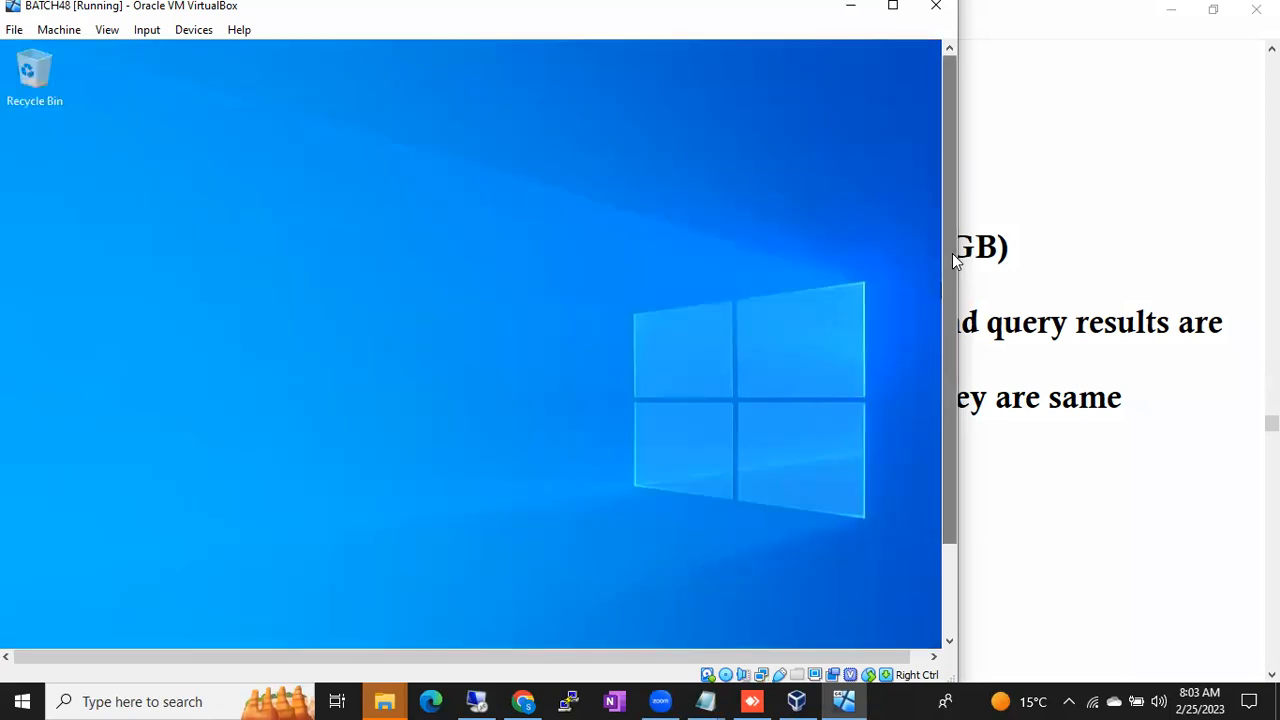
left_click_drag(952, 253, 957, 385)
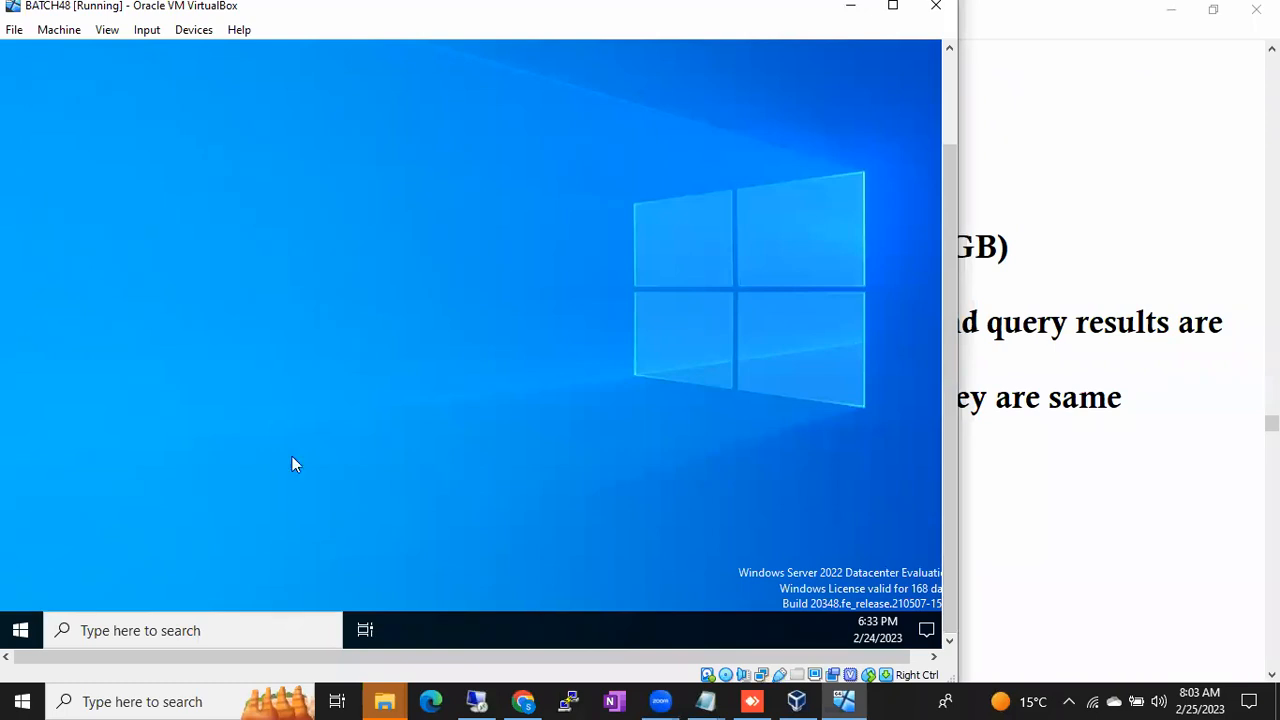
key("super+r")
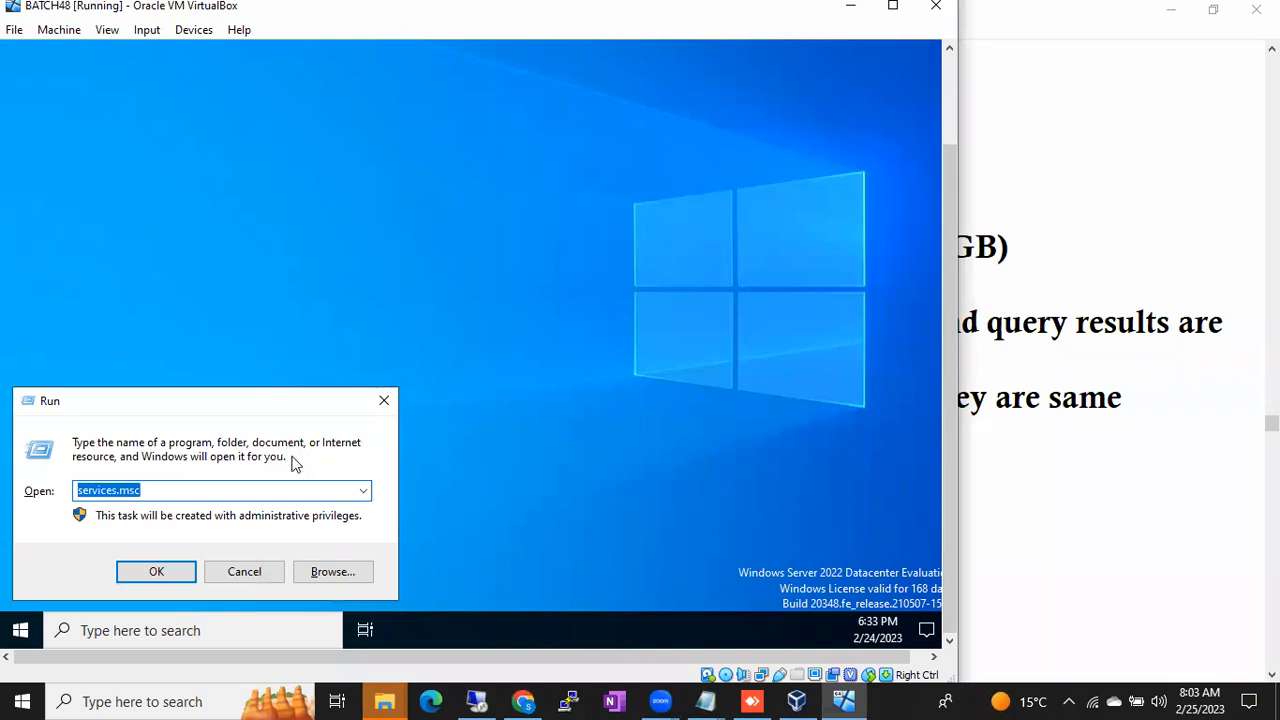
type("cmd")
key("Return")
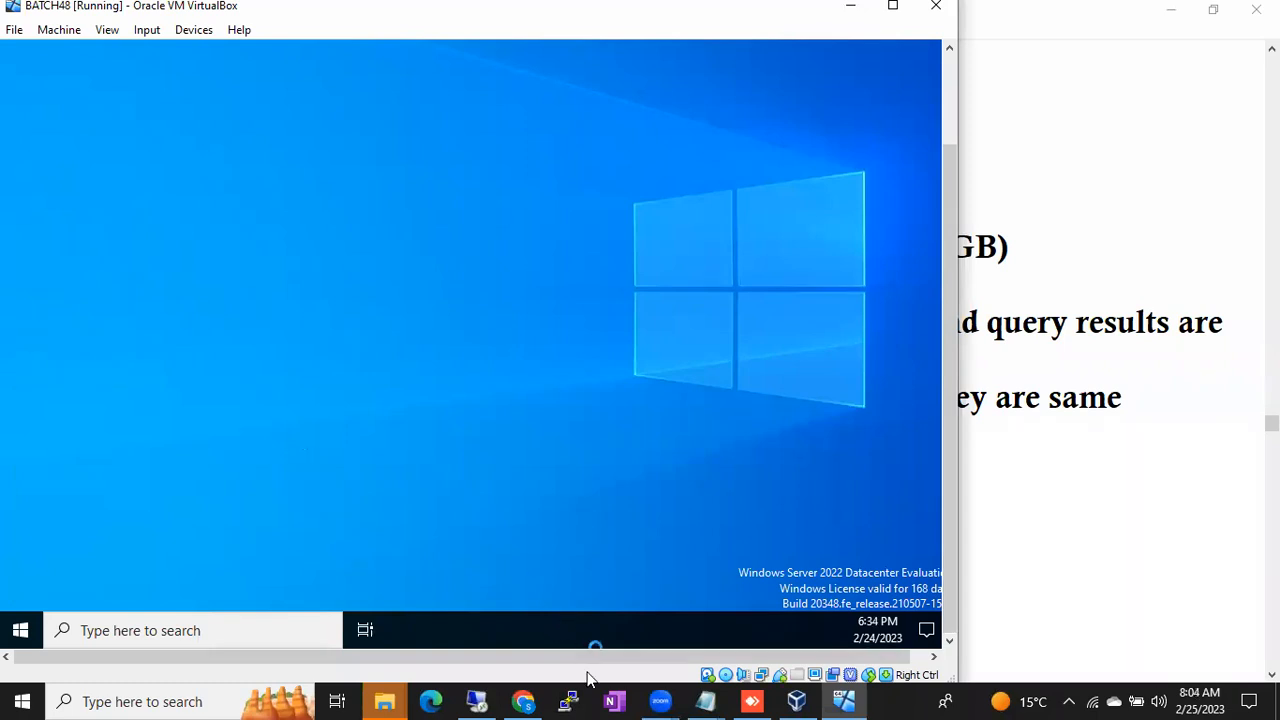
- Bring the untitled Notepad notes forward and insert a blank line under '1 DB server'
left_click(705, 700)
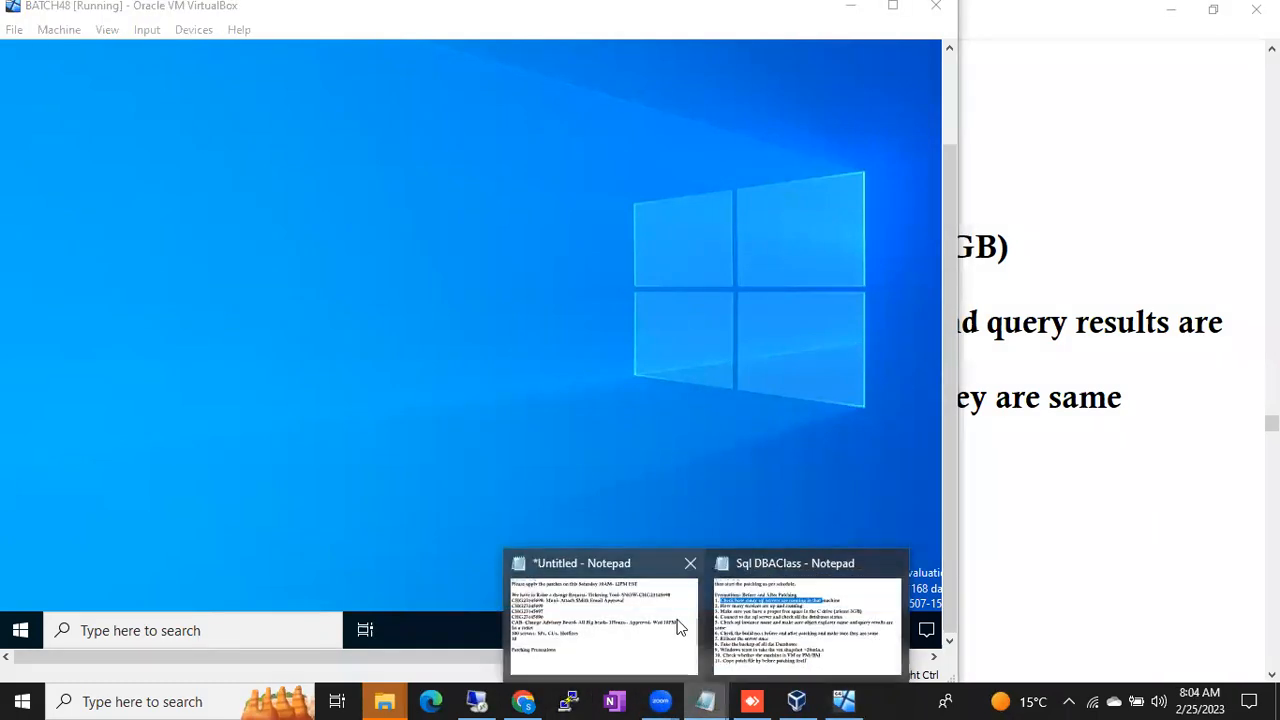
left_click(633, 628)
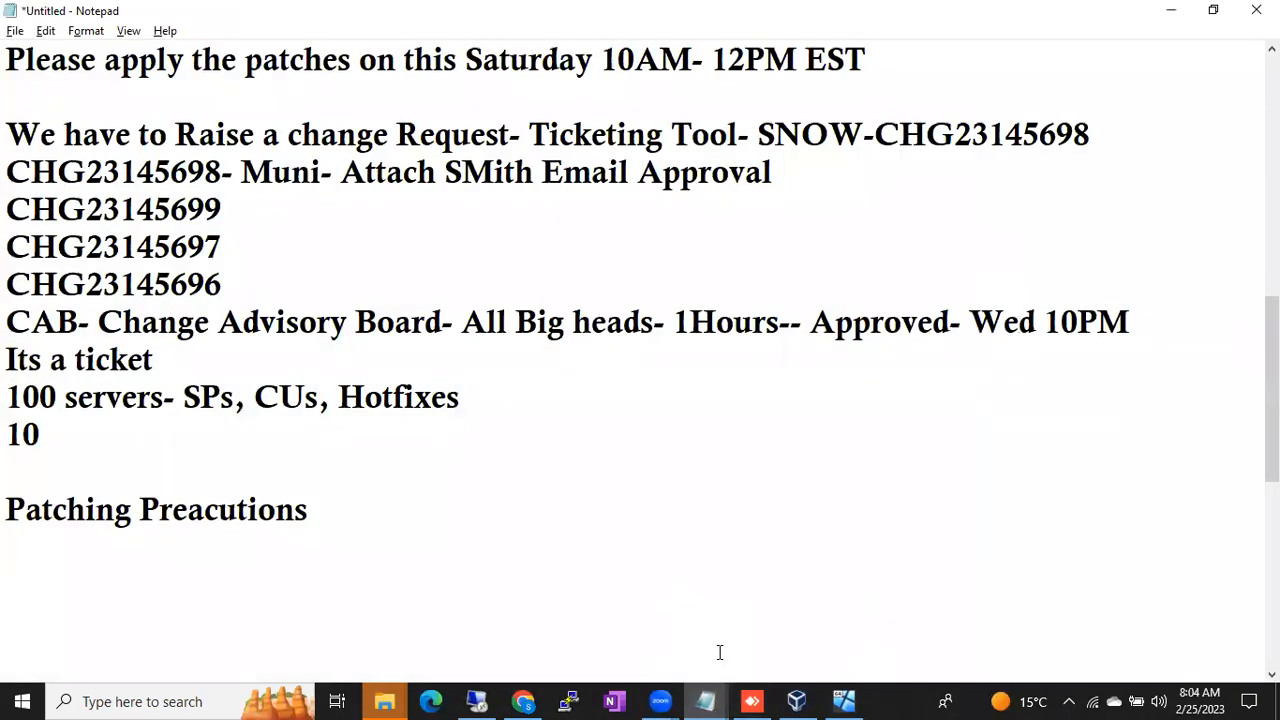
scroll(506, 410, "up", 5)
scroll(405, 350, "up", 1)
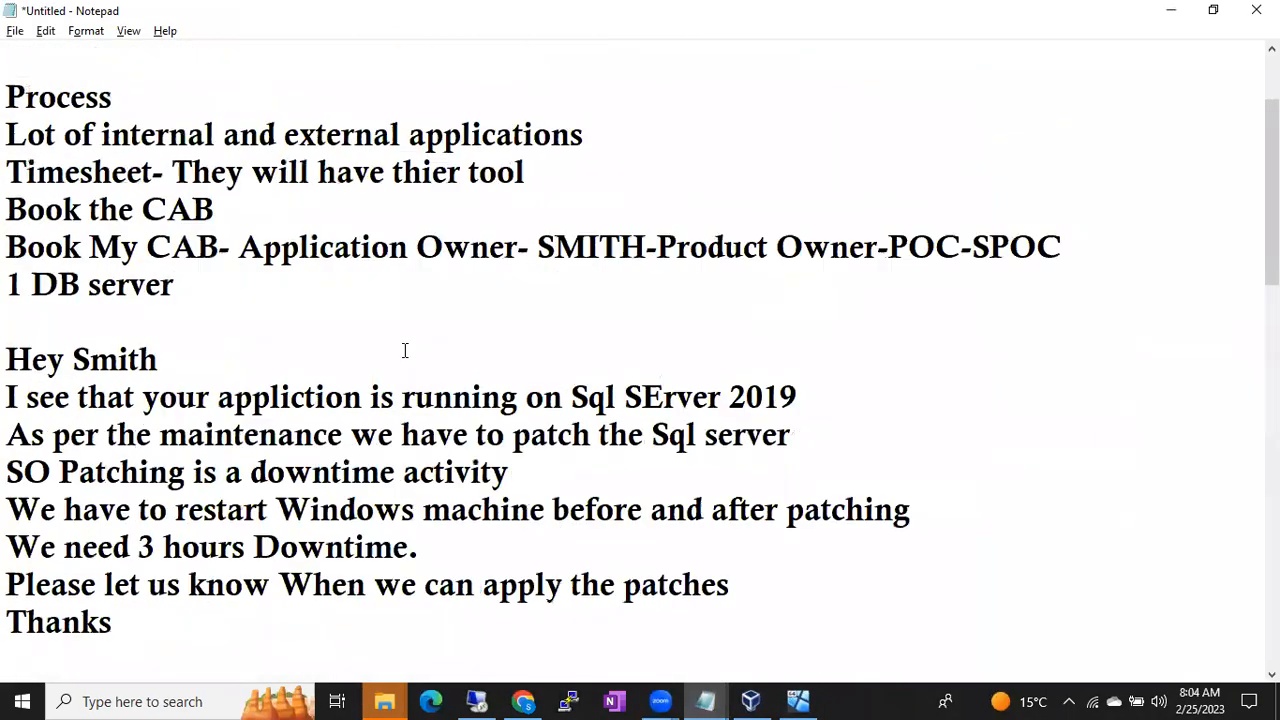
left_click(286, 311)
key("Return")
left_click(286, 311)
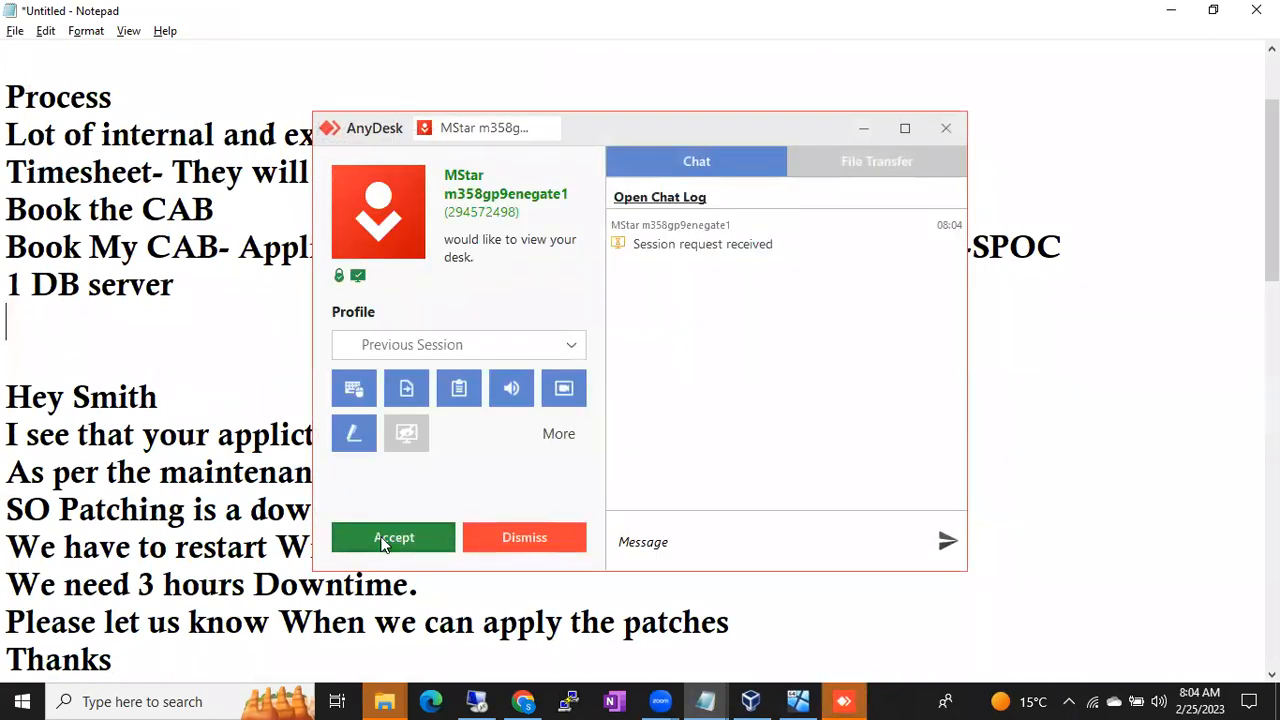
- Accept the AnyDesk viewing request and type 'Book My Time' under '1 DB server'
left_click(385, 538)
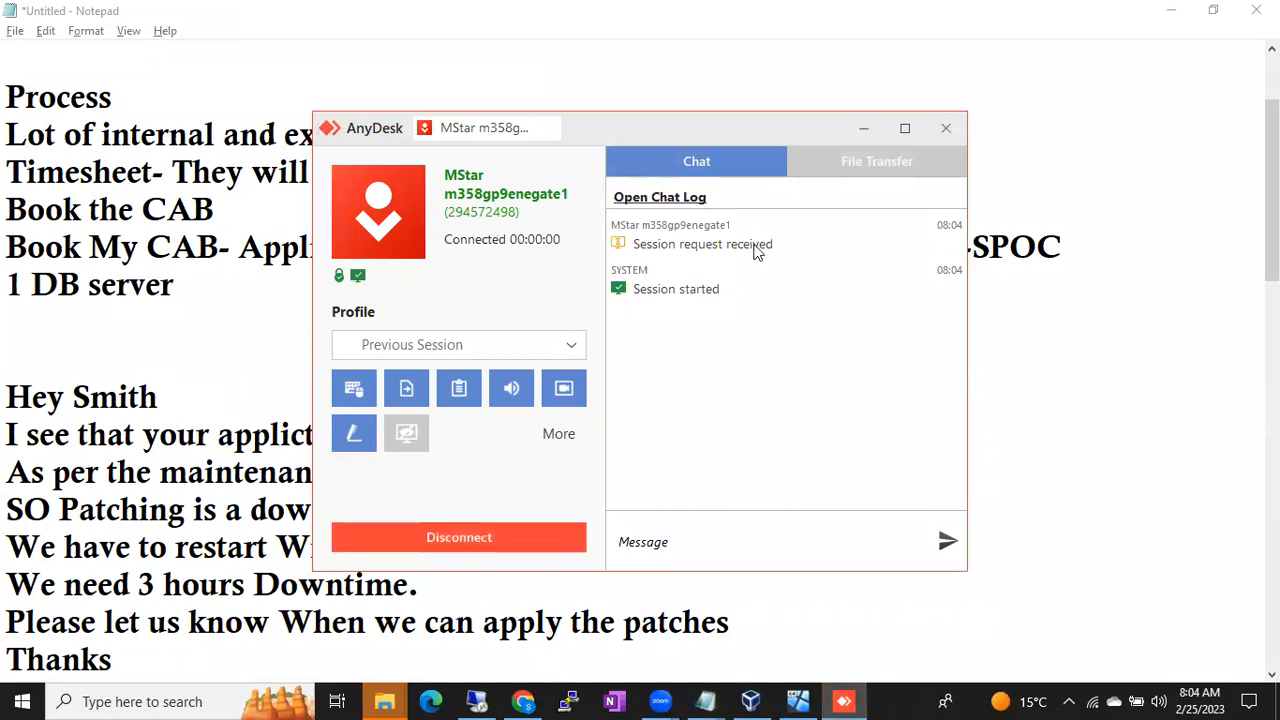
left_click(862, 130)
type("Book My Time")
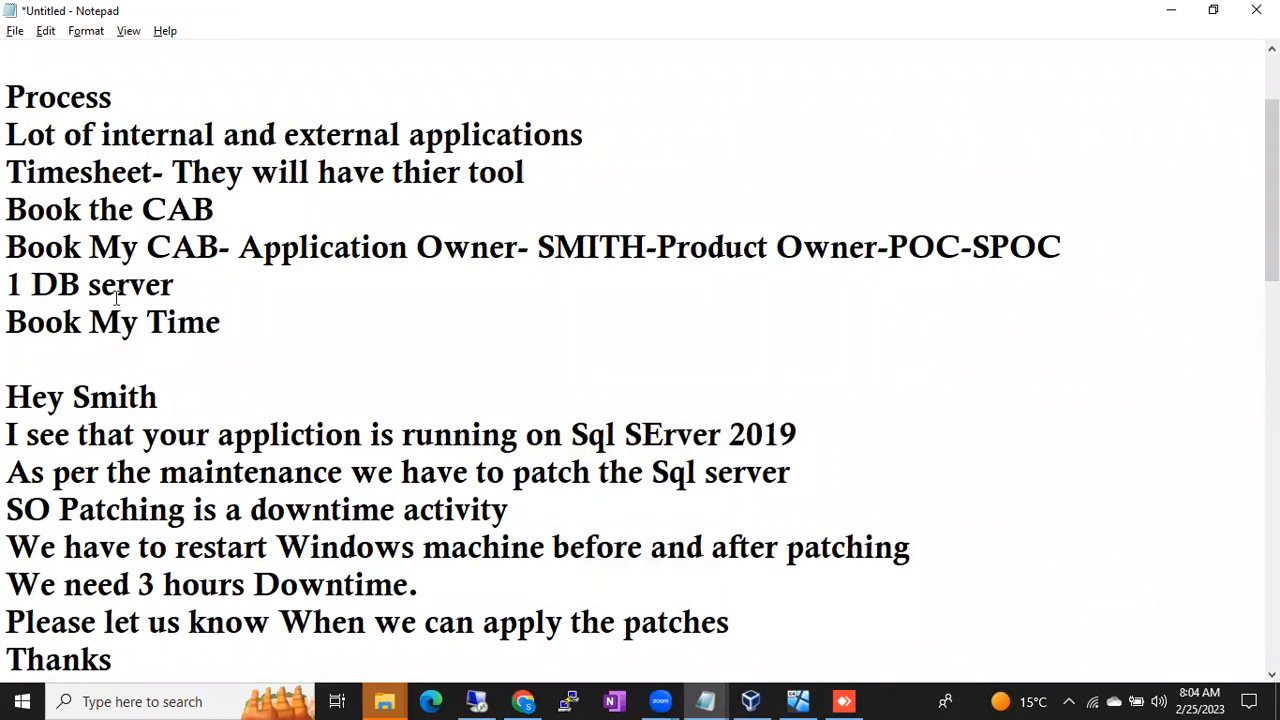
left_click_drag(8, 252, 137, 252)
left_click_drag(9, 285, 160, 285)
- Add a '1 DB Server' line beneath 'Book My Time'
left_click(240, 325)
key("Return")
type("1 DB Server")
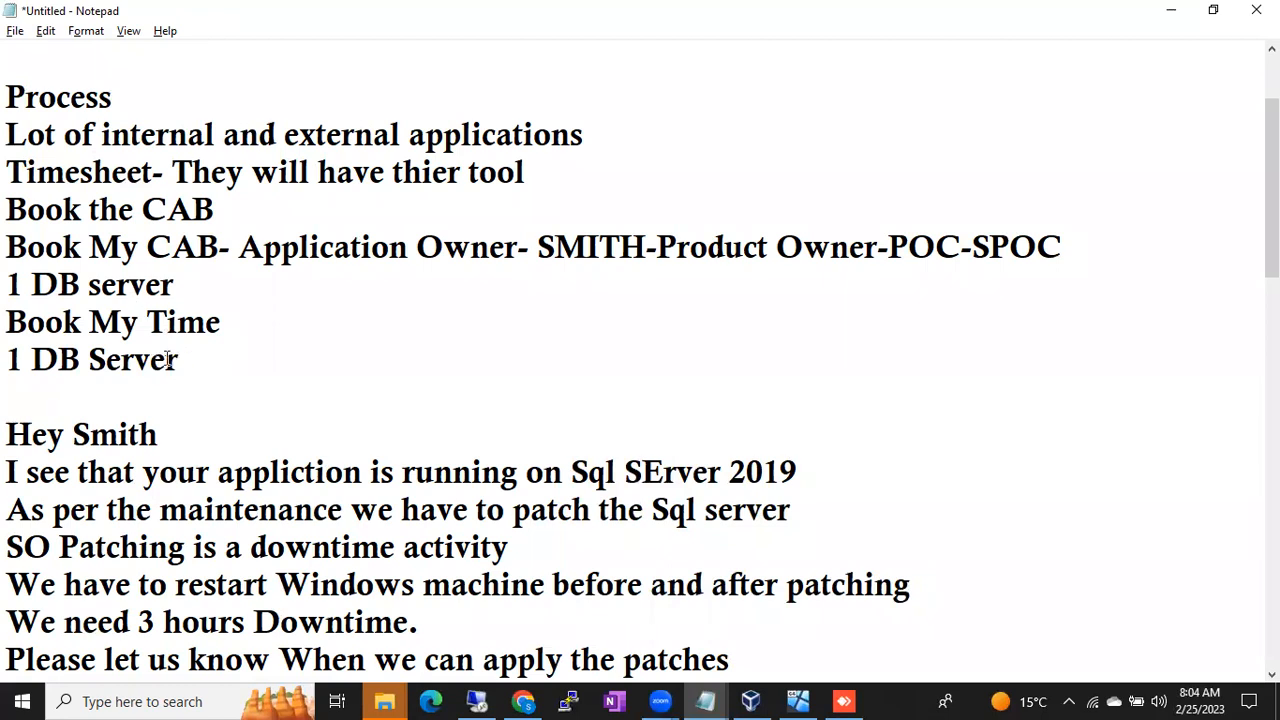
left_click_drag(176, 360, 9, 361)
left_click_drag(217, 294, 40, 289)
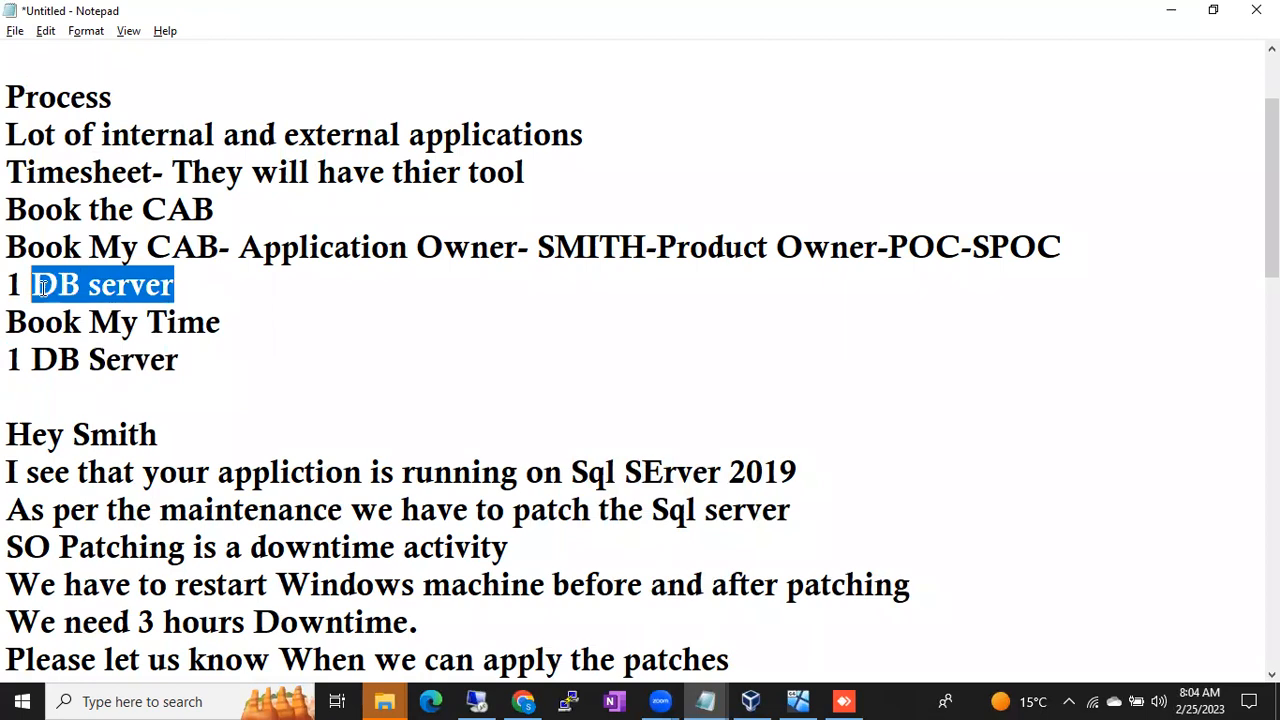
left_click(251, 306)
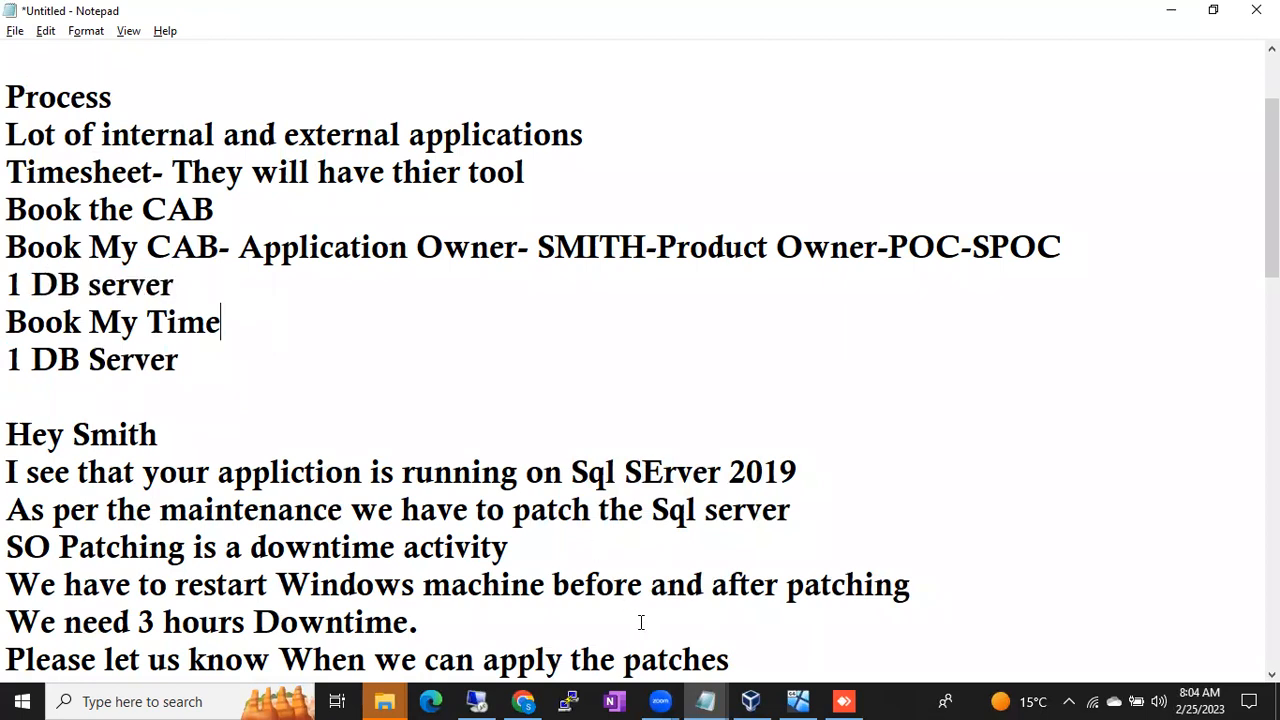
- Run ipconfig on BATCH48 to read IPv4 192.168.0.160, then return to the Notepad notes
left_click(798, 701)
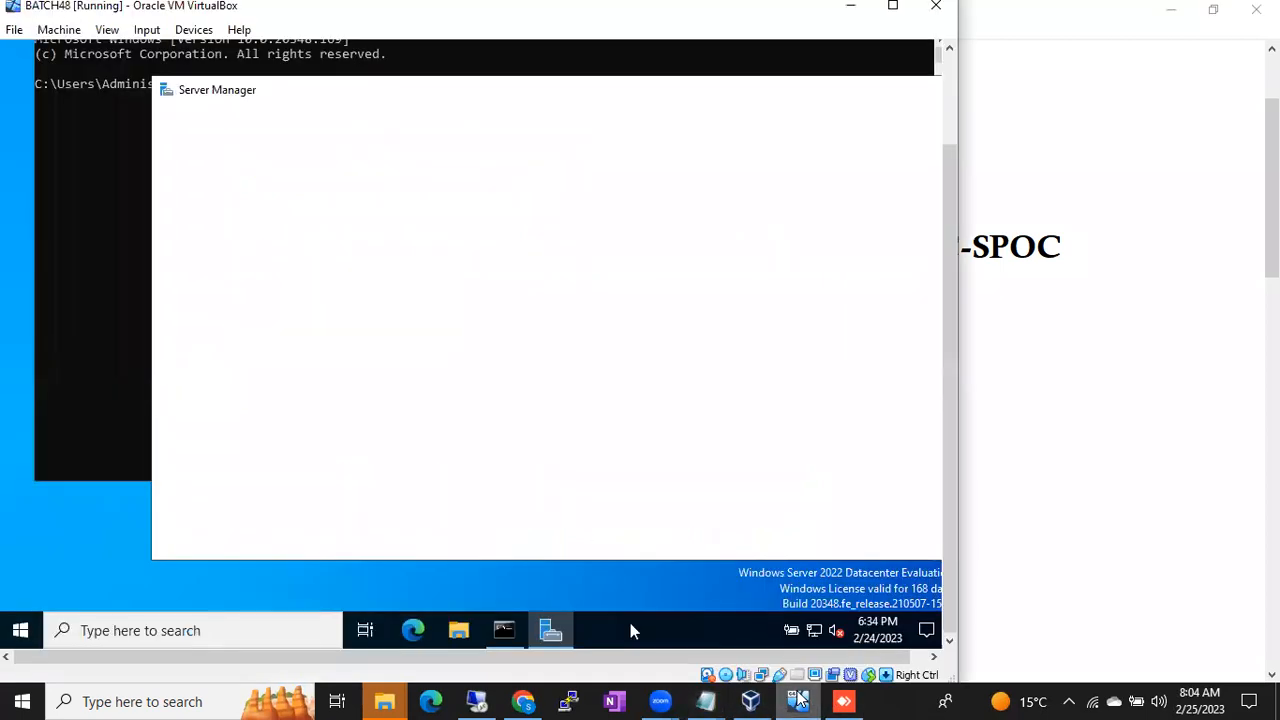
left_click(49, 265)
type("icpo")
key("BackSpace")
key("BackSpace")
key("BackSpace")
type("pconfig")
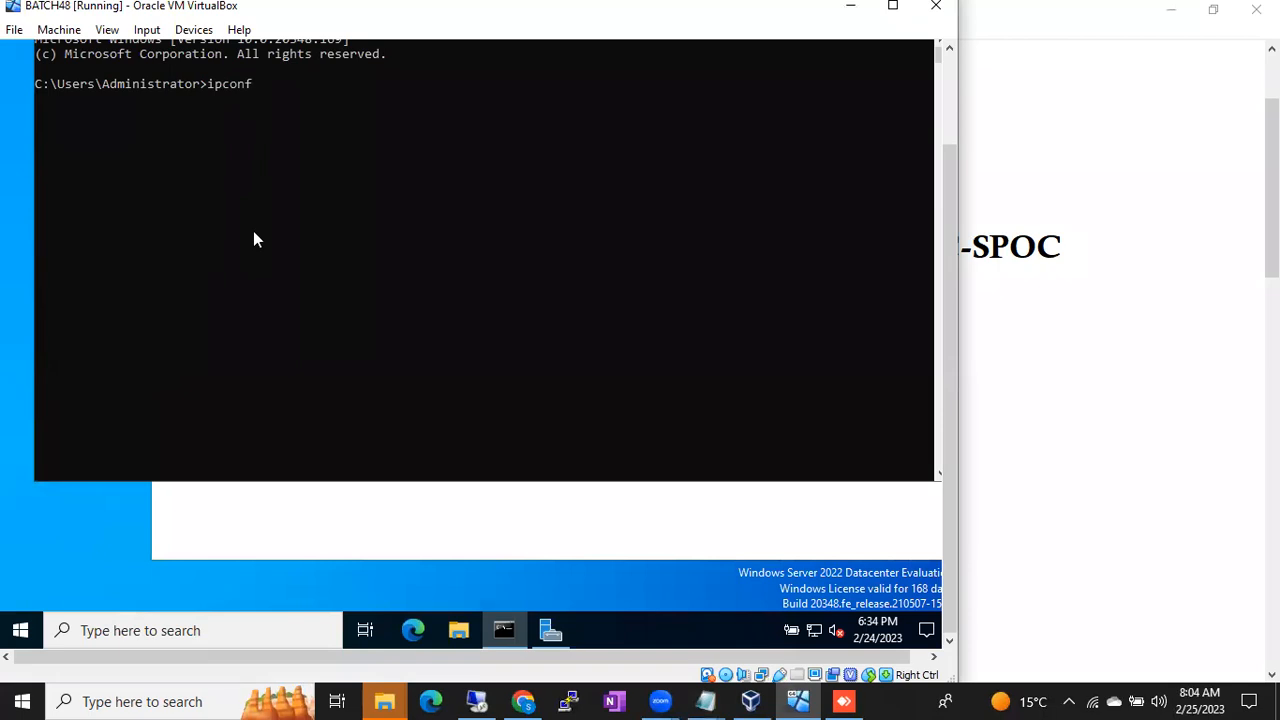
key("Return")
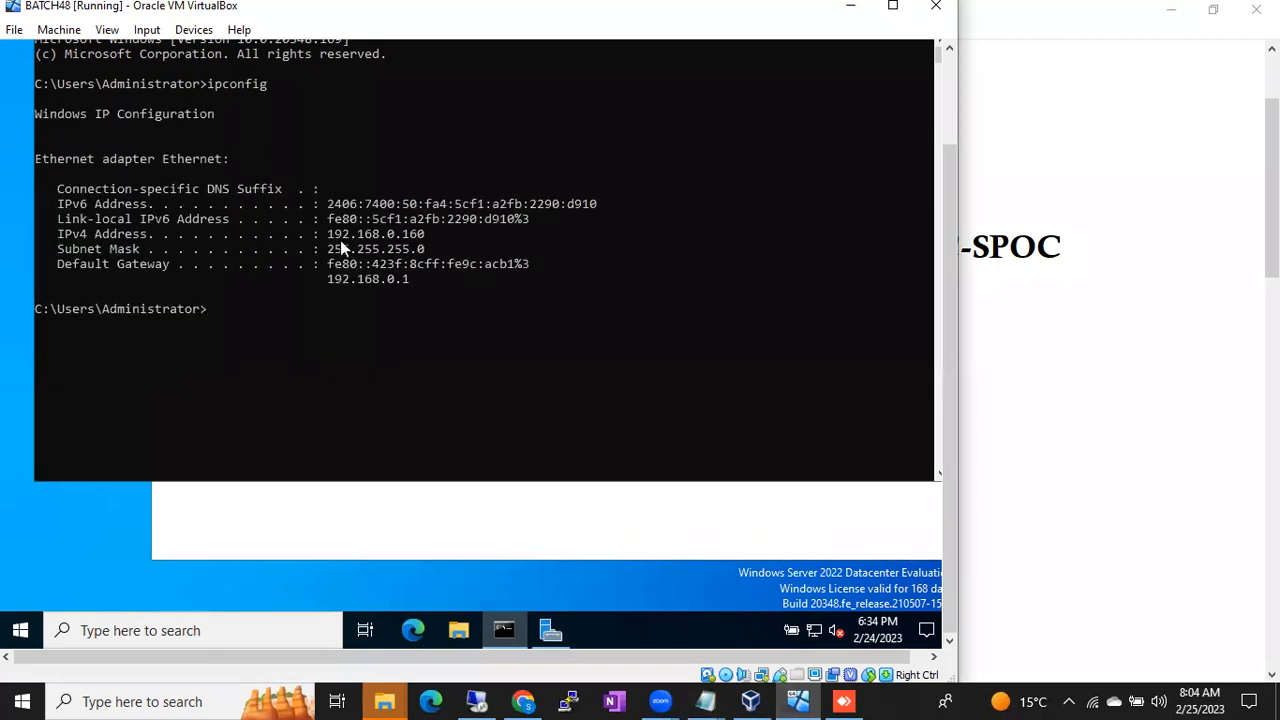
left_click(705, 701)
left_click(660, 634)
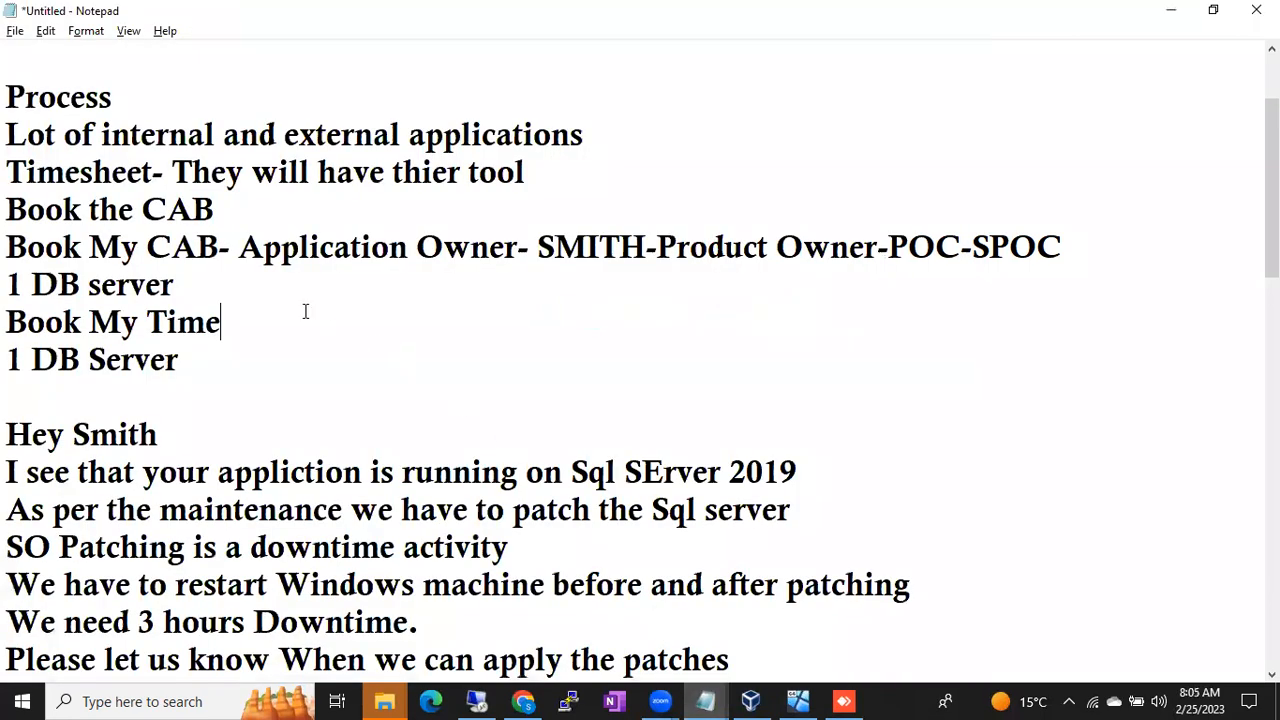
- Add a dash after '1 DB server' and fix typos in the They, Timesheet and tool lines
left_click(236, 276)
type("-")
key("Page_Up")
key("Down")
key("Delete")
key("End")
key("Right")
key("Up")
key("Delete")
key("End")
key("BackSpace")
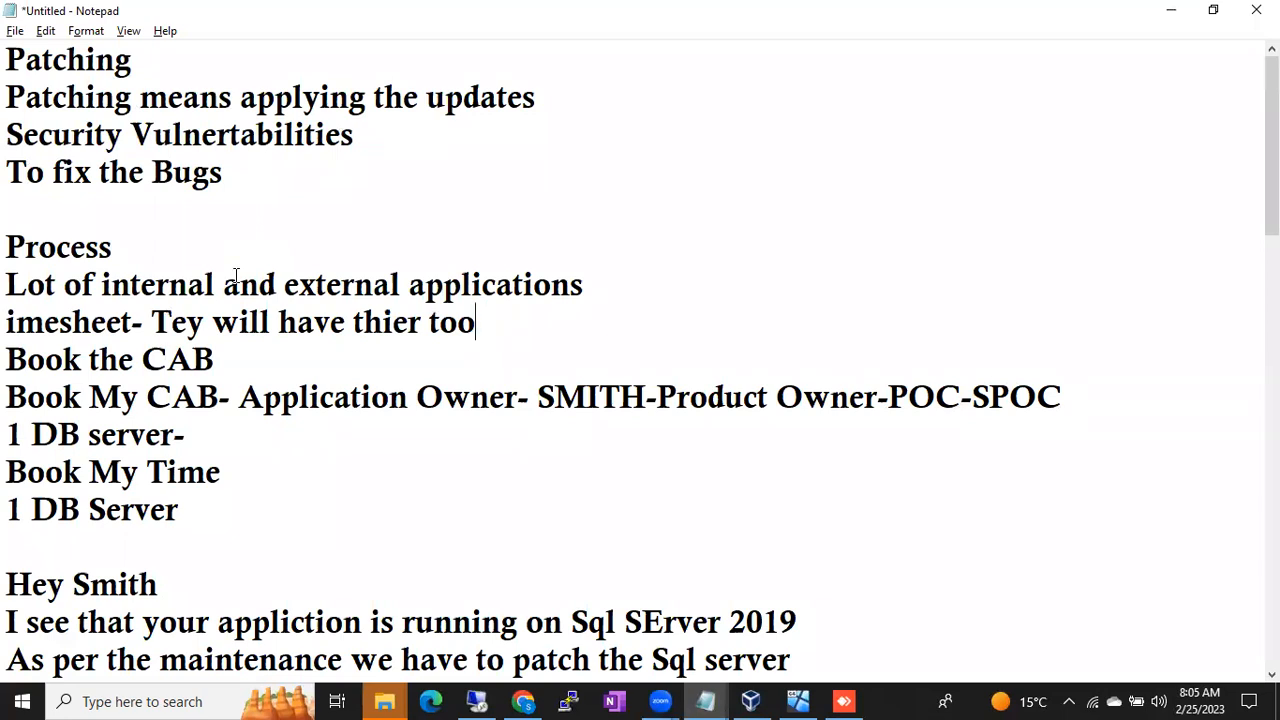
- Type the address 192.168.0.160 after '1 DB server-'
left_click(203, 433)
key("Home")
type("192")
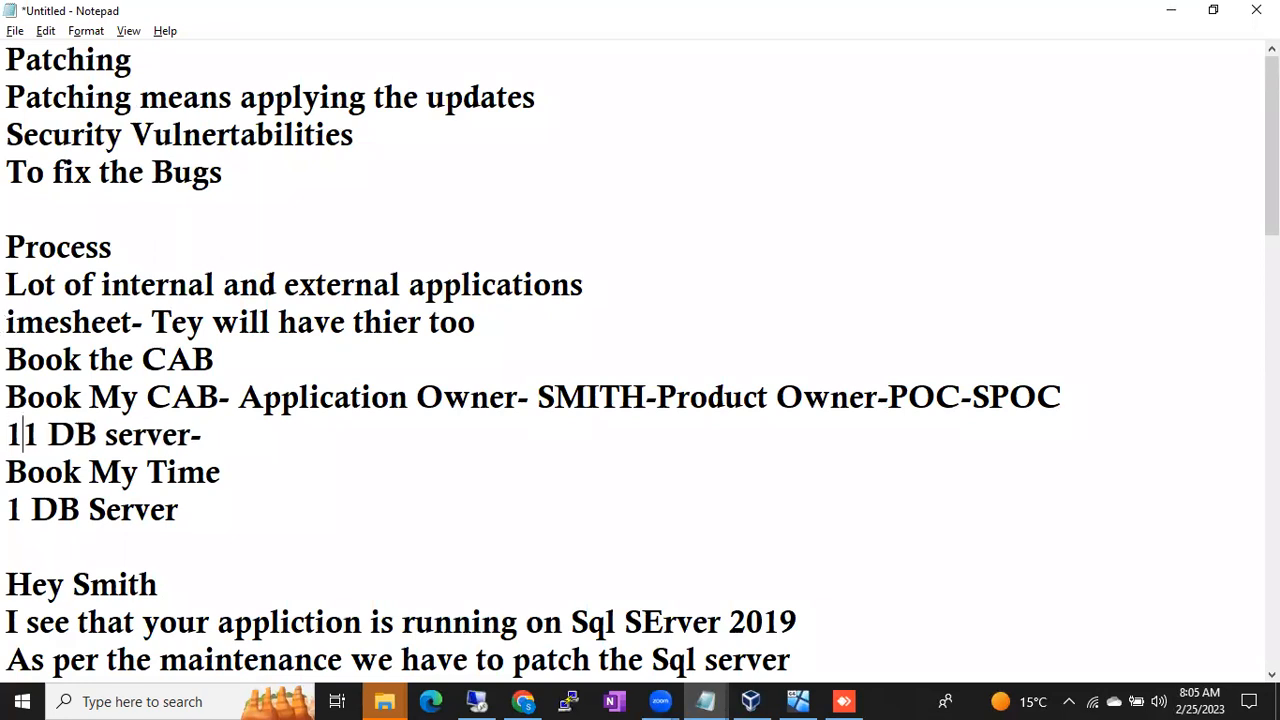
key("BackSpace")
key("BackSpace")
key("BackSpace")
key("BackSpace")
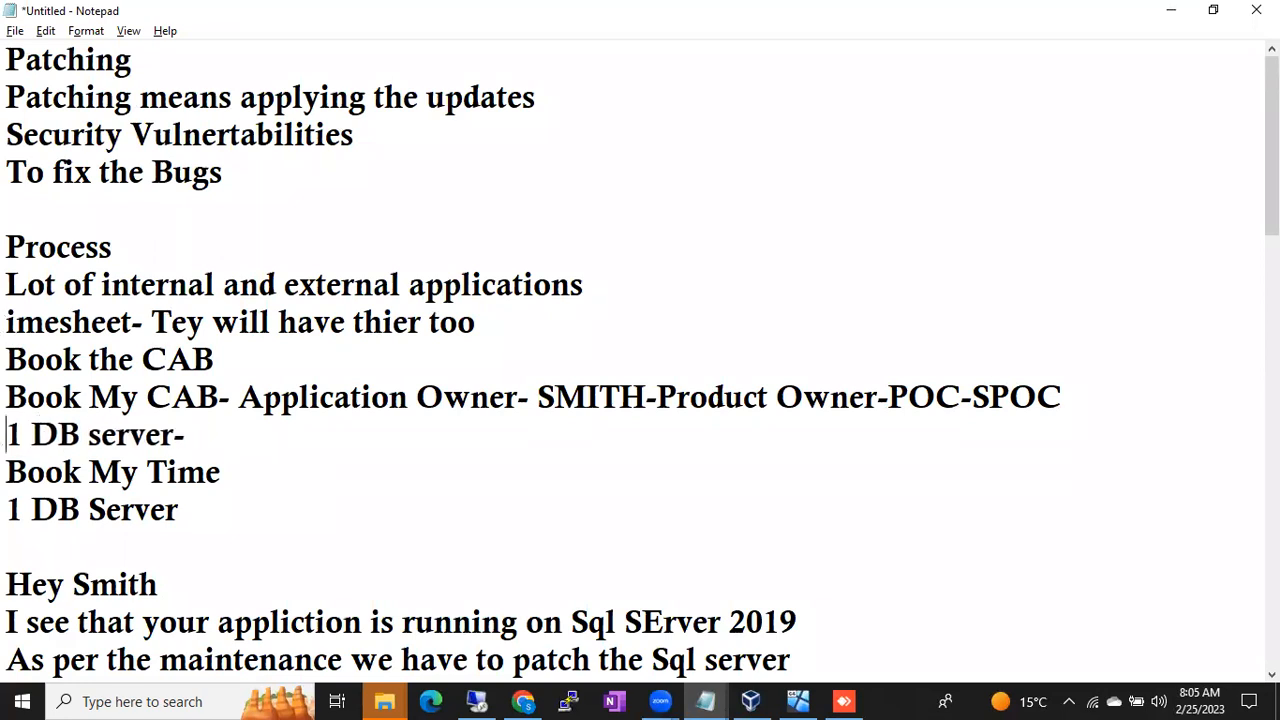
key("ctrl+z")
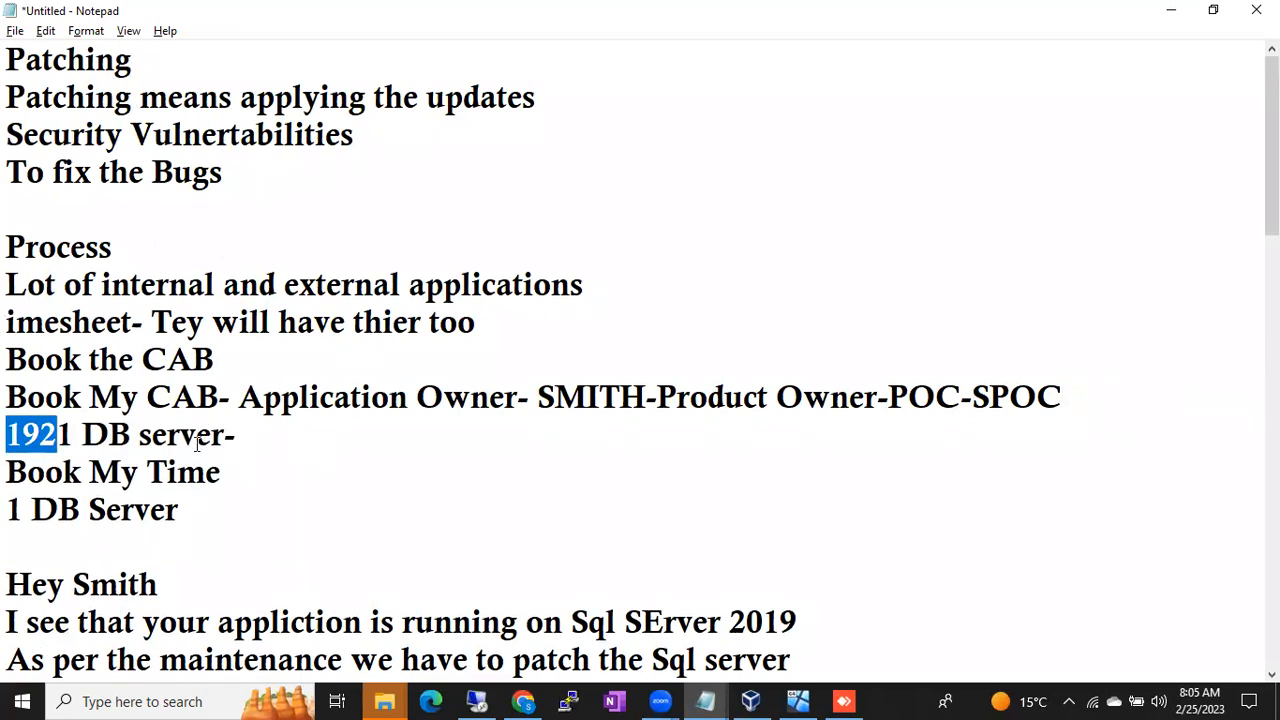
key("ctrl+z")
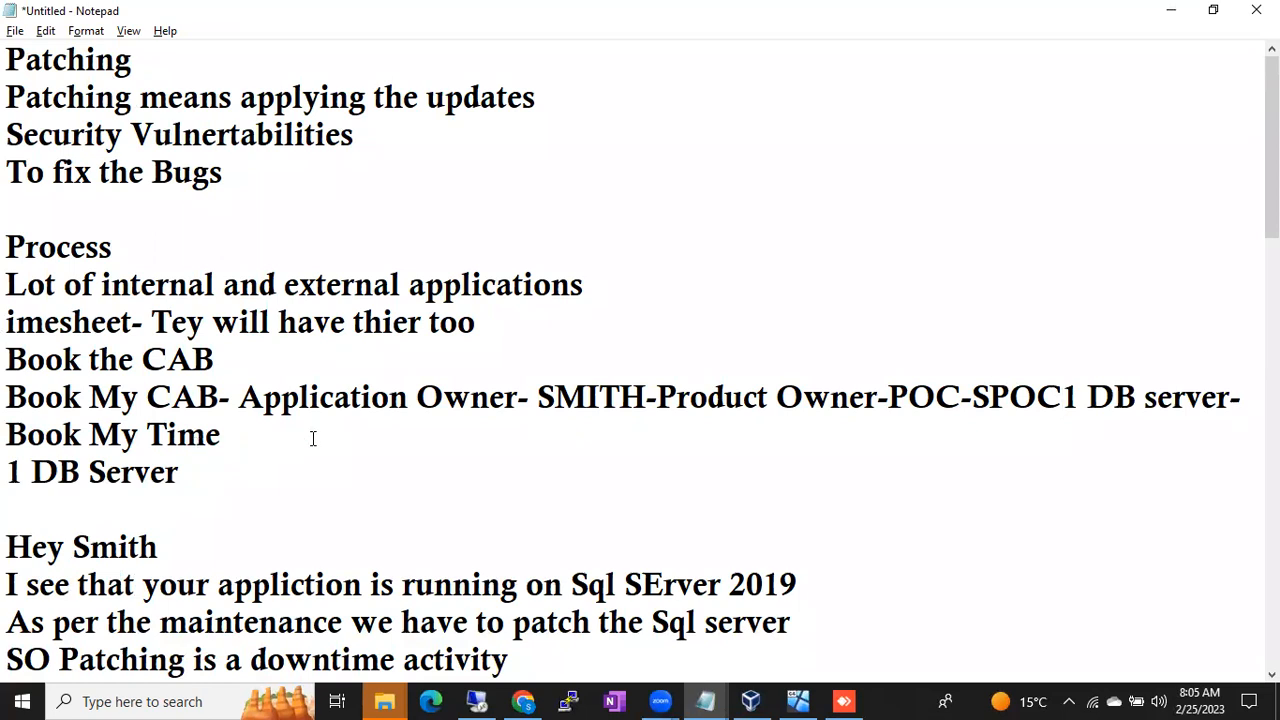
key("Return")
left_click(210, 428)
type("19")
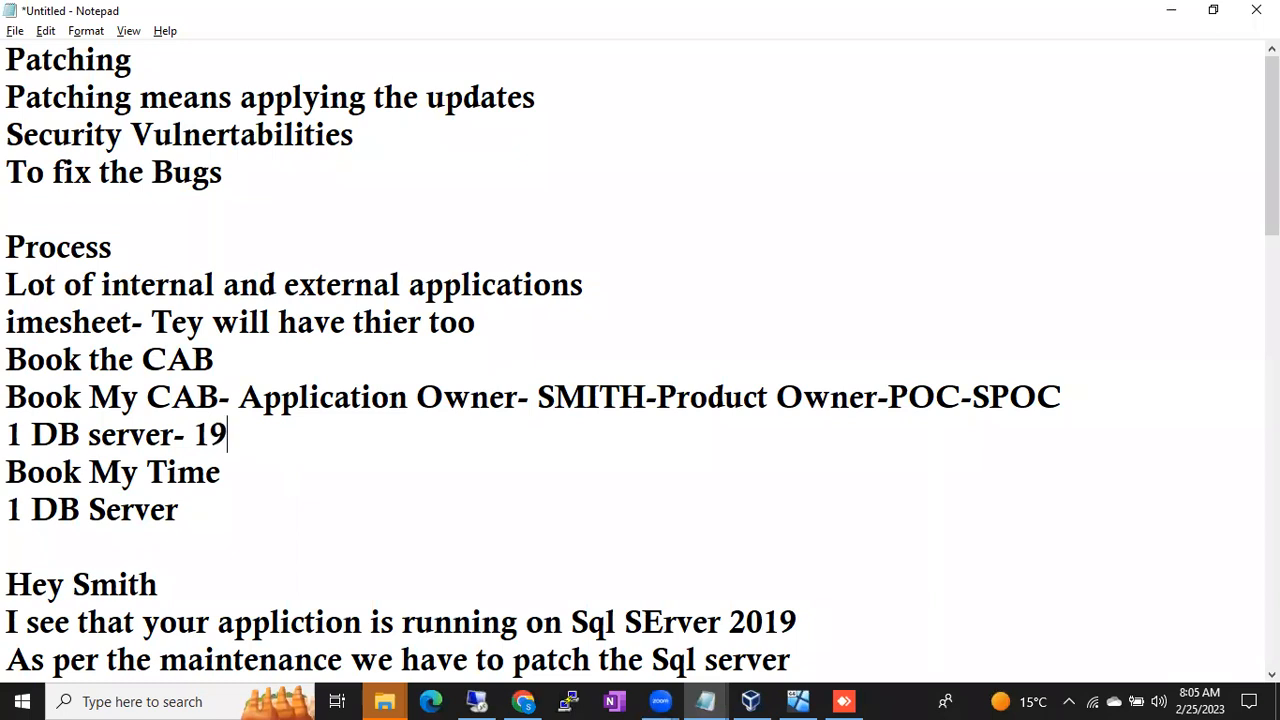
type("2.168")
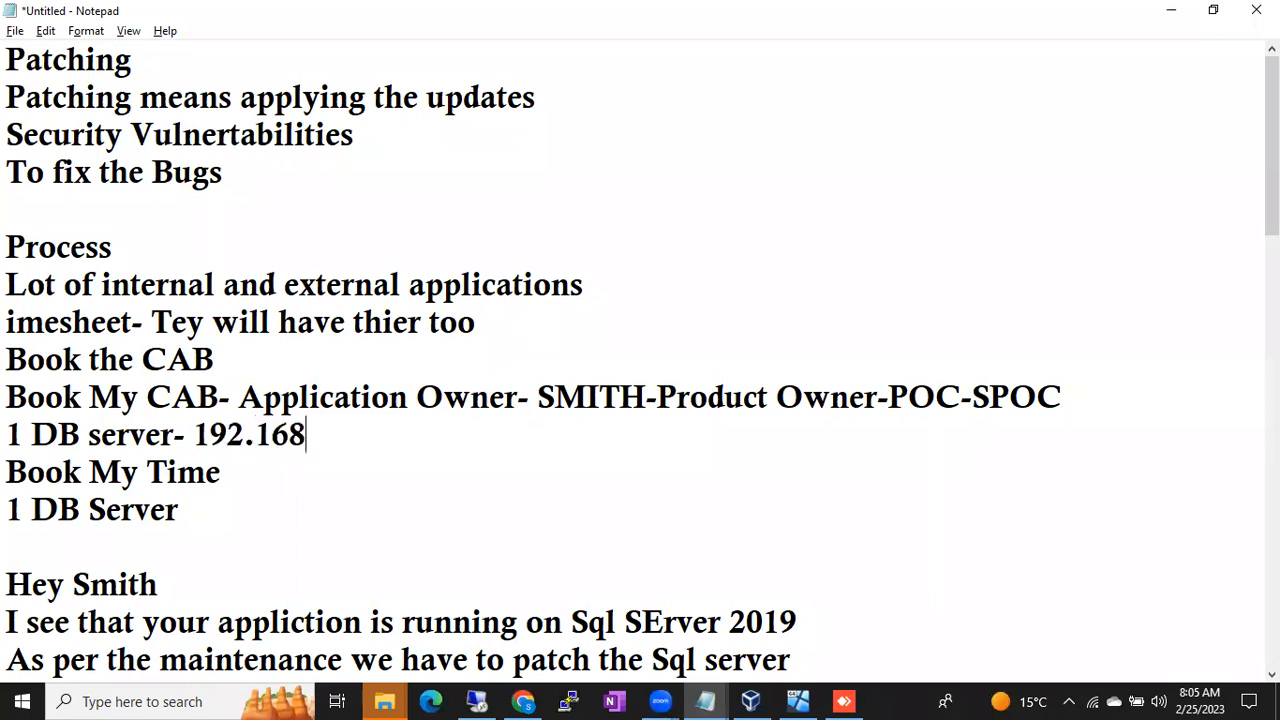
type(".0.160")
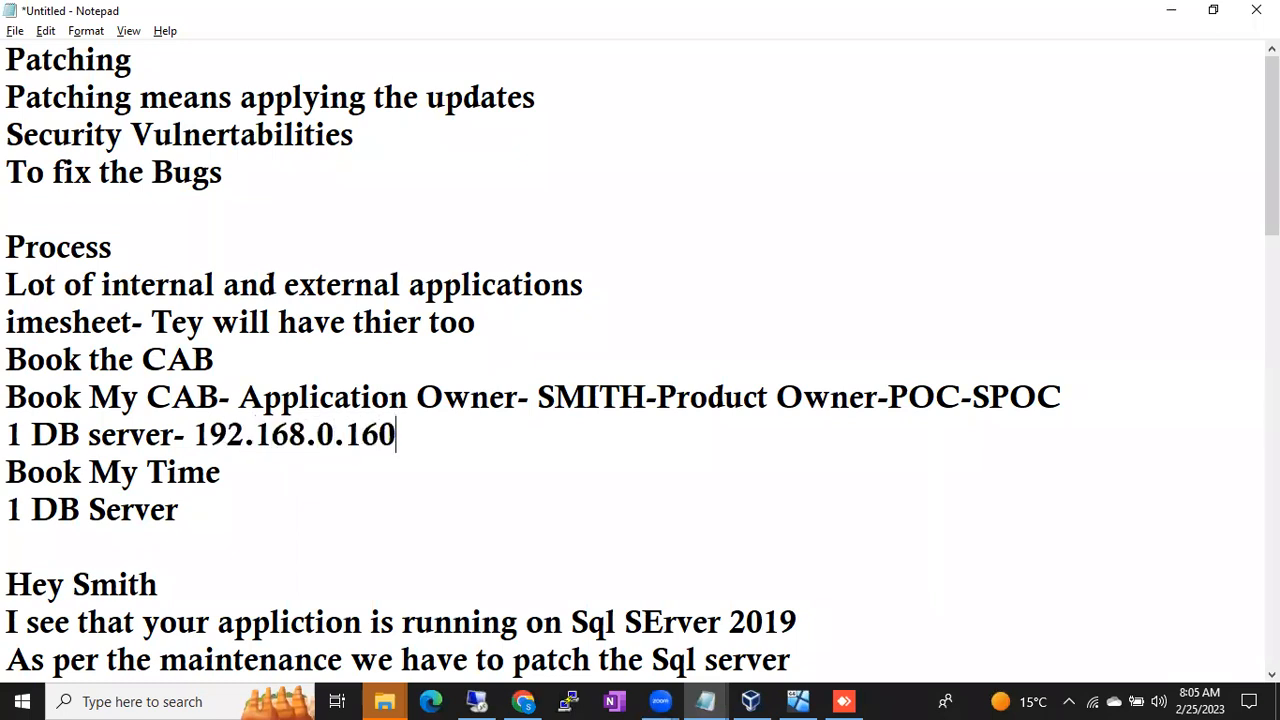
- Copy 192.168.0.160 and paste it after '1 DB Server-'
left_click_drag(174, 435, 418, 432)
key("ctrl+c")
left_click(223, 507)
type("-")
key("ctrl+v")
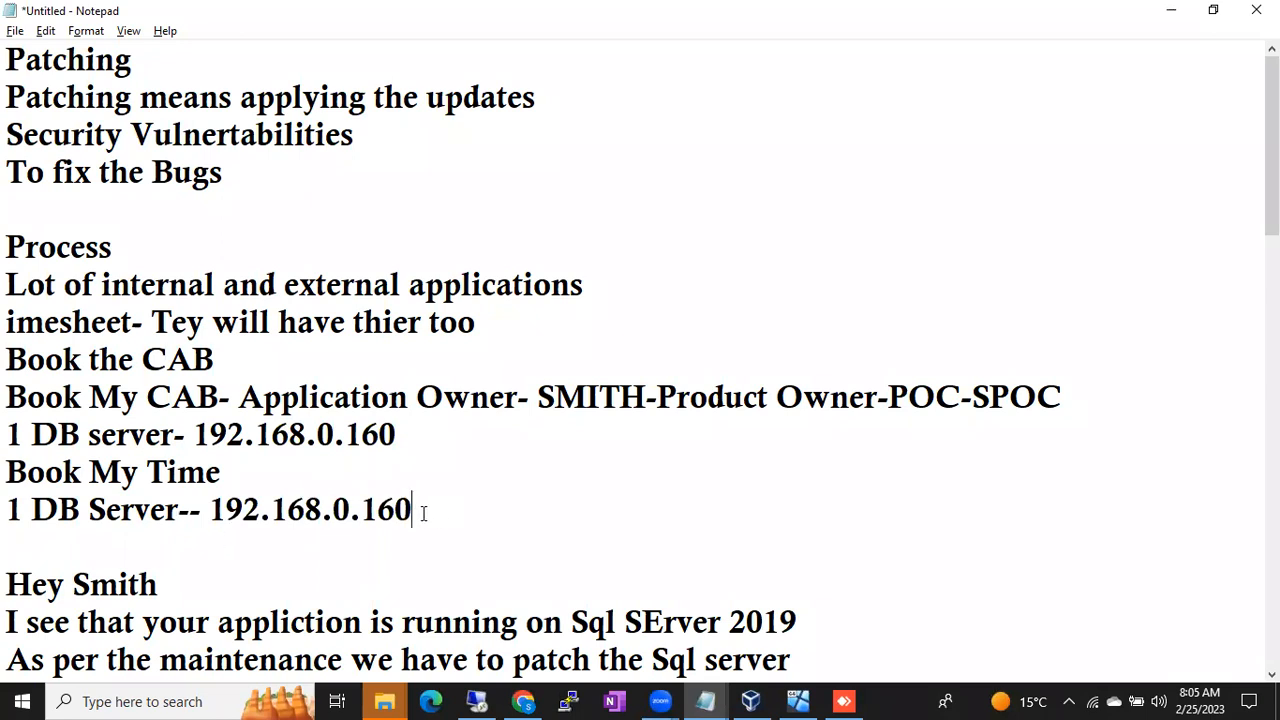
- Highlight the Book My CAB, Book My Time and DB Server address lines, then bring up Remote Desktop Connection
left_click_drag(63, 397, 398, 440)
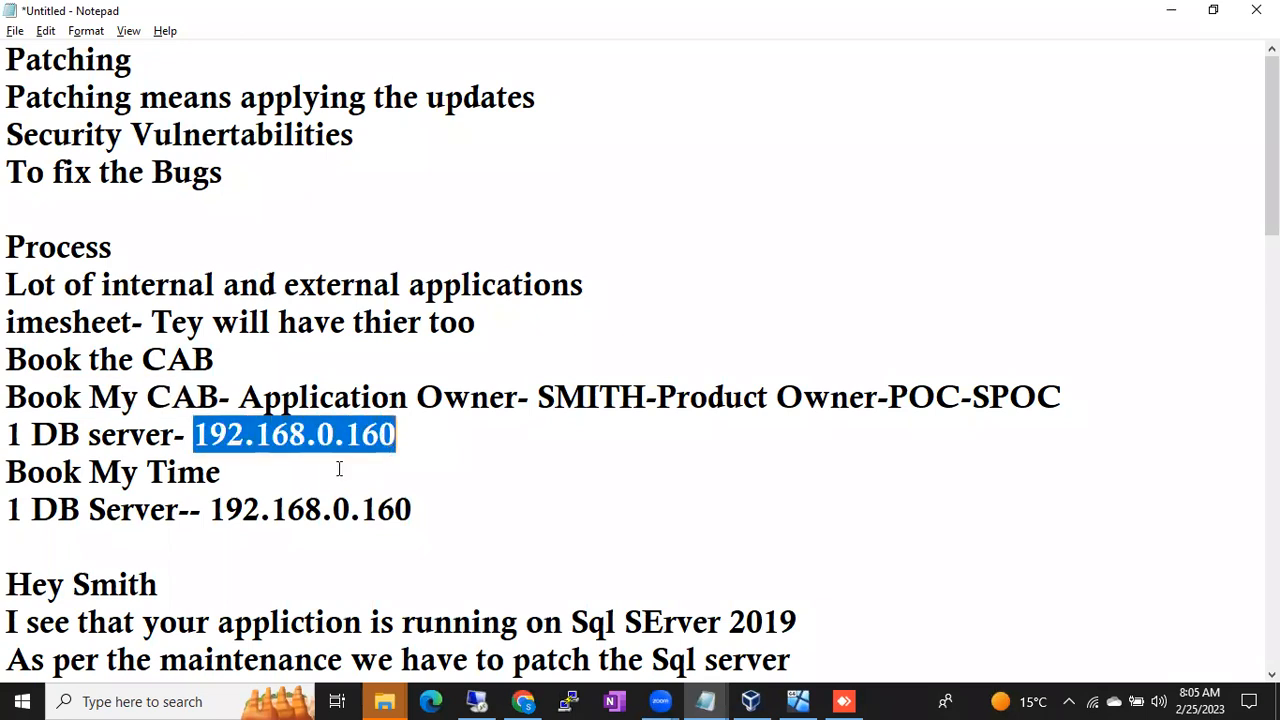
left_click(45, 472)
left_click_drag(45, 472, 177, 472)
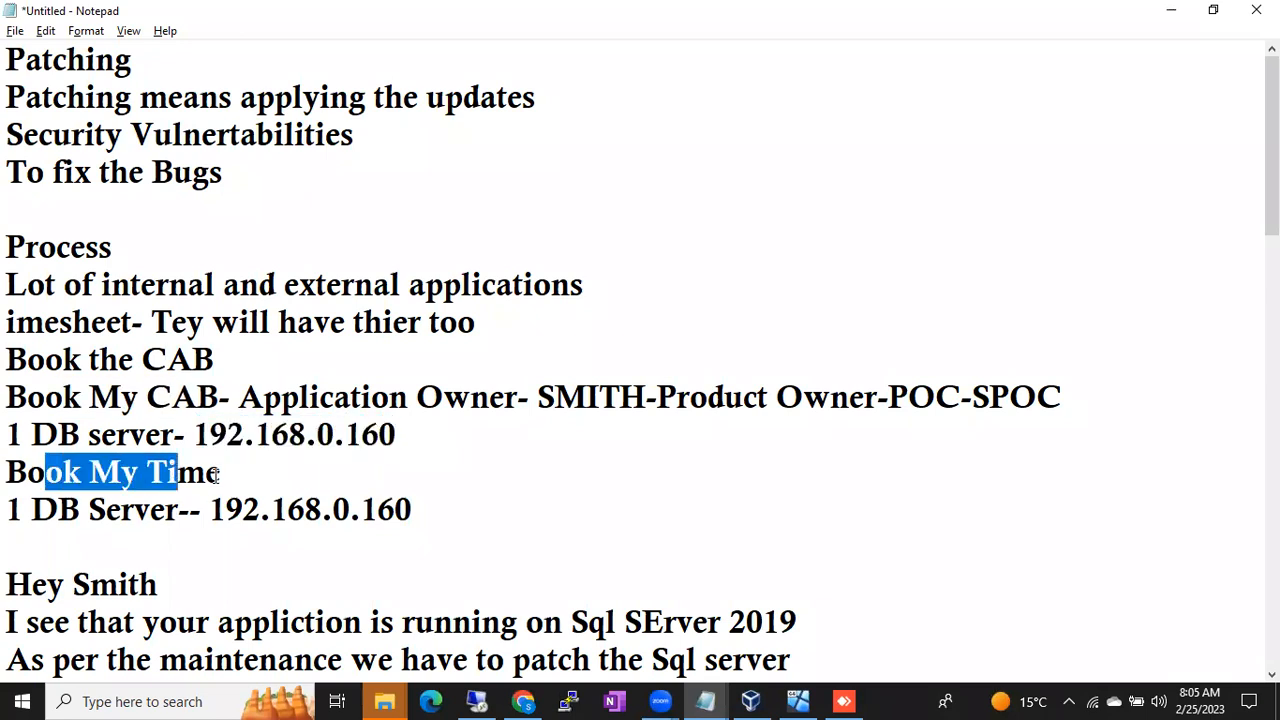
left_click_drag(340, 509, 431, 509)
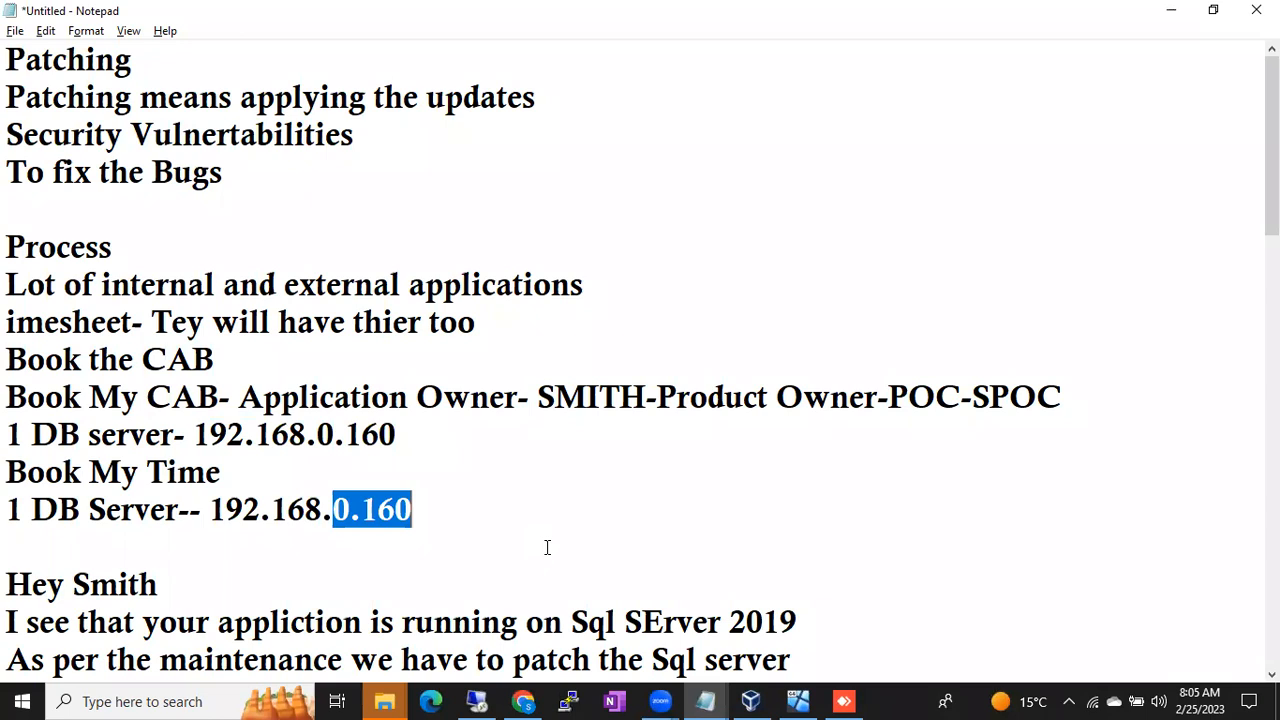
left_click(476, 701)
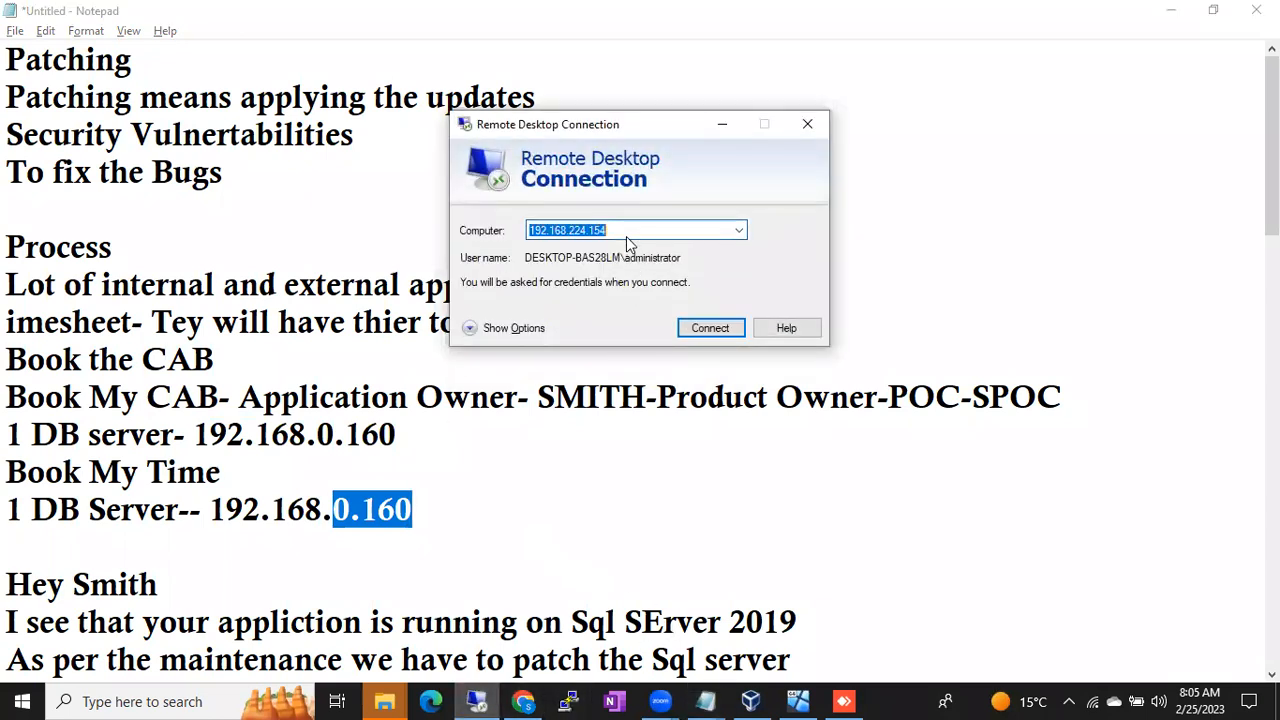
- Change the computer address to 192.168.0.160 and start connecting
left_click(622, 229)
key("BackSpace")
key("BackSpace")
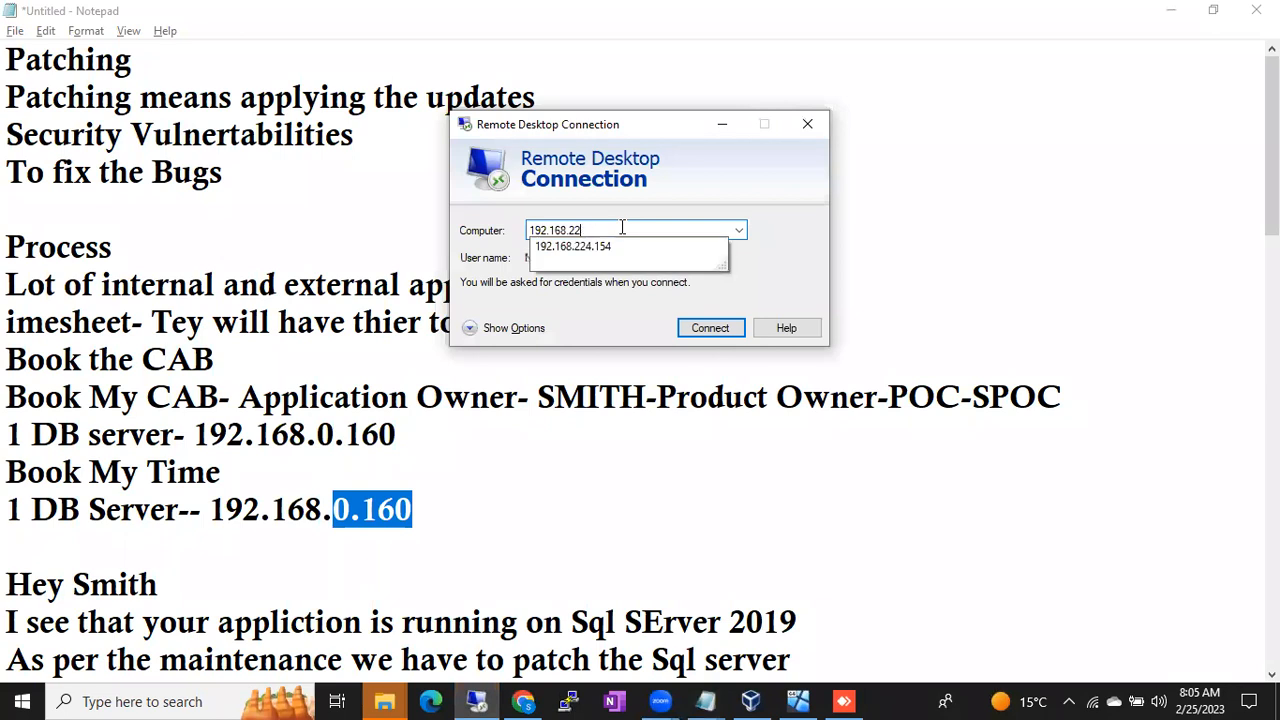
key("BackSpace")
key("BackSpace")
type("0.160")
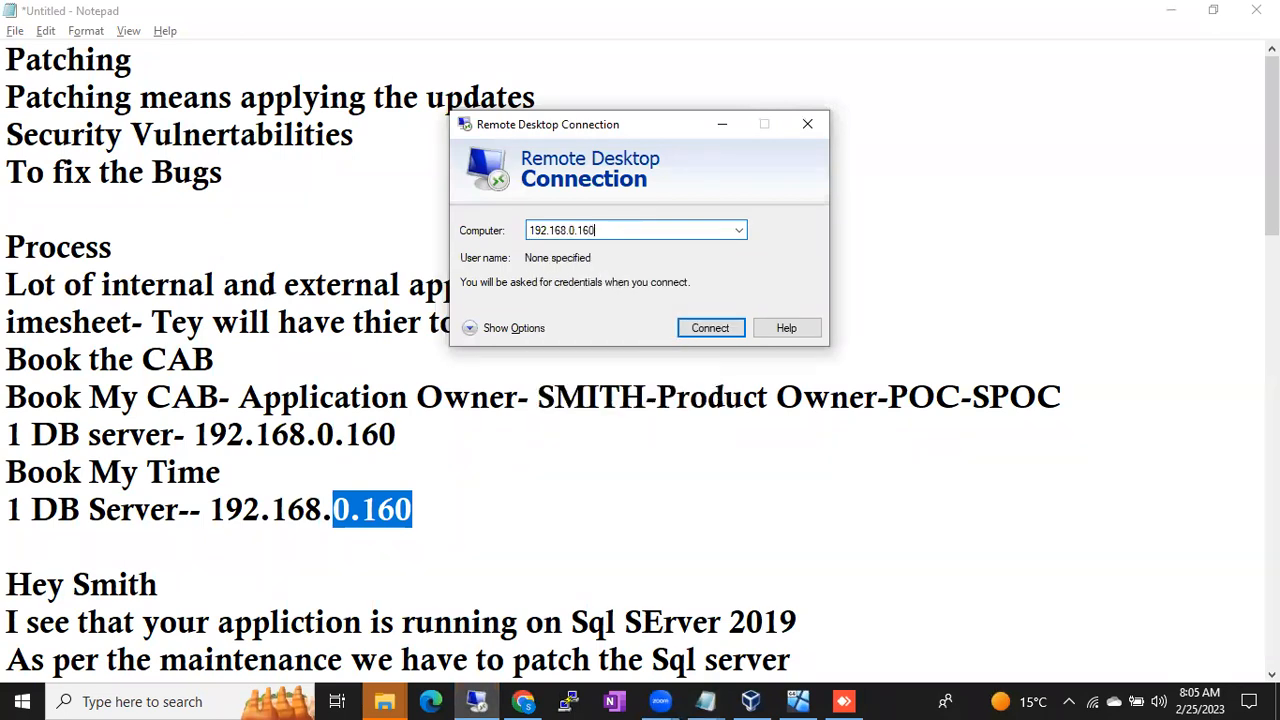
key("Return")
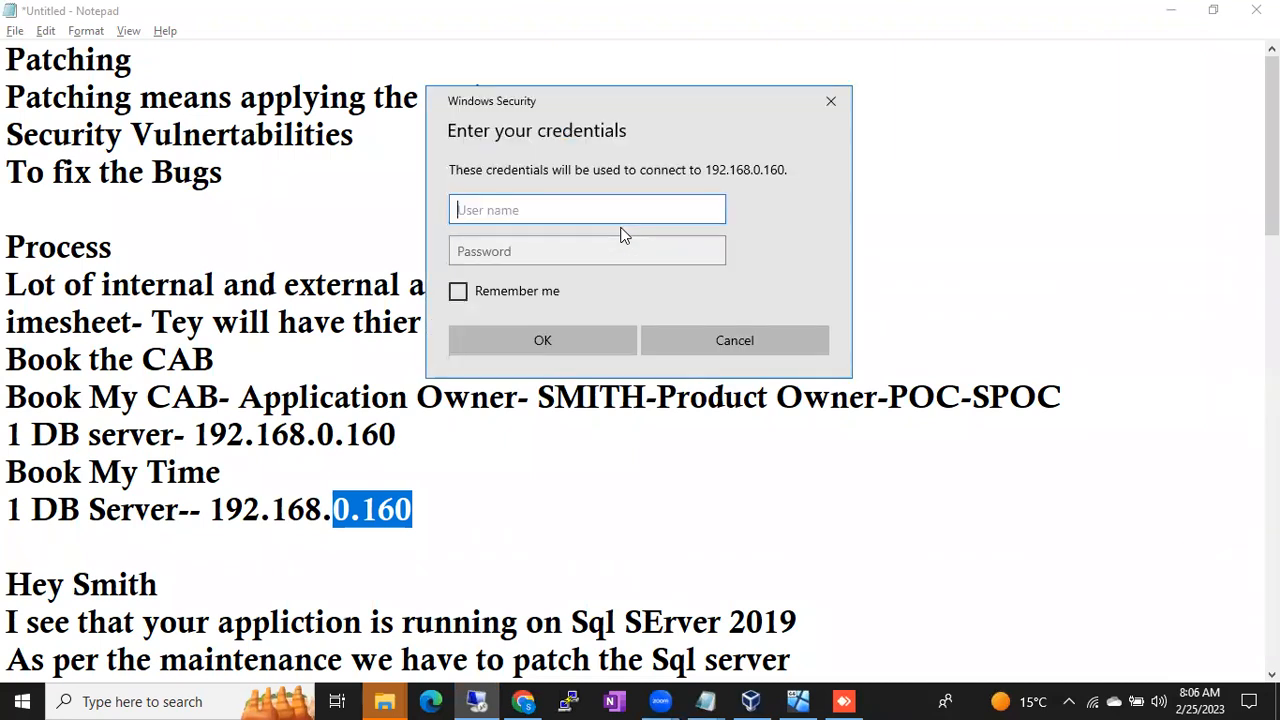
- Sign in as administrator with the account password and accept the certificate warning
type("administrator")
key("Tab")
type("**********")
key("Return")
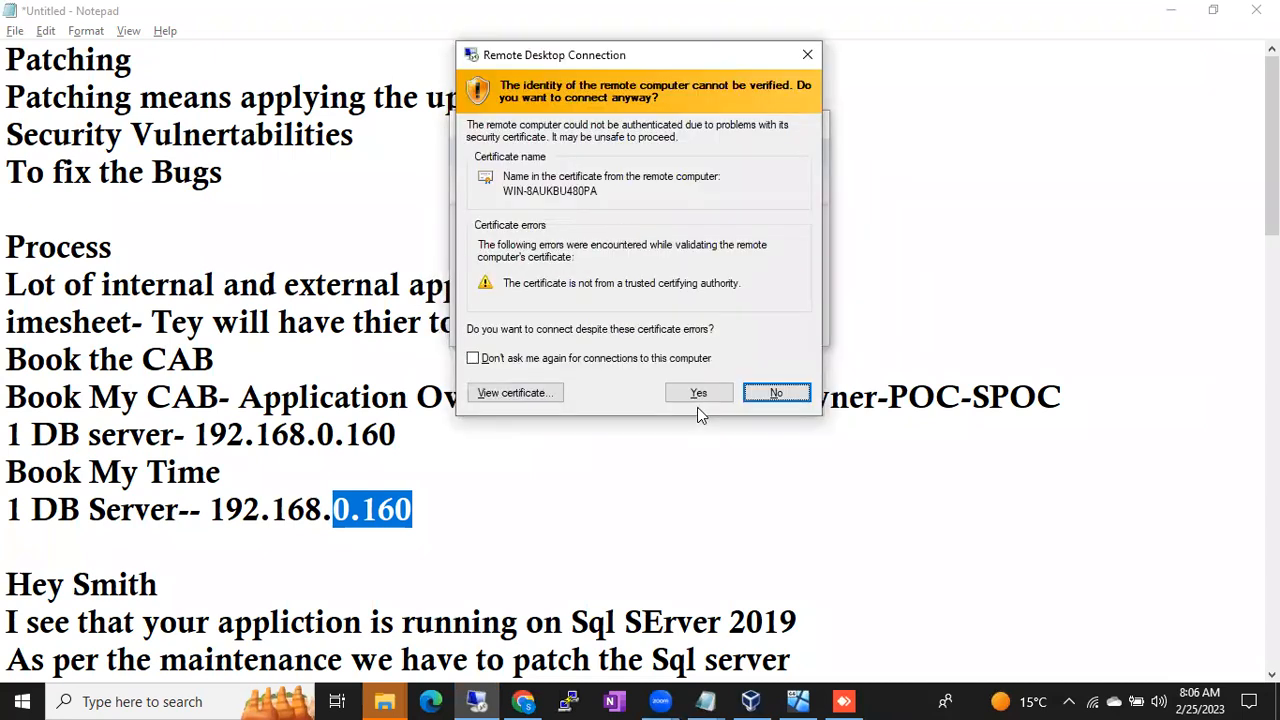
left_click(698, 391)
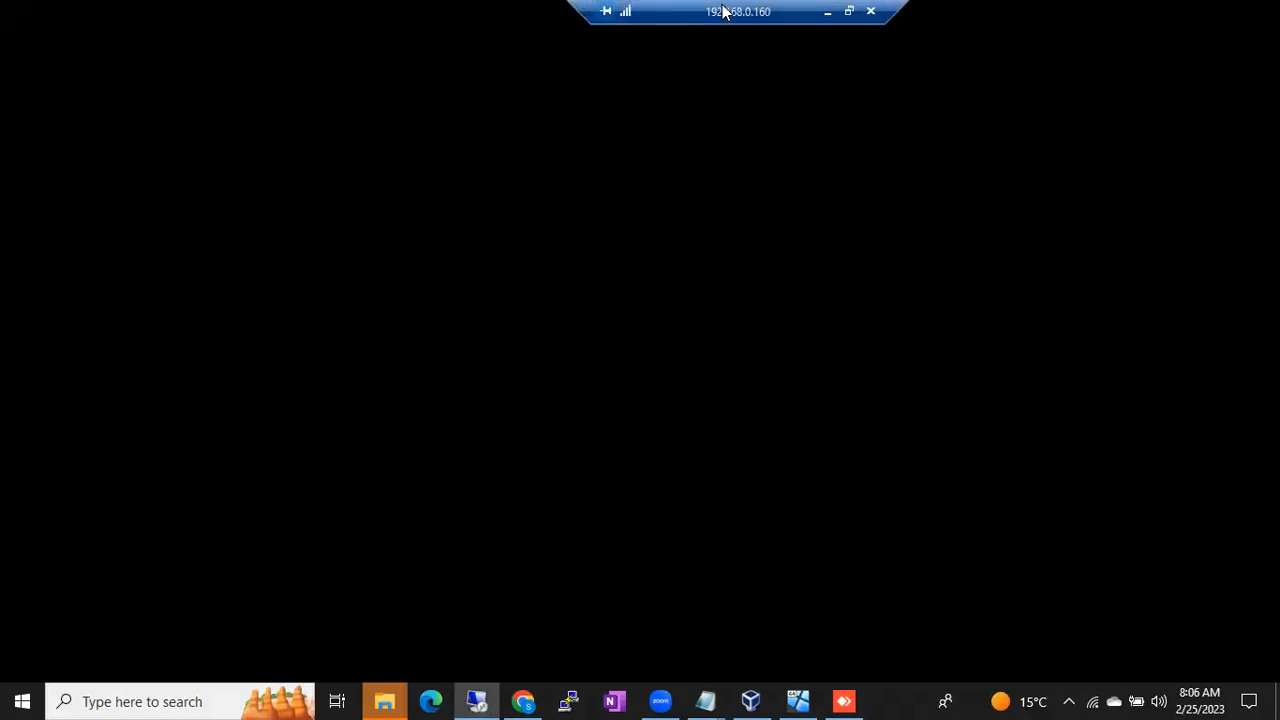
- Move the connection bar aside, show the session full screen, and minimize cmd and Server Manager
left_click_drag(654, 14, 171, 7)
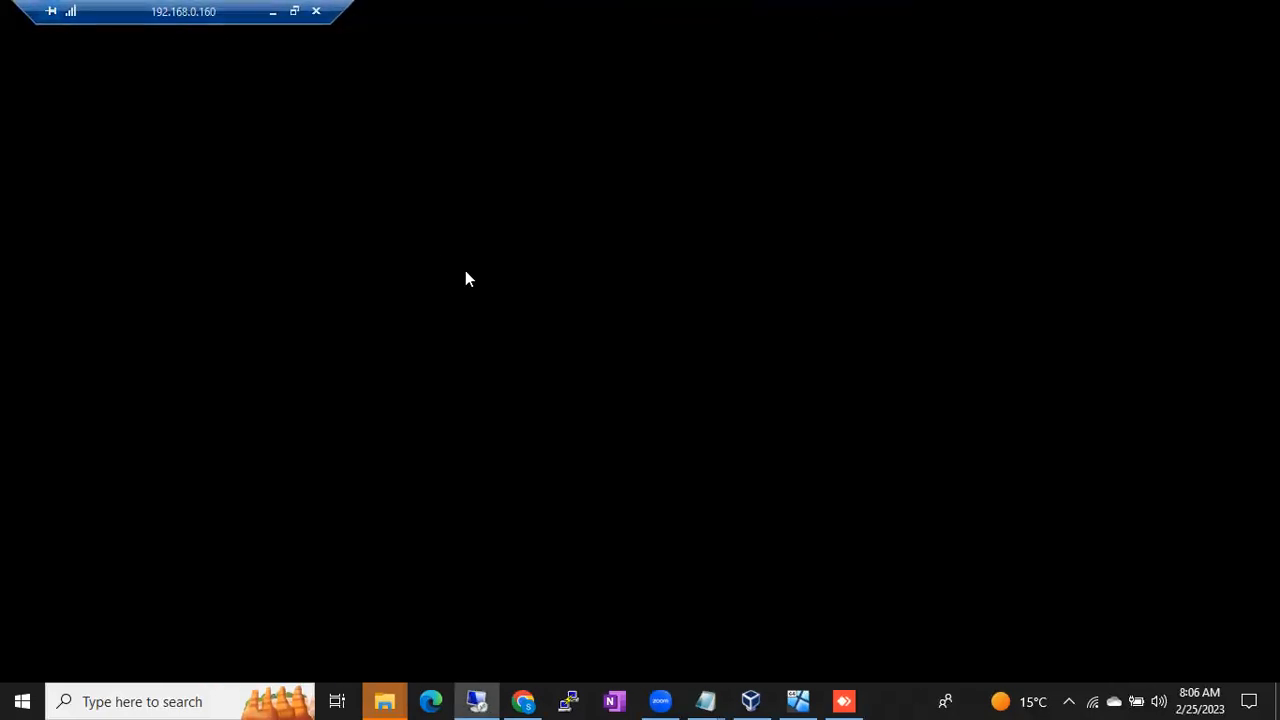
left_click(877, 691)
left_click(850, 645)
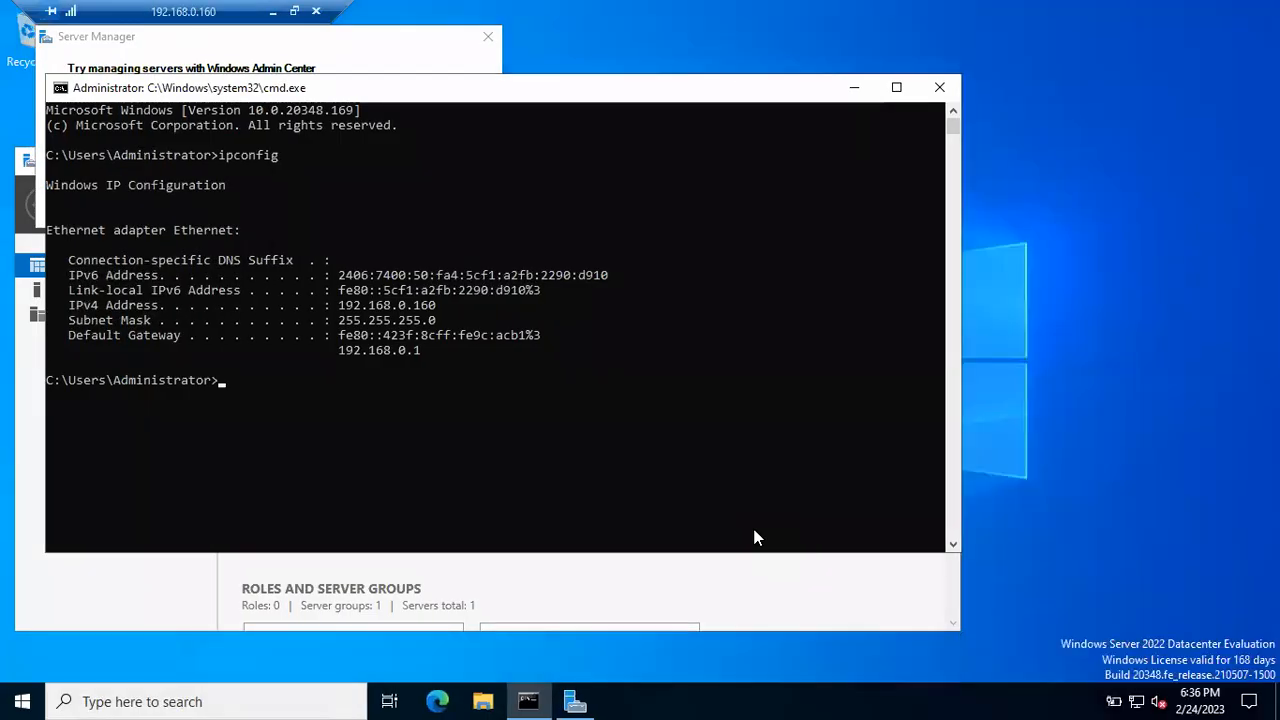
left_click(855, 88)
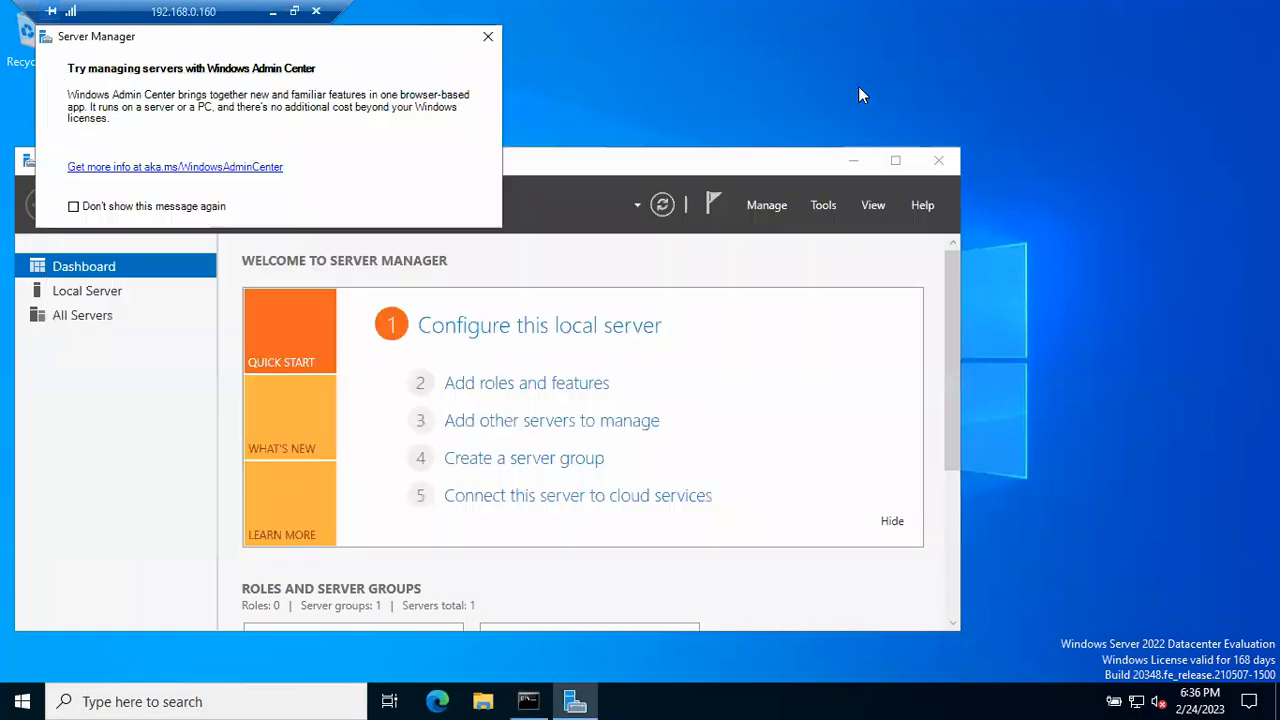
left_click(857, 161)
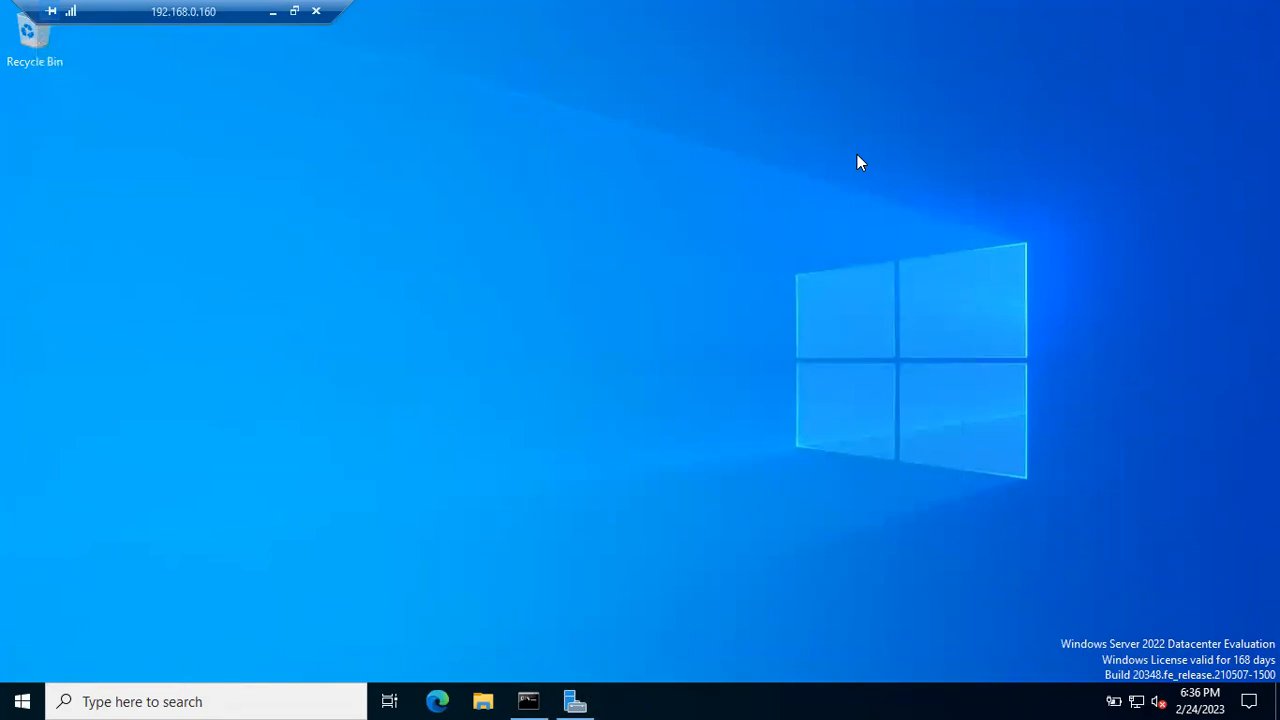
- Launch services.msc from the Run box on the 192.168.0.160 server
key("super+r")
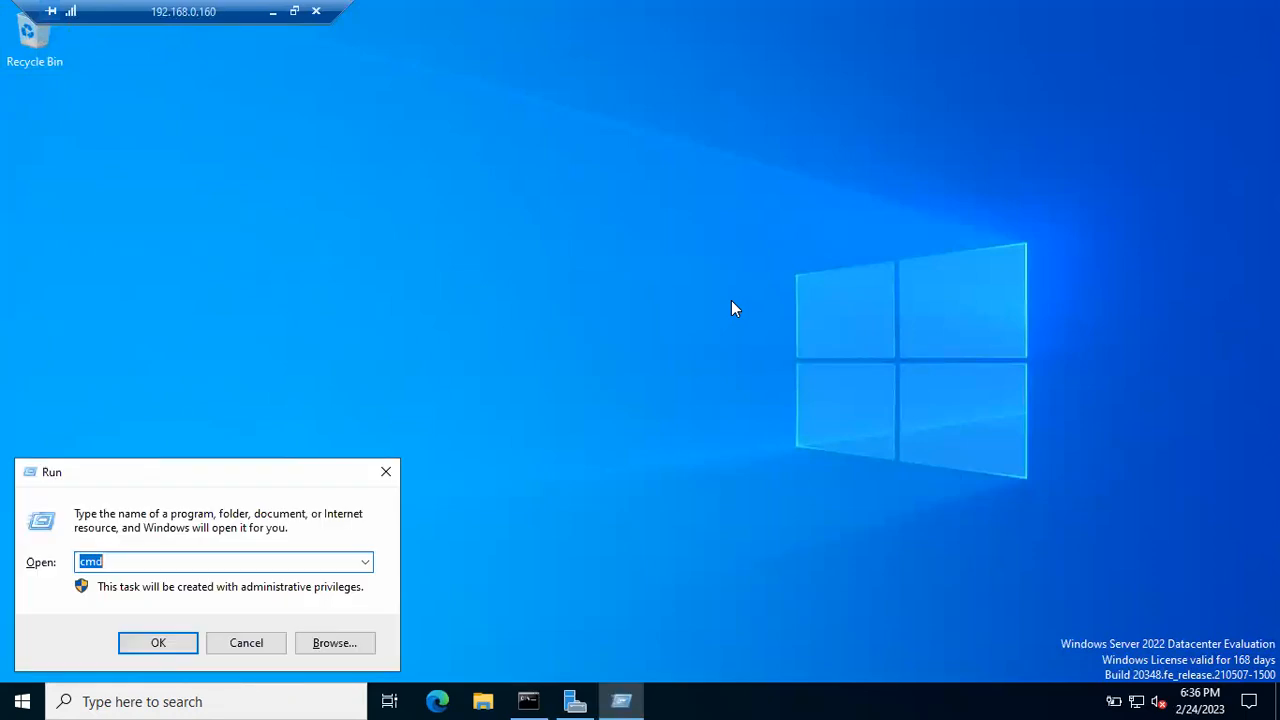
type("services.ms")
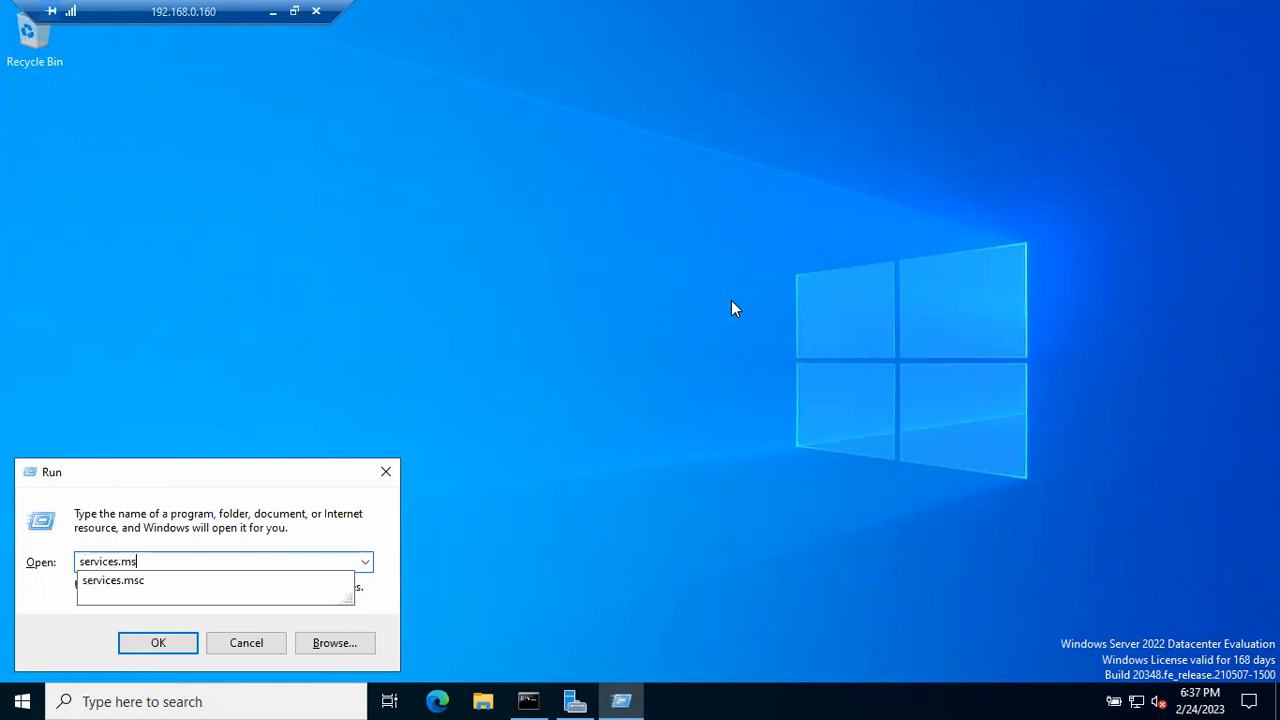
type("c")
key("Return")
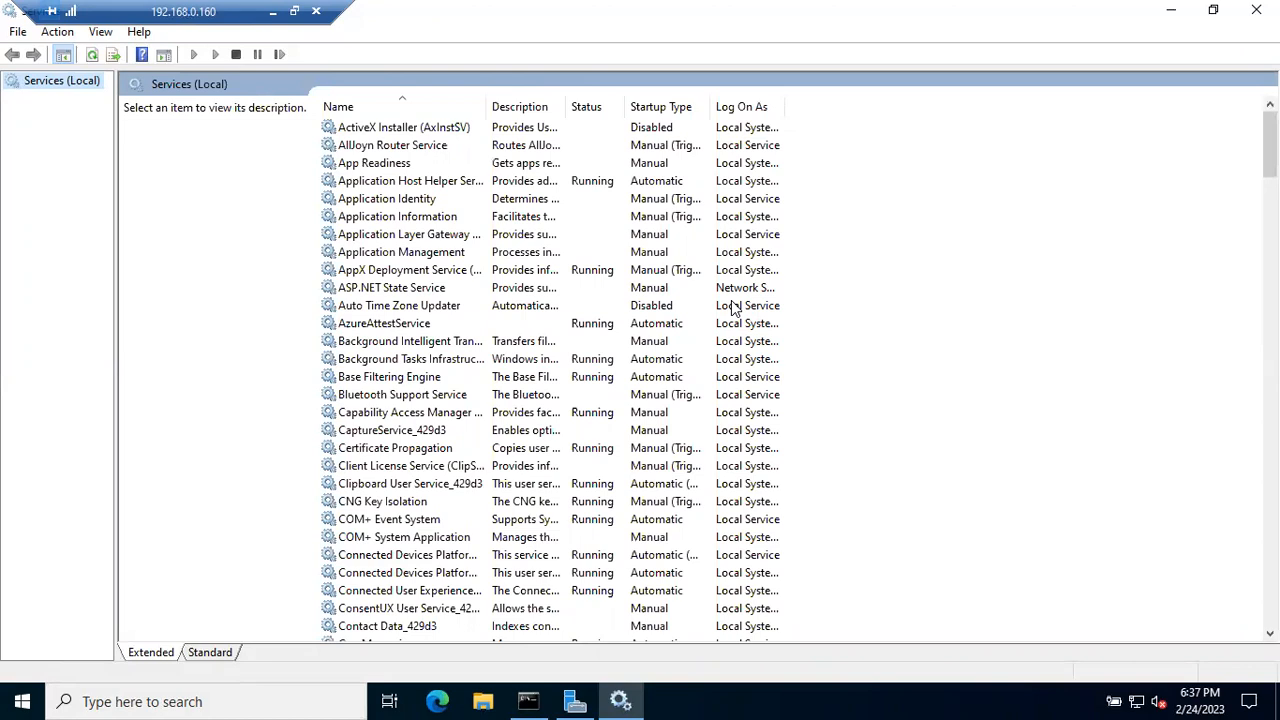
- Jump to the S entries and alternate between SQL Server (B48SQL2019) and SQL Server (MSSQLSERVER)
left_click(398, 412)
key("s")
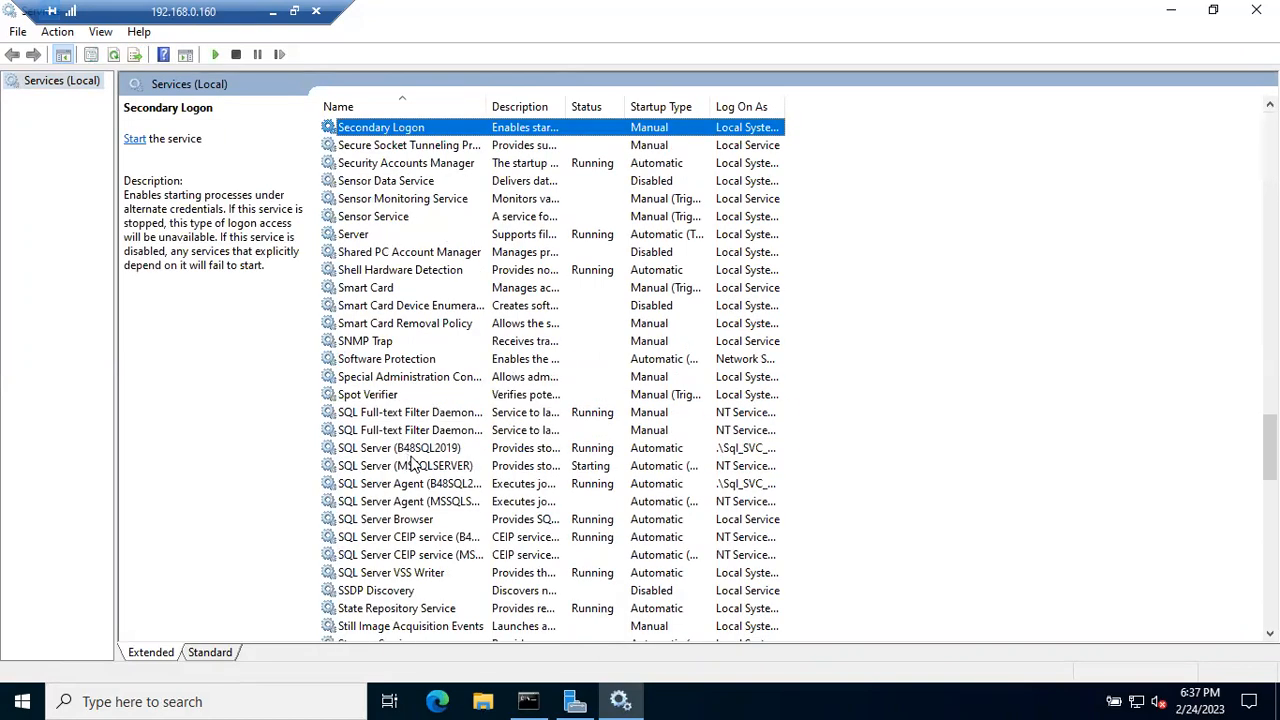
left_click(406, 451)
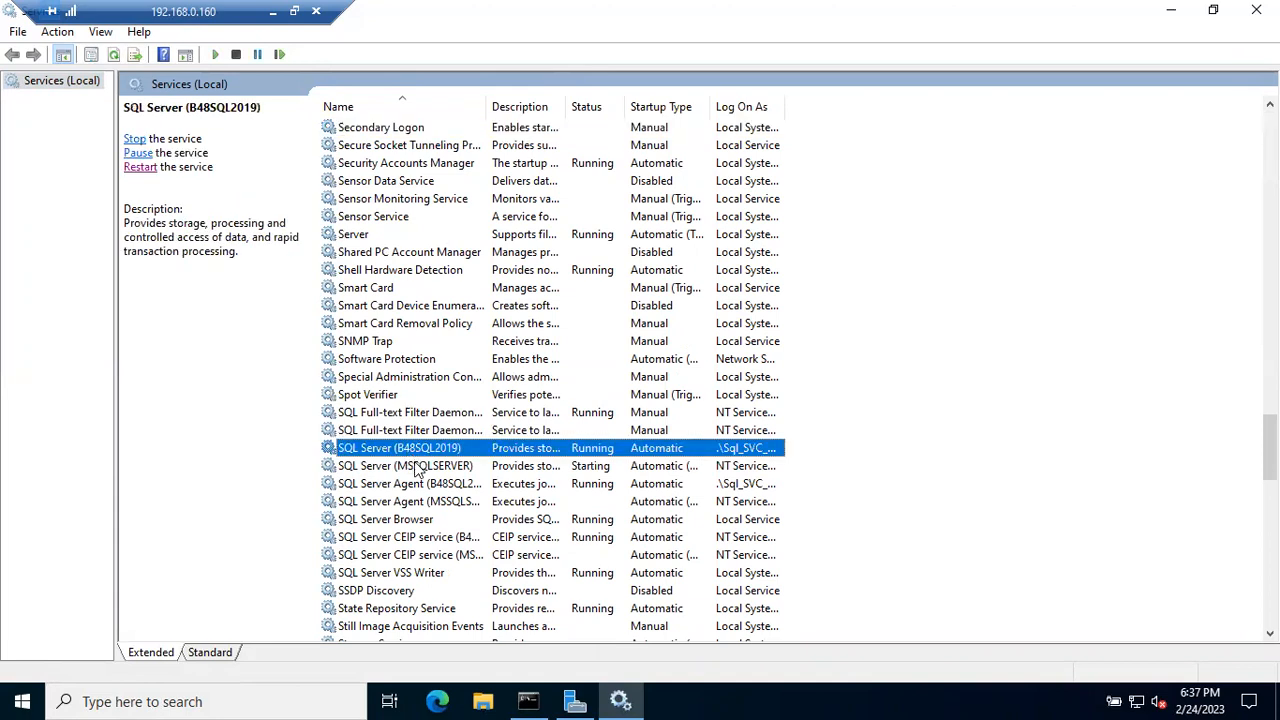
left_click(416, 467)
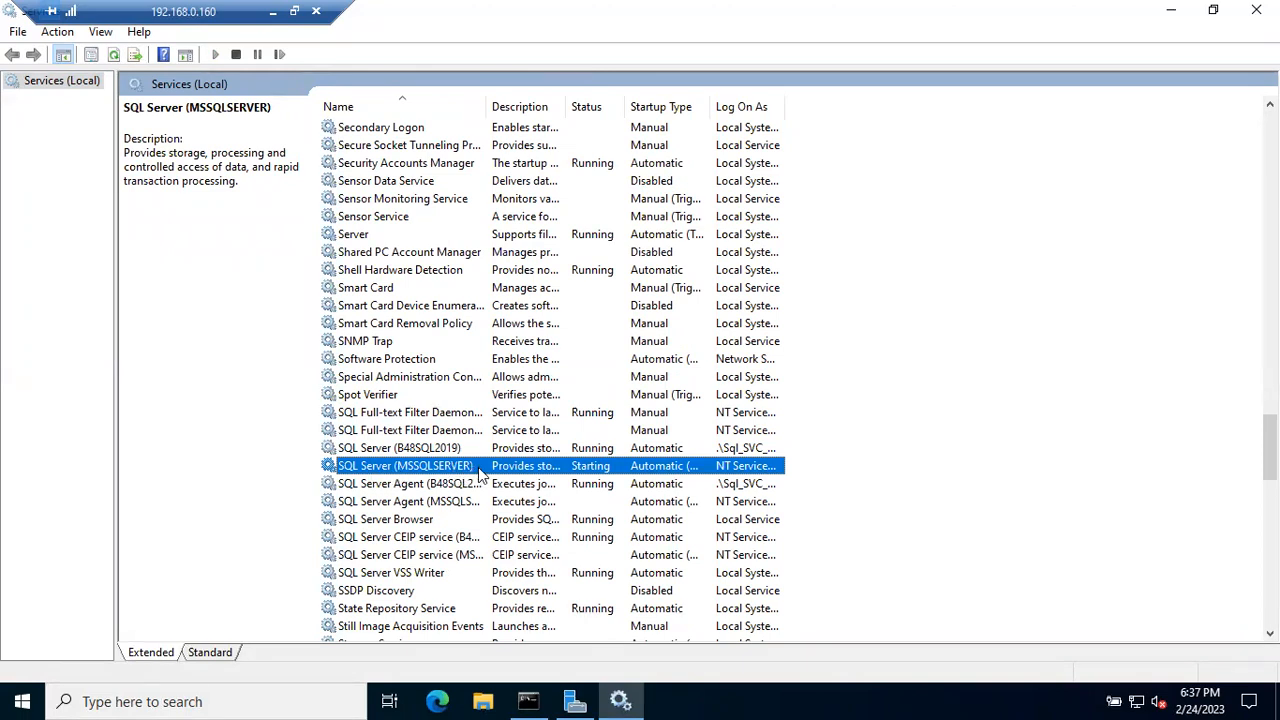
left_click(460, 449)
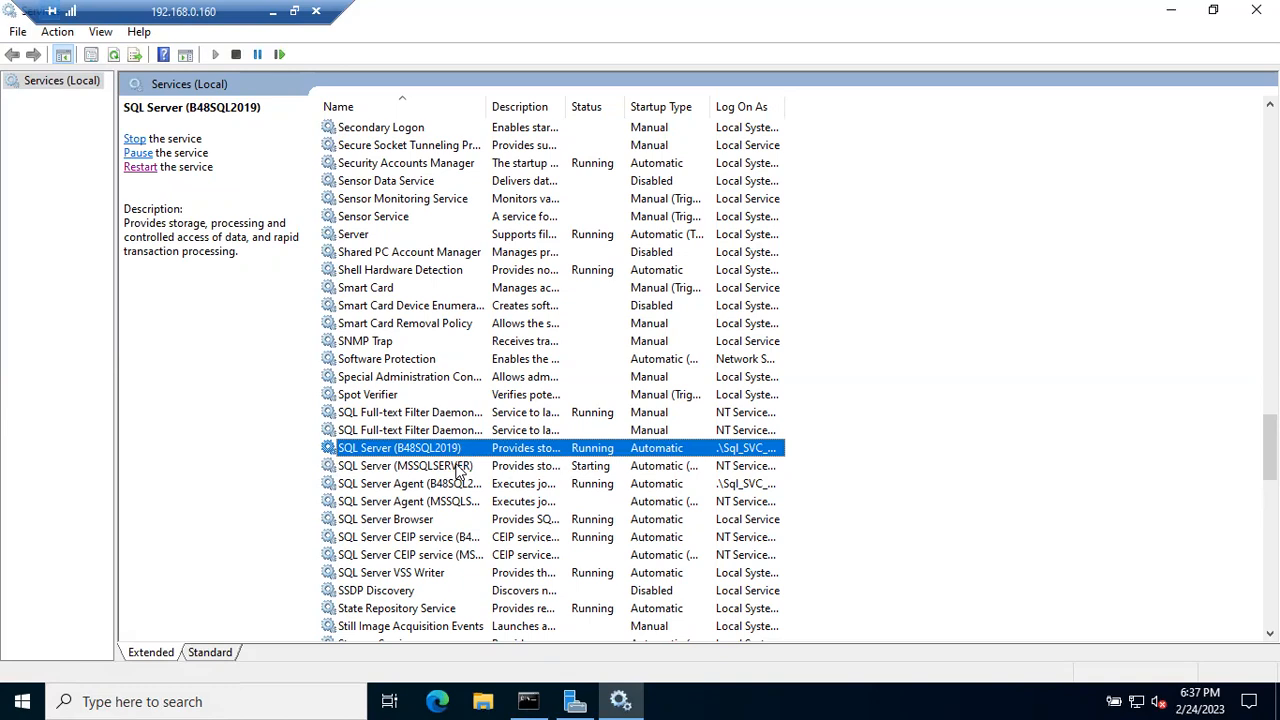
left_click(457, 465)
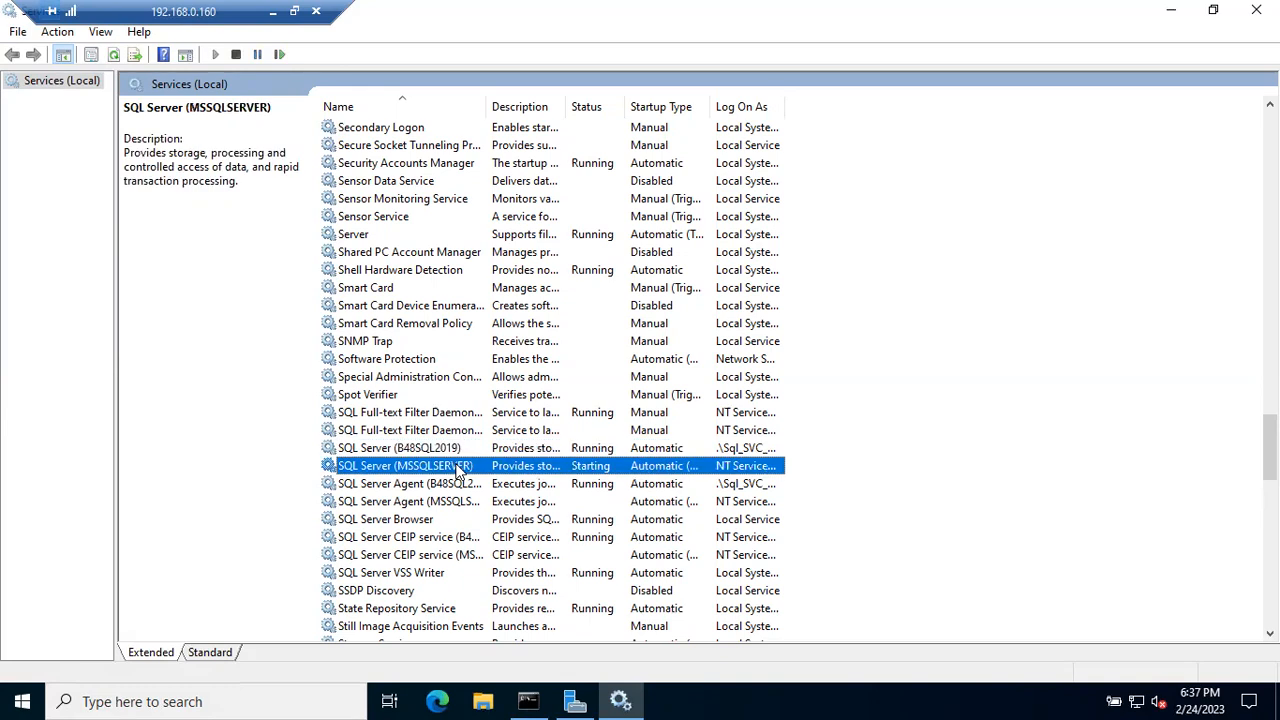
left_click(437, 449)
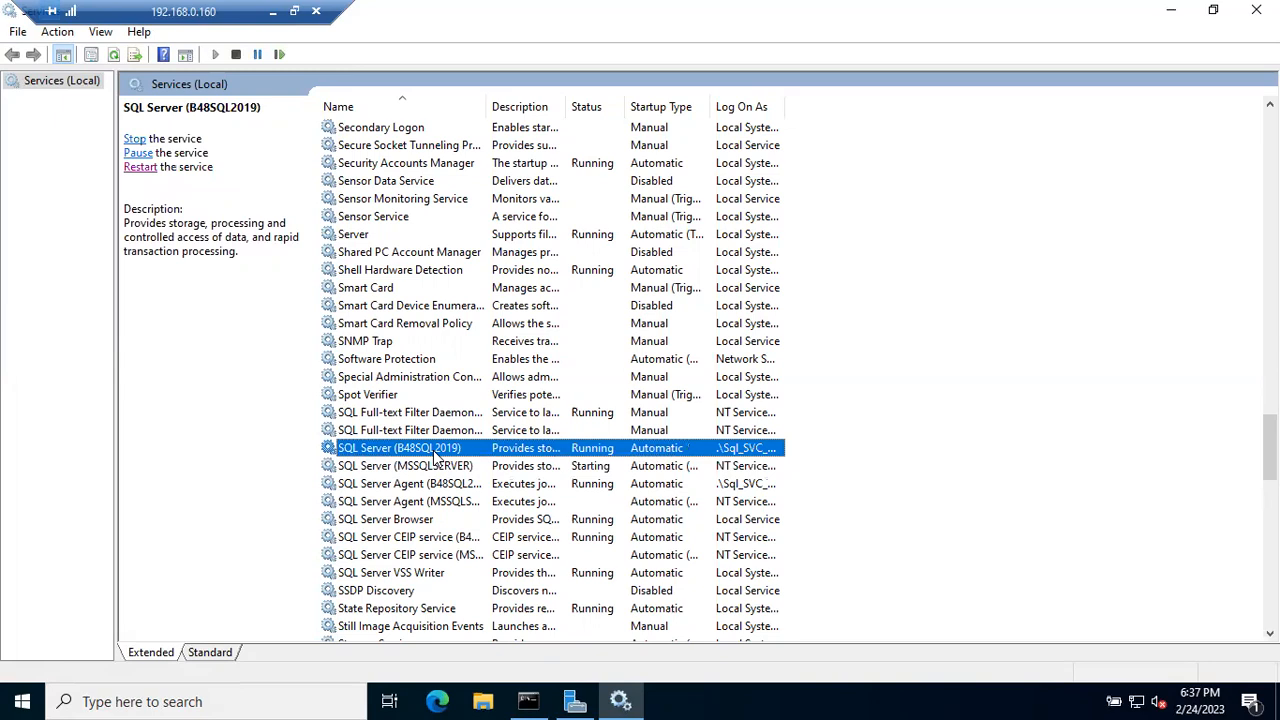
left_click(20, 700)
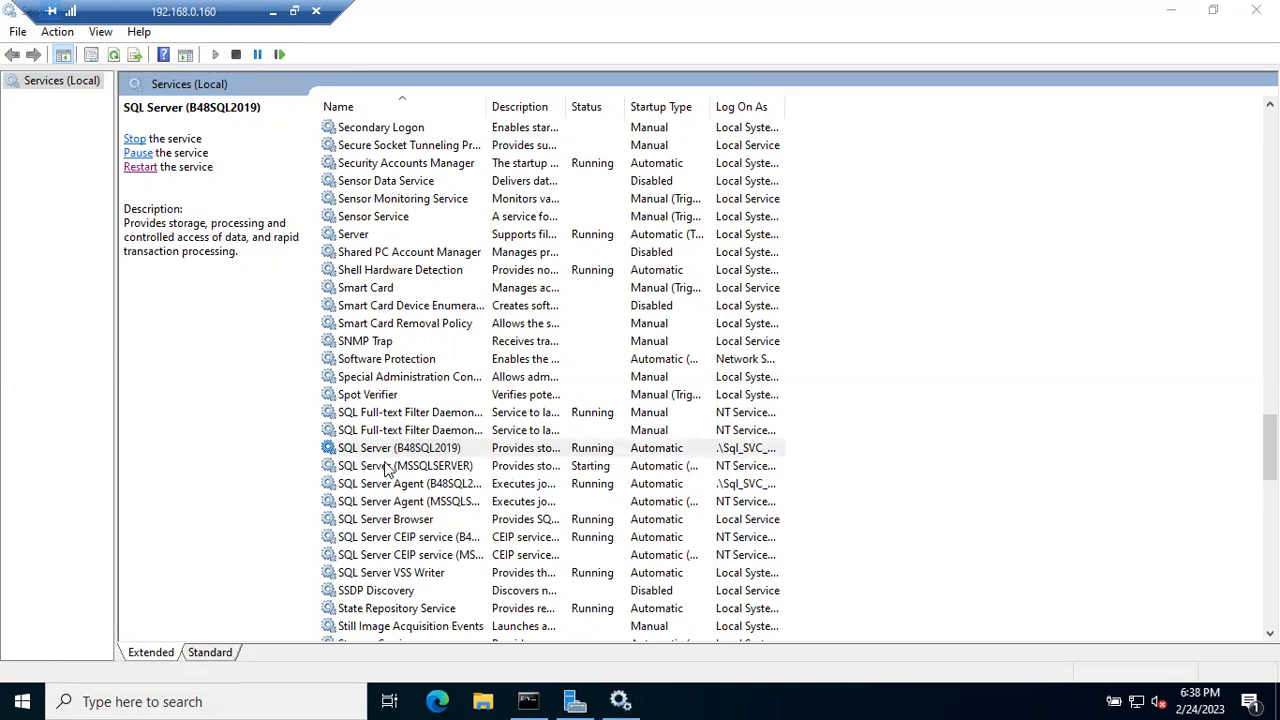
- Alternate between MSSQLSERVER (Starting) and B48SQL2019 (Running) details, then minimize the remote session
left_click(411, 469)
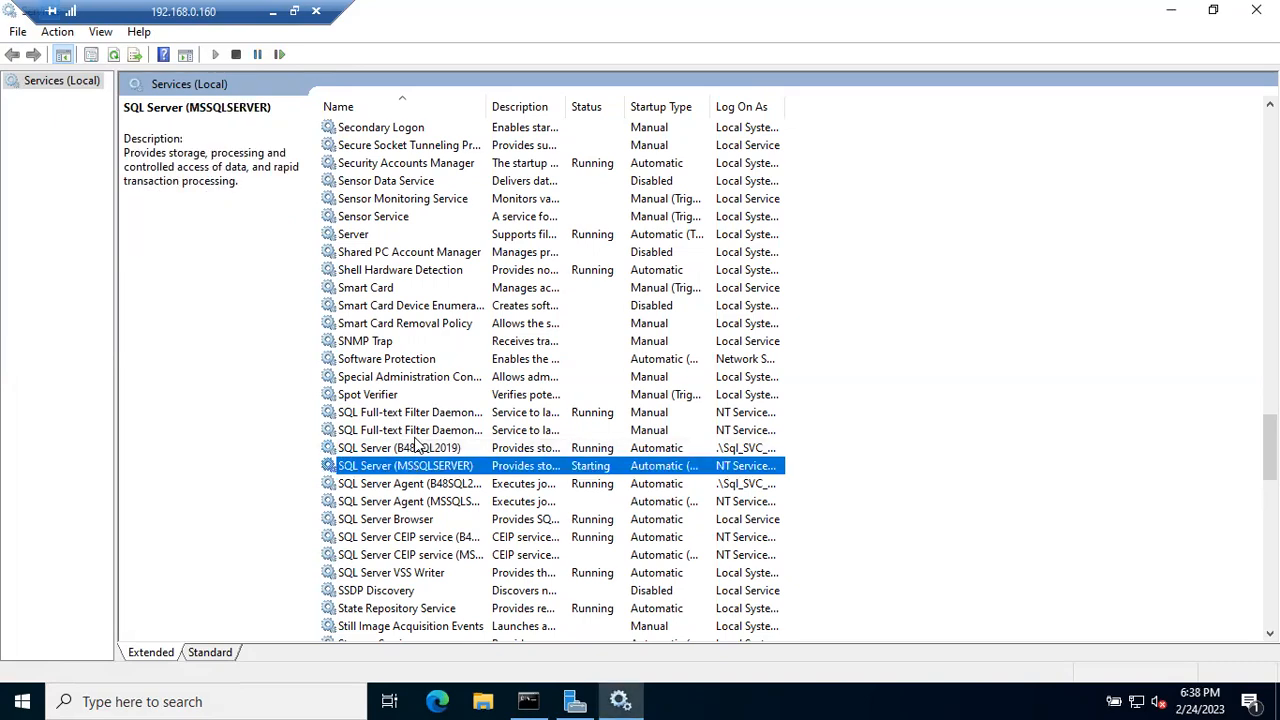
left_click(416, 450)
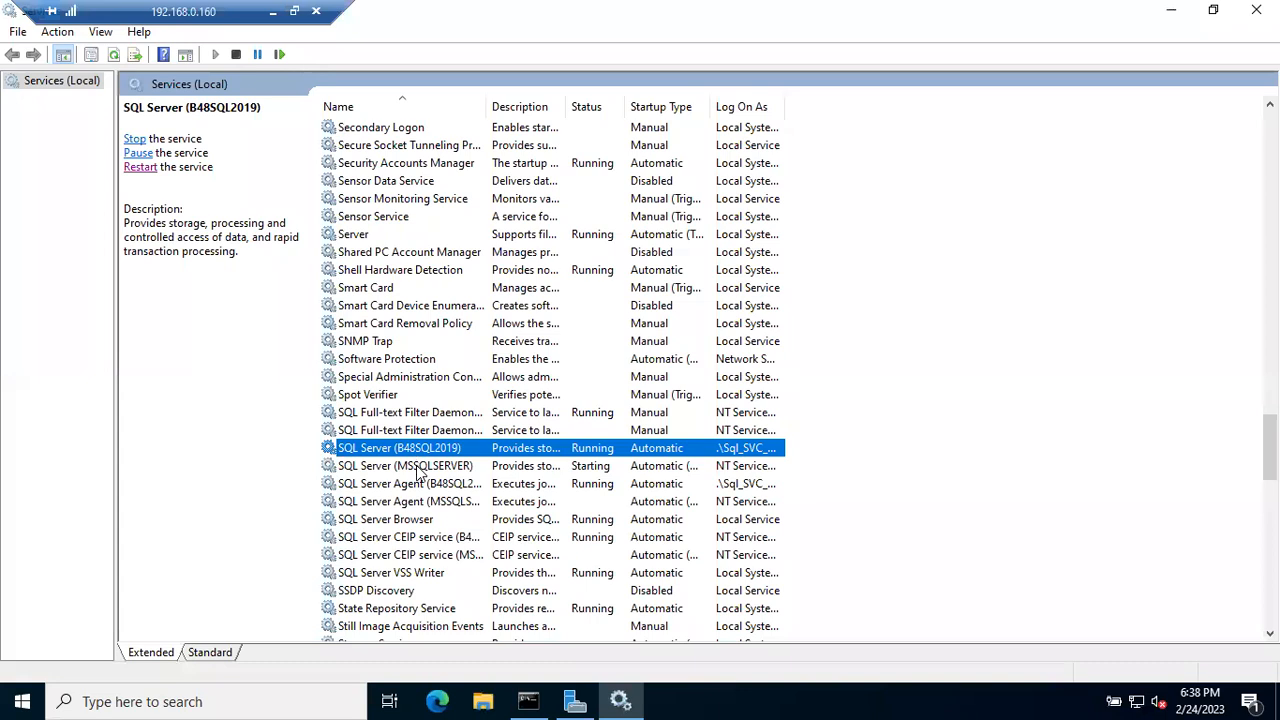
left_click(419, 470)
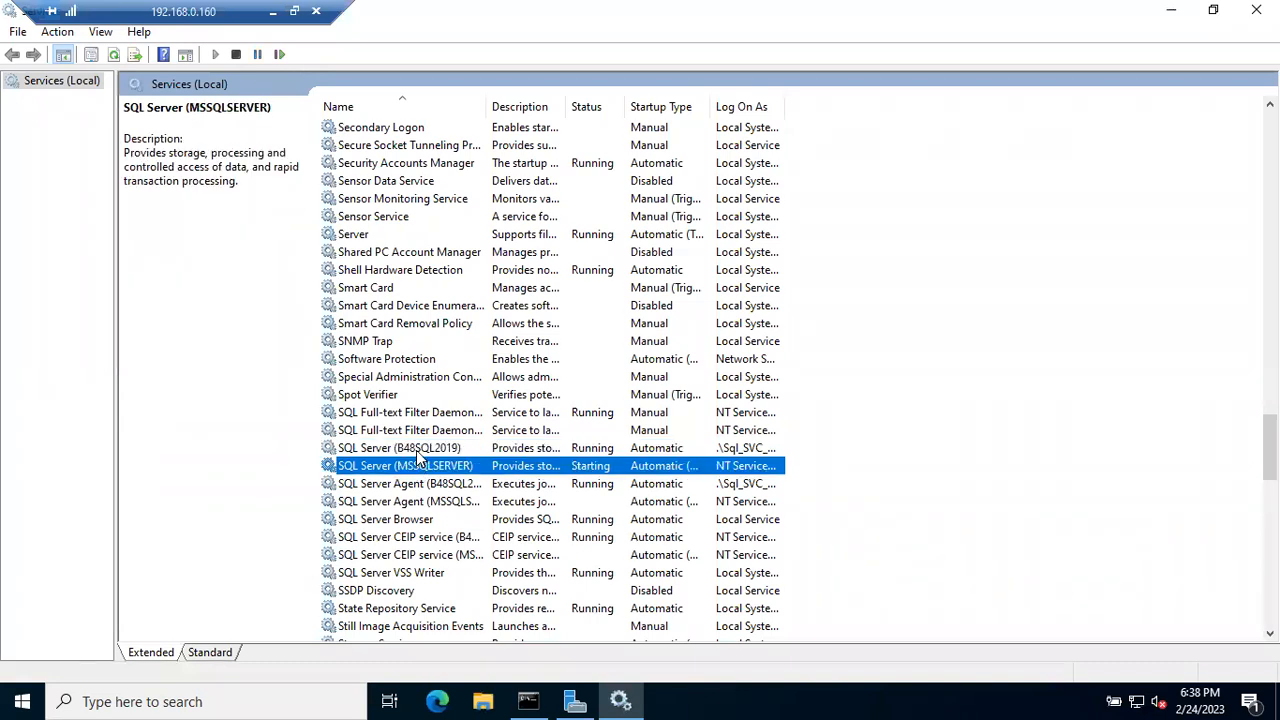
left_click(418, 452)
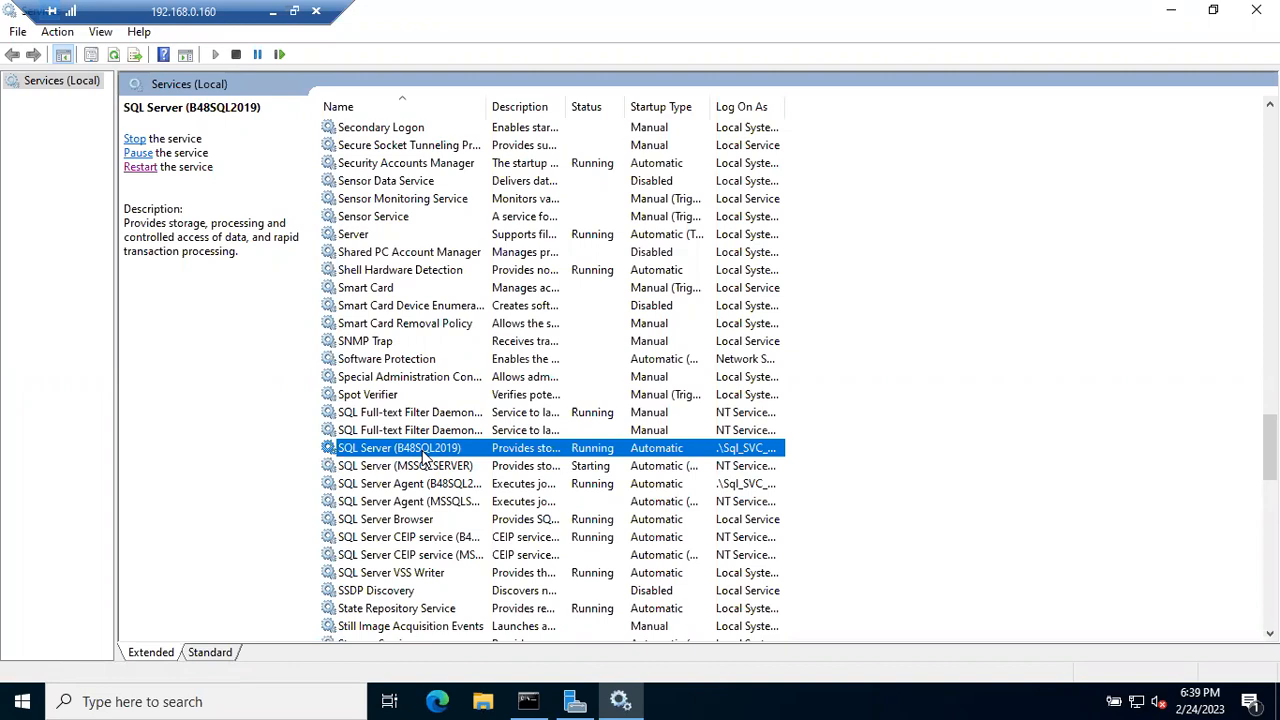
left_click(437, 466)
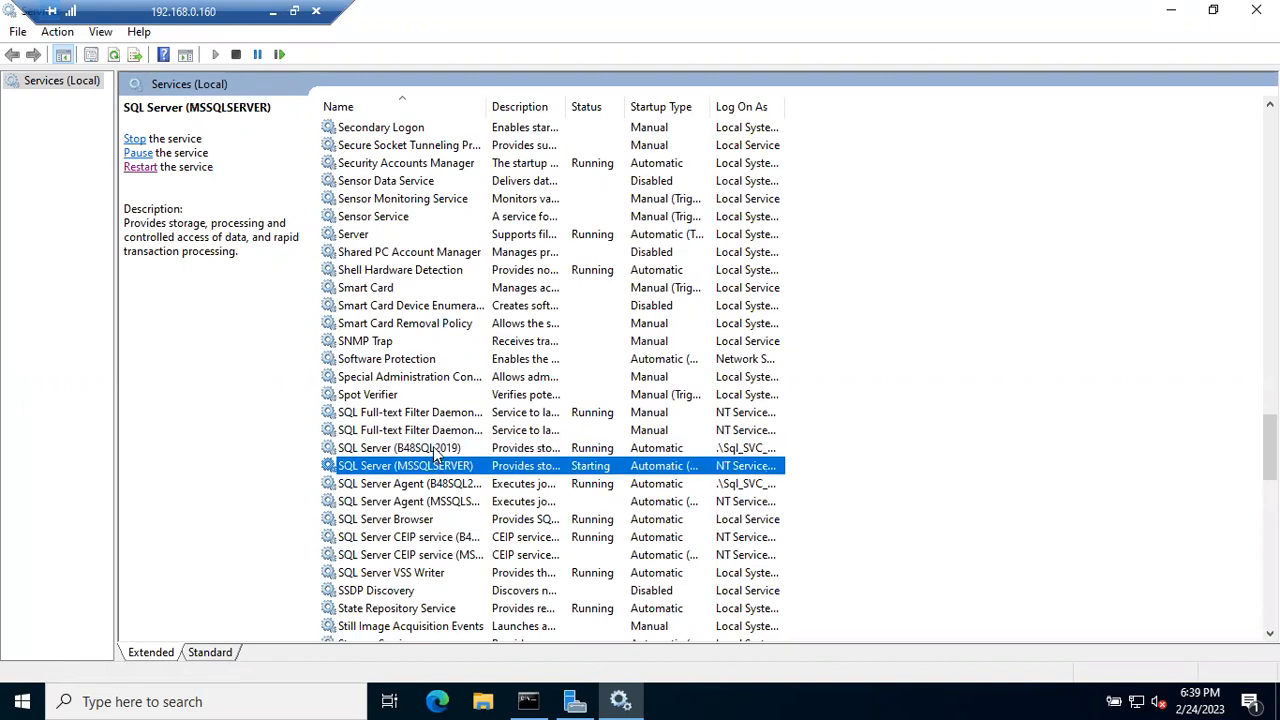
left_click(433, 448)
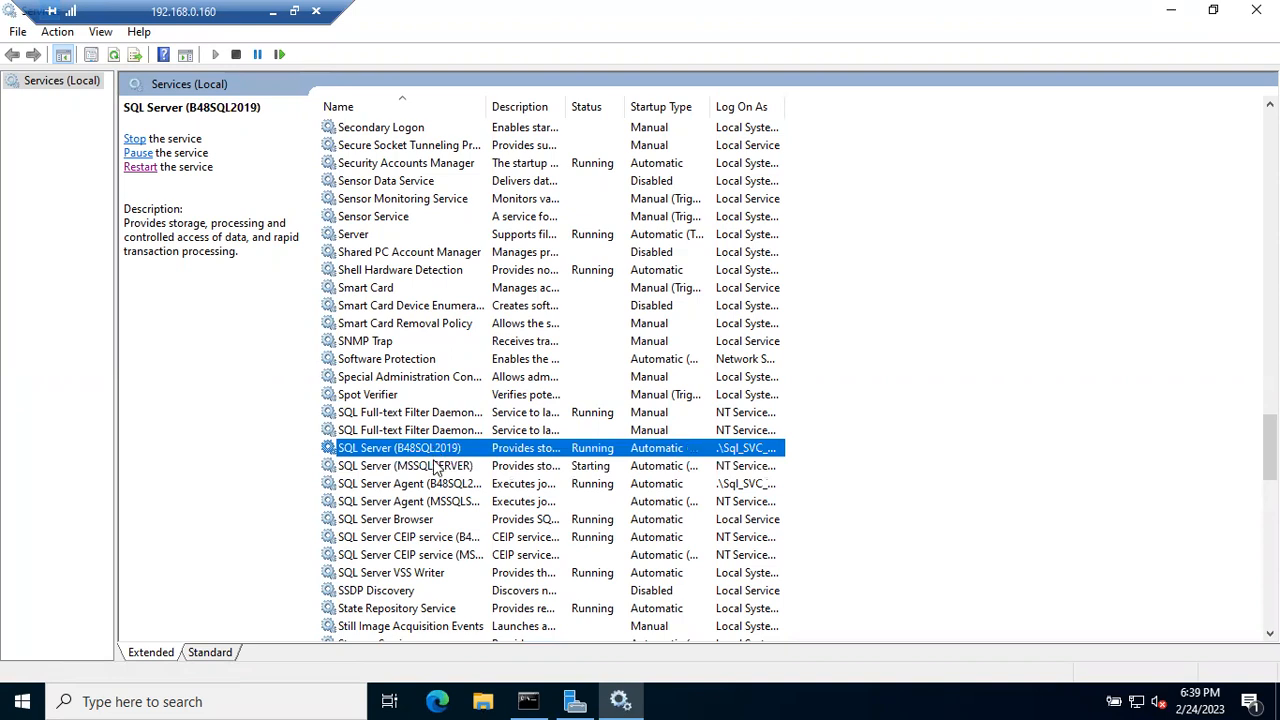
left_click(433, 466)
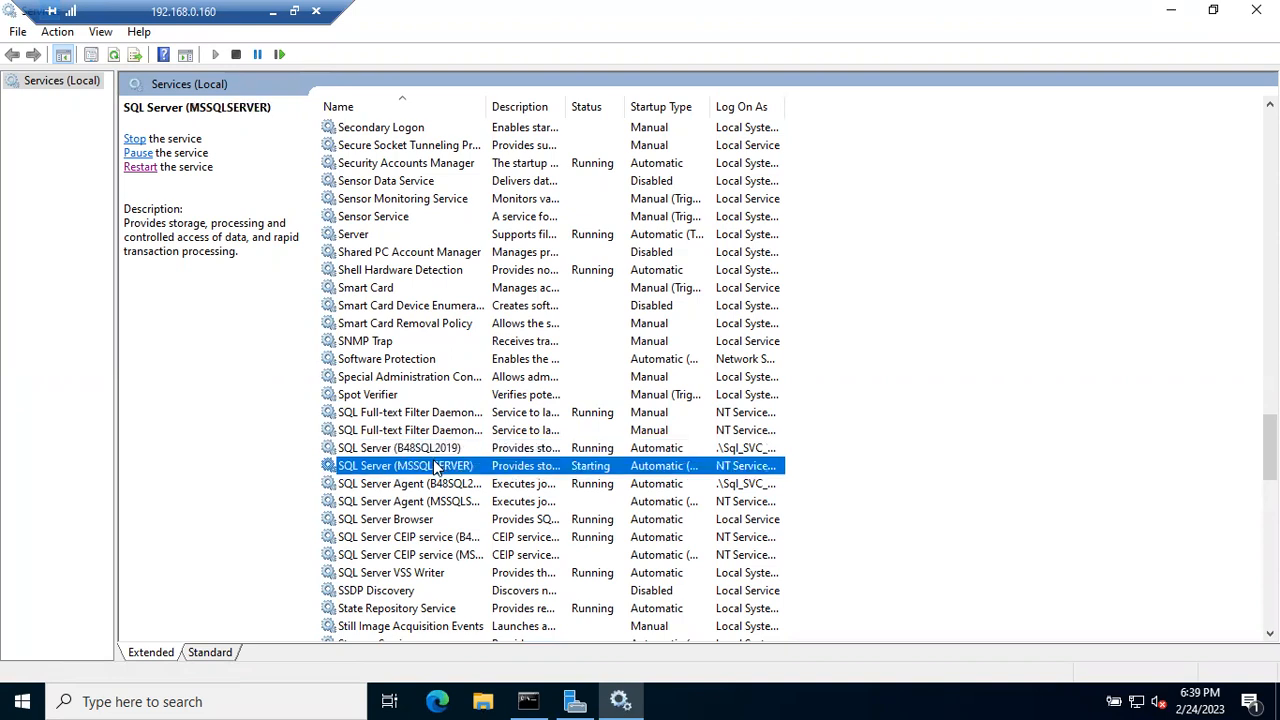
left_click(433, 448)
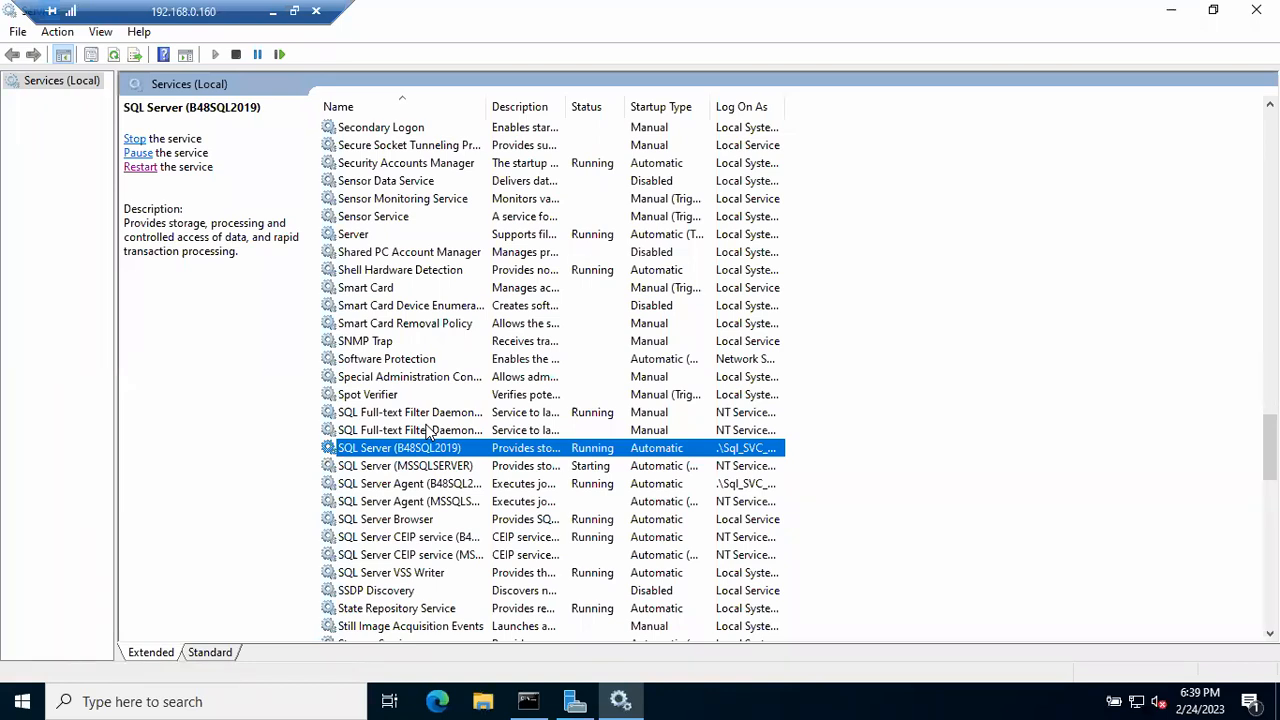
left_click(272, 12)
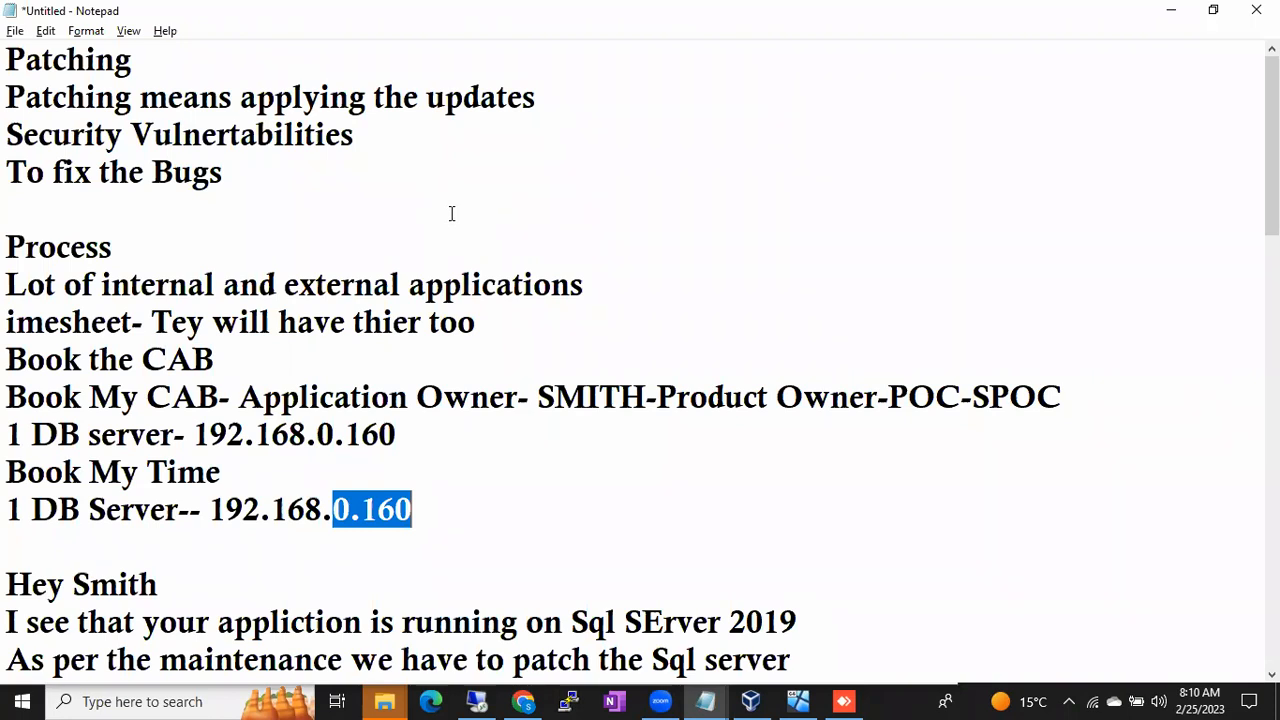
- Return from the notes to the remote server's Services console
left_click(478, 701)
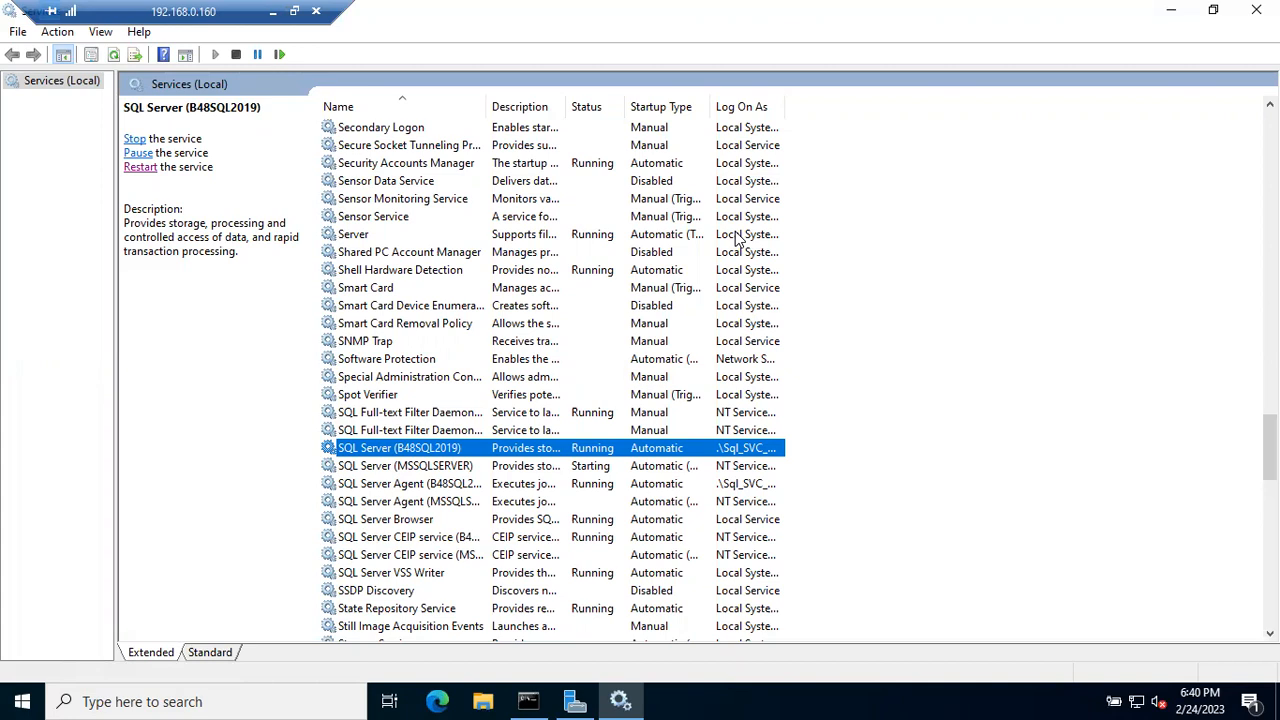
- Recheck the MSSQLSERVER and B48SQL2019 service statuses, then minimise the remote session
left_click(30, 700)
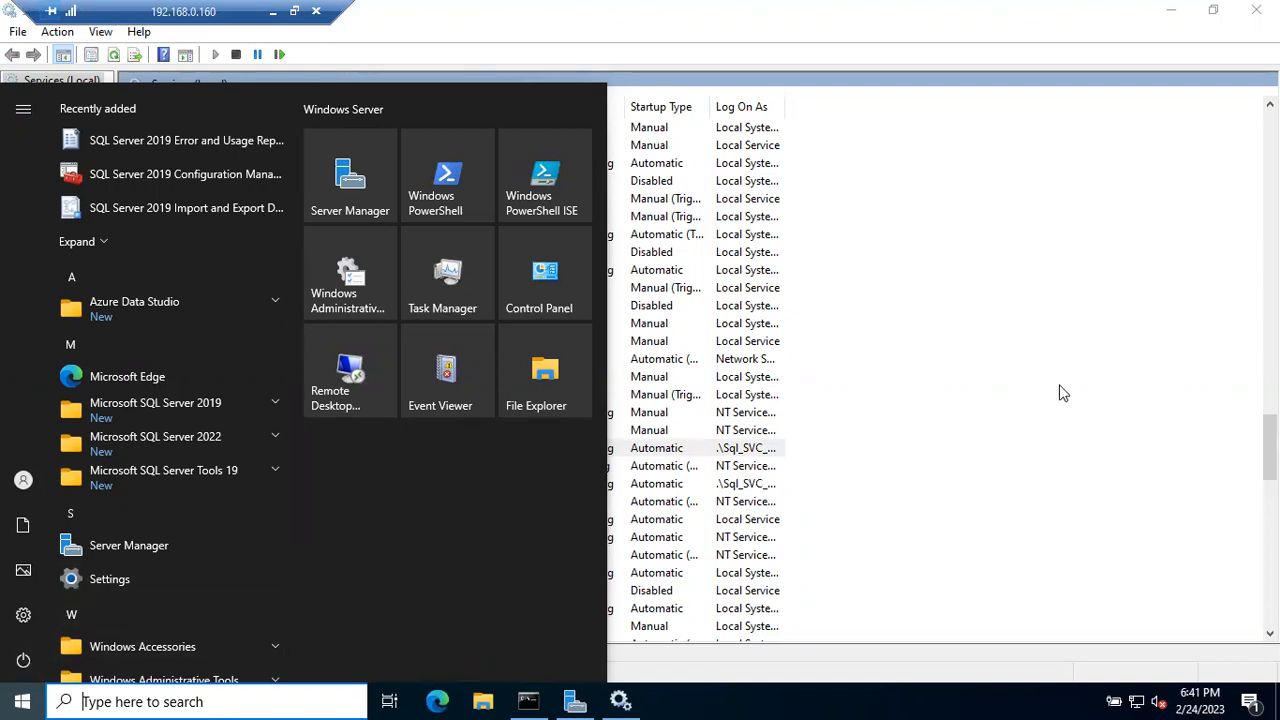
left_click(1049, 483)
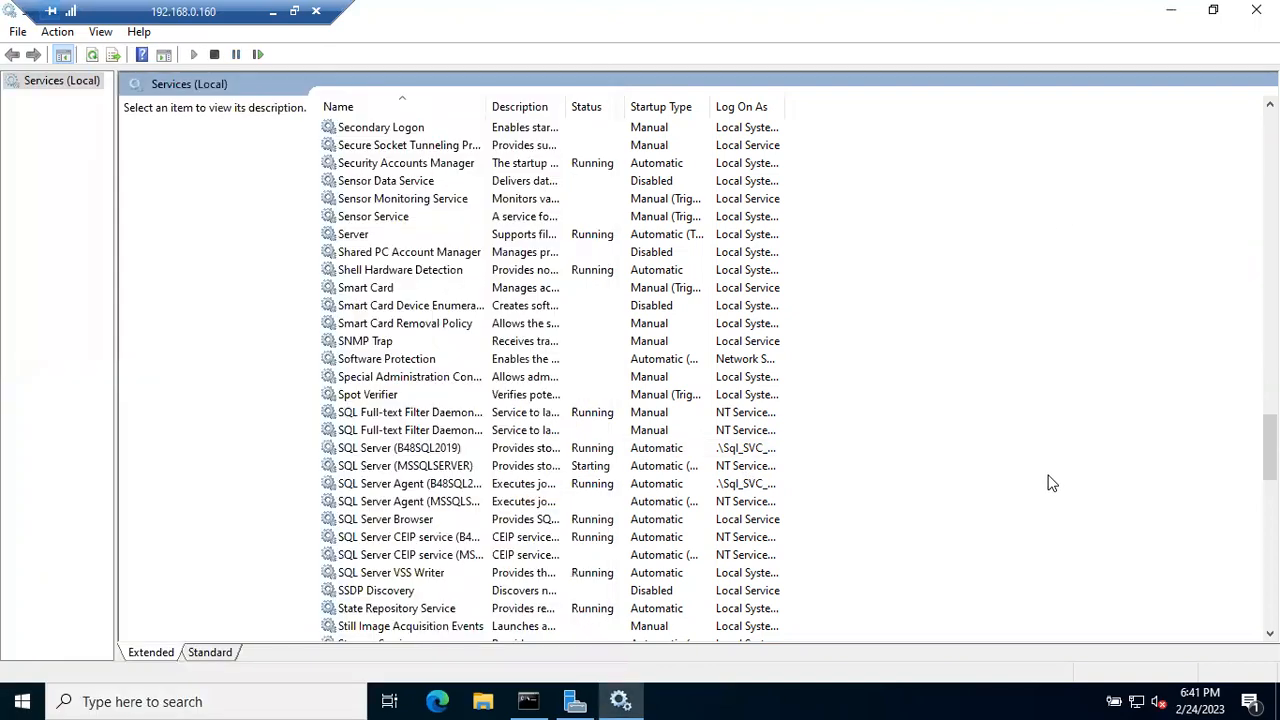
left_click(415, 467)
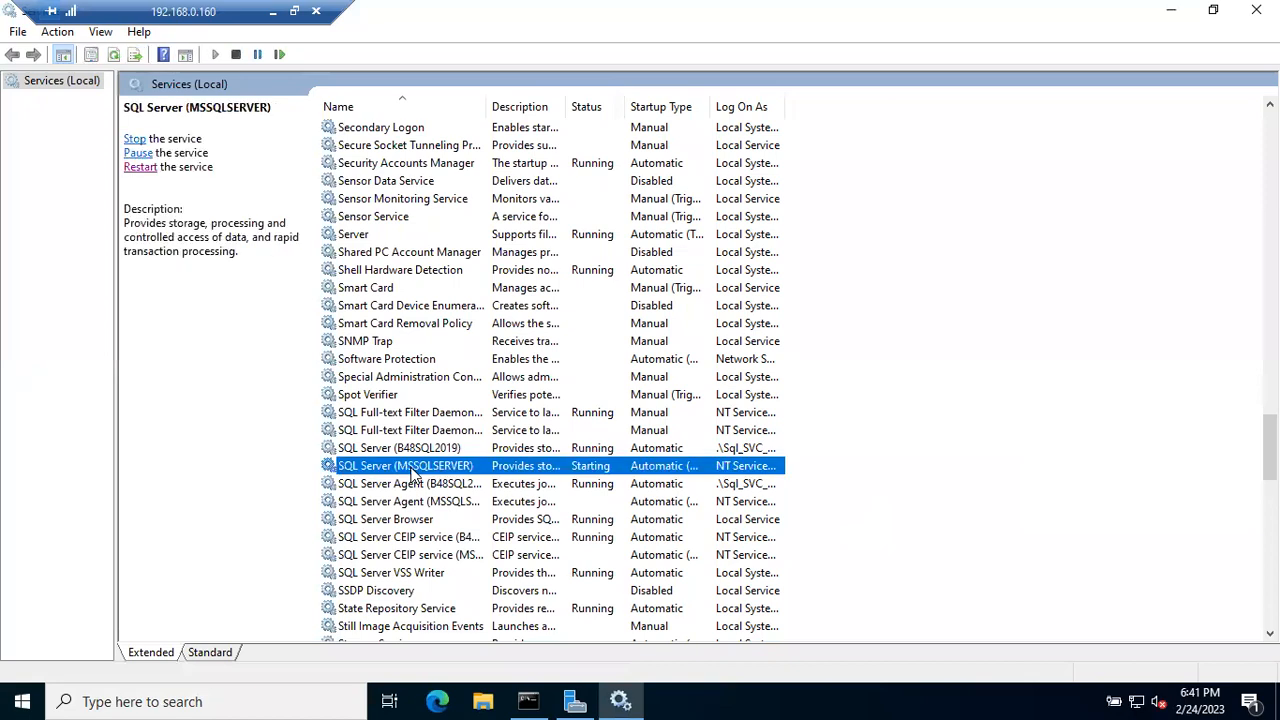
left_click(402, 450)
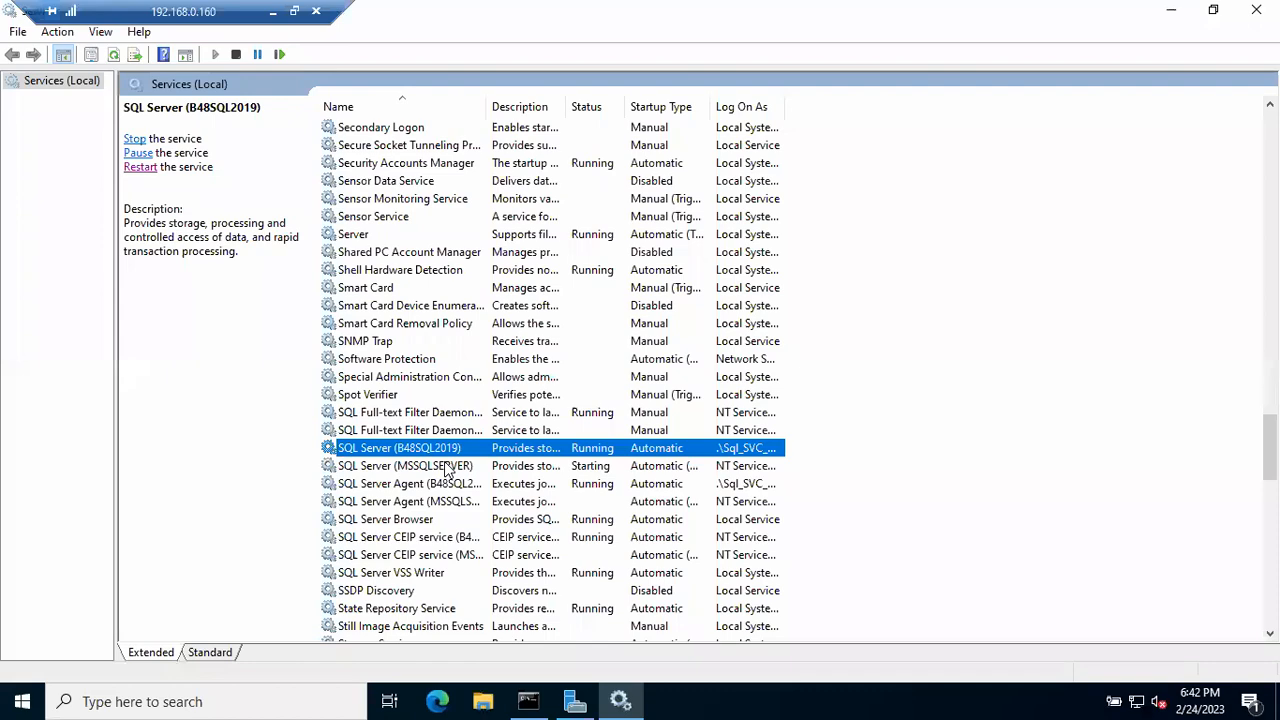
left_click(272, 11)
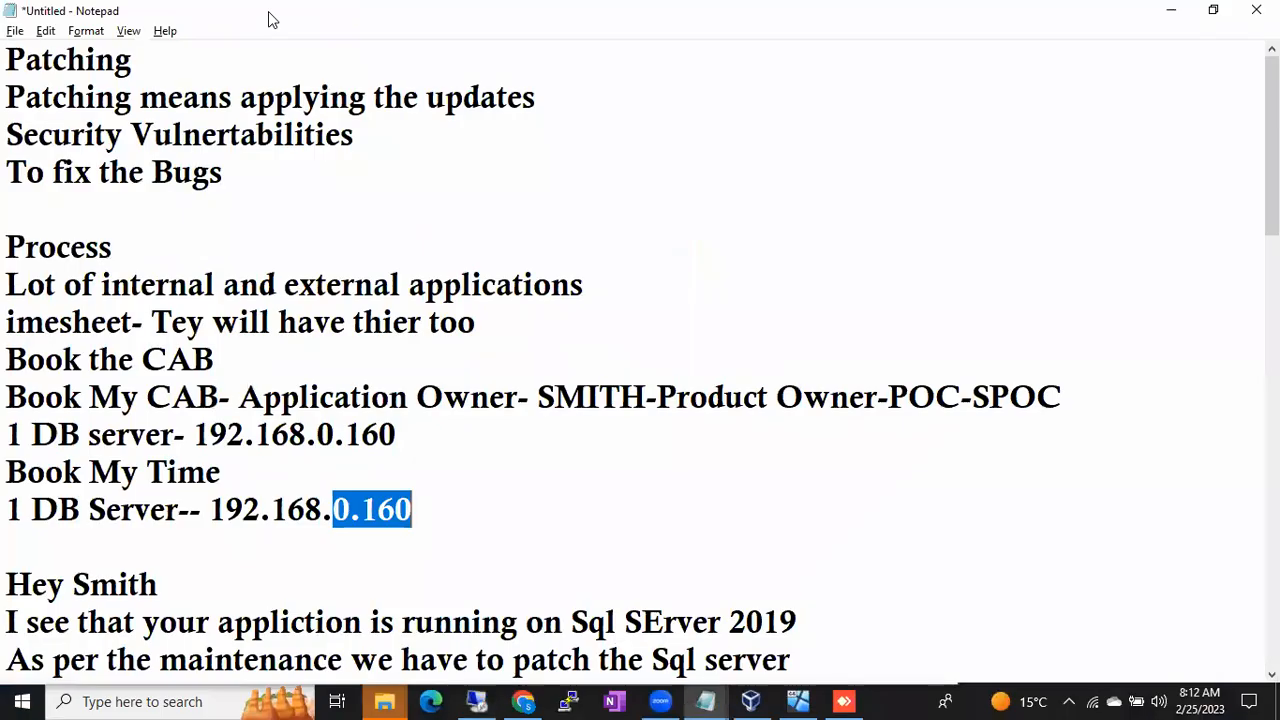
- Switch Notepad to the Sql DBAClass patching notes
scroll(208, 466, "down", 1)
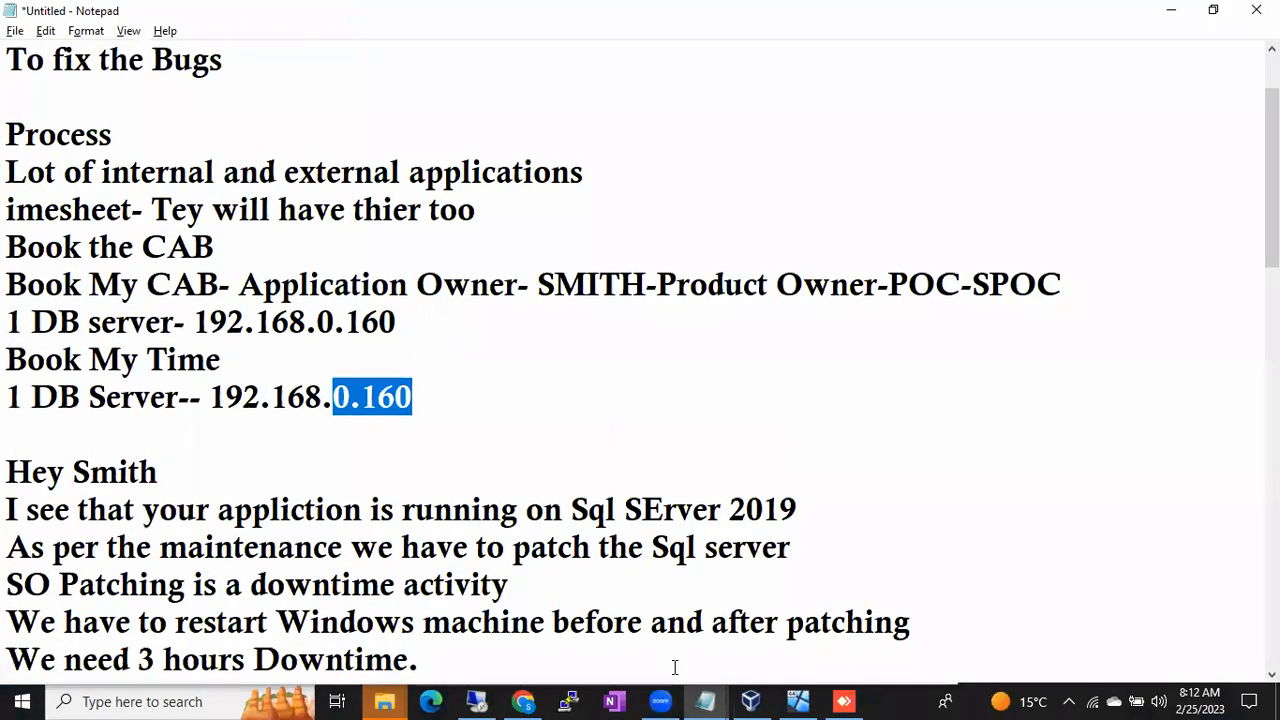
mouse_move(703, 700)
left_click(778, 626)
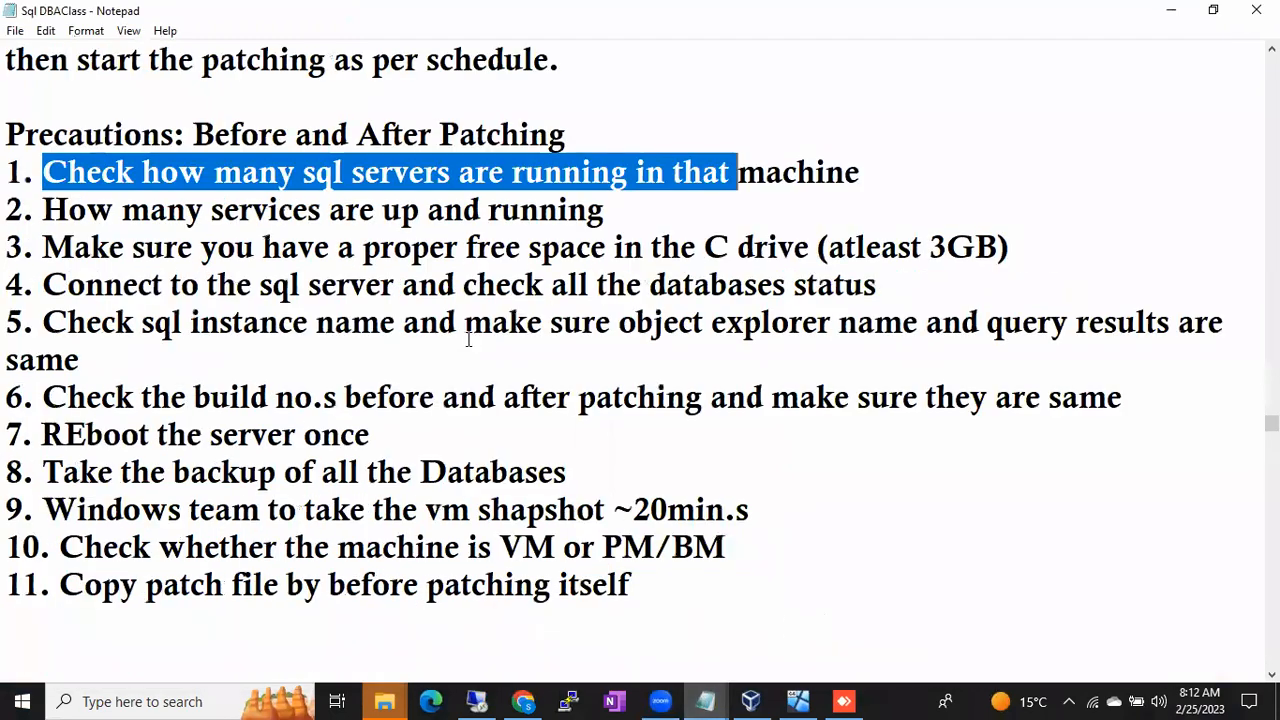
- Highlight the first, services and free-space precautions, then bring the BATCH48 VM forward
left_click(243, 195)
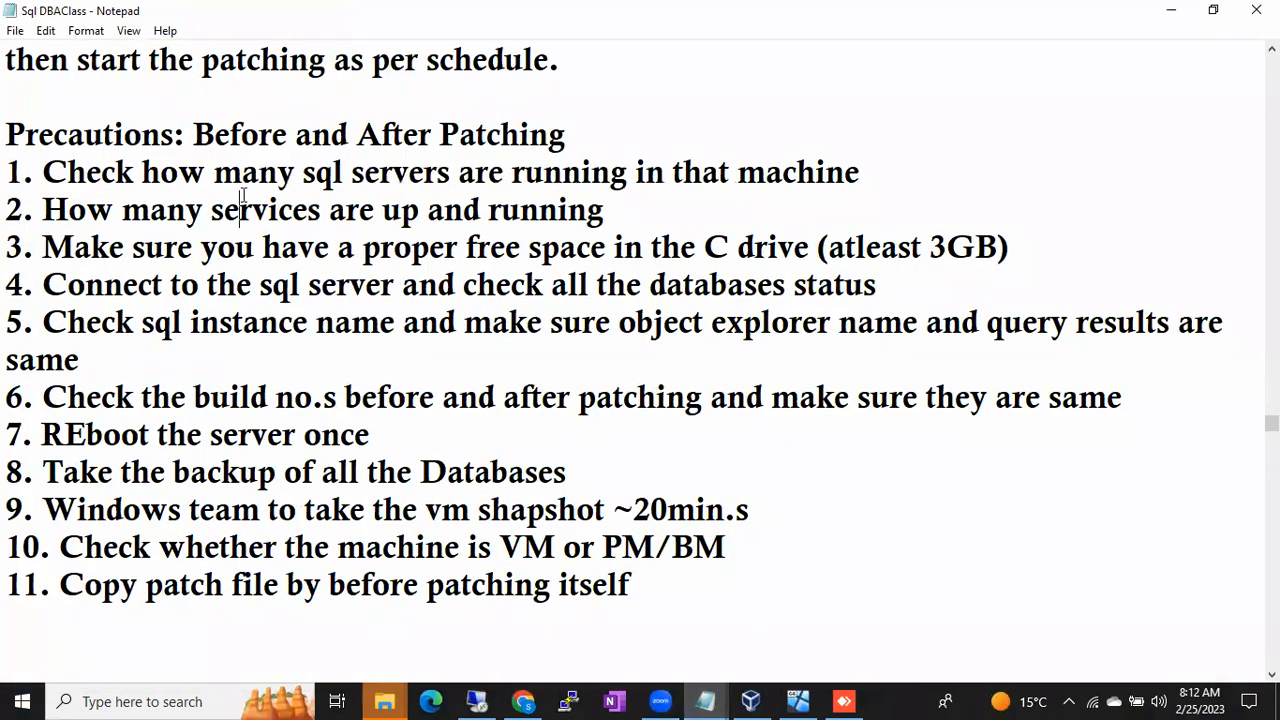
left_click_drag(69, 211, 562, 248)
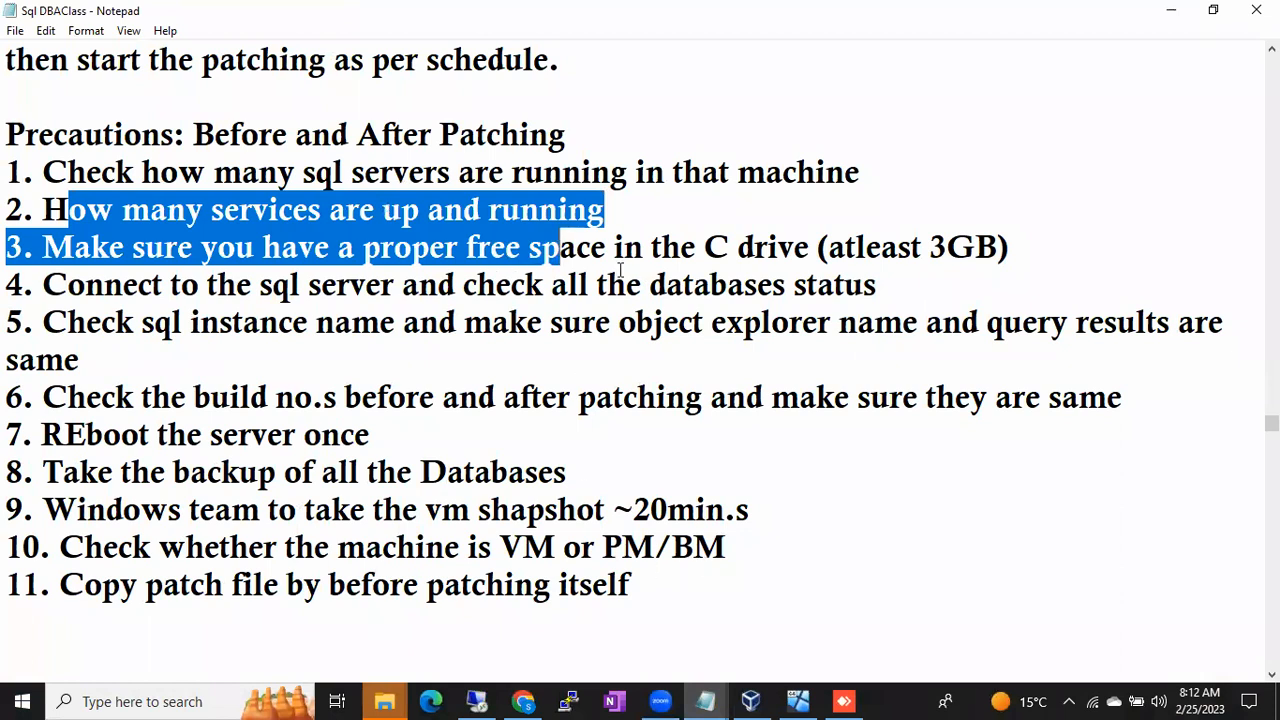
left_click(579, 197)
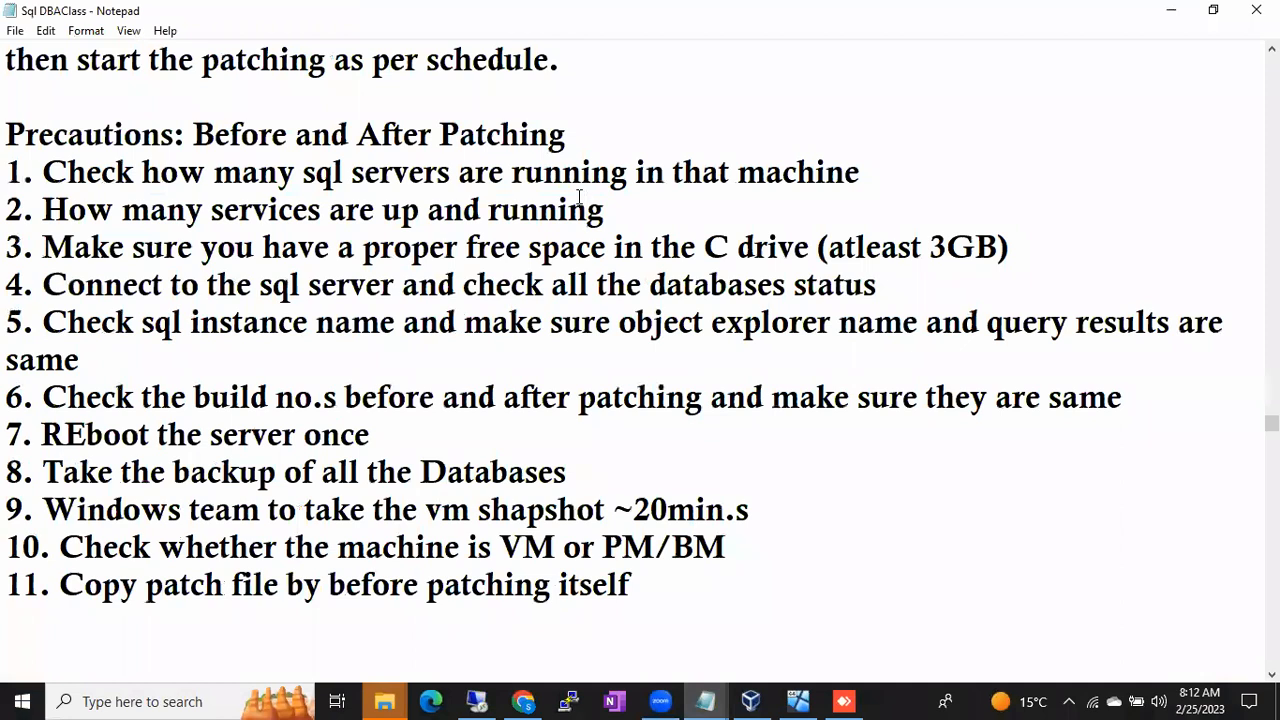
left_click(410, 172)
left_click(546, 174, "shift")
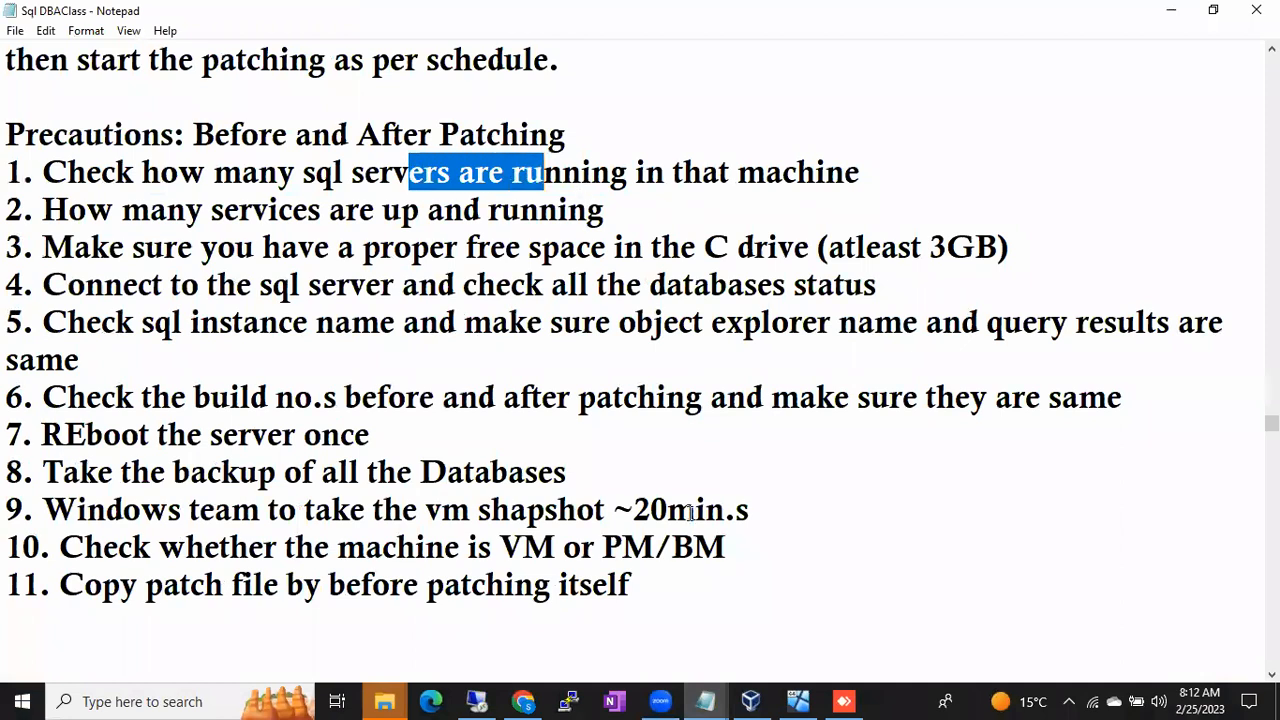
left_click(800, 700)
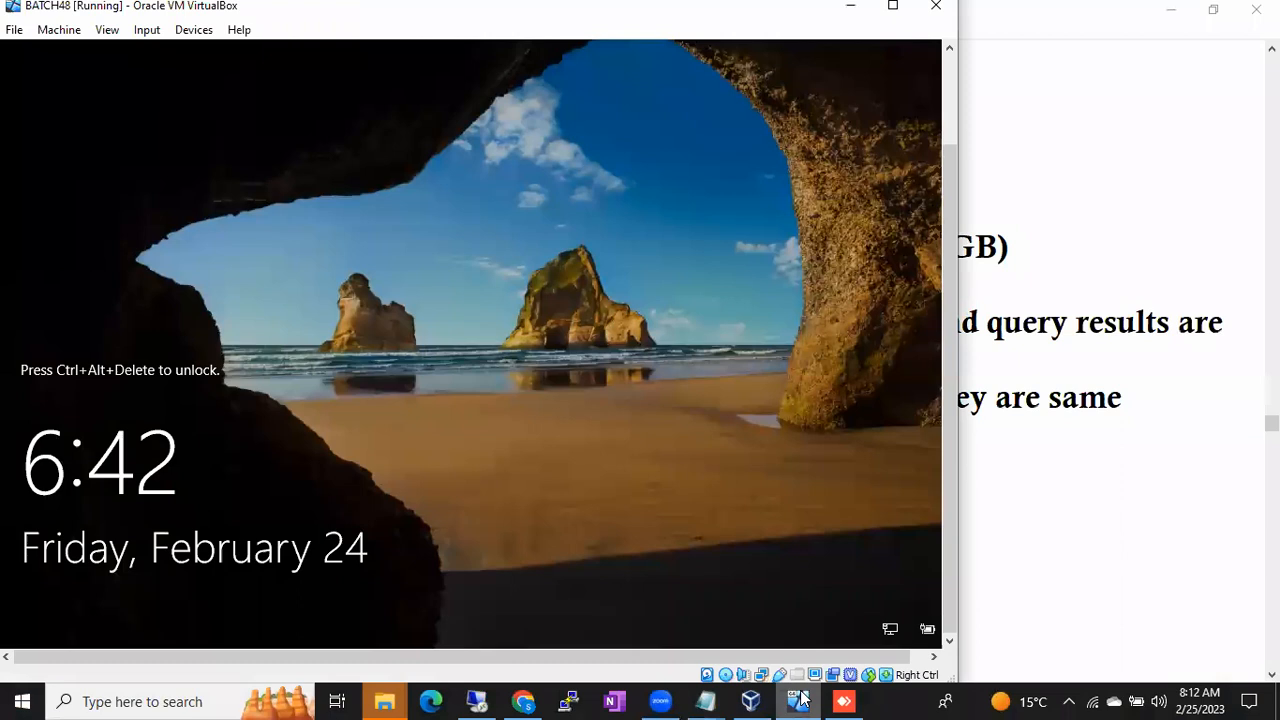
- Bring the remote Services console forward and search the server for 'confi'
left_click(477, 700)
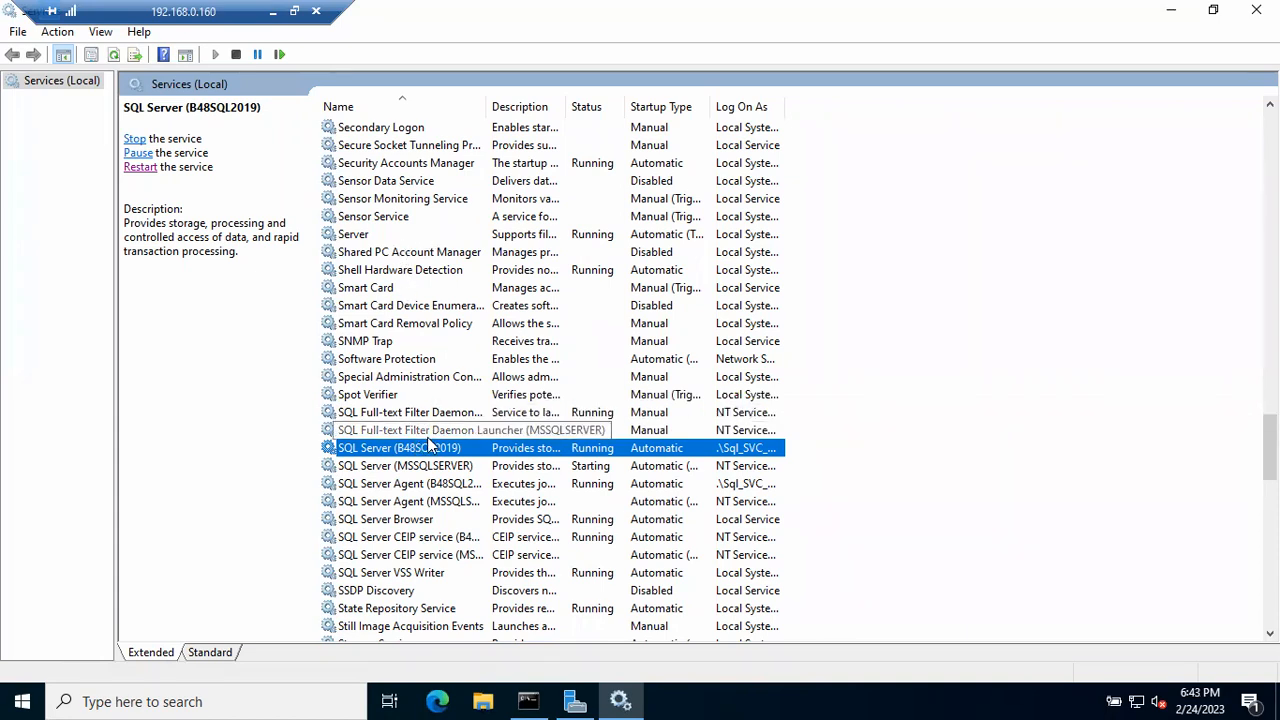
left_click(22, 701)
type("con")
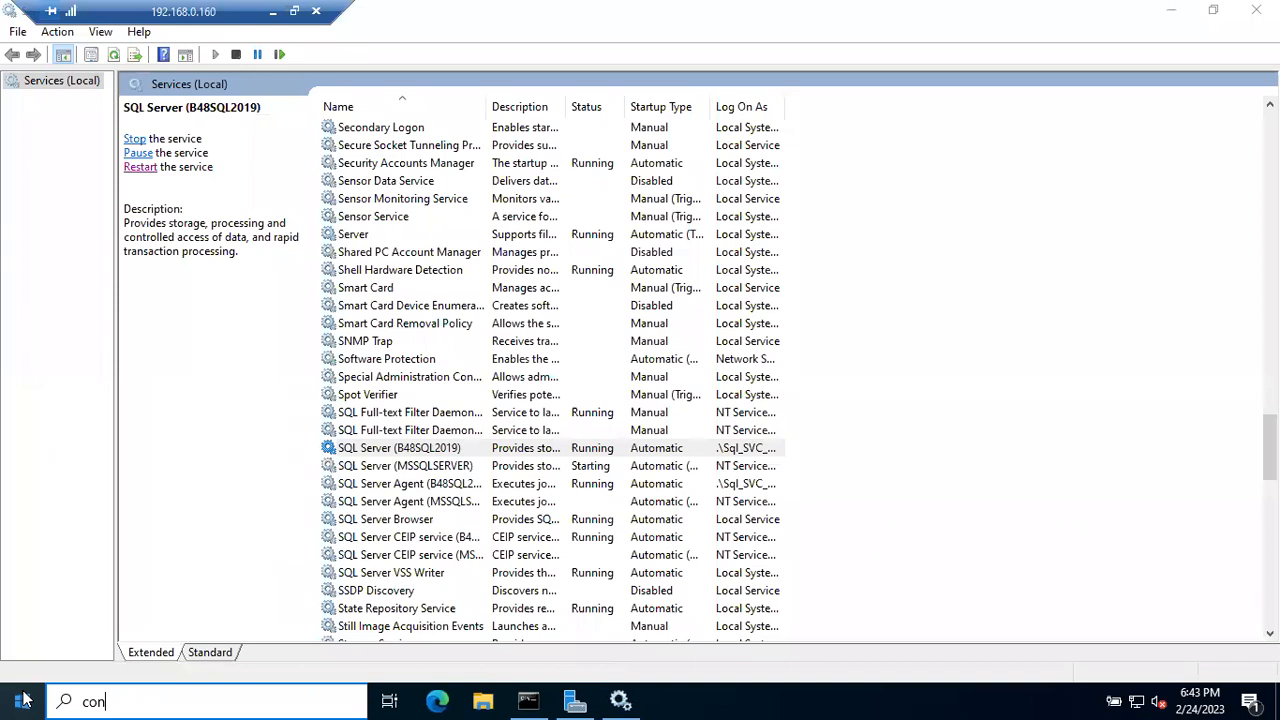
type("fi")
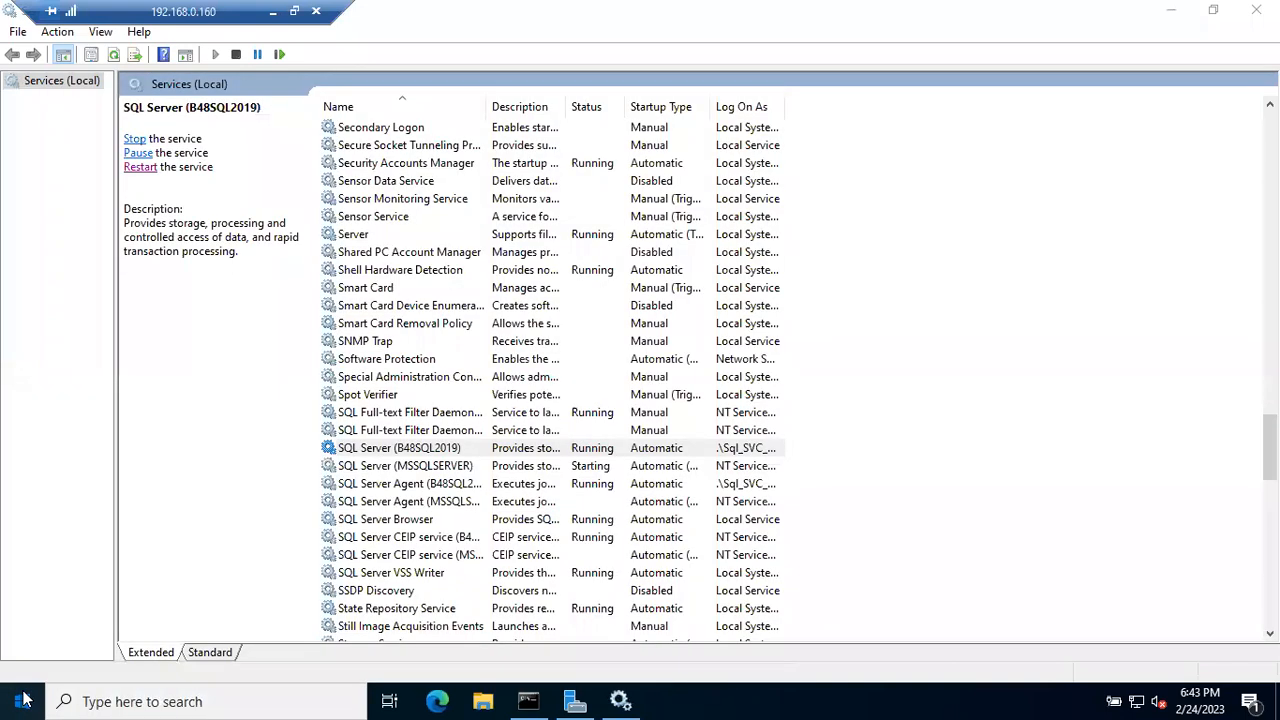
- Expand the Microsoft SQL Server Tools 19 group in Start and browse its programs
left_click(22, 700)
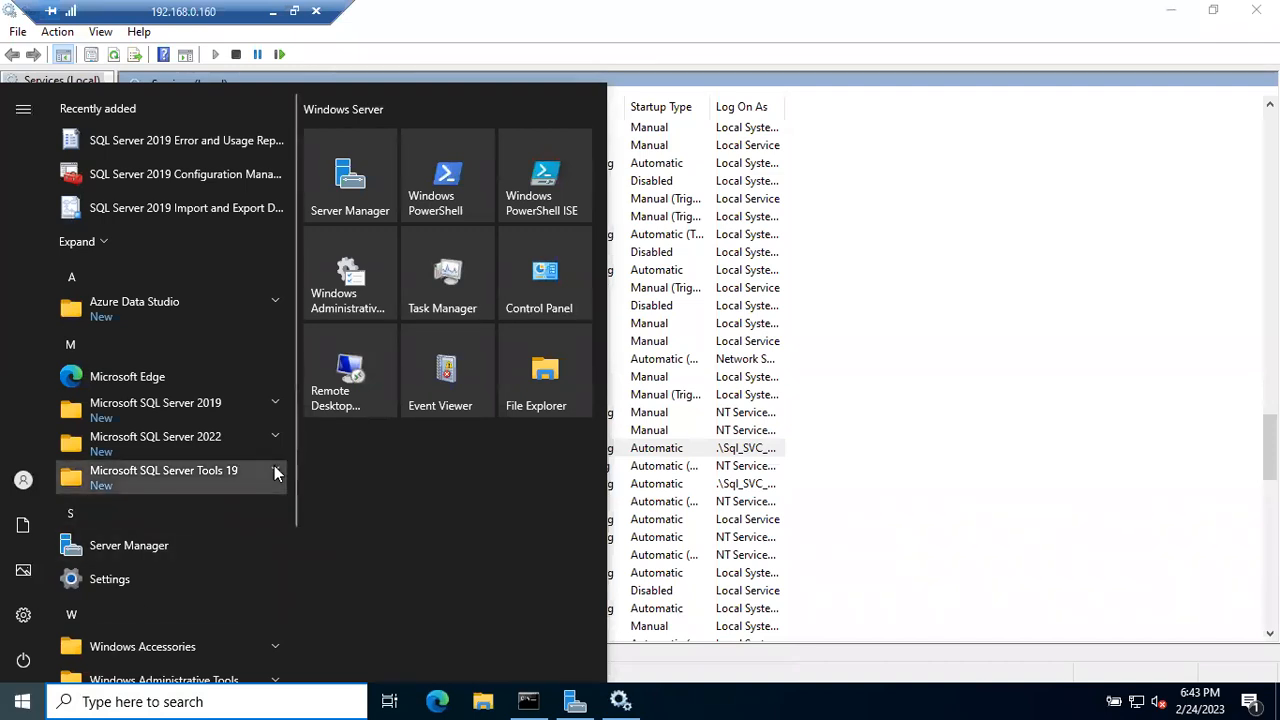
left_click(276, 471)
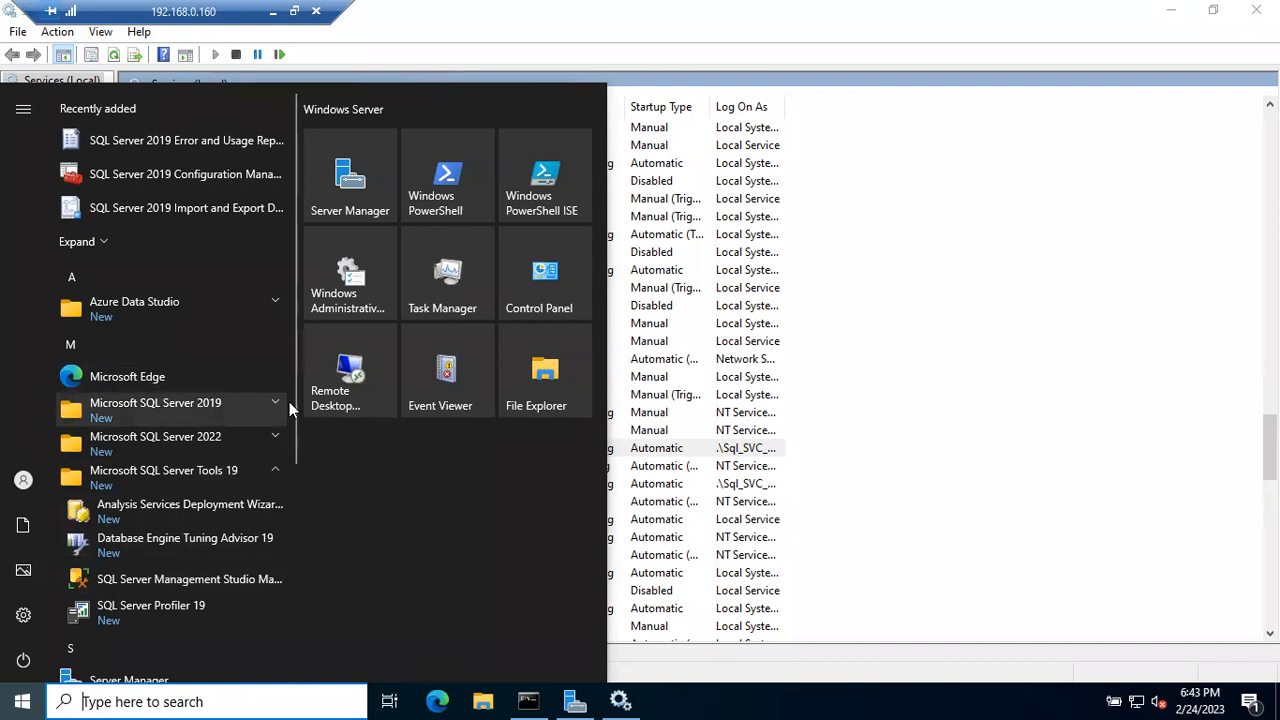
scroll(292, 506, "down", 2)
left_click_drag(292, 513, 300, 358)
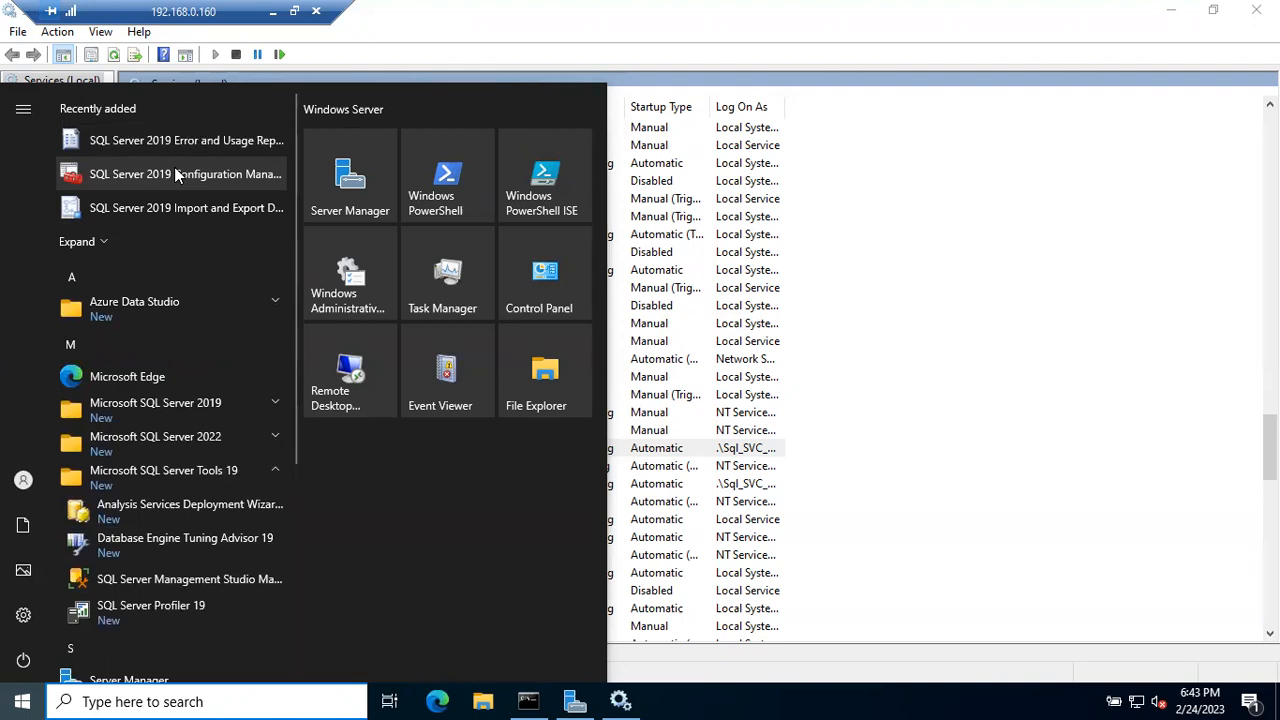
- Launch SQL Server Configuration Manager by running sqlservermanager16.msc from the Run dialog
left_click(103, 700)
key("super+r")
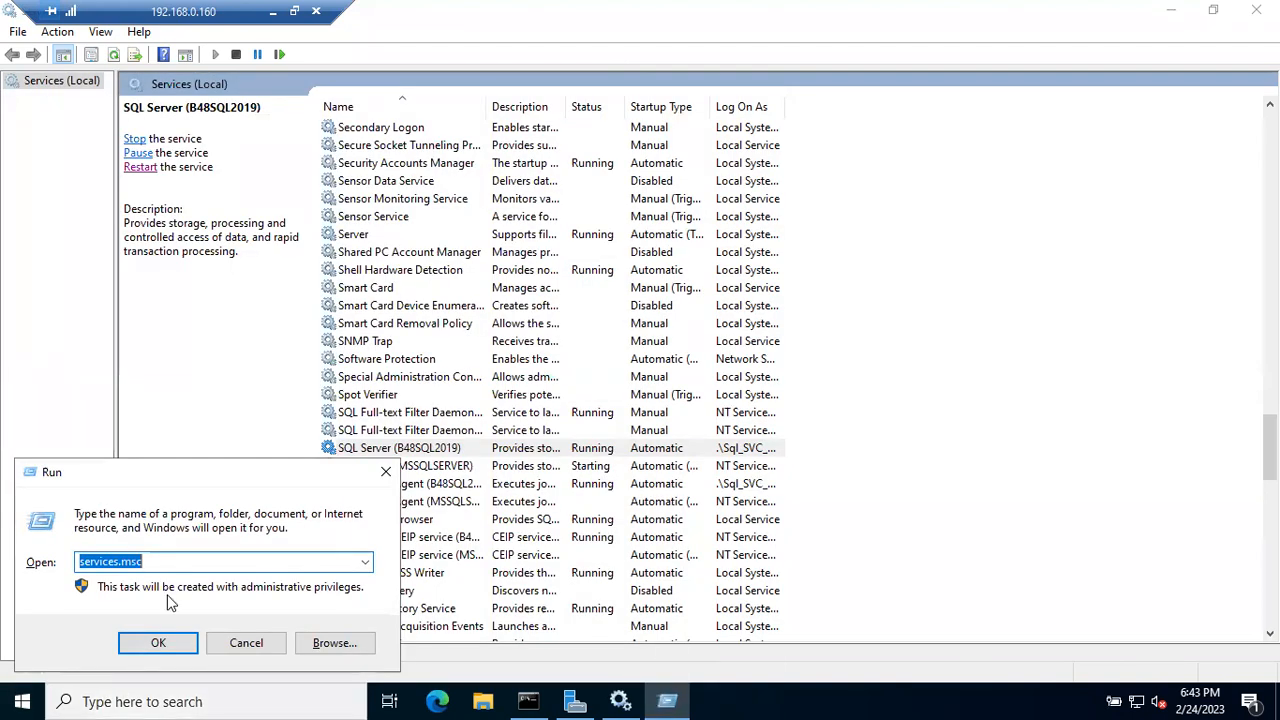
type("sqlser")
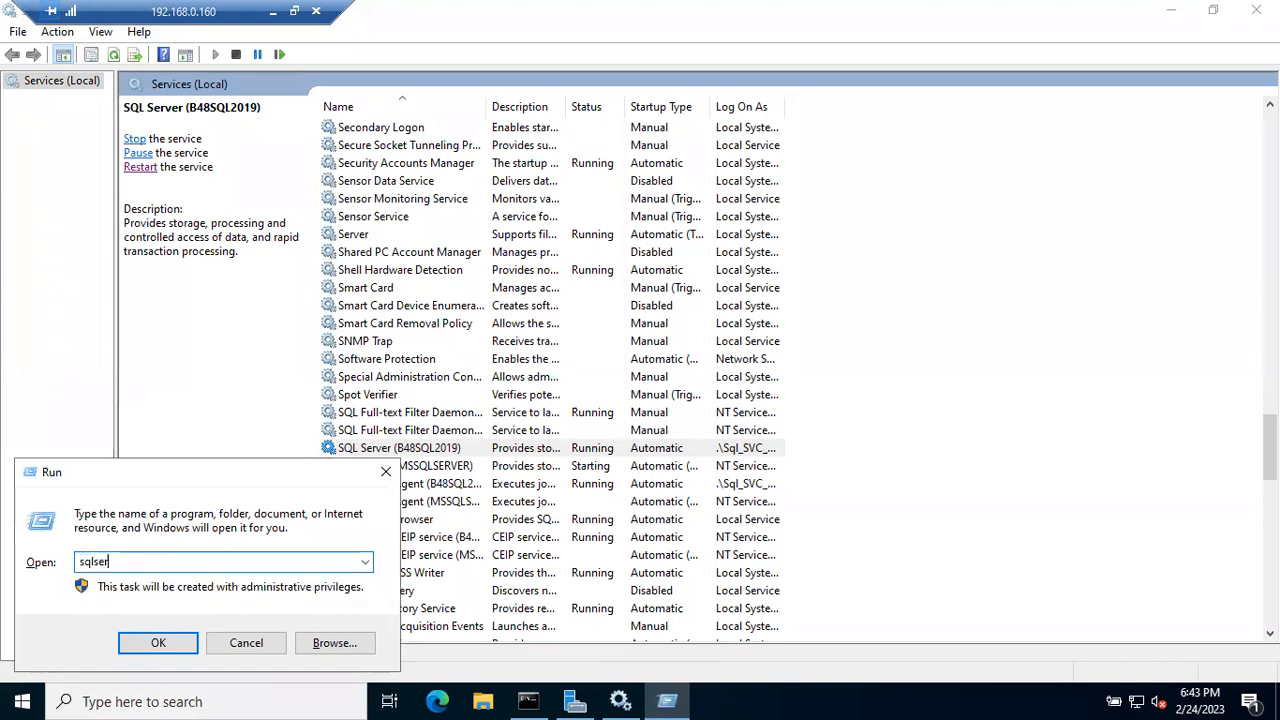
type("vermanager1")
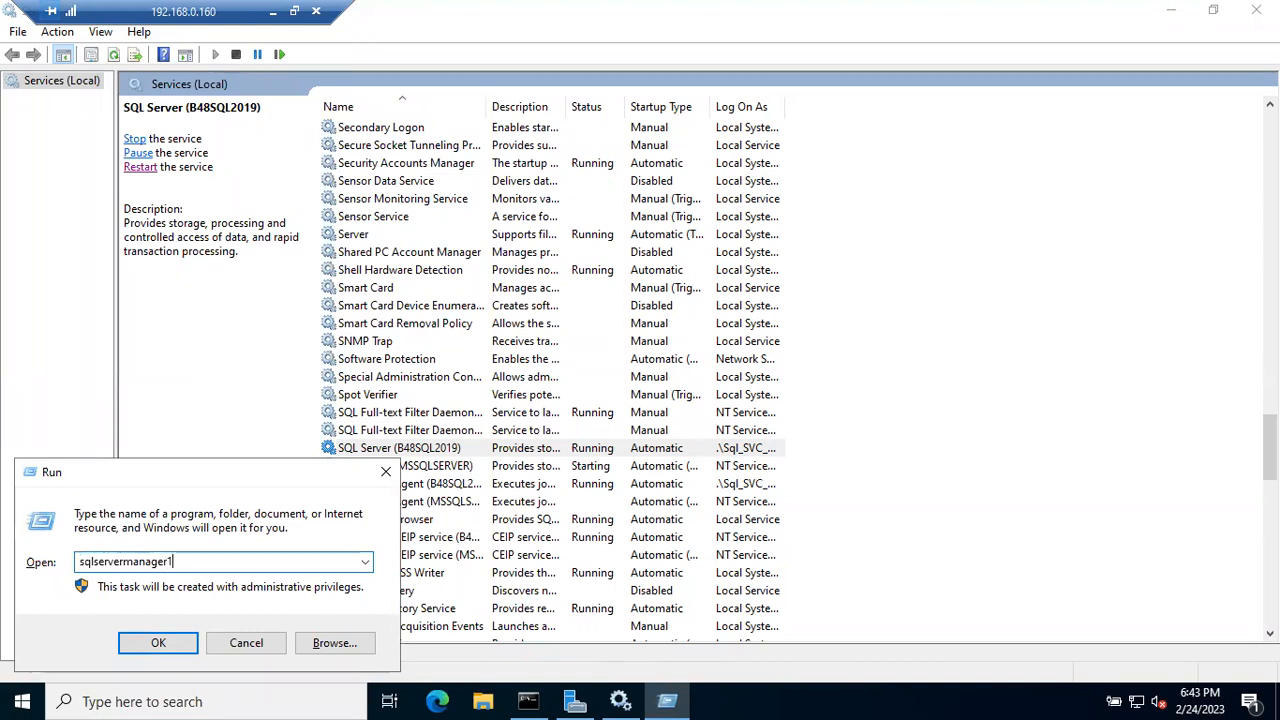
type("6.msc")
key("Return")
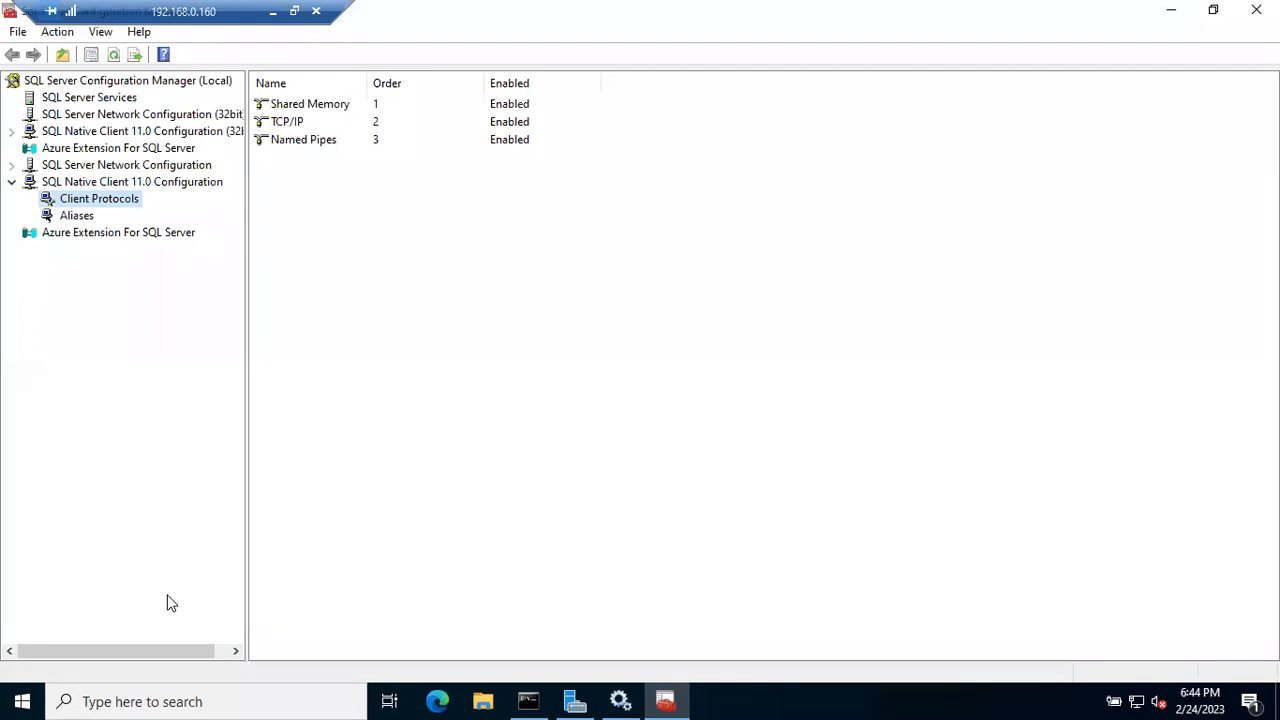
- Widen the Name column in SQL Server Services and stop the SQL Server Browser service
left_click(92, 97)
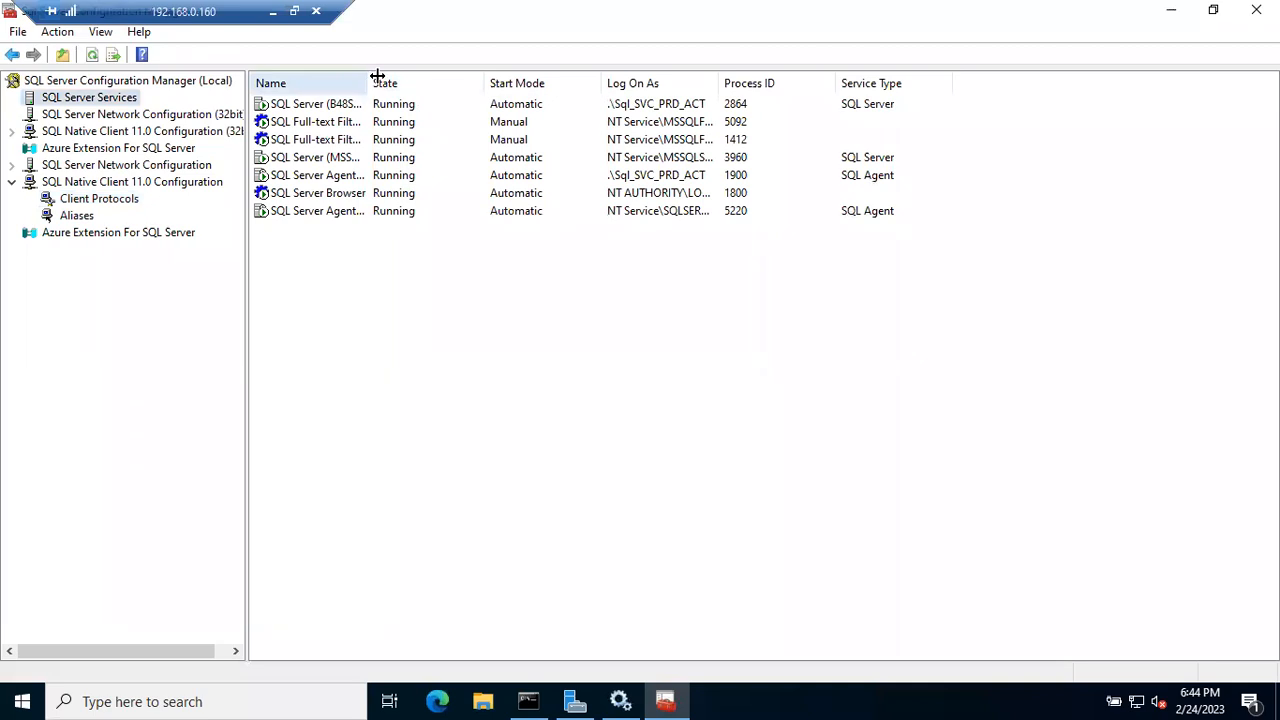
double_click(377, 76)
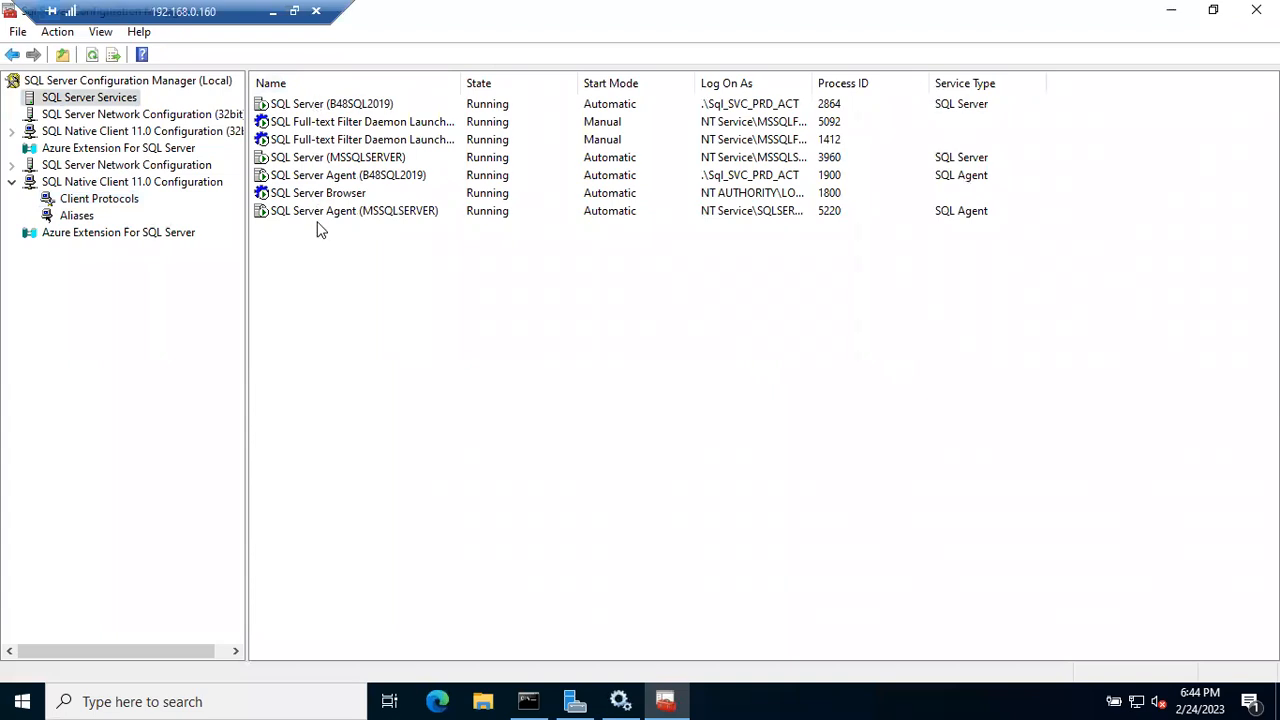
left_click(620, 701)
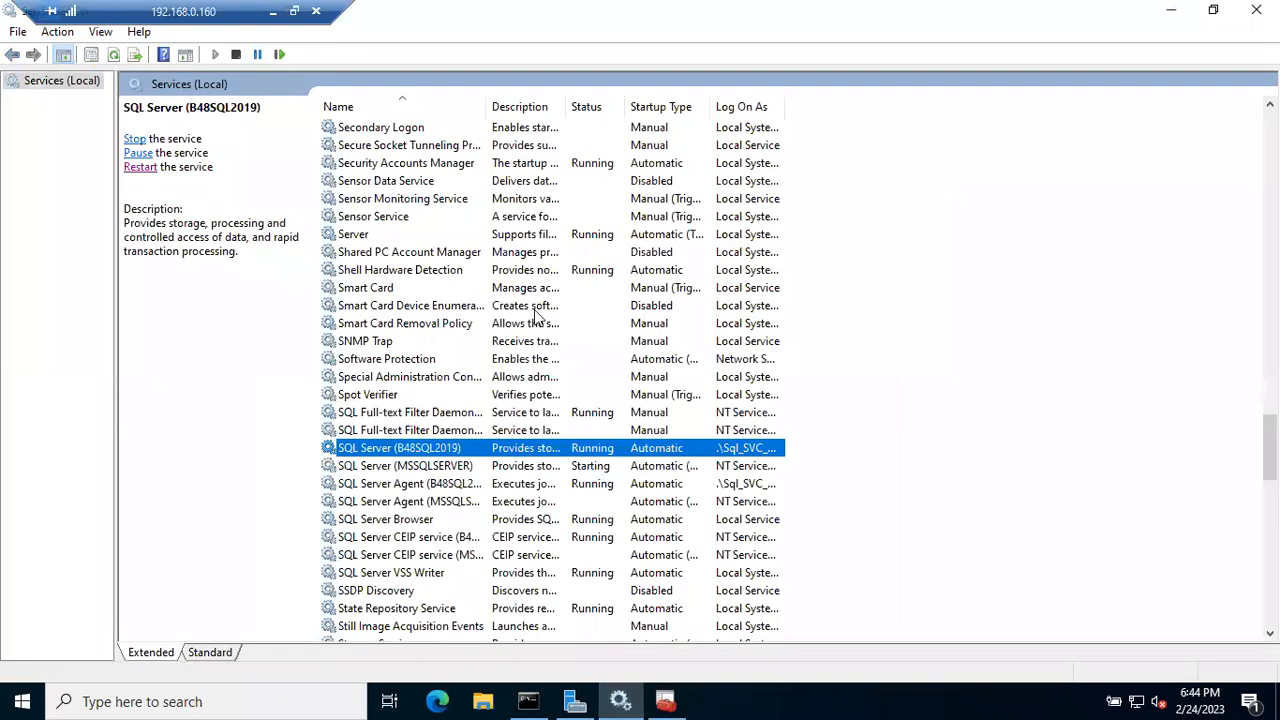
left_click(665, 701)
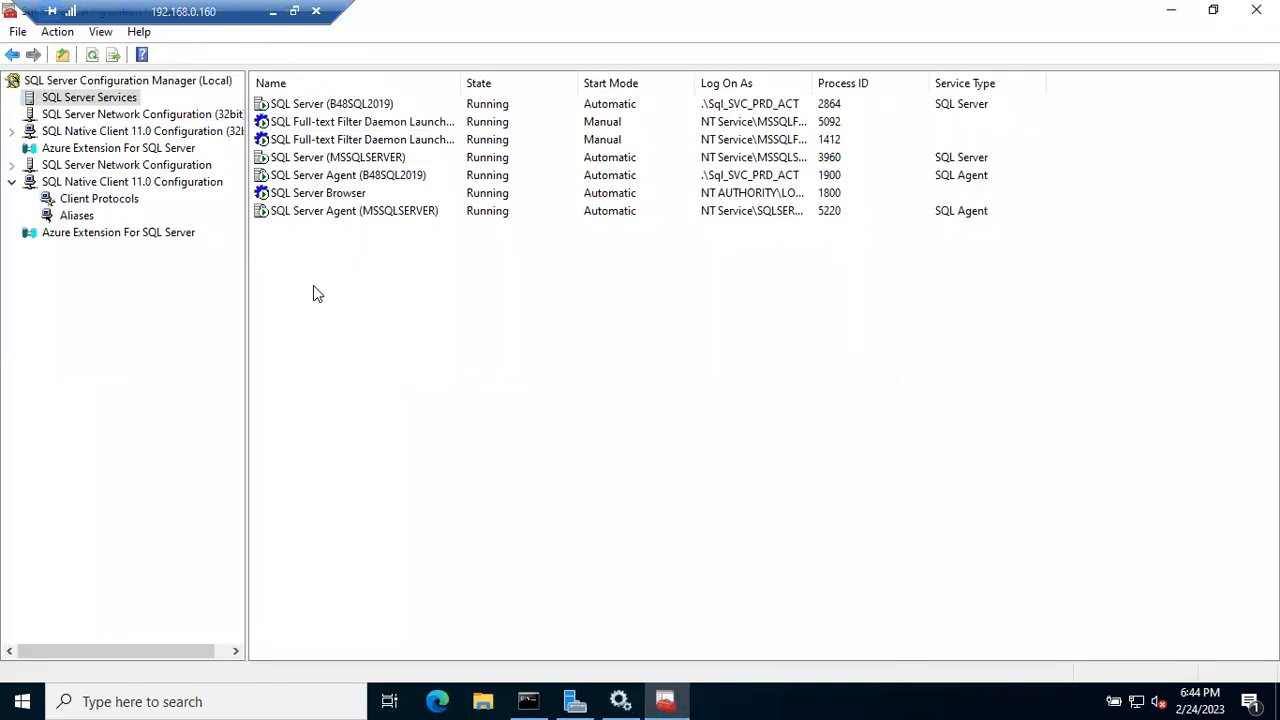
right_click(313, 196)
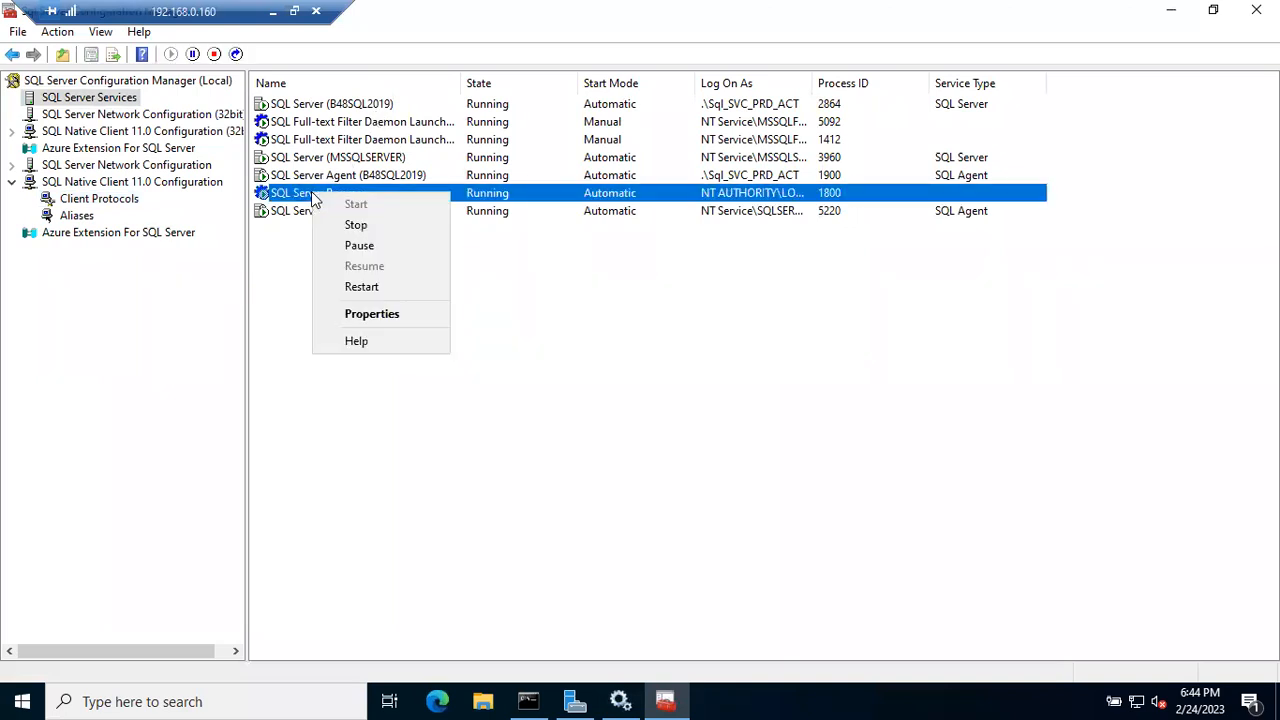
left_click(341, 223)
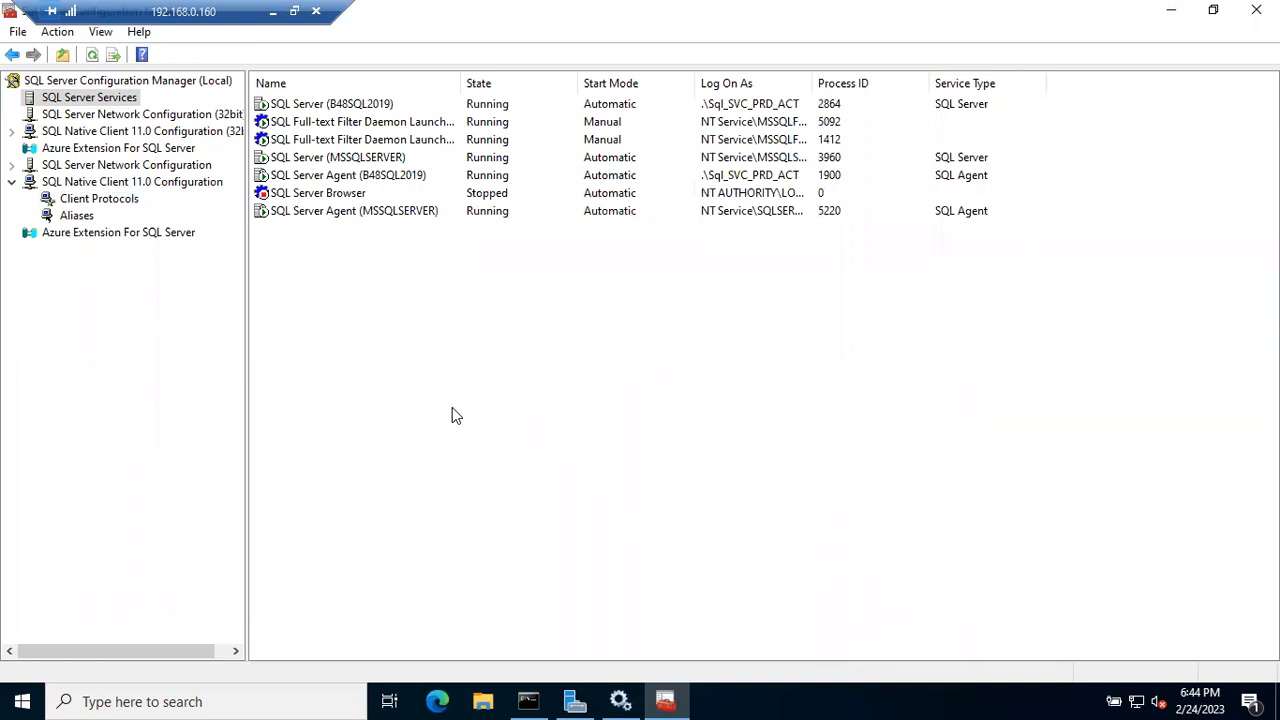
left_click(1172, 12)
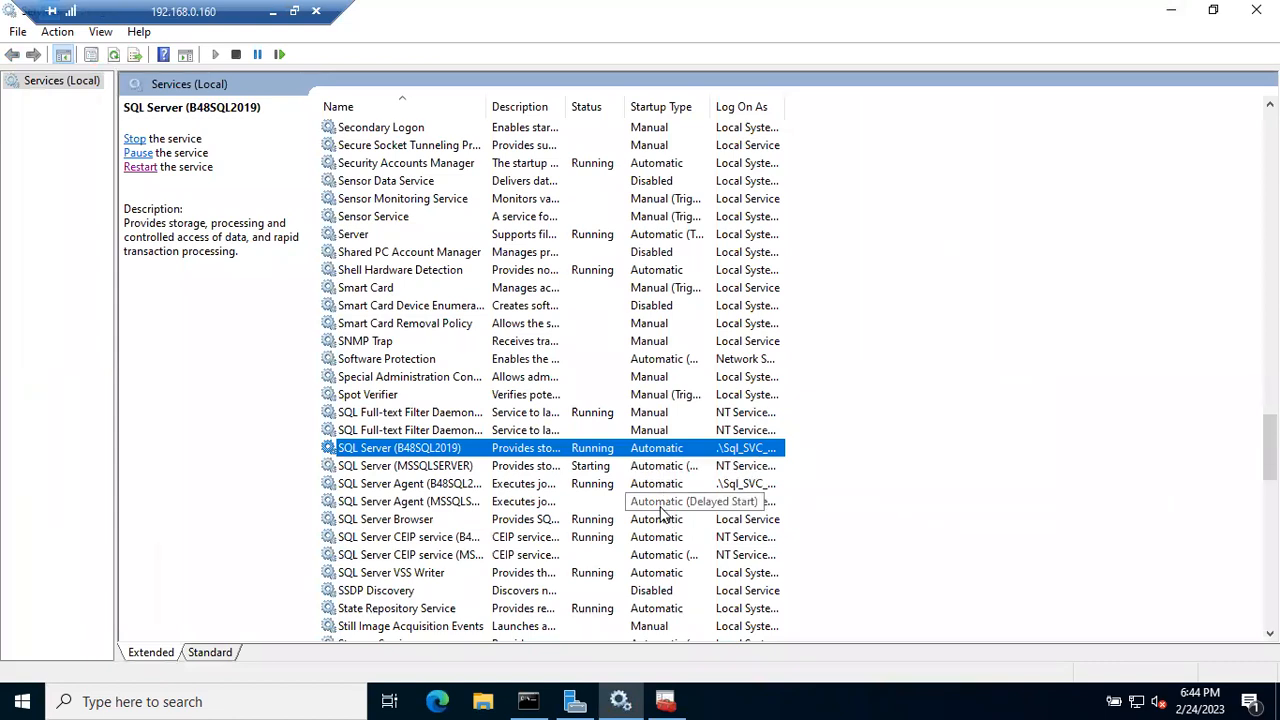
right_click(435, 468)
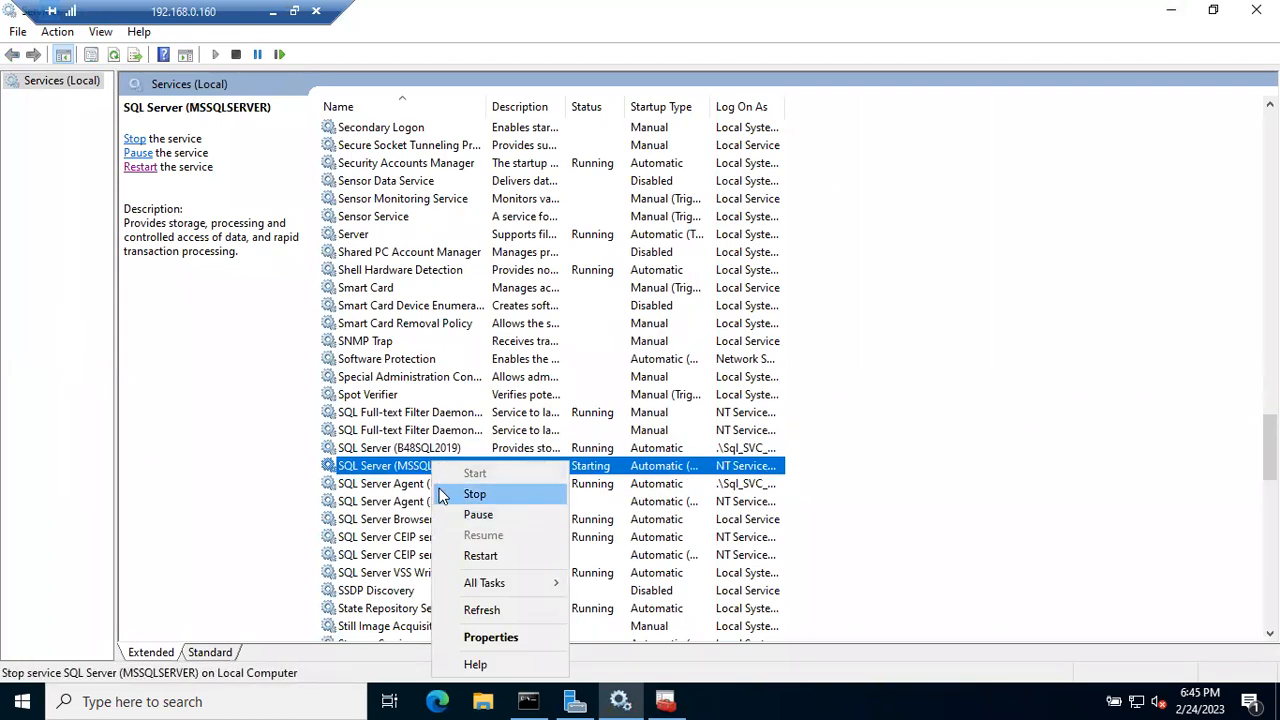
left_click(398, 486)
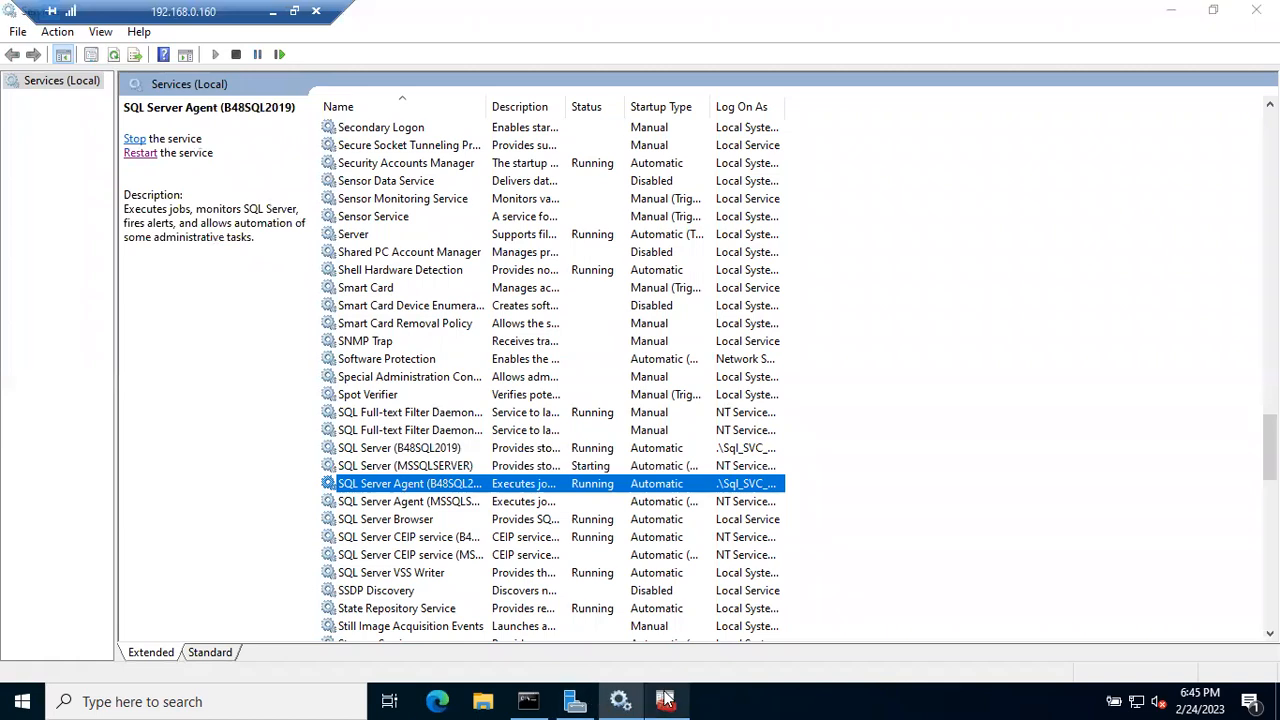
left_click(665, 700)
right_click(358, 193)
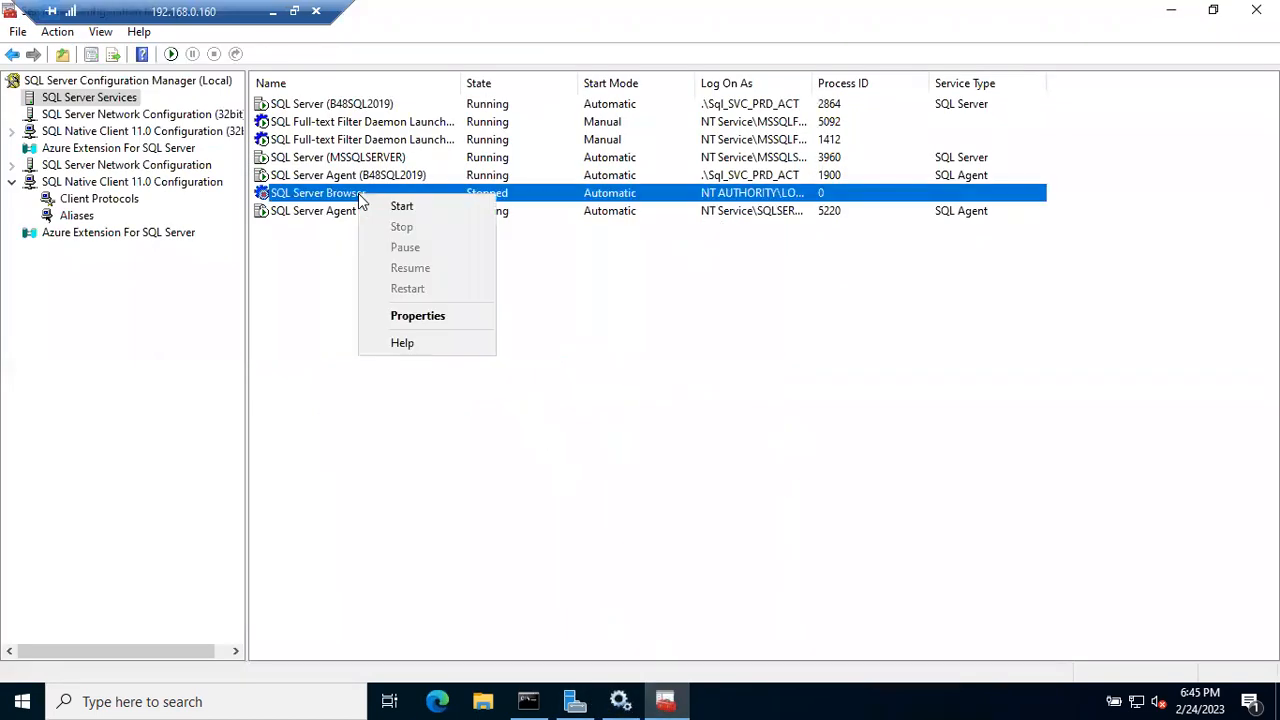
left_click(267, 310)
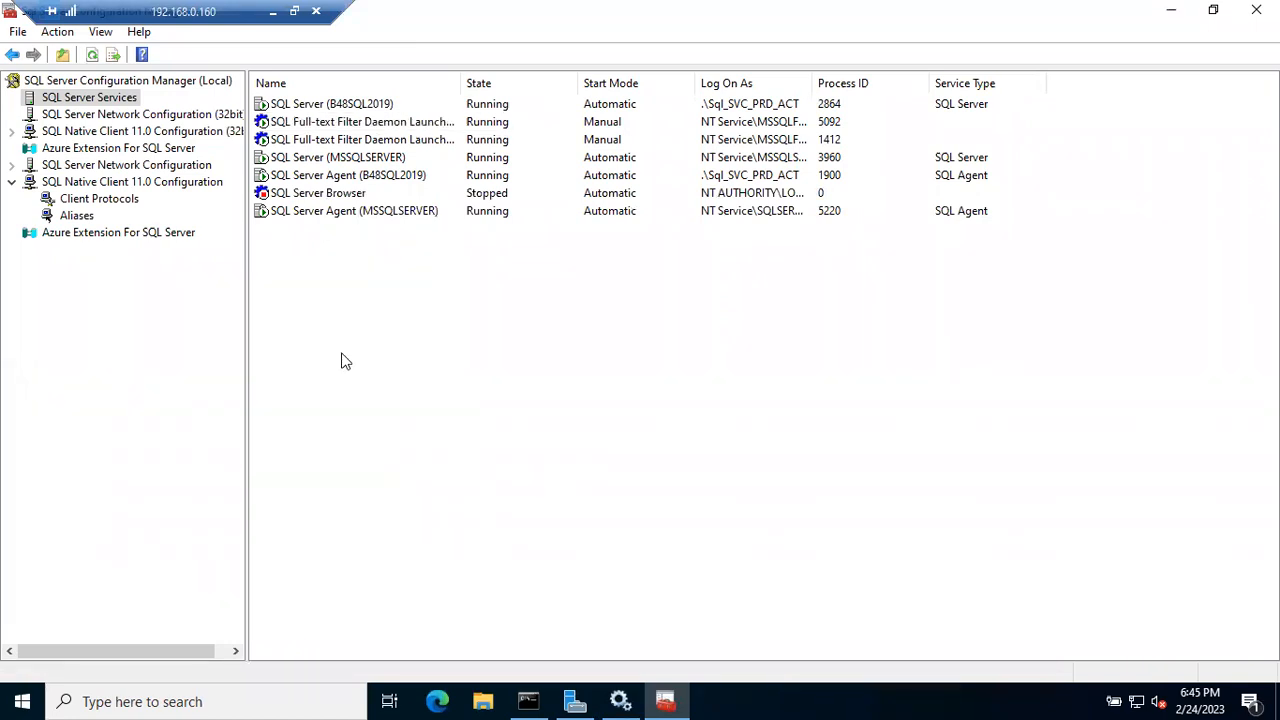
- Launch Snipping Tool via a 'sni' search and snip the SQL Server services with their states
left_click(22, 702)
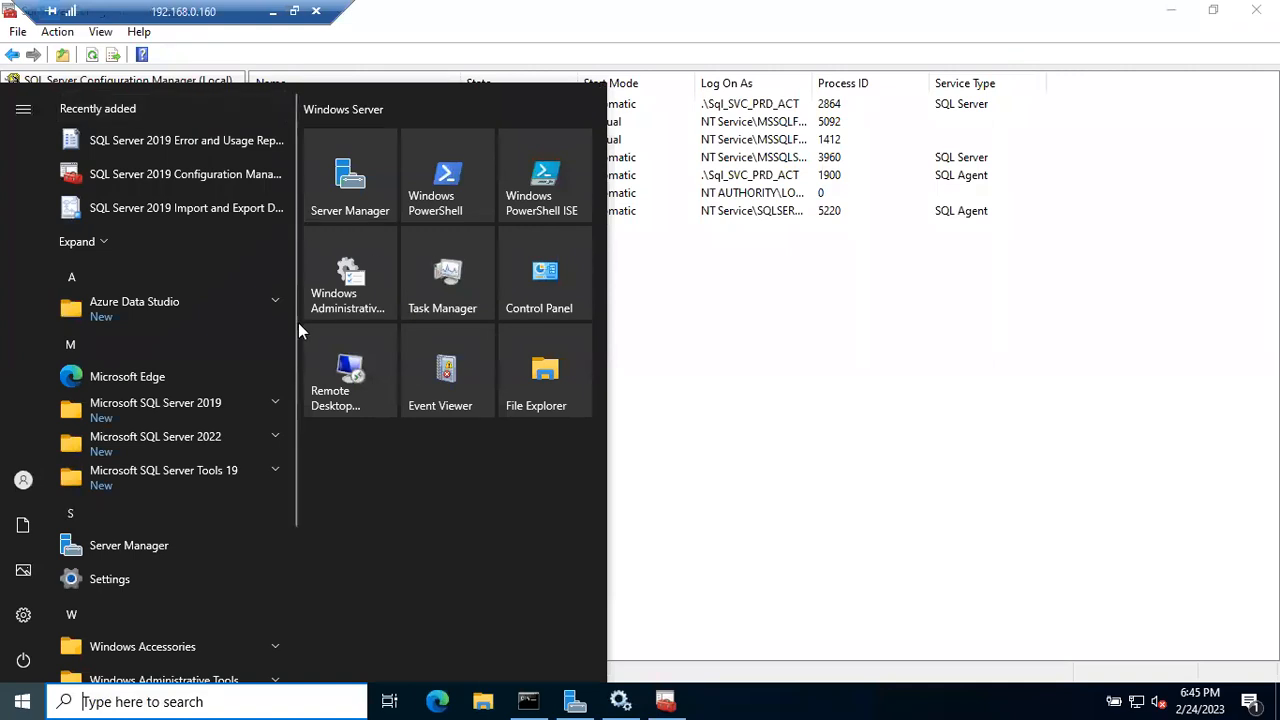
type("sni")
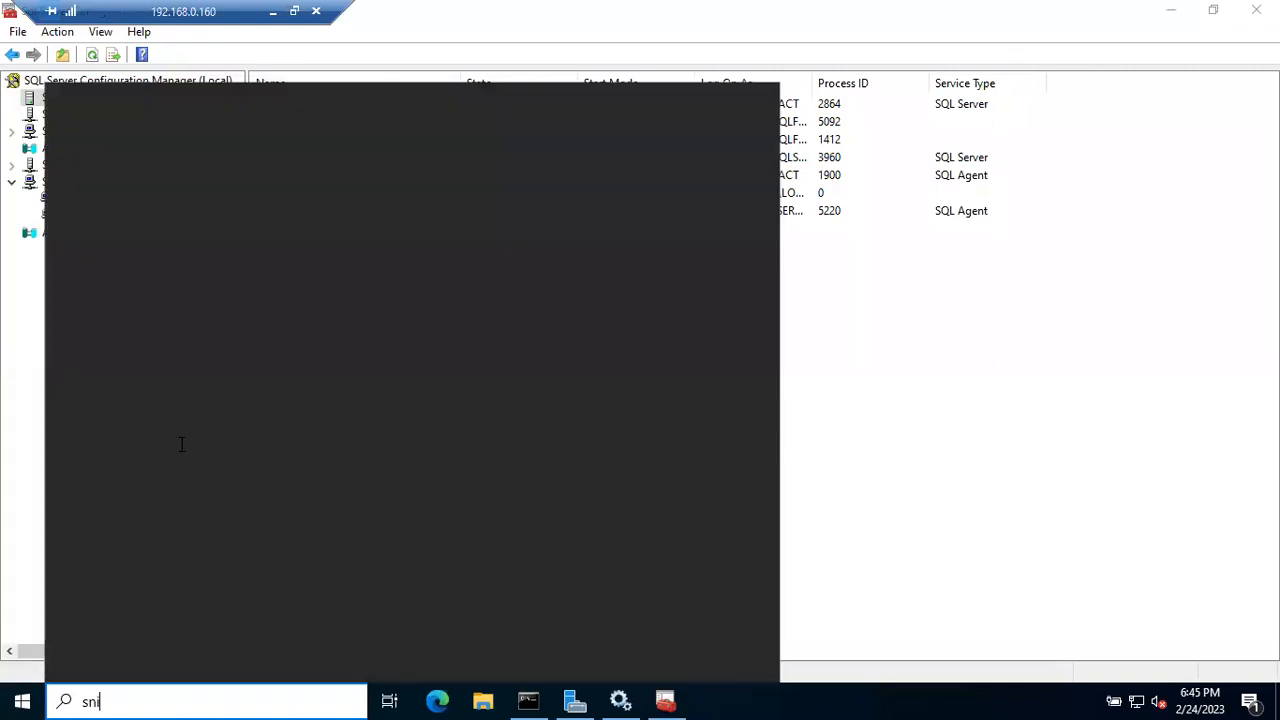
left_click(136, 184)
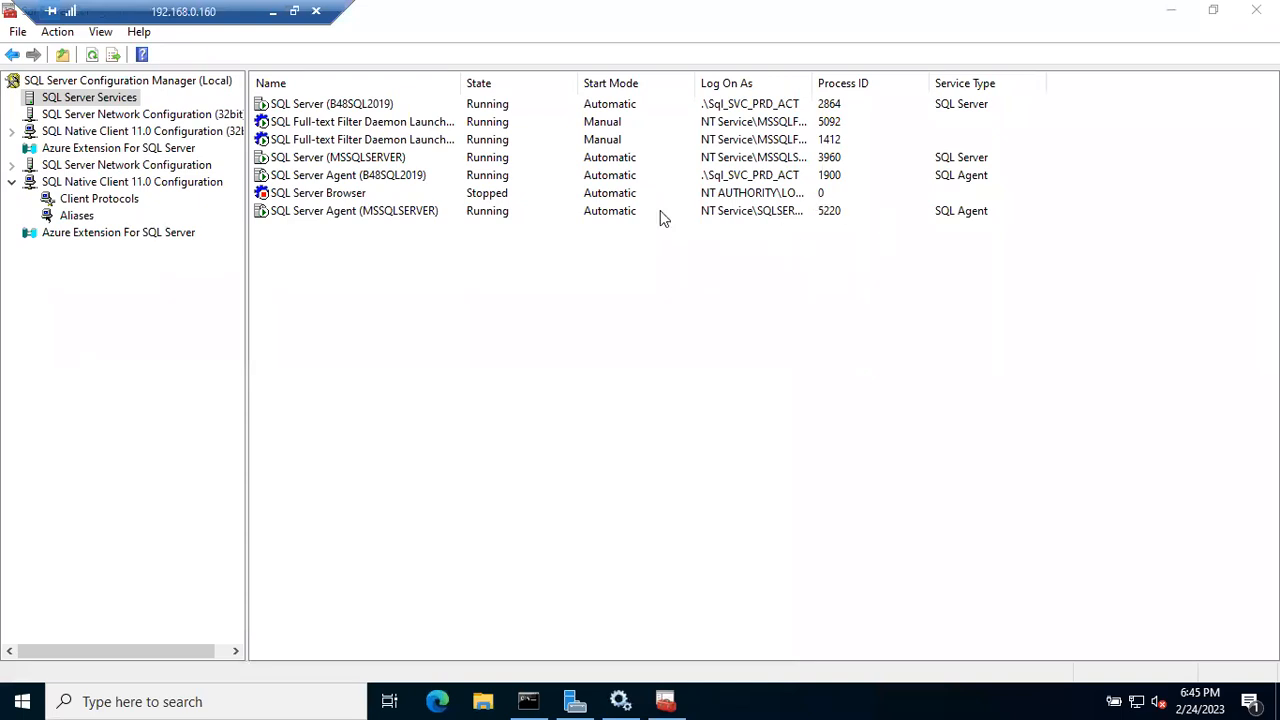
left_click(527, 228)
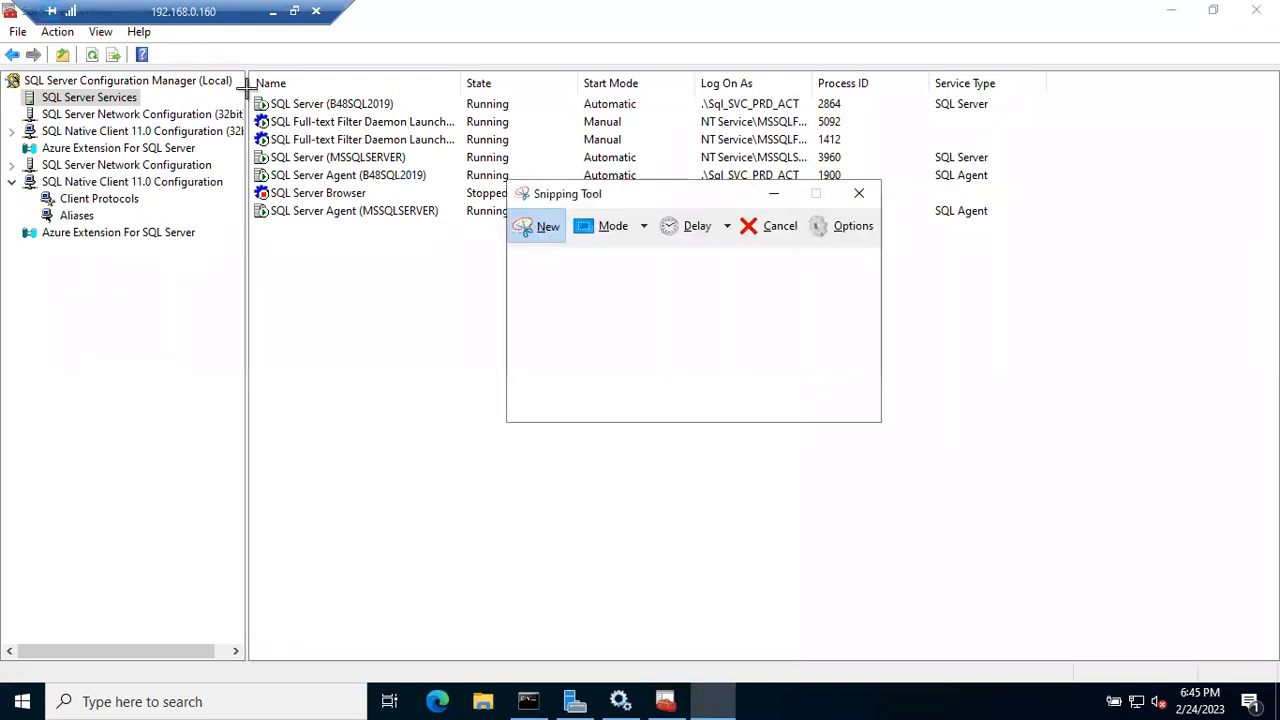
left_click_drag(526, 276, 562, 285)
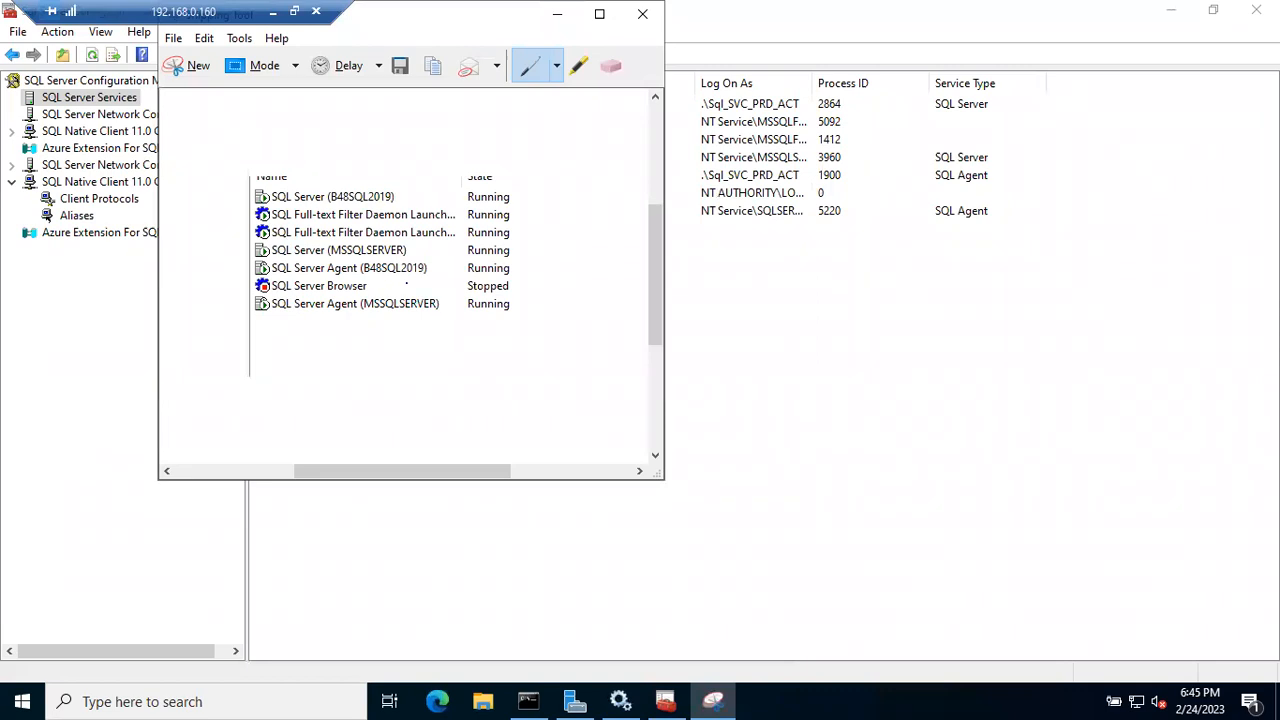
- Circle Browser's Stopped state, loop the icons, add a tick, and underline SQL Server Agent (B48SQL2019)
mouse_move(466, 297)
left_mouse_down()
mouse_move(525, 290)
mouse_move(493, 274)
mouse_move(459, 283)
mouse_move(466, 296)
left_mouse_up()
mouse_move(275, 185)
left_mouse_down()
mouse_move(240, 208)
mouse_move(252, 316)
mouse_move(297, 278)
mouse_move(284, 188)
left_mouse_up()
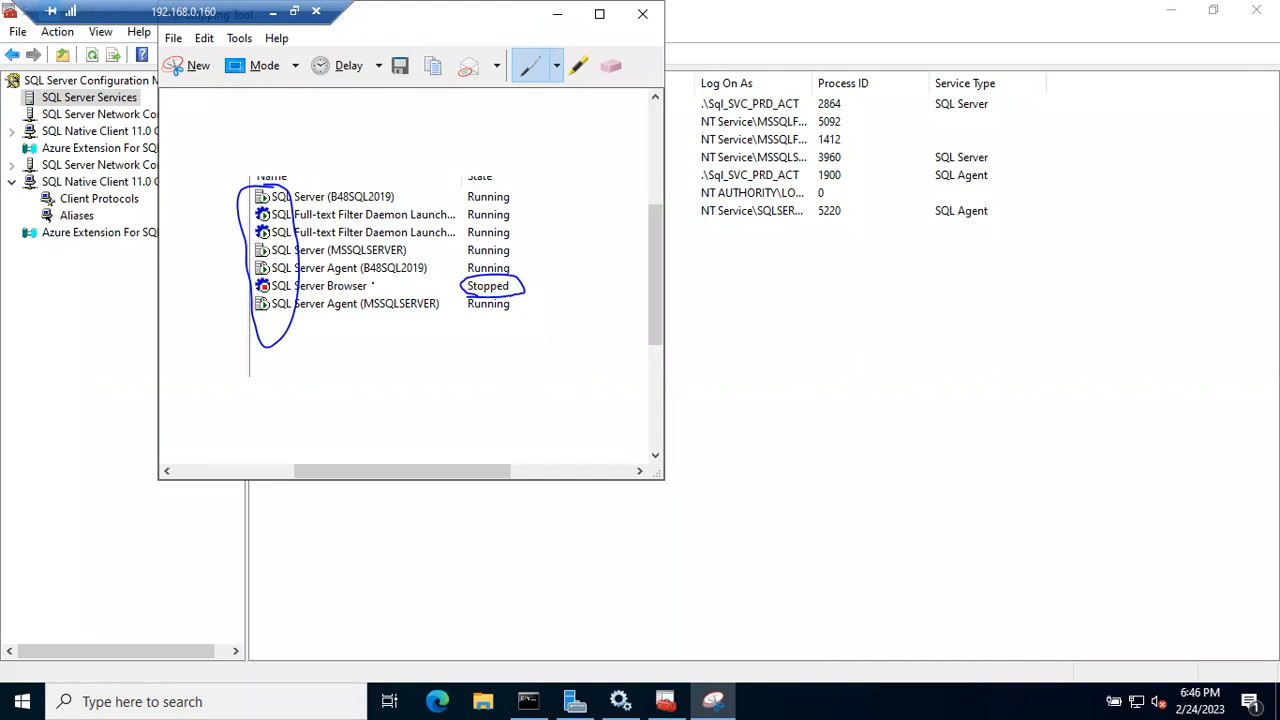
mouse_move(532, 282)
left_mouse_down()
mouse_move(544, 287)
mouse_move(580, 246)
left_mouse_up()
left_click_drag(300, 274, 418, 276)
left_click(730, 356)
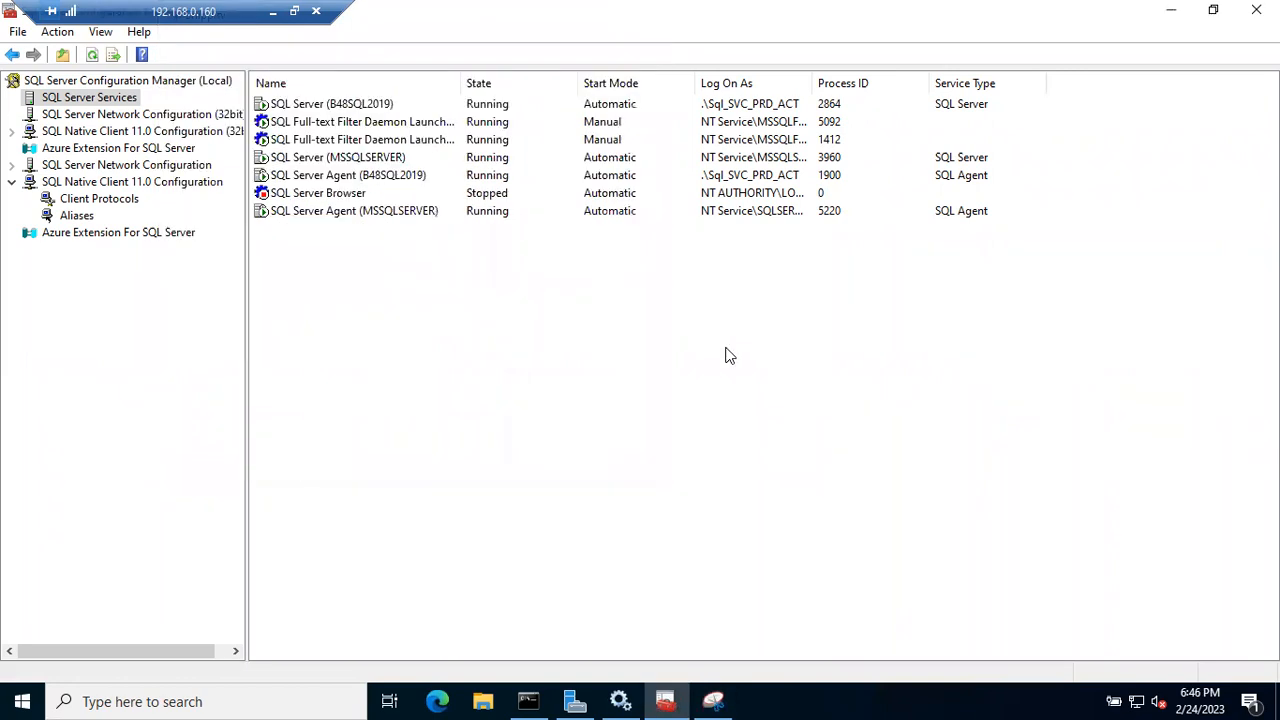
left_click(1172, 12)
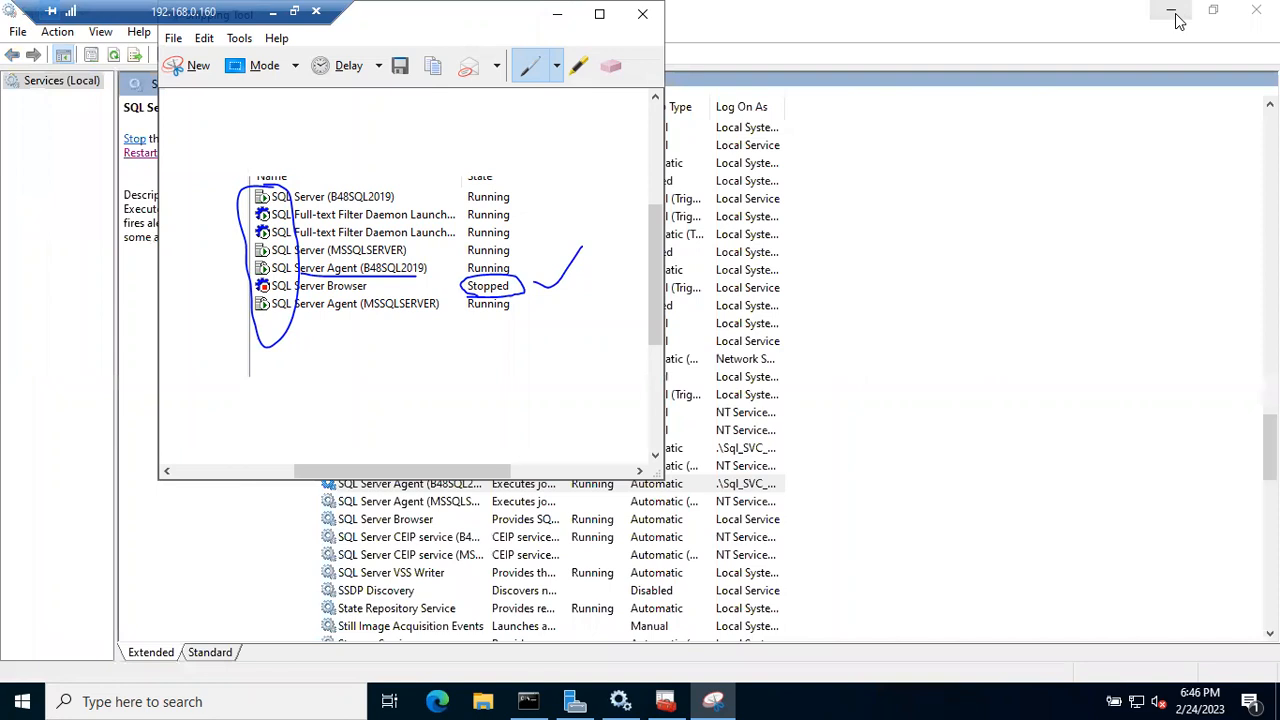
left_click(966, 240)
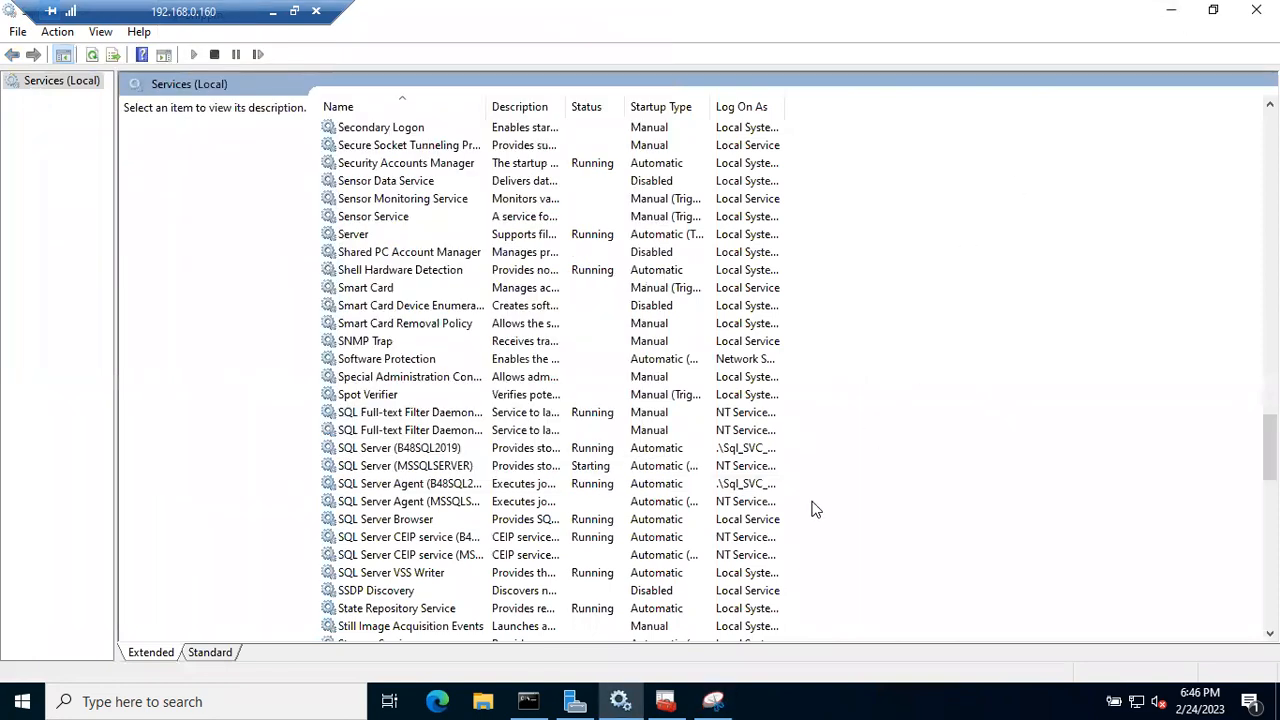
left_click(21, 700)
type("ss")
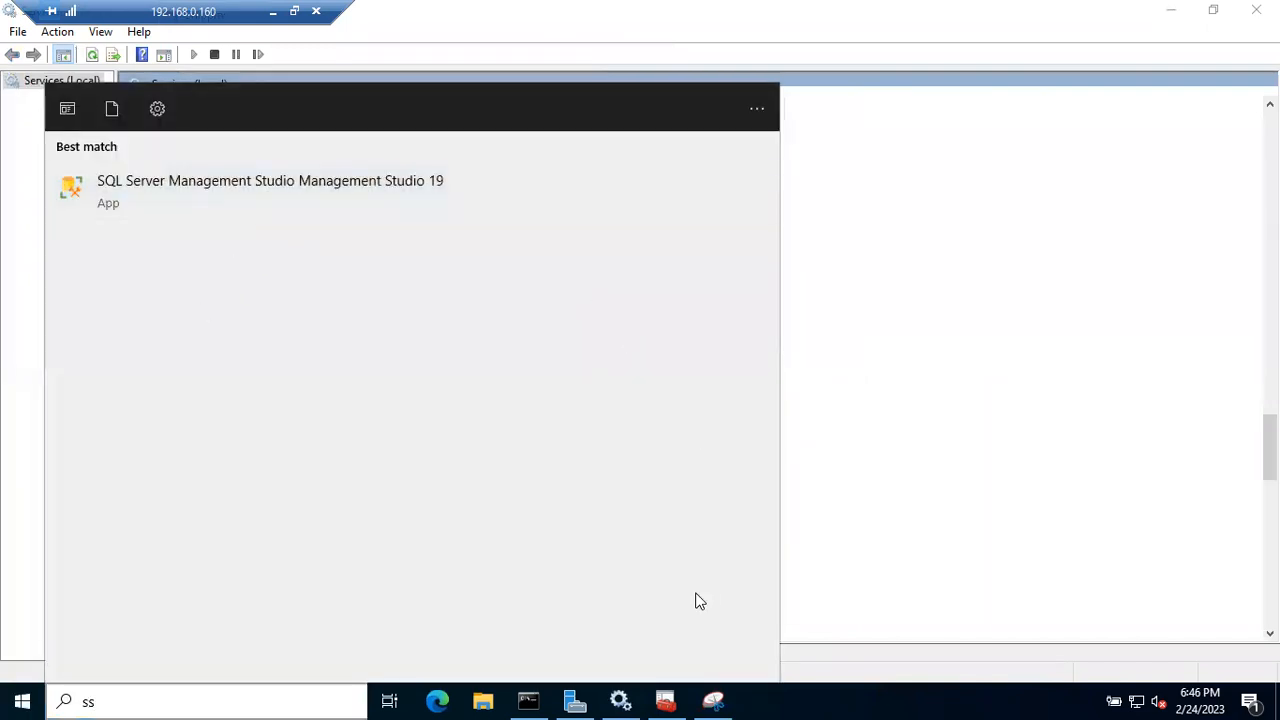
left_click(665, 700)
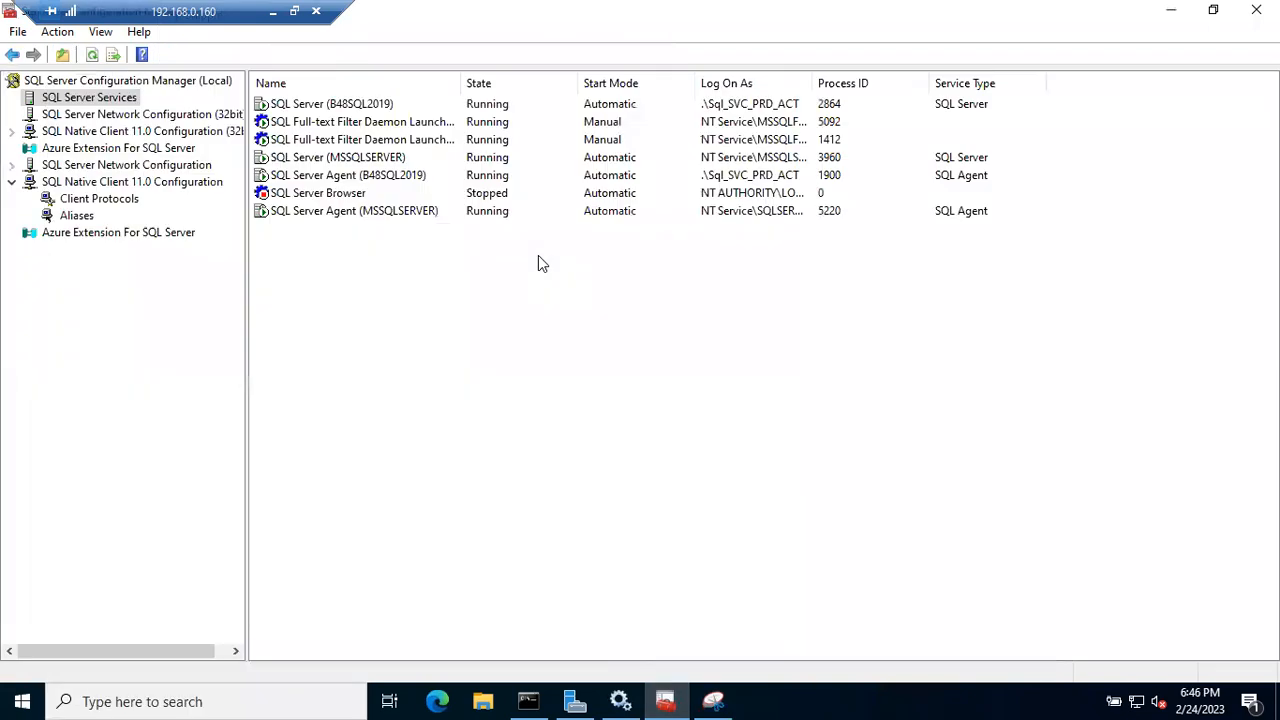
left_click(338, 196)
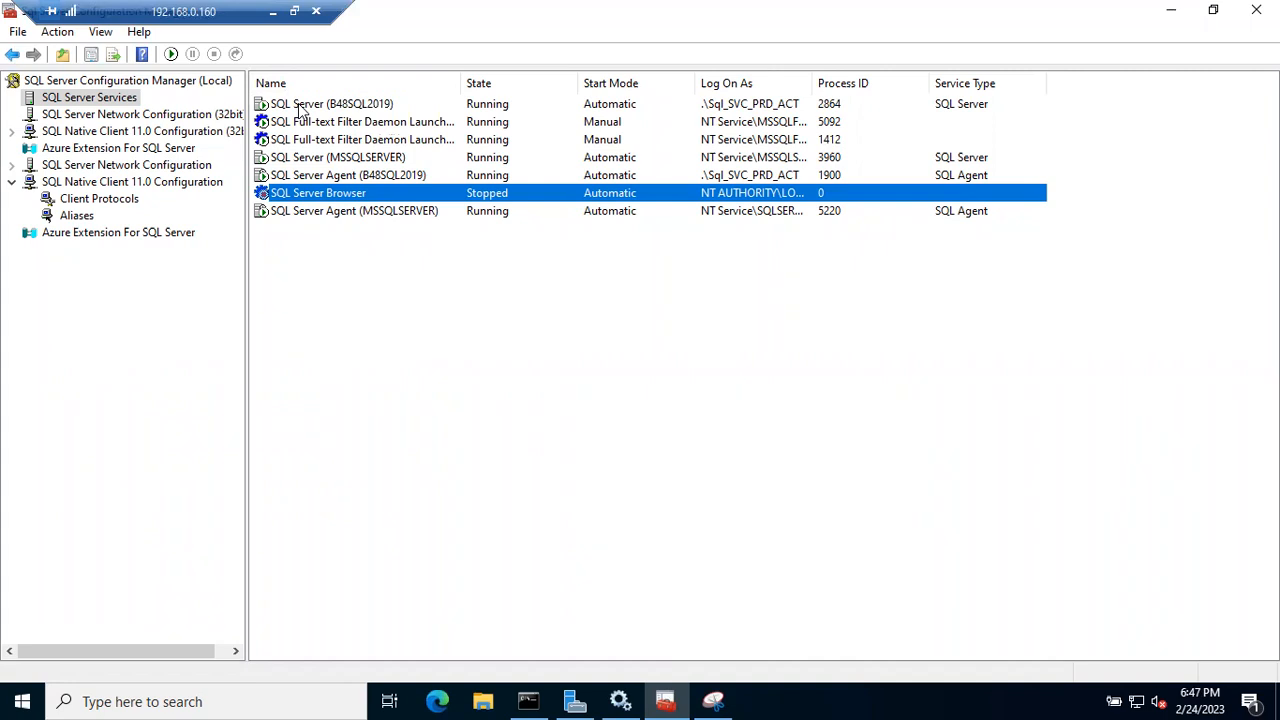
- Refresh the Windows Services list to update the SQL Server service statuses
left_click(620, 701)
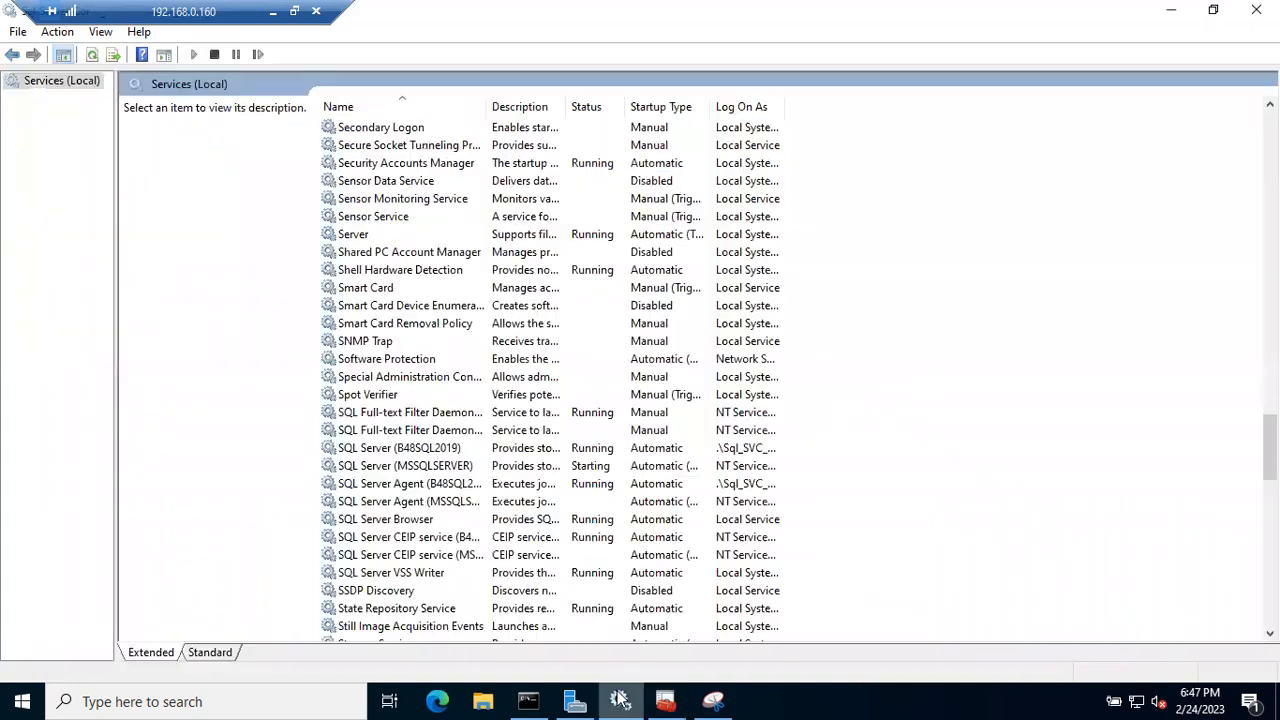
left_click(666, 701)
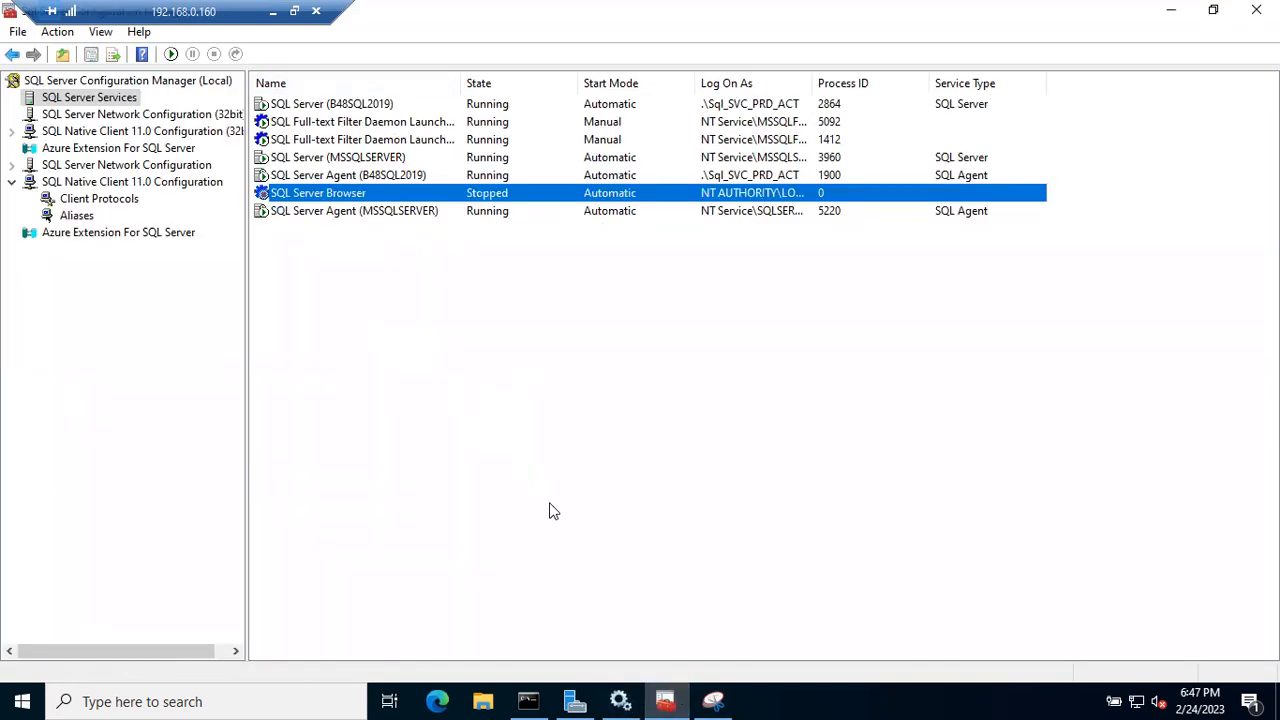
left_click(620, 700)
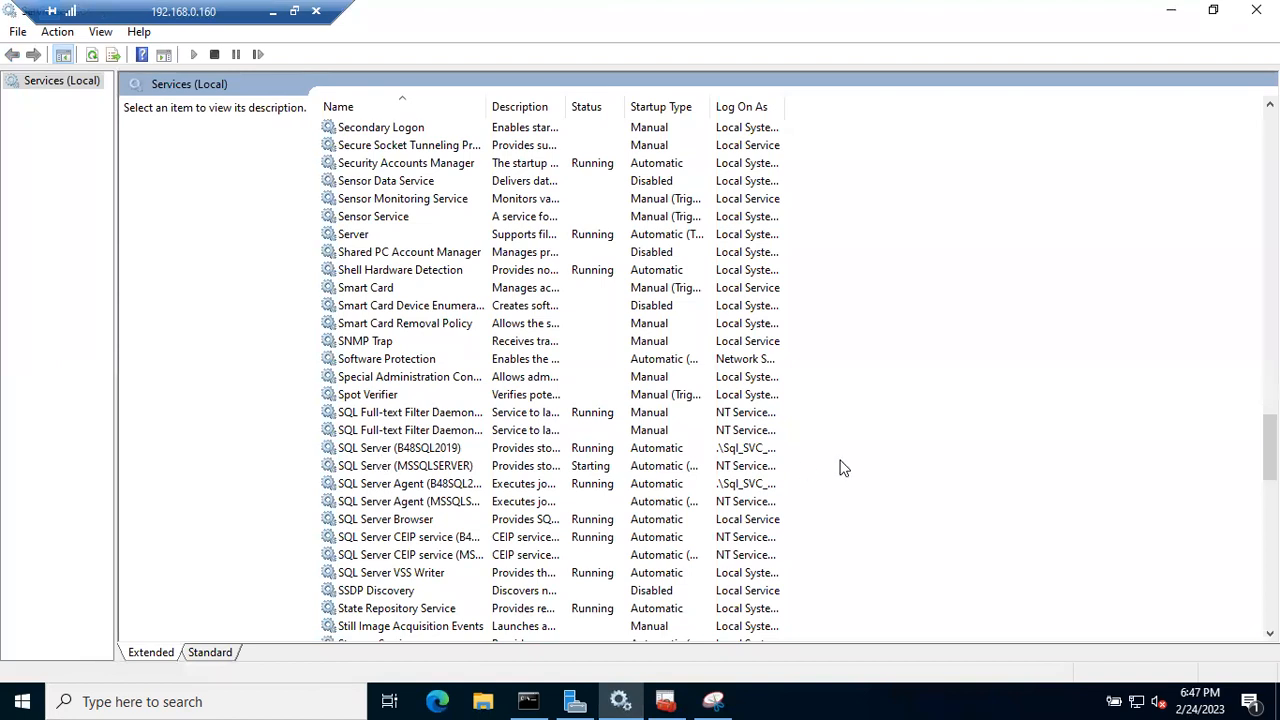
right_click(947, 451)
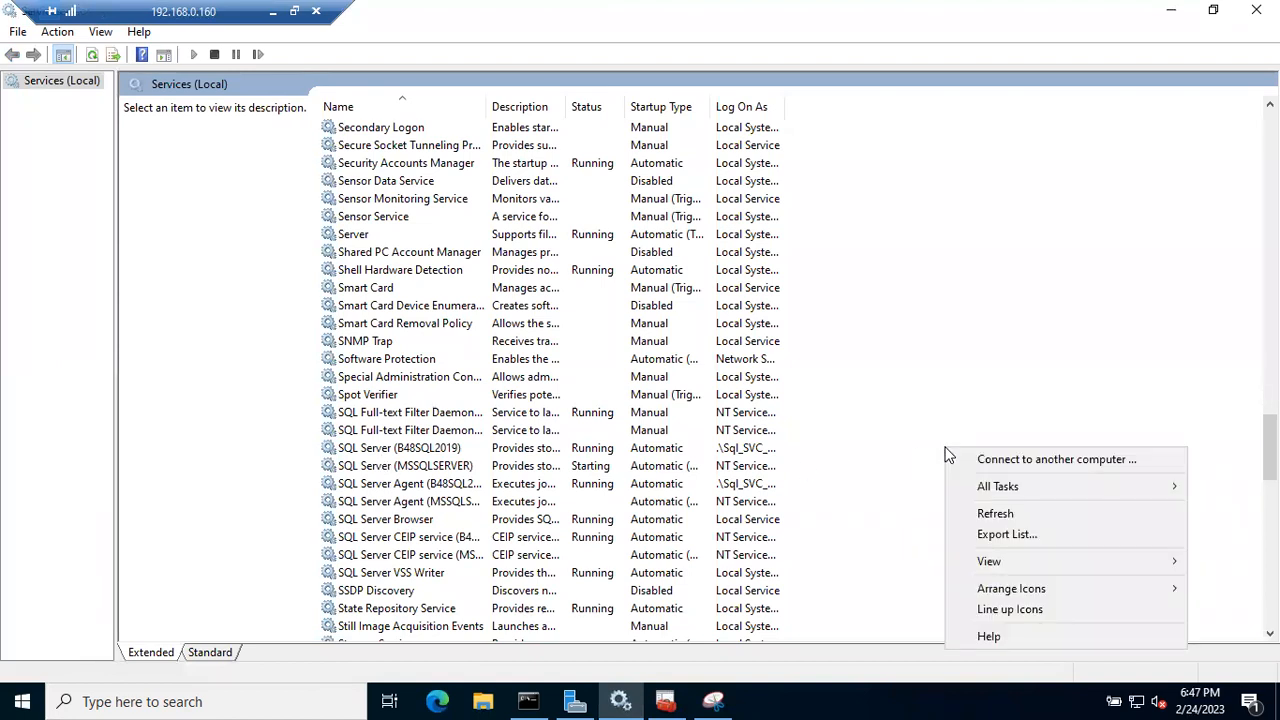
left_click(994, 515)
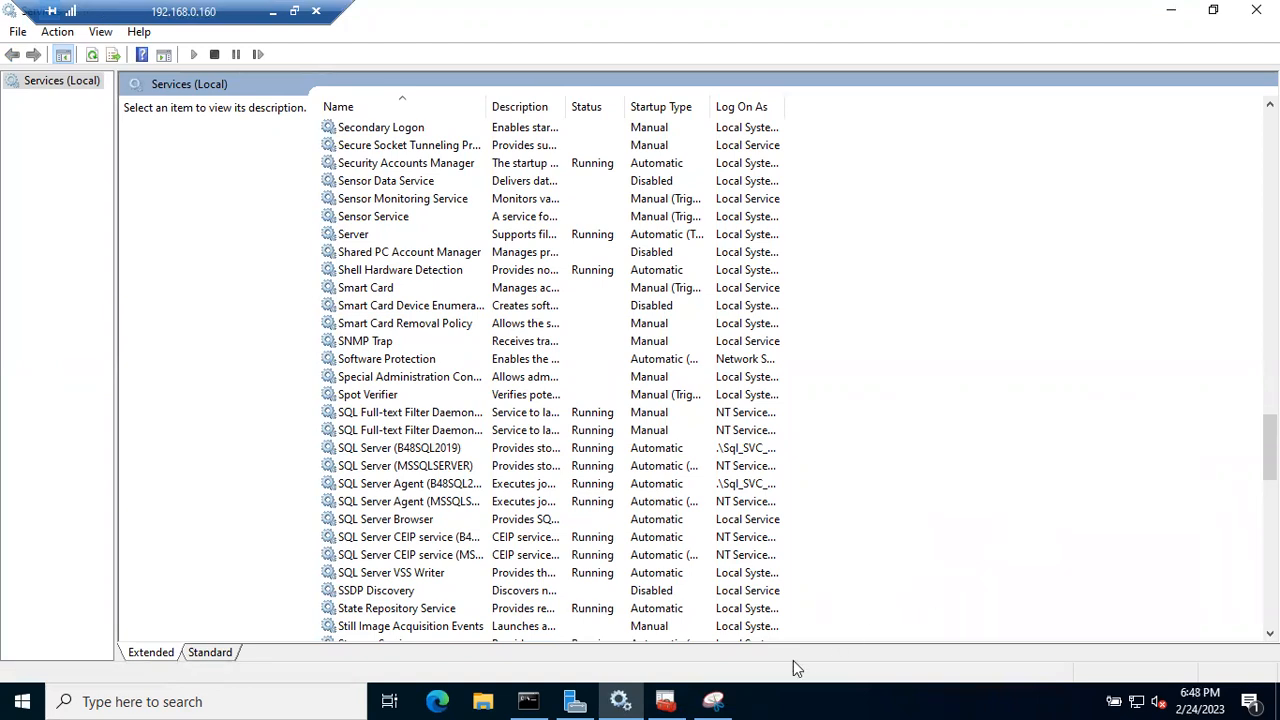
left_click(670, 700)
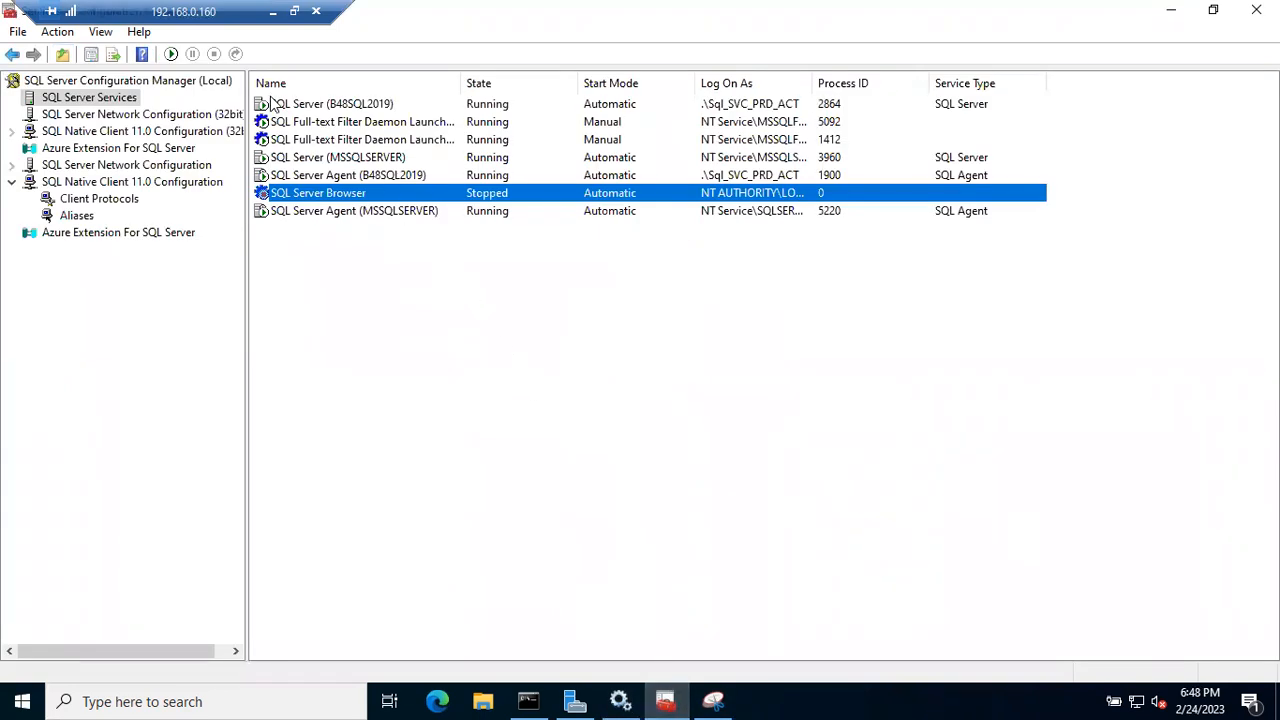
- Take a new snip of the SQL Server services list in Configuration Manager
left_click(712, 700)
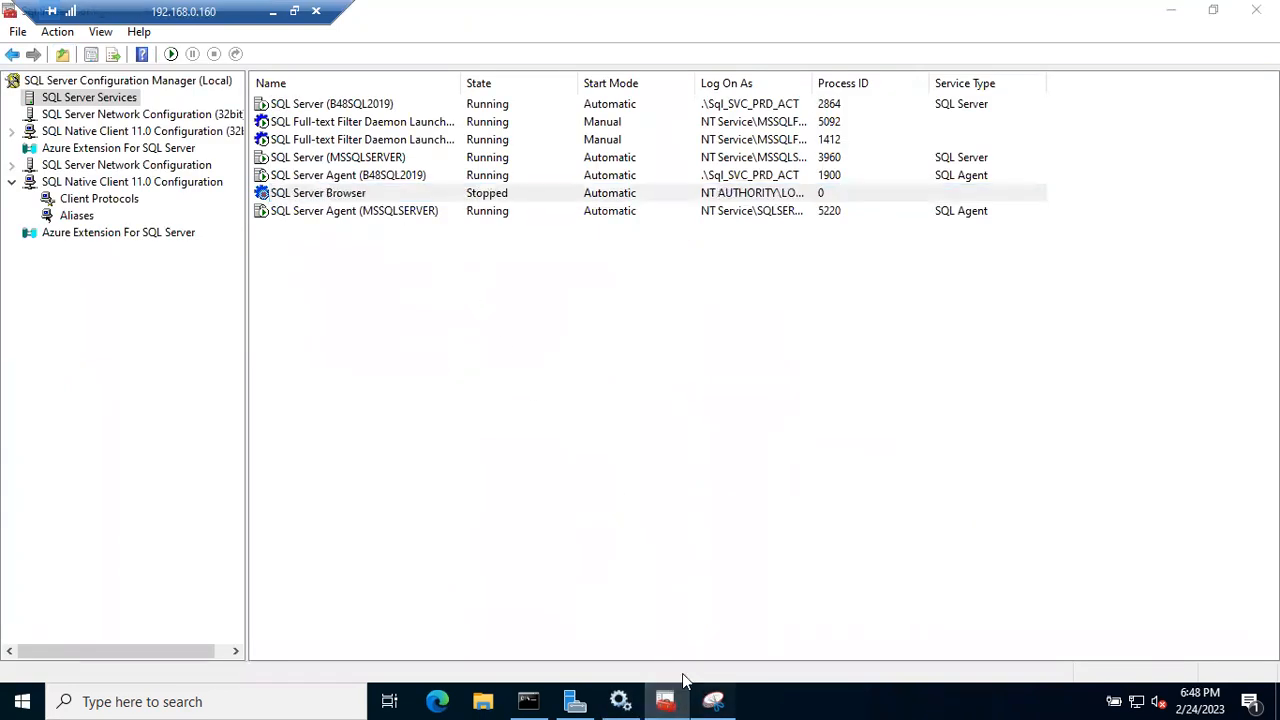
left_click(190, 66)
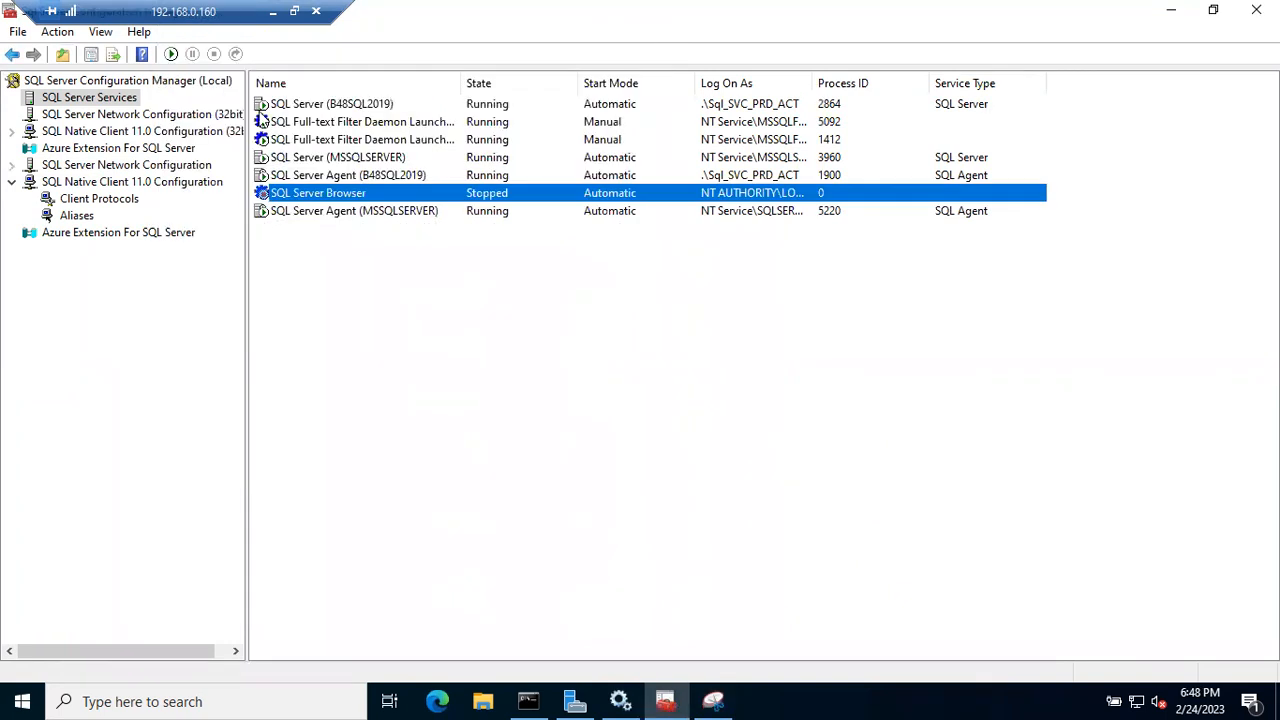
left_click_drag(245, 84, 355, 298)
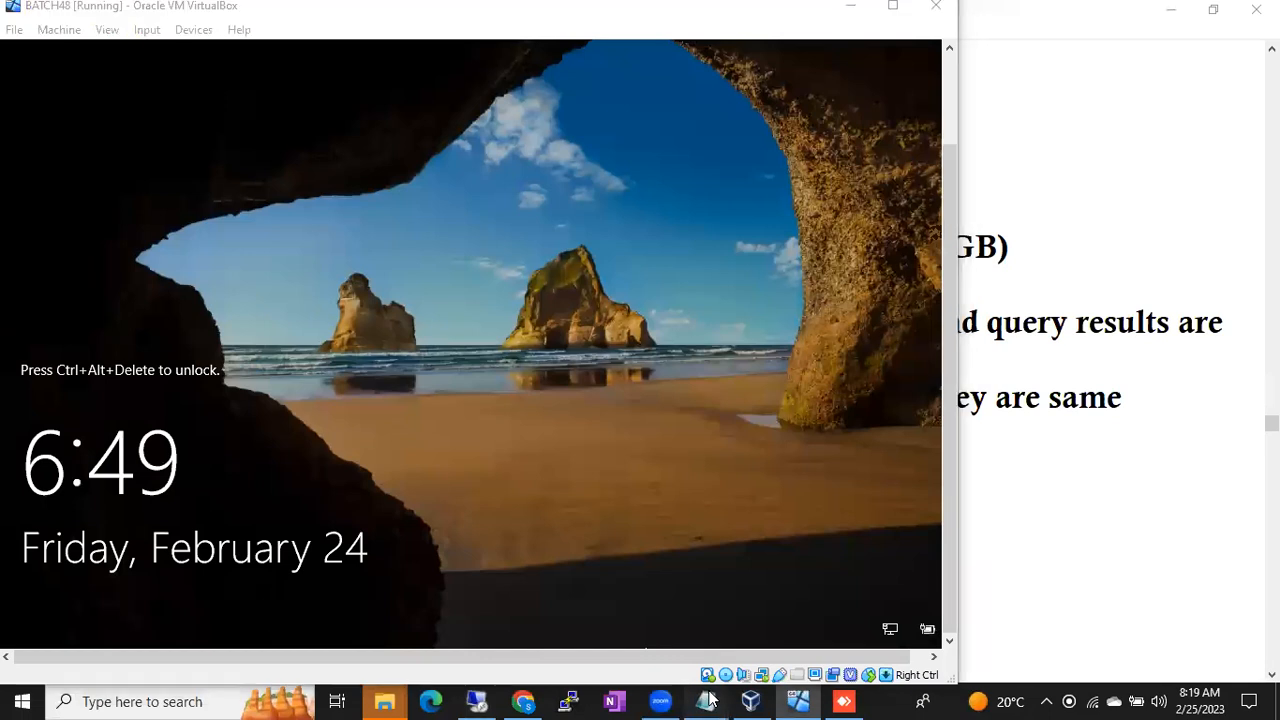
- Highlight the C drive free-space precaution in the Sql DBAClass checklist, then return to BATCH48
left_click(705, 701)
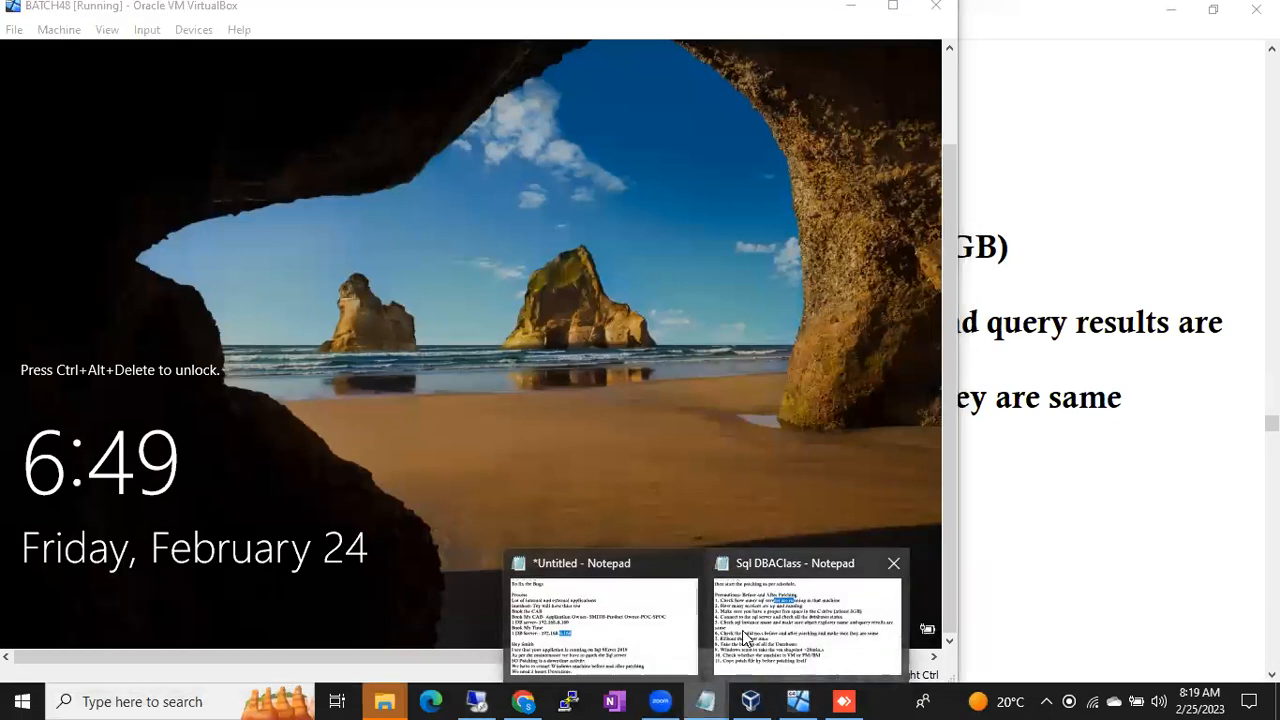
left_click(805, 625)
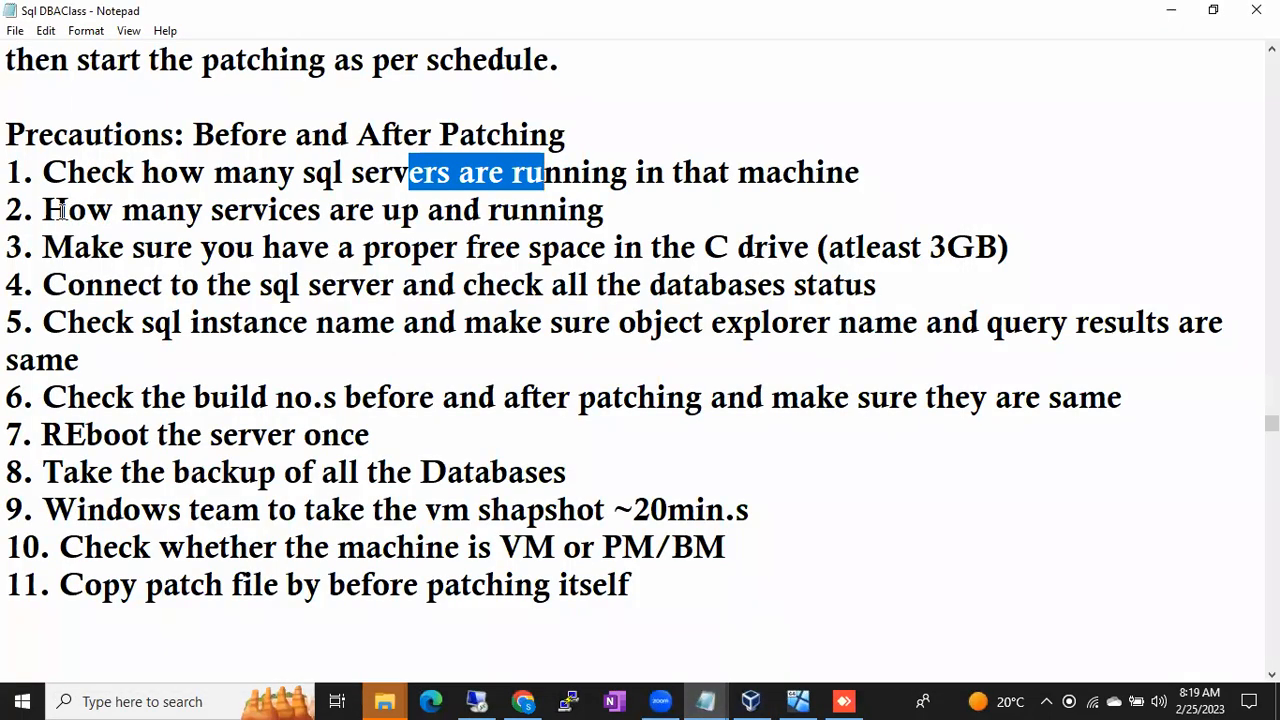
left_click_drag(43, 247, 625, 250)
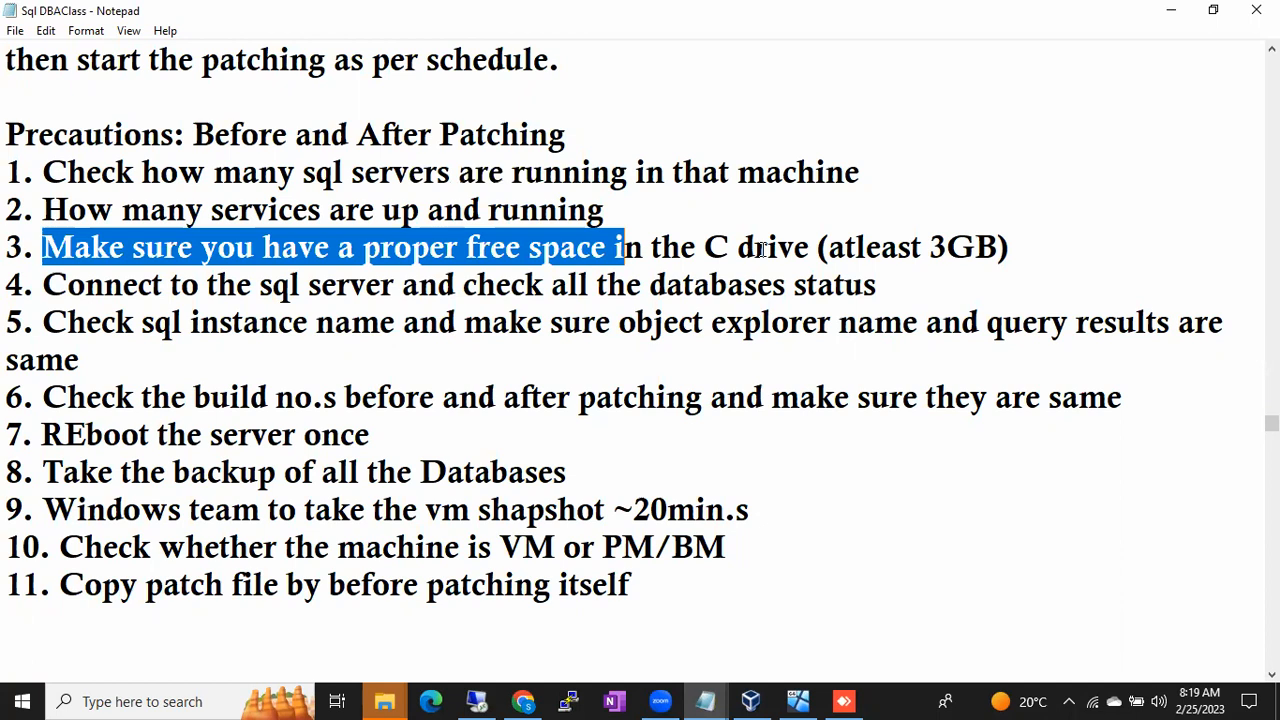
left_click_drag(697, 248, 767, 250)
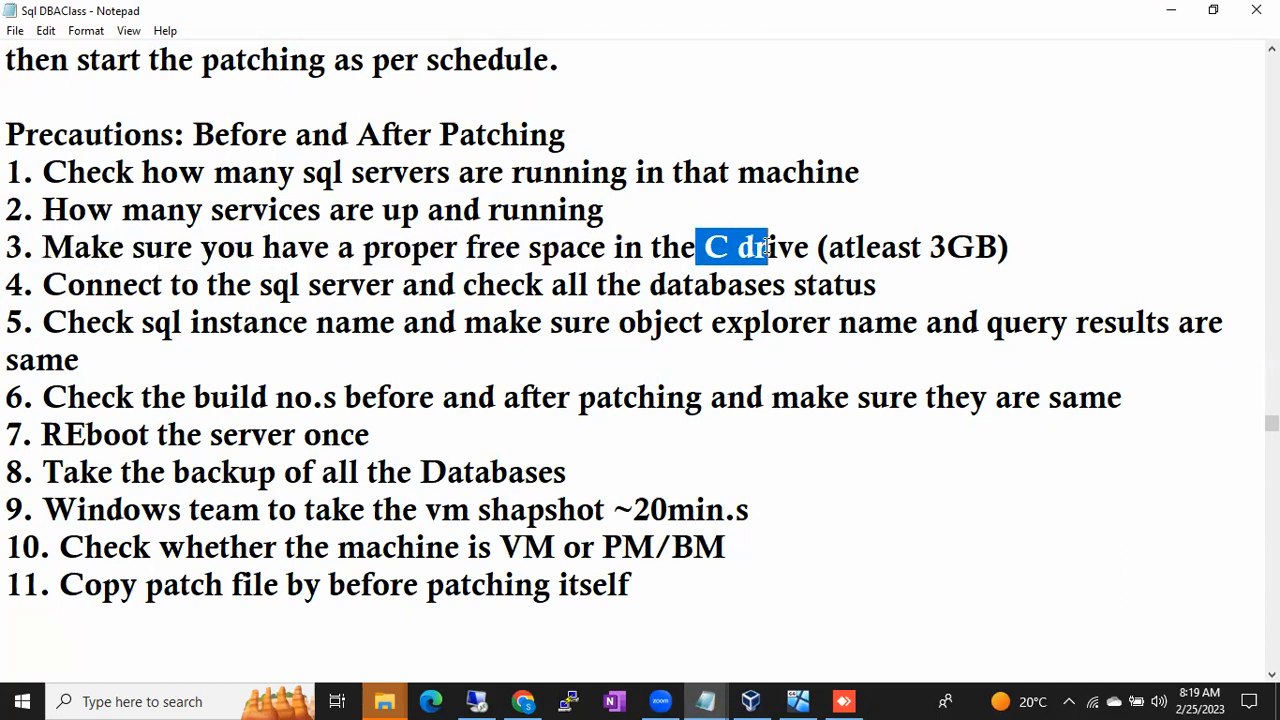
left_click(767, 248)
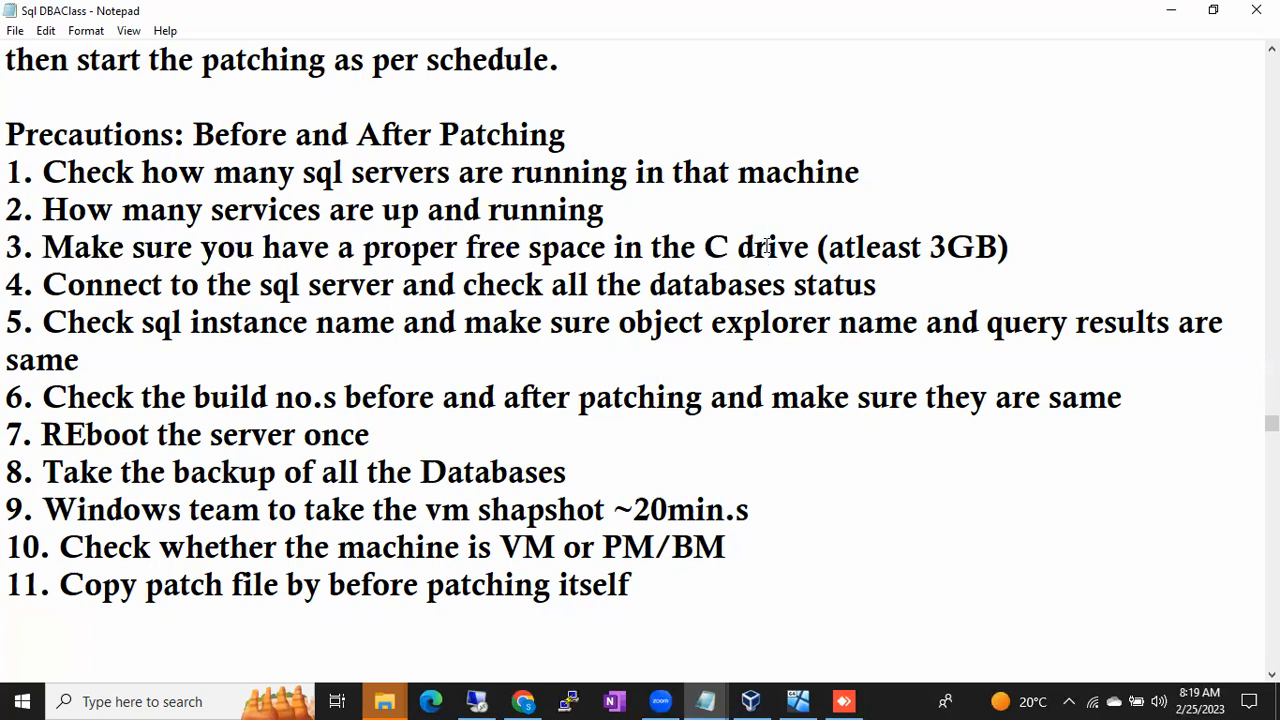
left_click_drag(680, 248, 770, 250)
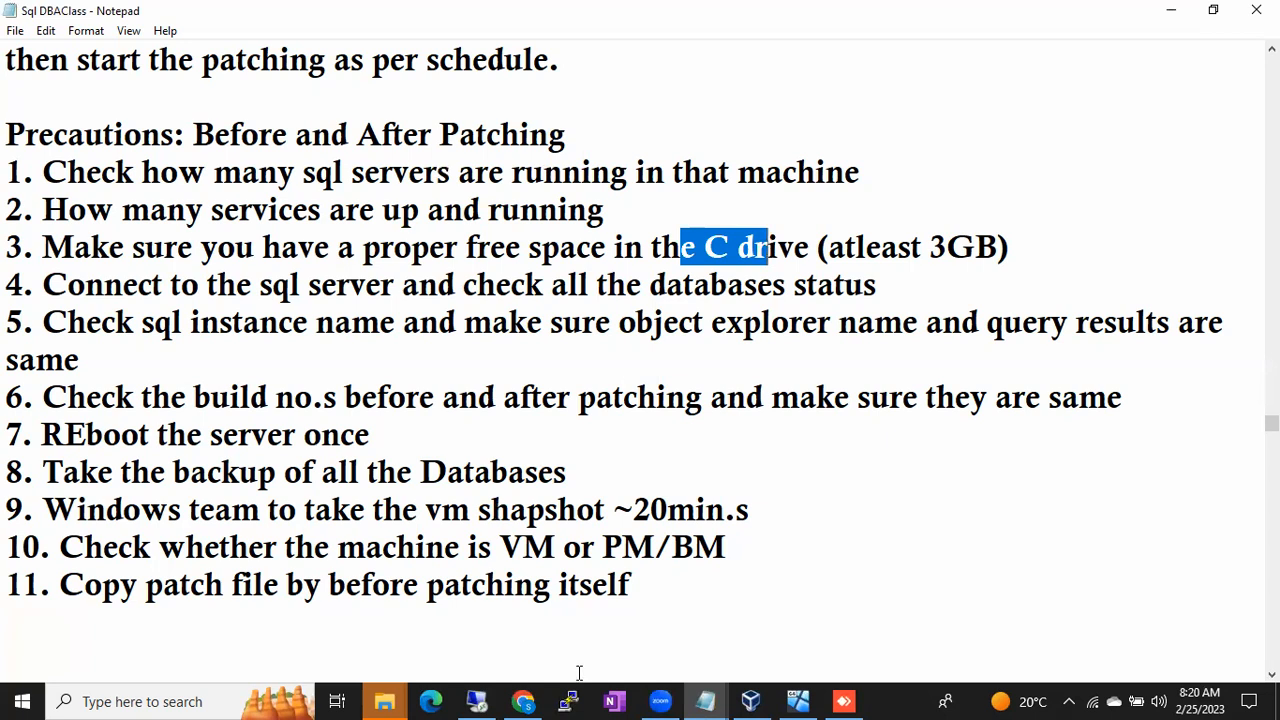
left_click(800, 701)
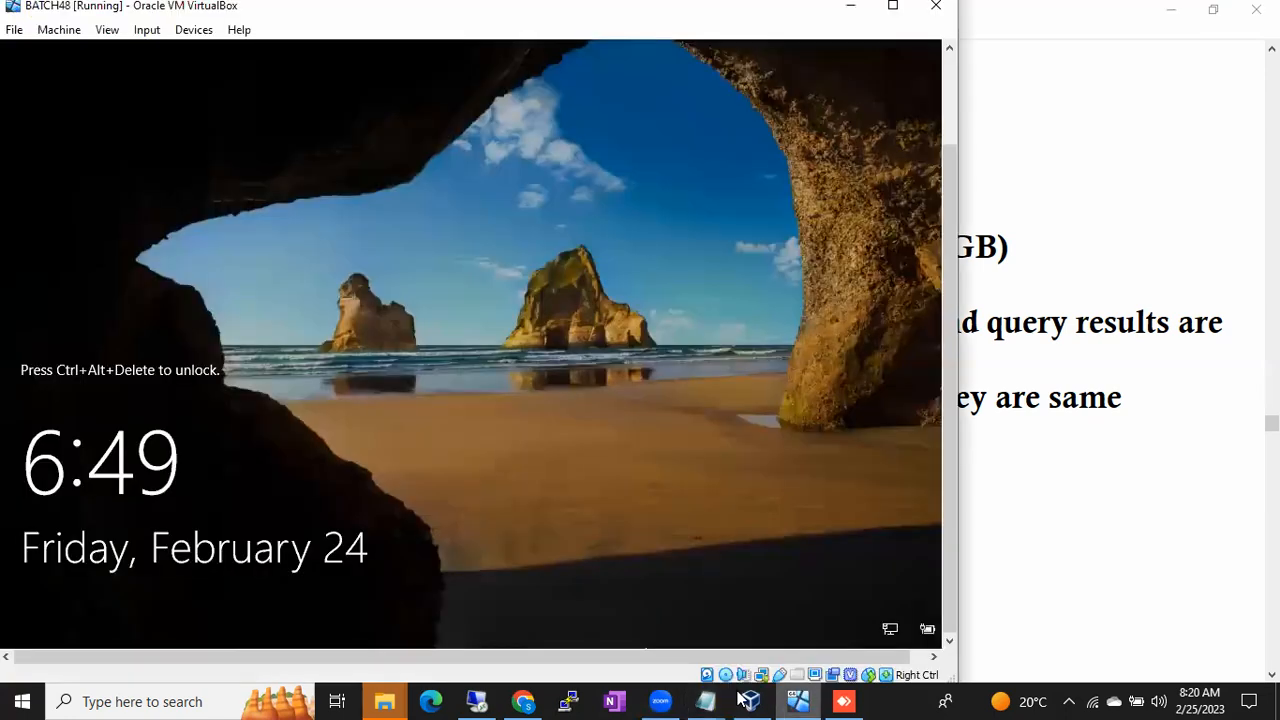
- Check Local Disk (C:) under This PC in remote File Explorer: 4.87 GB free of 24.3 GB
left_click(462, 698)
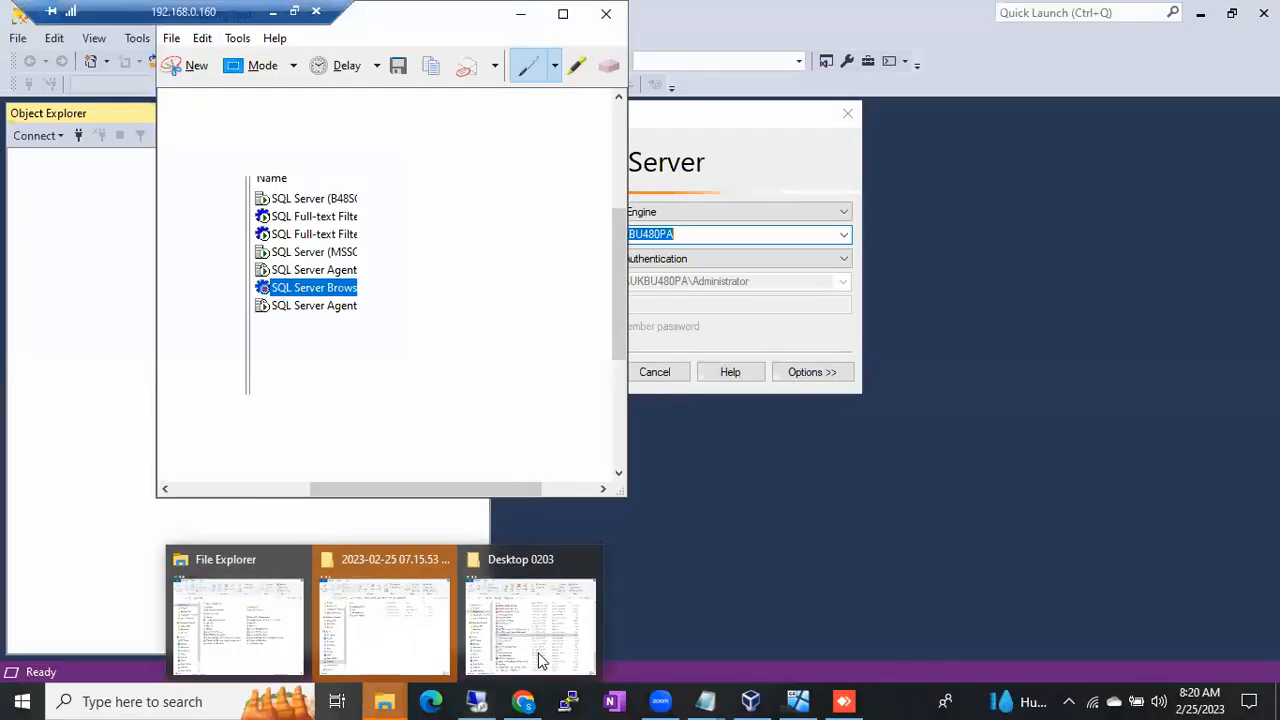
left_click(884, 649)
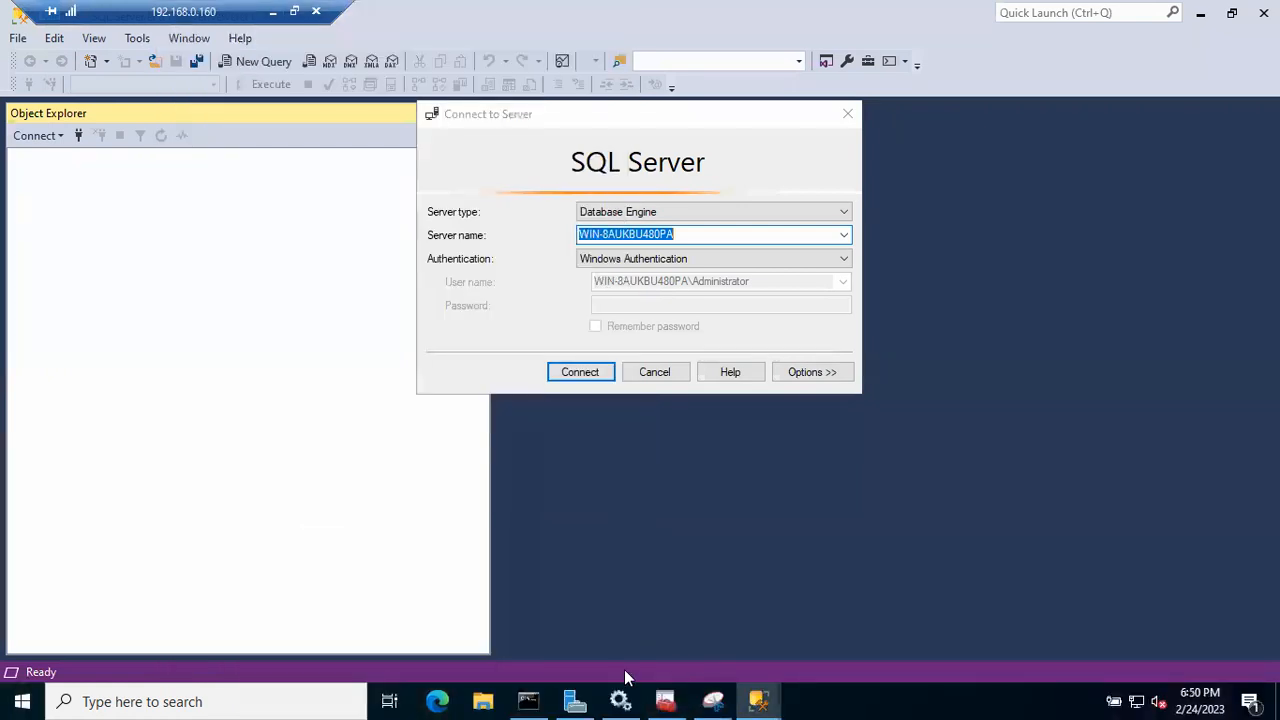
left_click(489, 694)
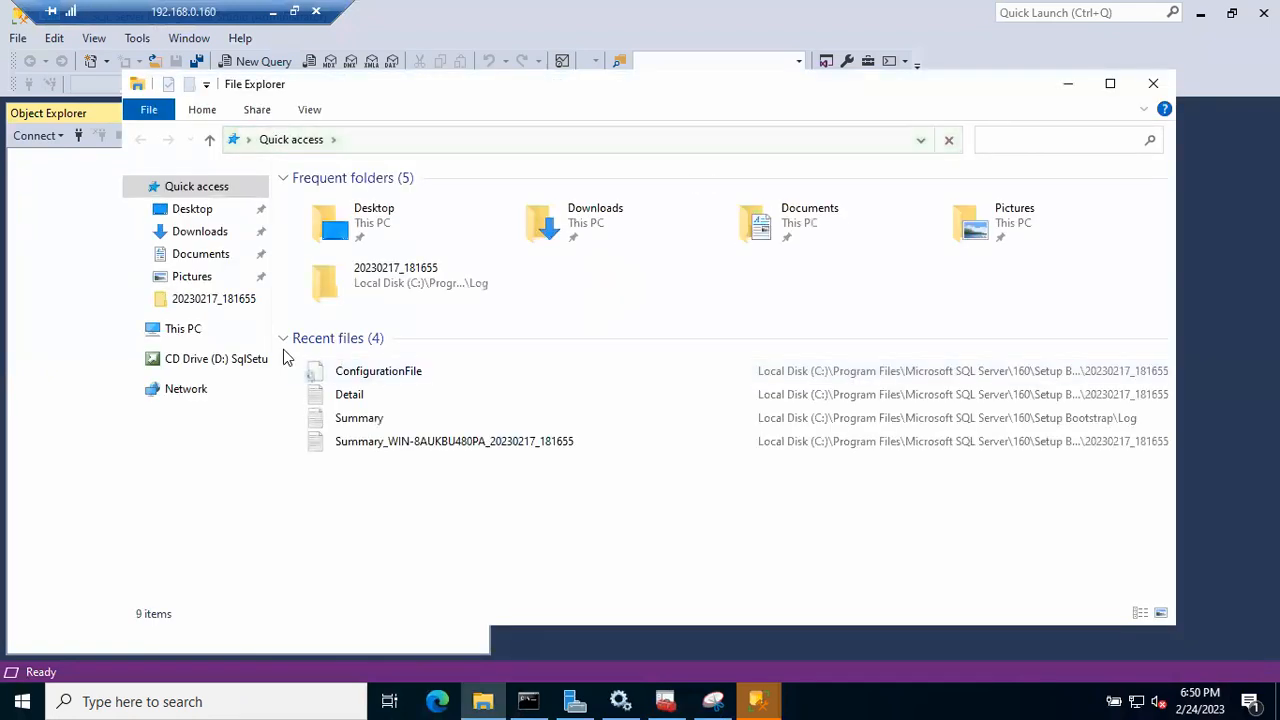
left_click(183, 329)
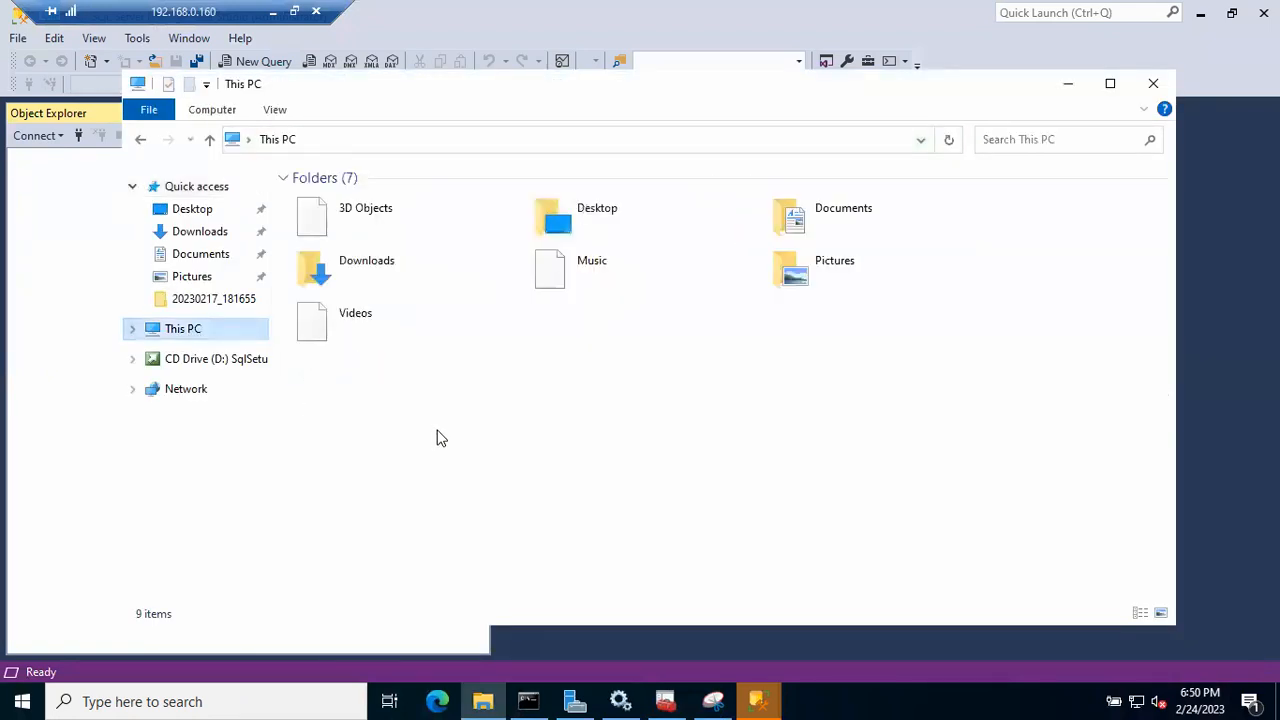
left_click(429, 390)
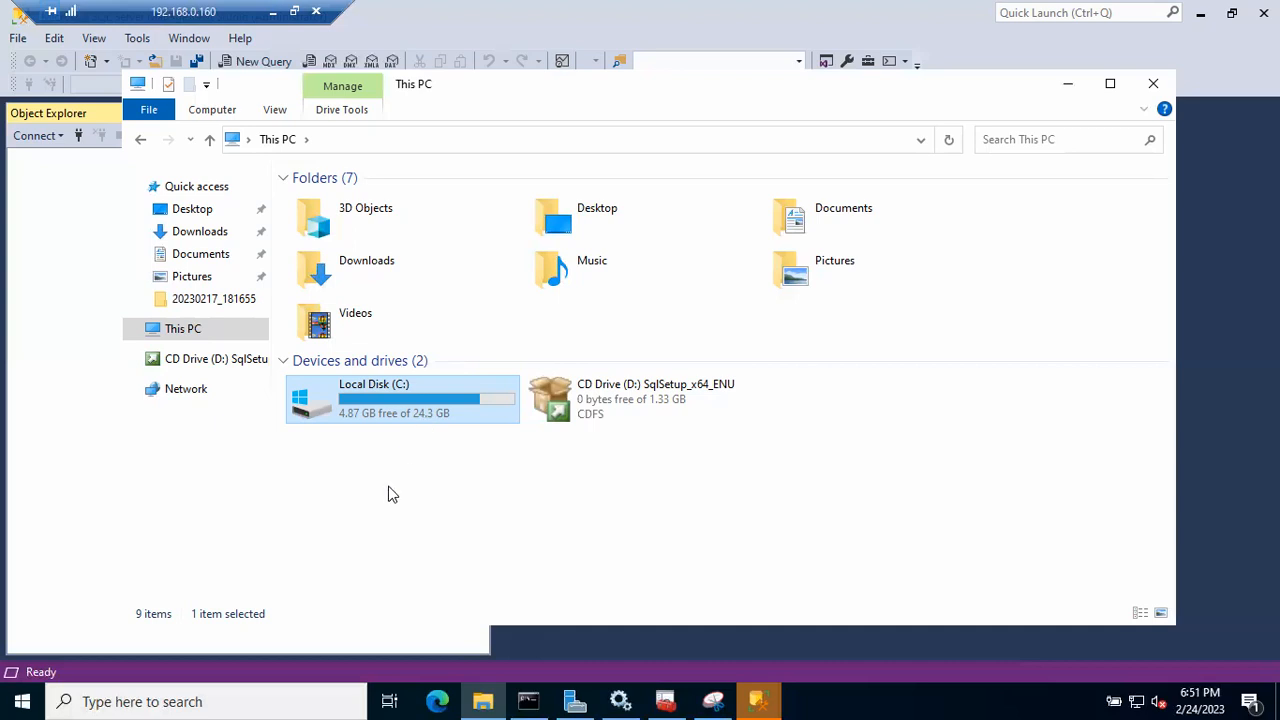
- Open the Windows Temp folder through the Run prompt with 'temp'
key("super+r")
type("temp")
key("Return")
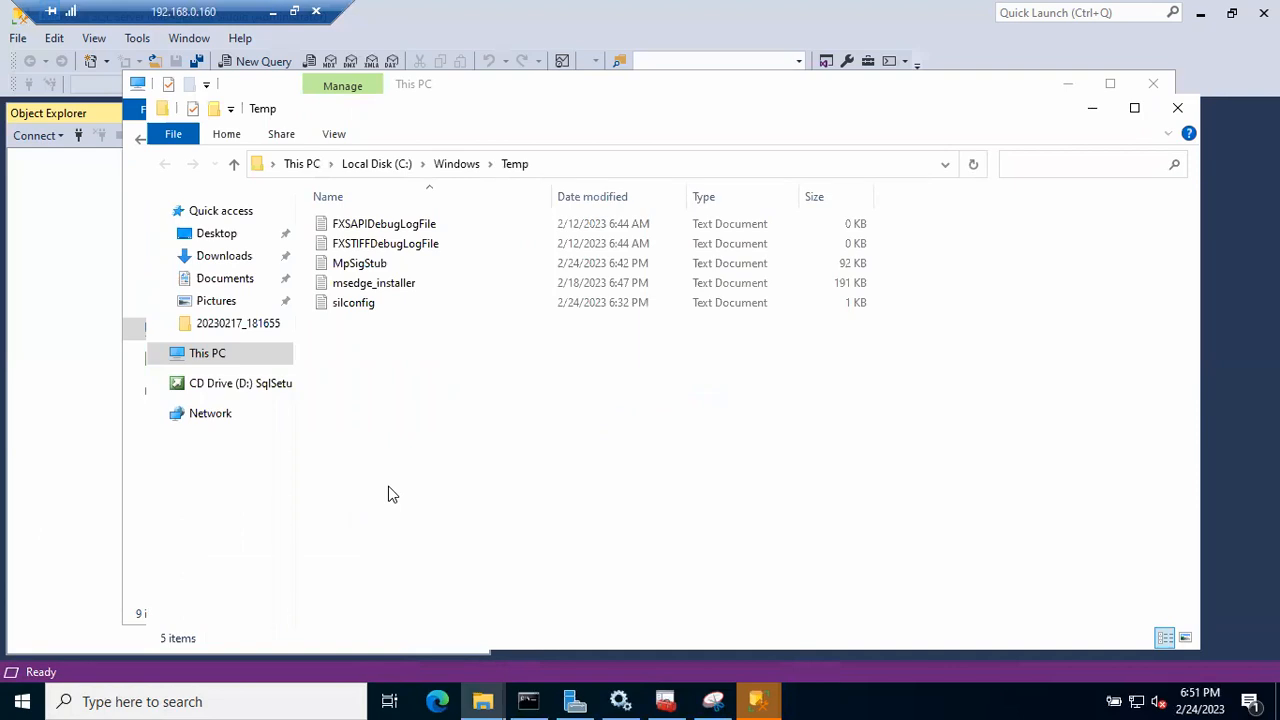
- Close the extra window, show Local Disk (C:) free space in This PC, and minimise the remote session
left_click(1148, 92)
left_click(1152, 88)
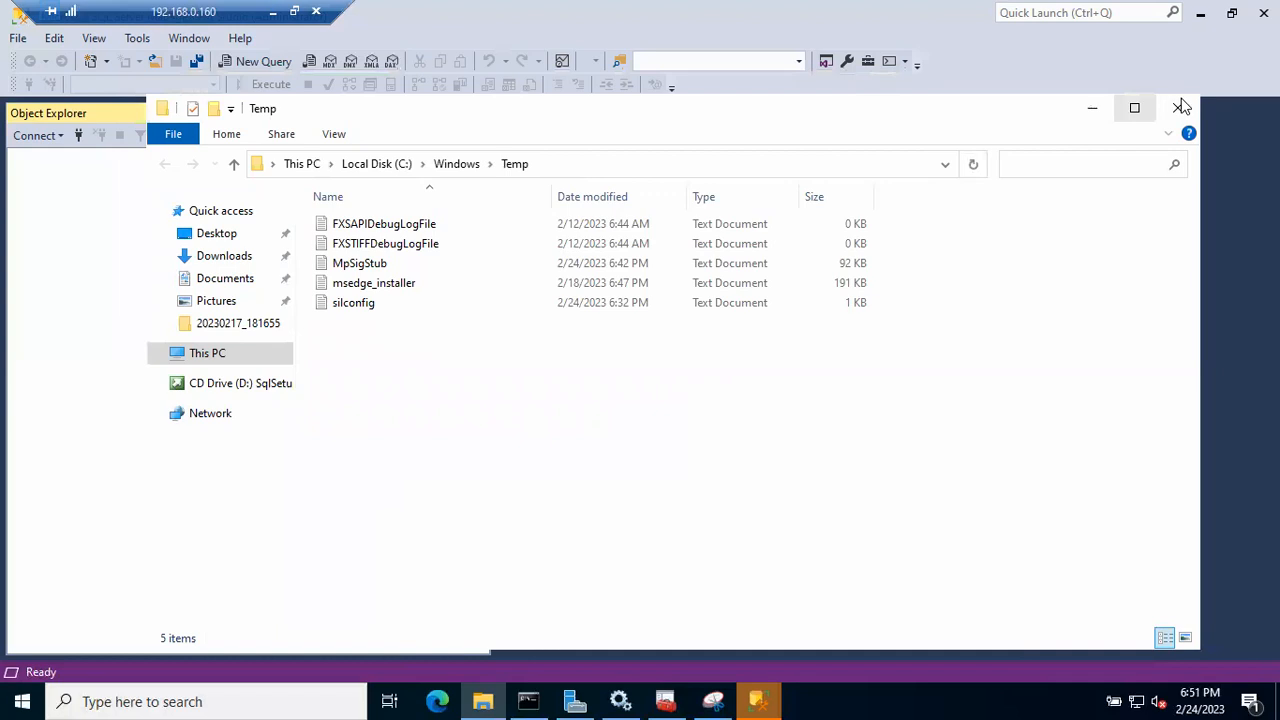
left_click(200, 353)
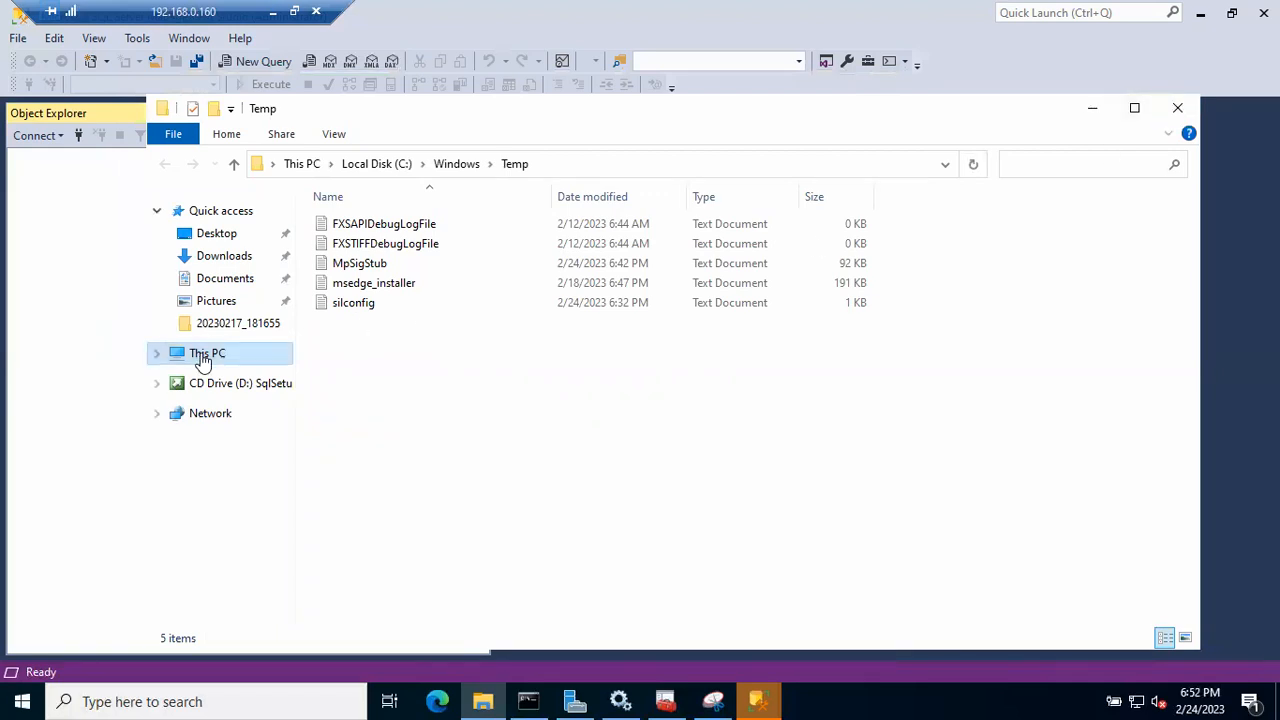
left_click(457, 414)
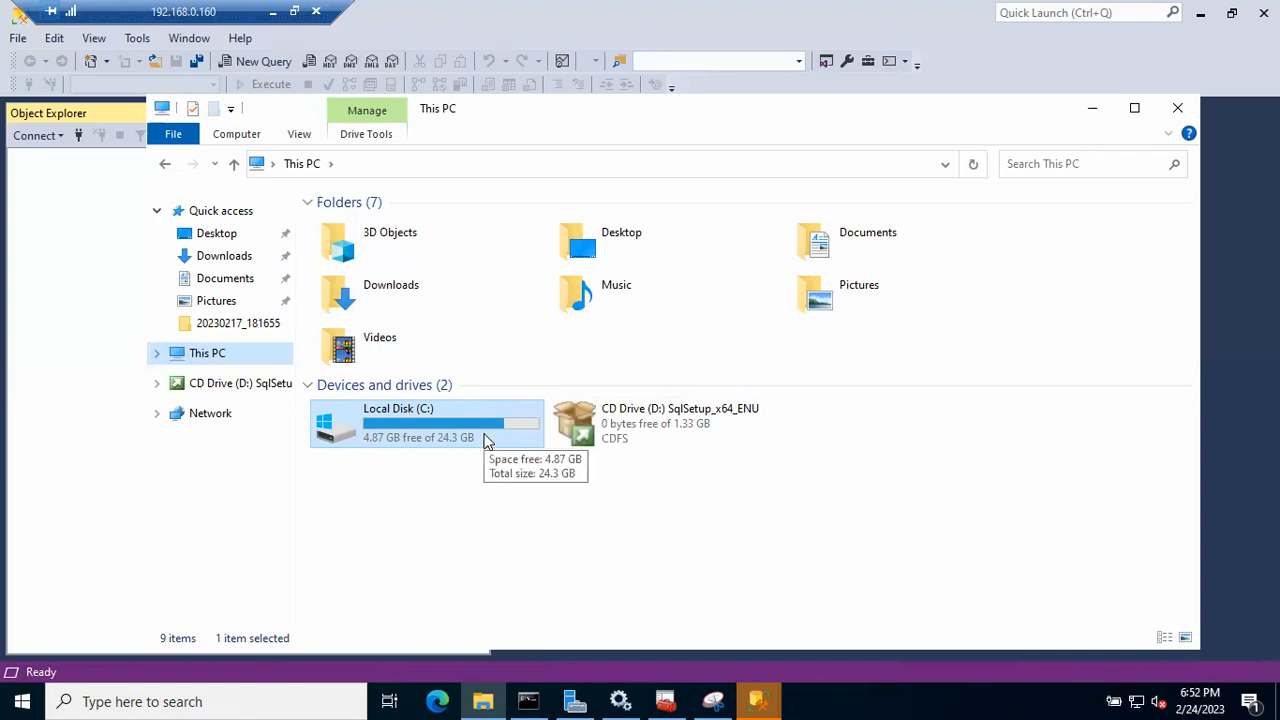
left_click(274, 18)
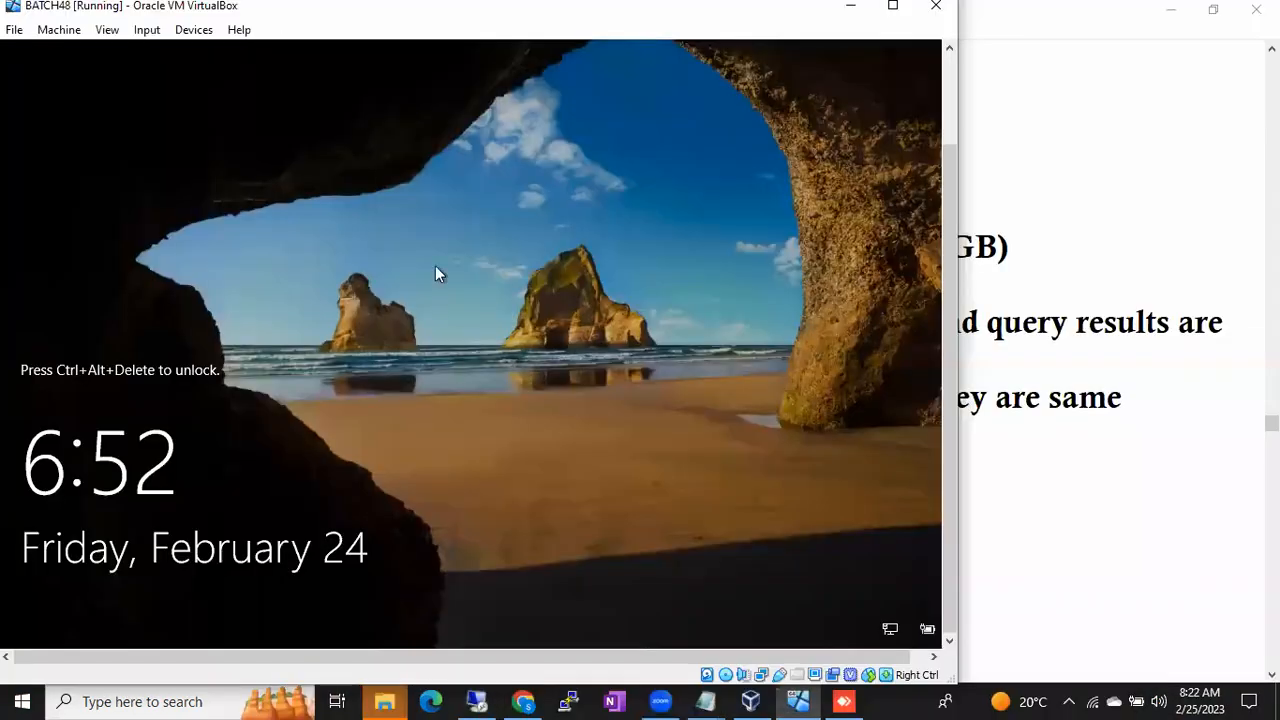
- Highlight checklist item 4 on checking every database's status in Notepad, then return to the VM
left_click(1050, 584)
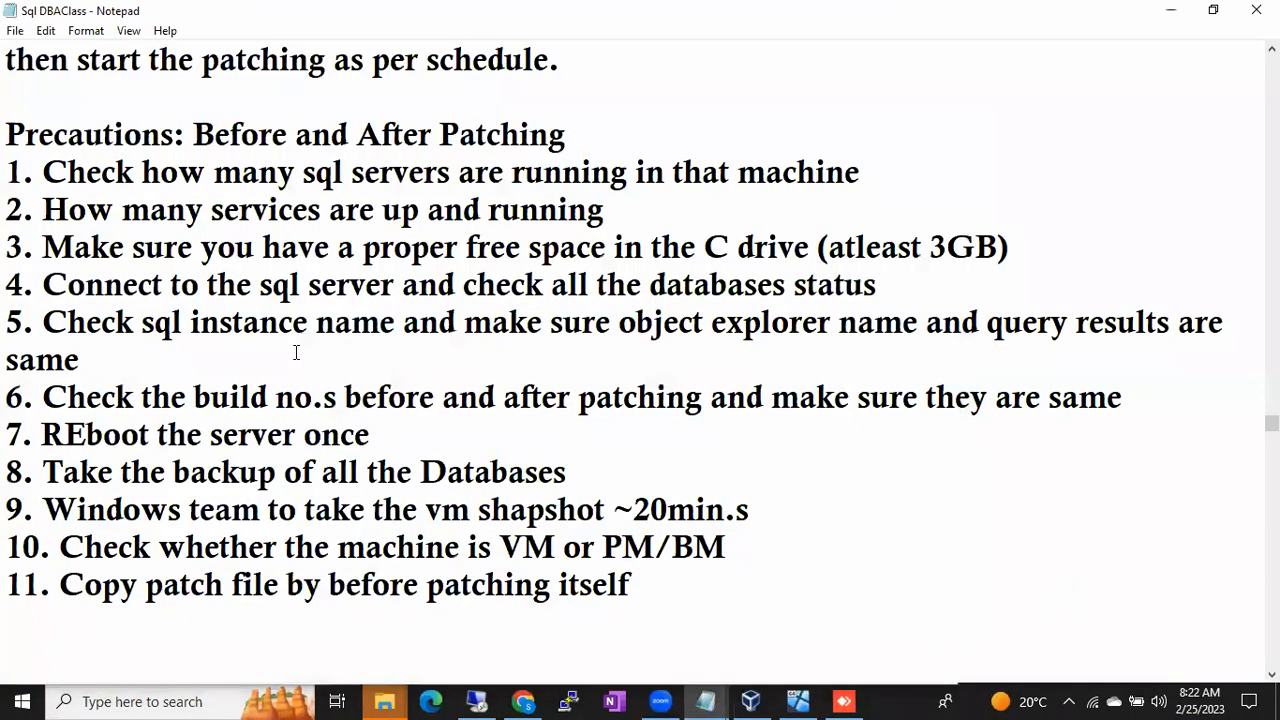
left_click_drag(67, 285, 729, 287)
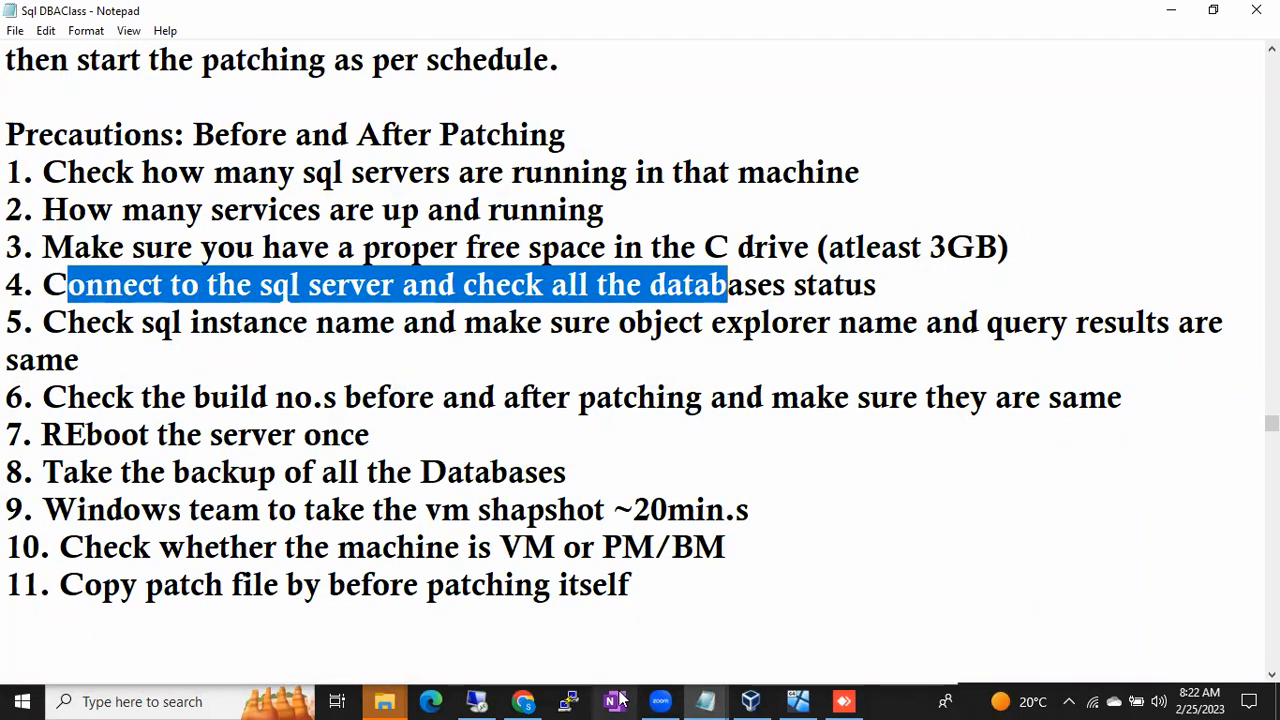
left_click(474, 701)
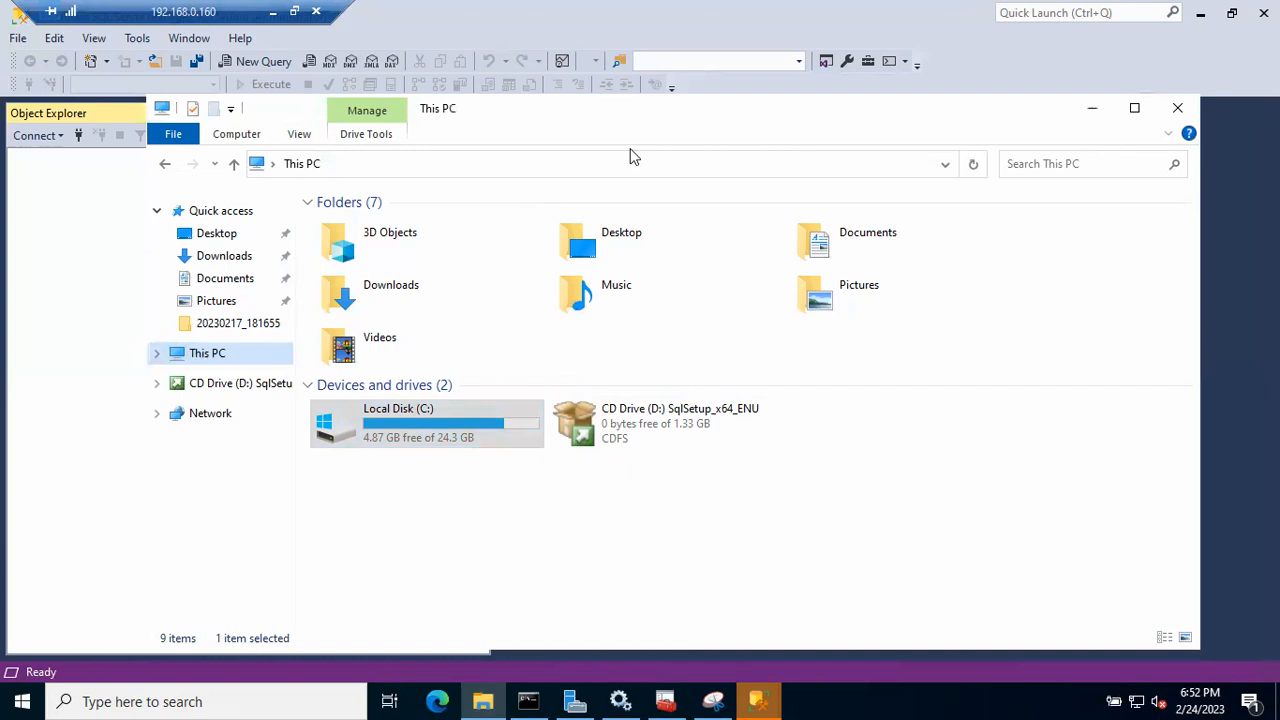
- Connect to the local SQL Server instance and expand Databases to reveal Swiggy and ZOMATO
left_click(1092, 108)
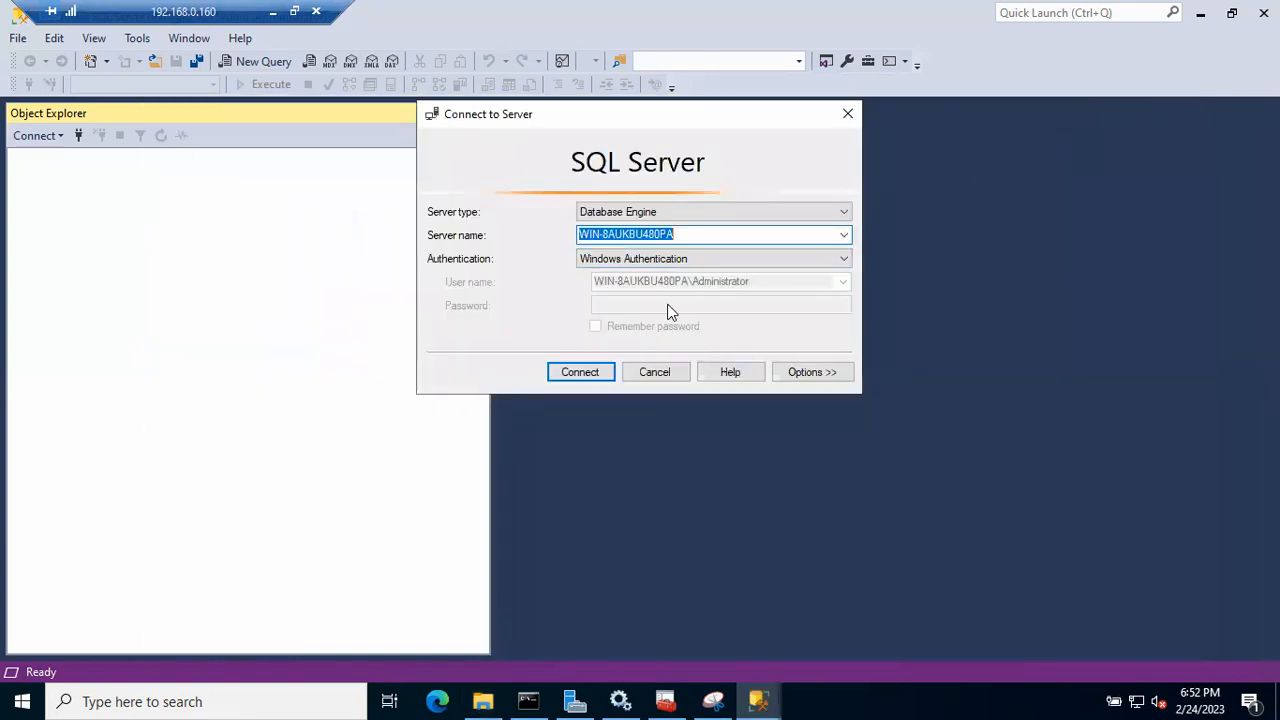
left_click(578, 375)
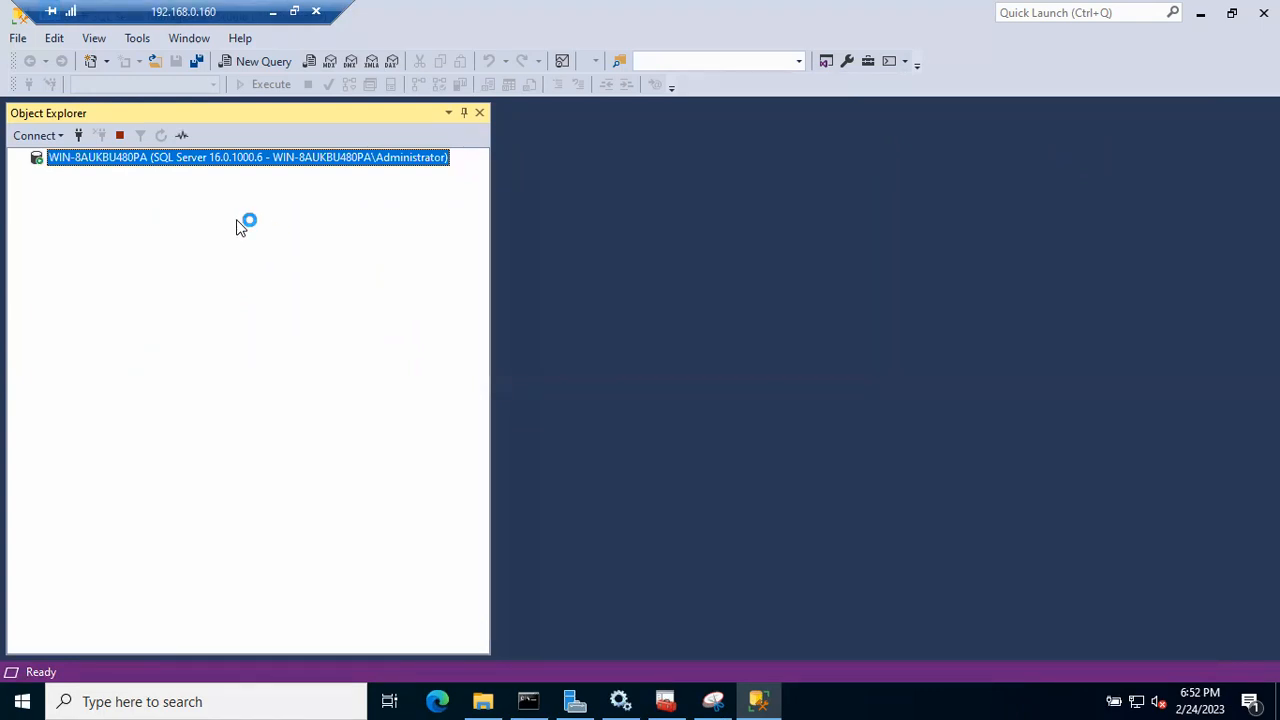
left_click(37, 175)
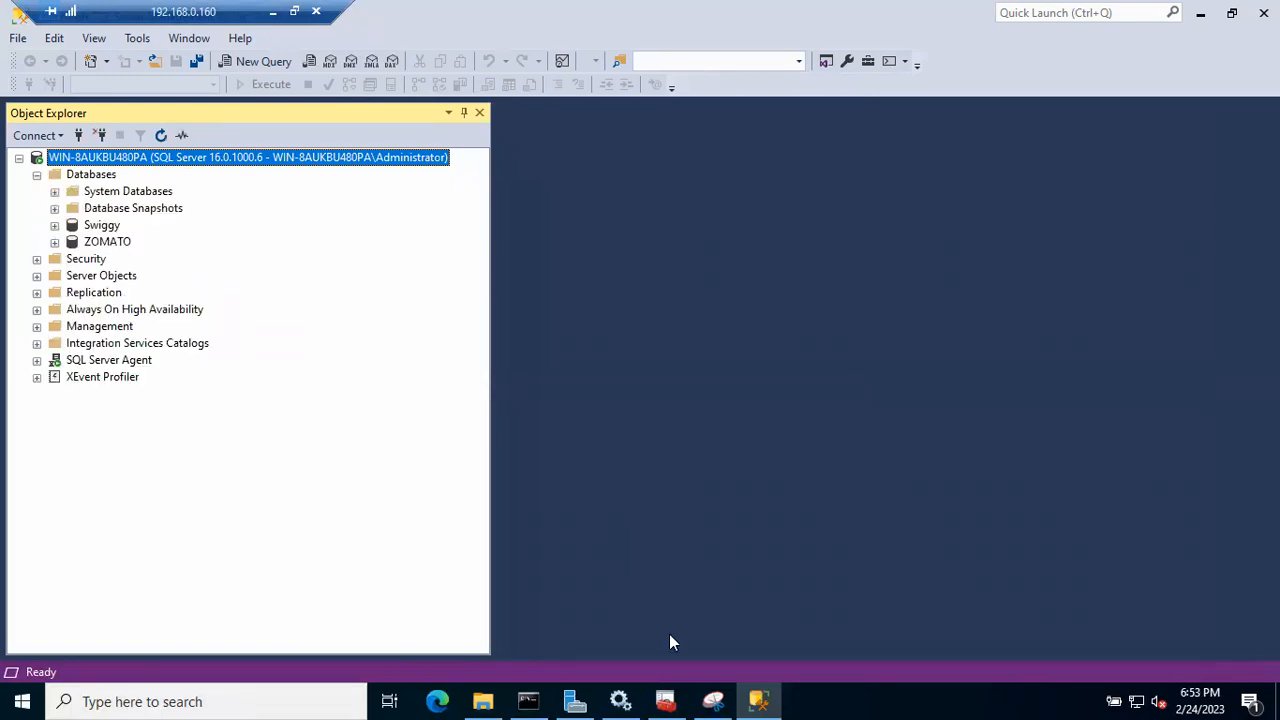
left_click(713, 701)
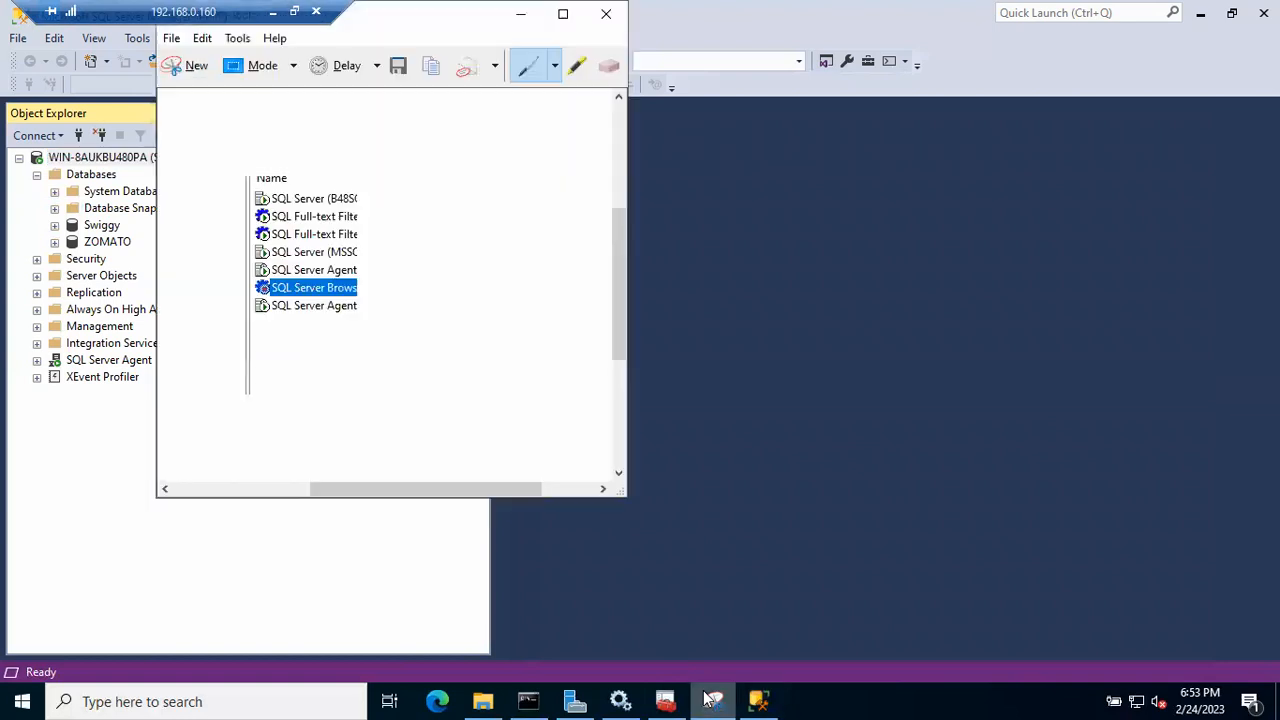
- Snip the full Object Explorer database tree, replacing a first snip of just its title
left_click(181, 70)
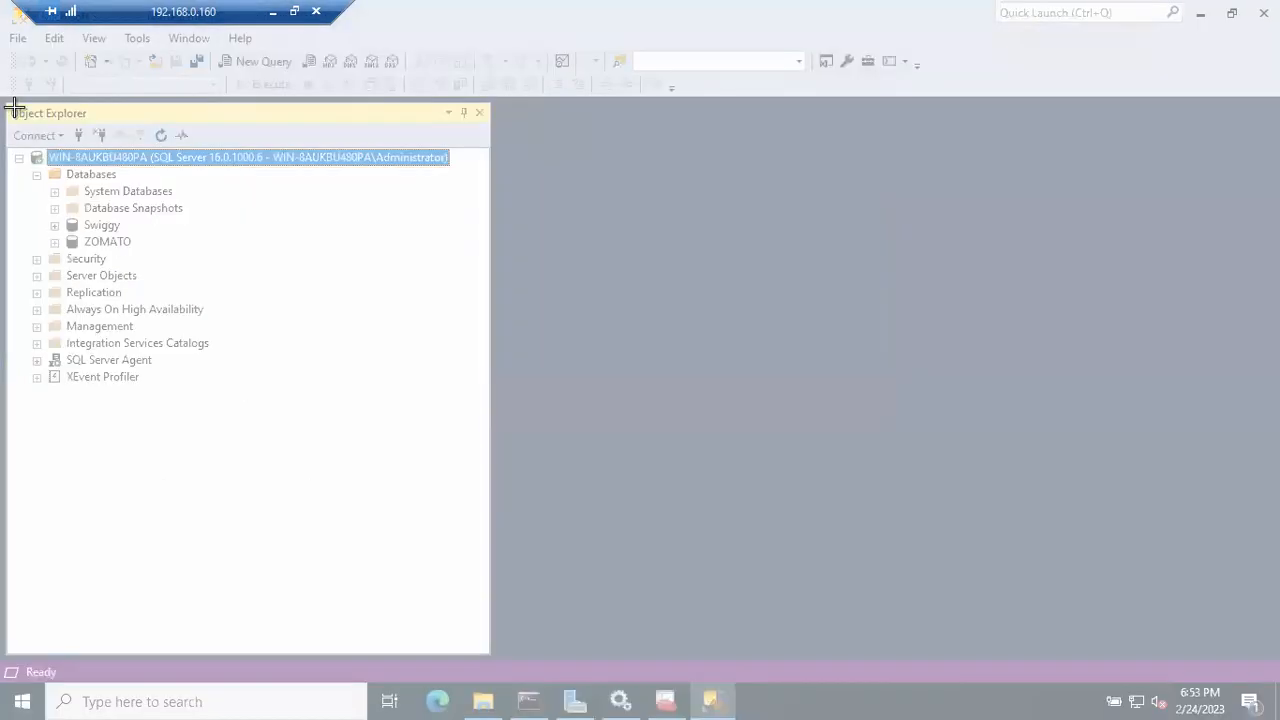
left_click_drag(12, 106, 88, 127)
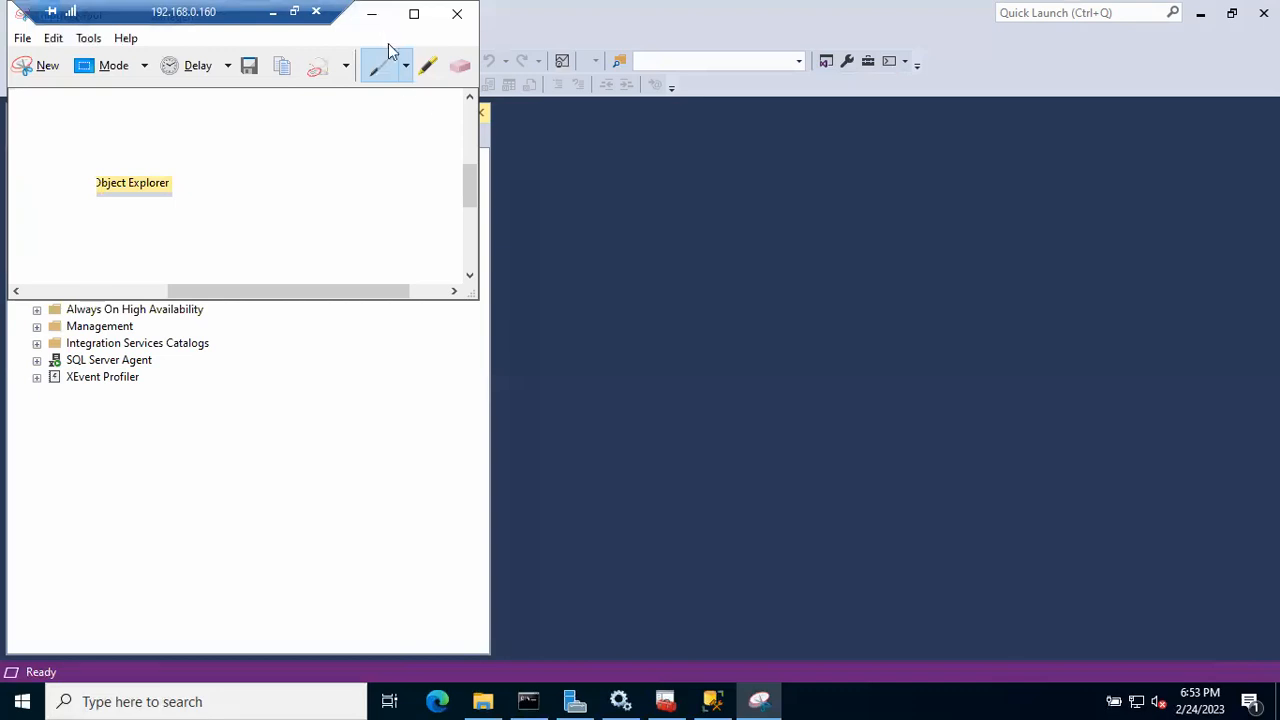
left_click(371, 14)
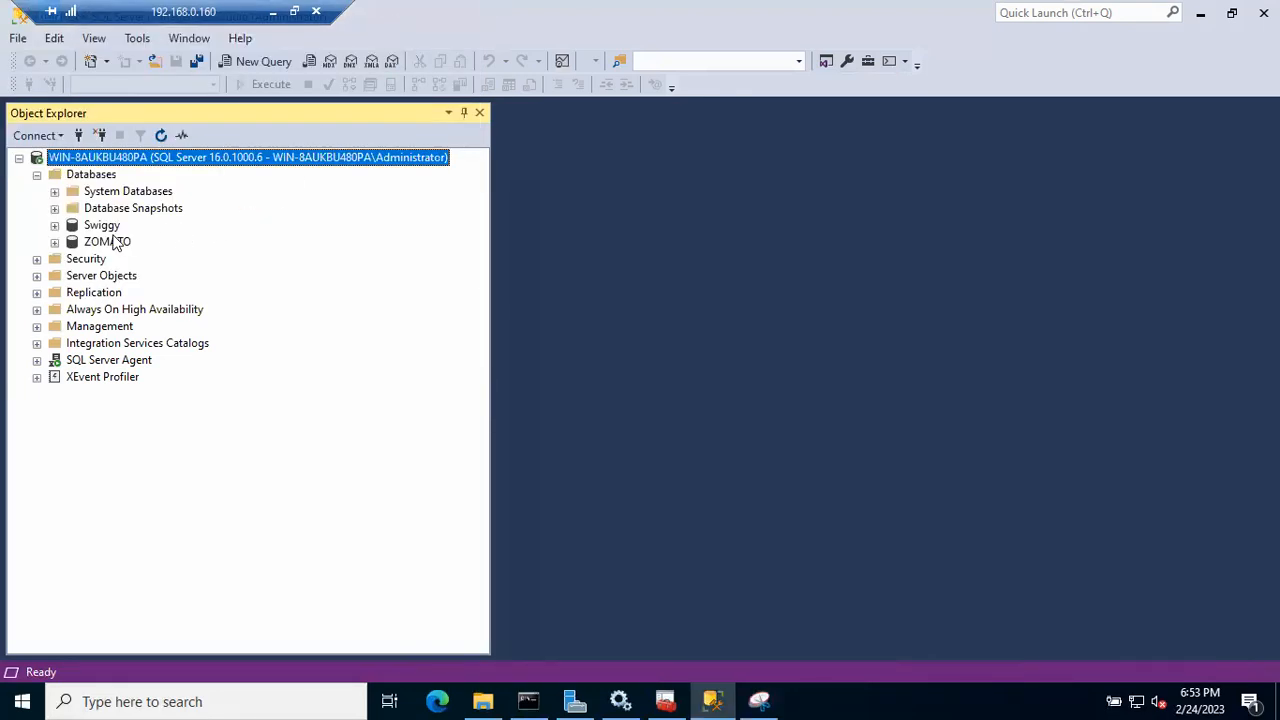
left_click(760, 701)
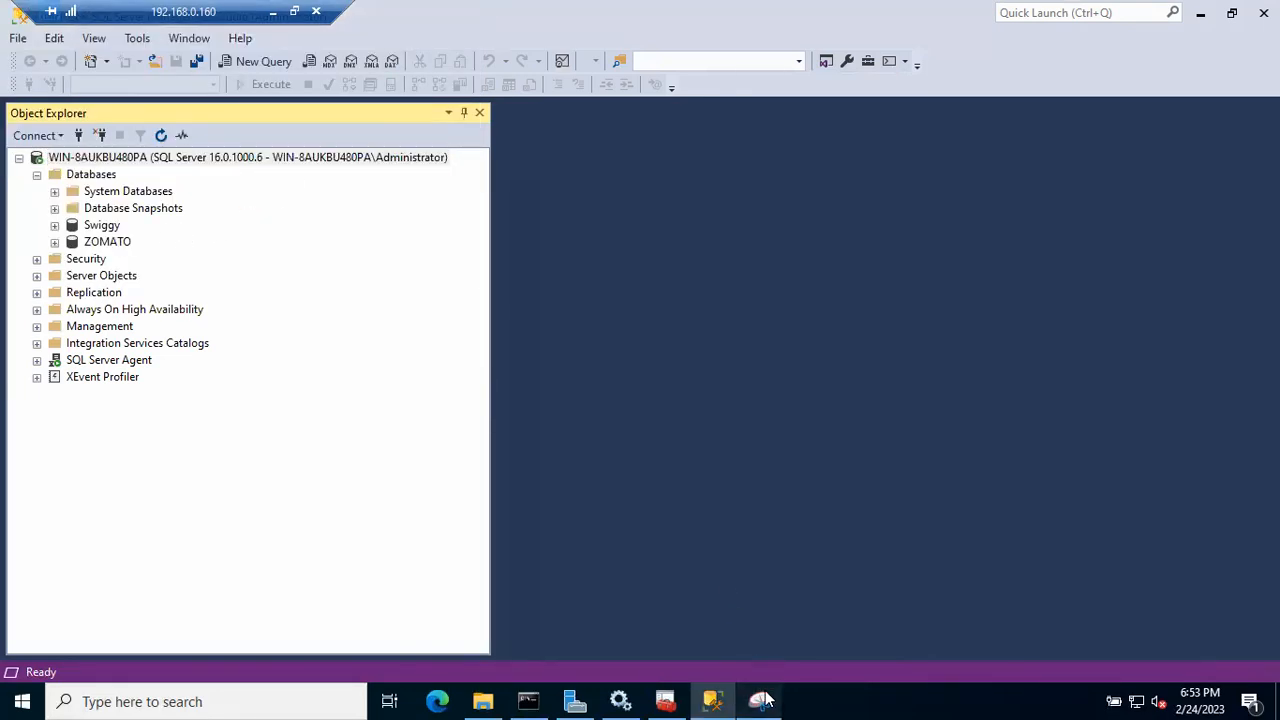
left_click(32, 65)
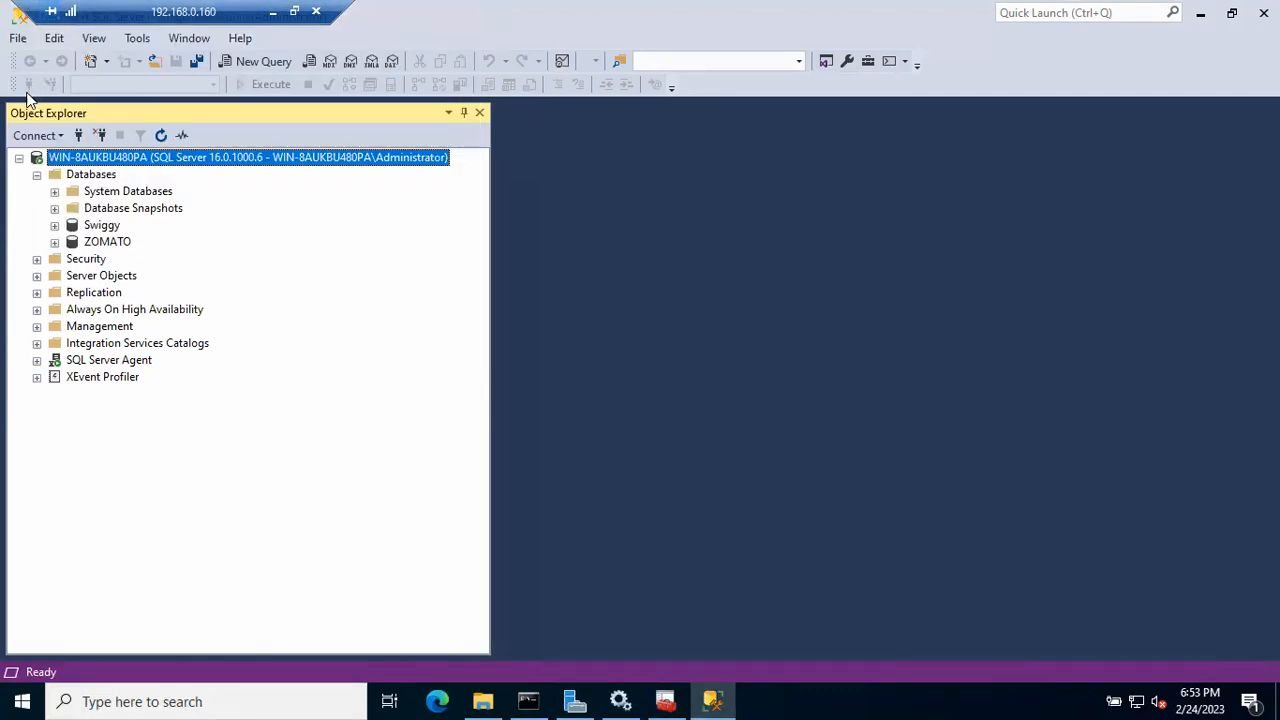
left_click_drag(12, 118, 309, 554)
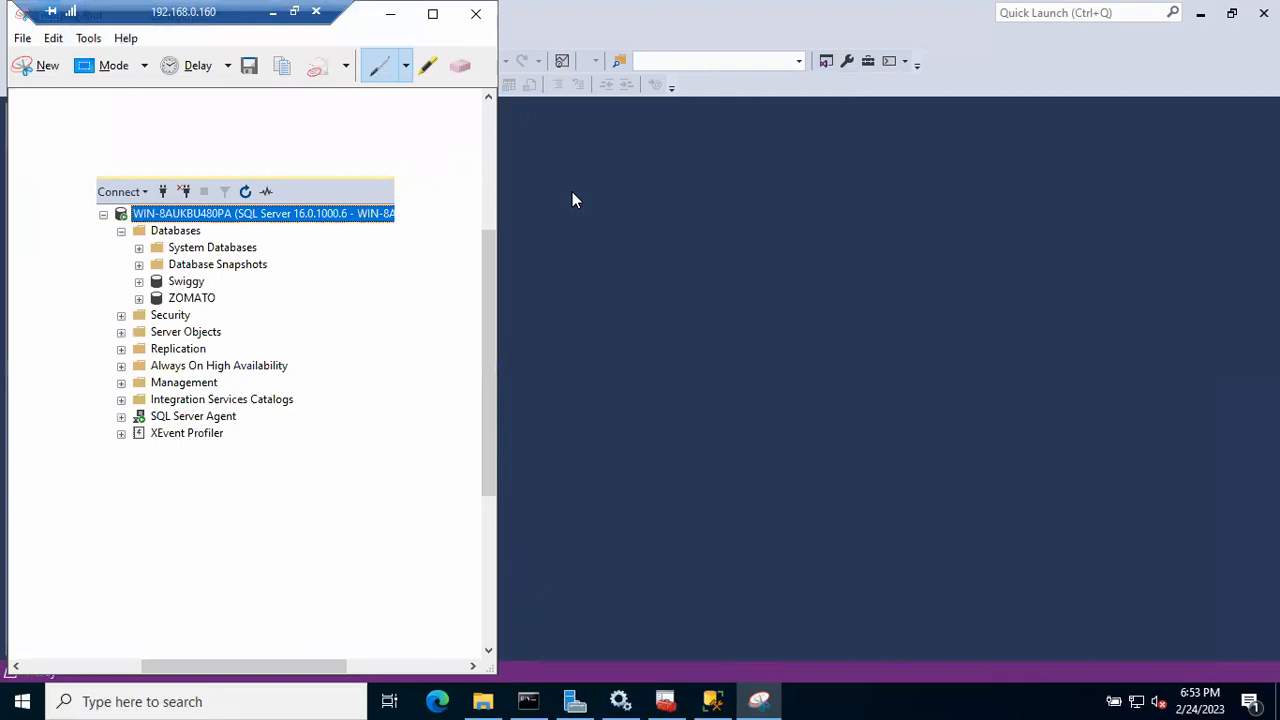
left_click(391, 15)
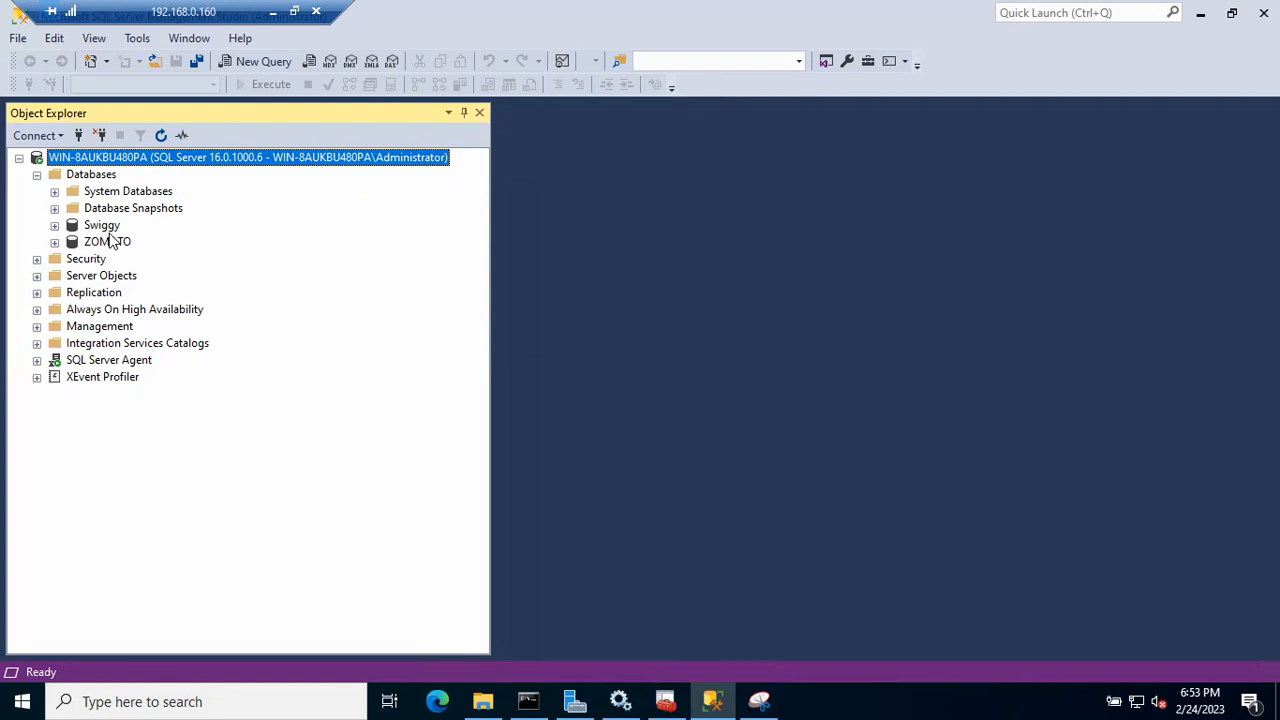
- Take the ZOMATO database offline, then show the earlier online snip in the screen centre
right_click(108, 240)
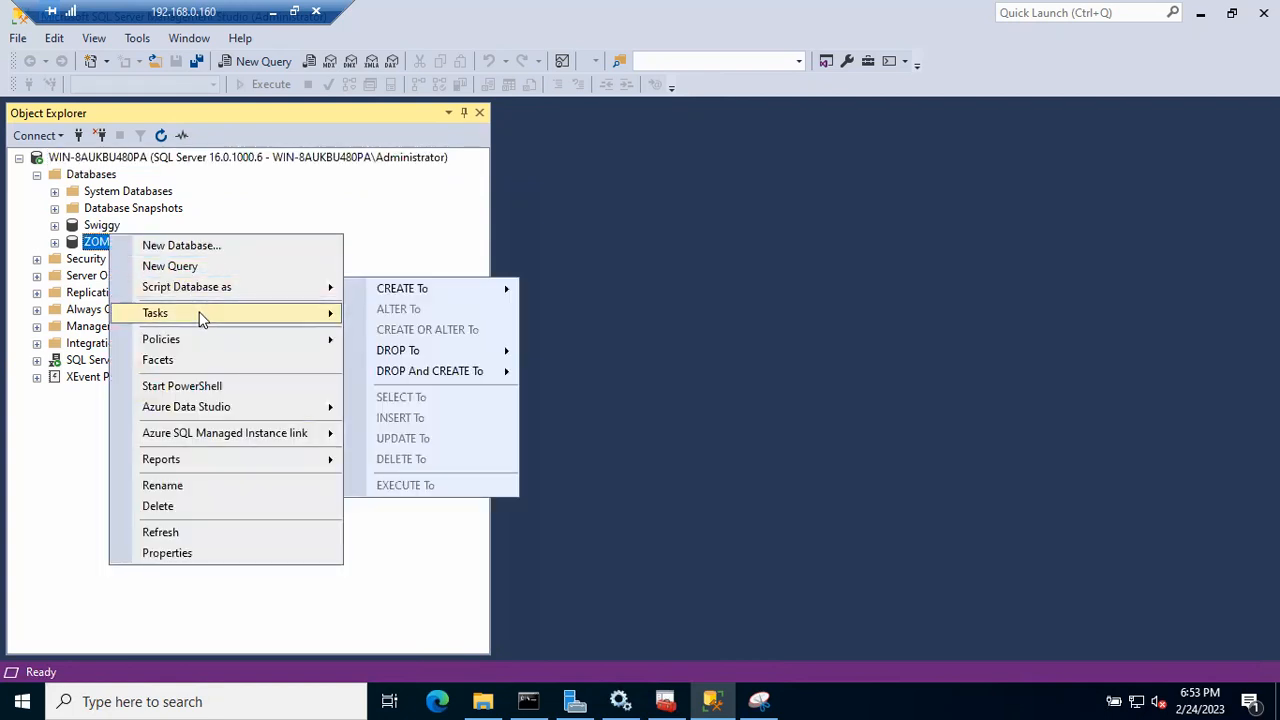
mouse_move(200, 313)
left_click(432, 120)
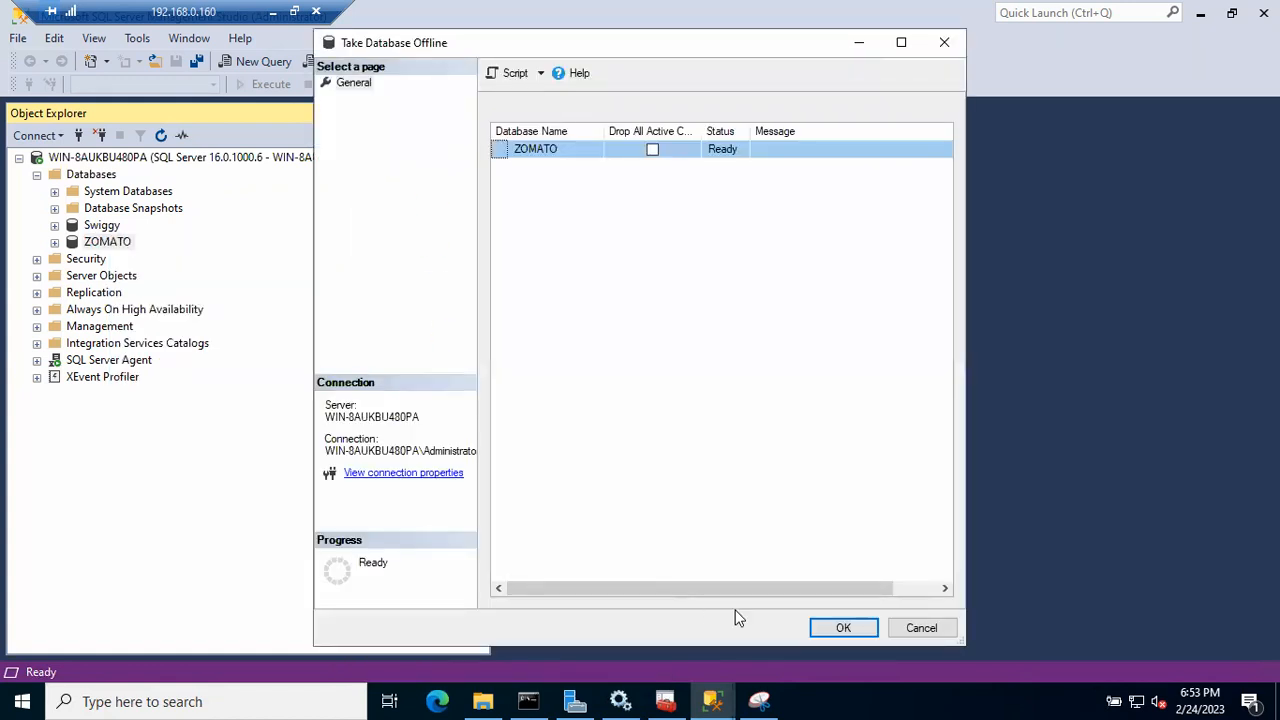
left_click(834, 630)
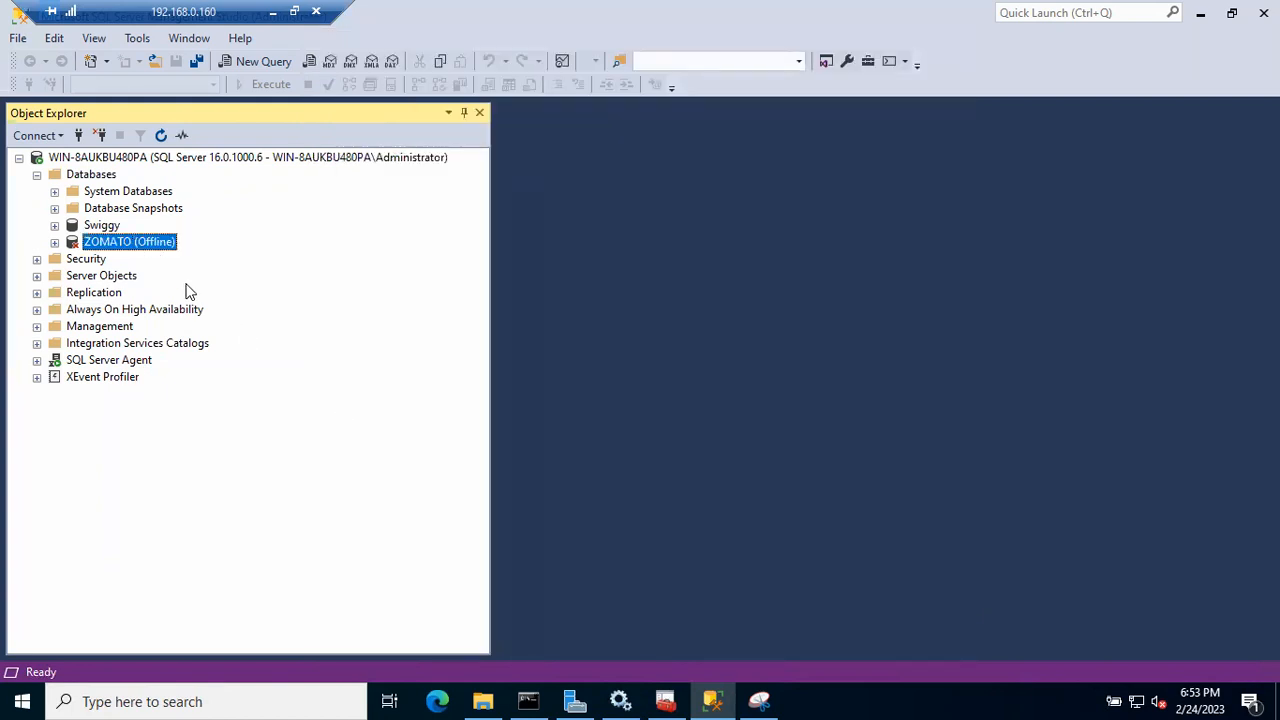
left_click(759, 701)
left_click_drag(366, 24, 600, 62)
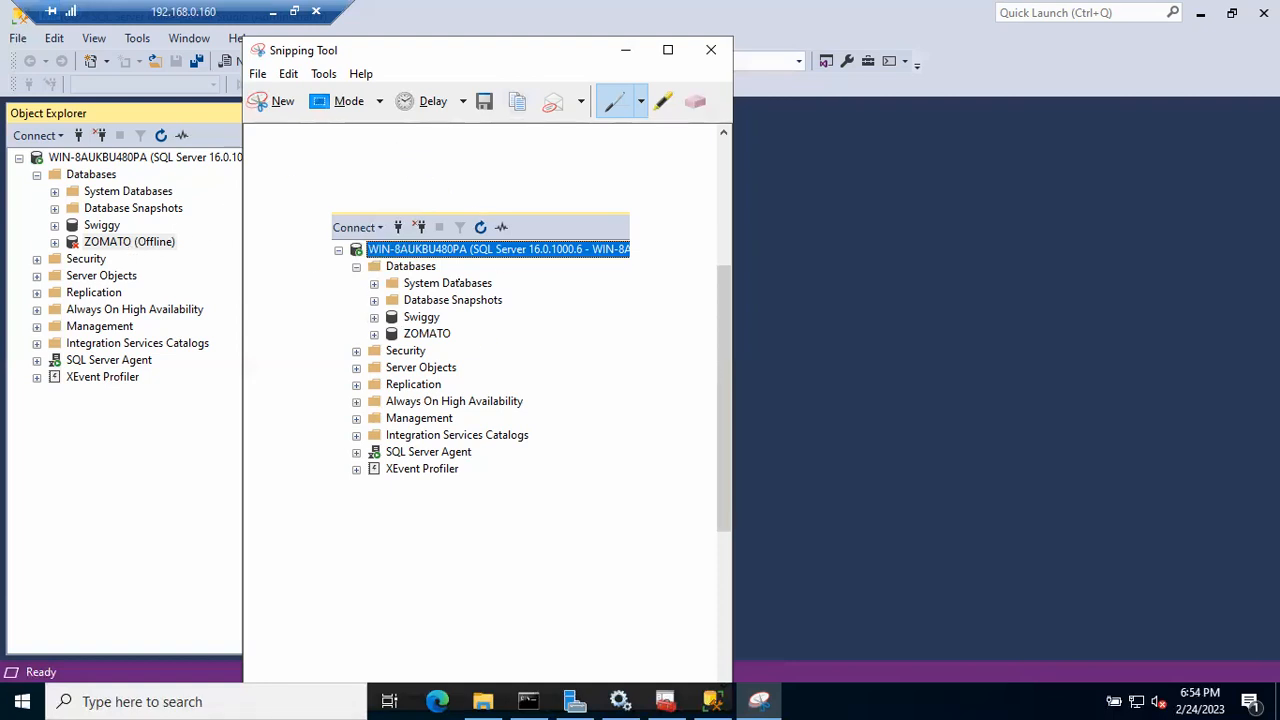
- Circle the database tree in the snip with blue pen ink and minimise Snipping Tool
mouse_move(431, 194)
left_mouse_down()
mouse_move(336, 290)
mouse_move(303, 250)
left_mouse_up()
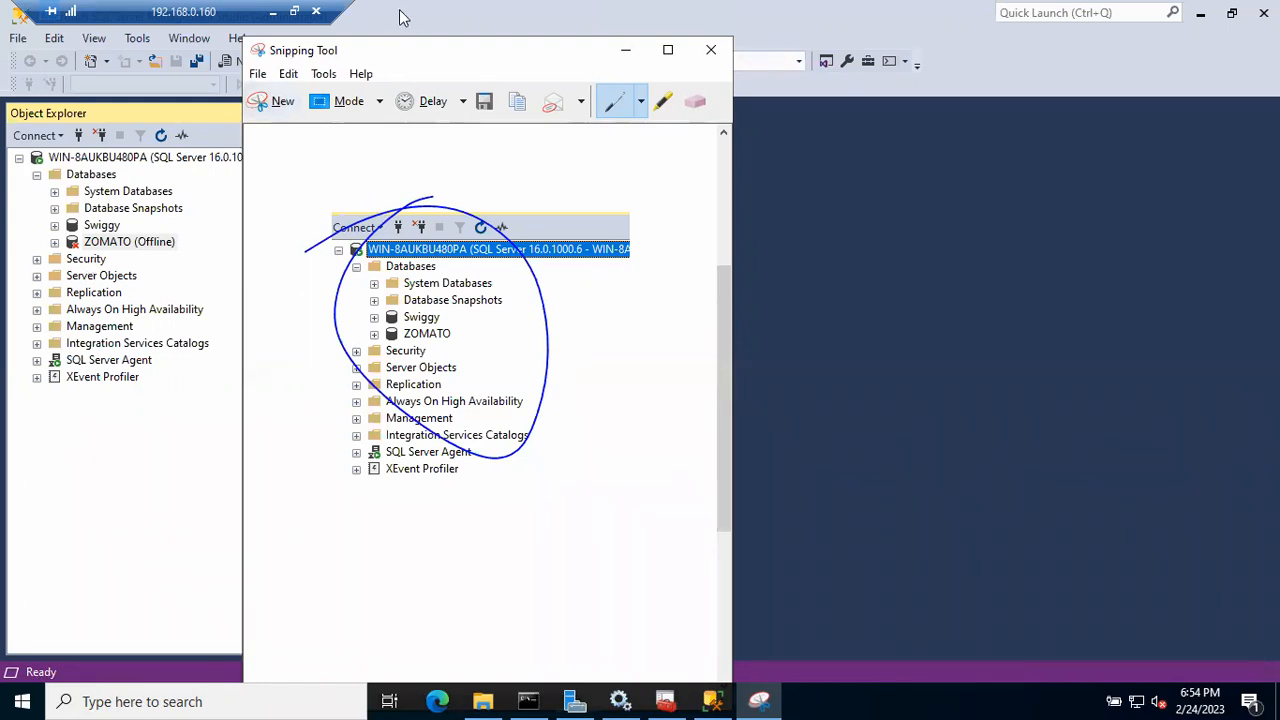
left_click(629, 51)
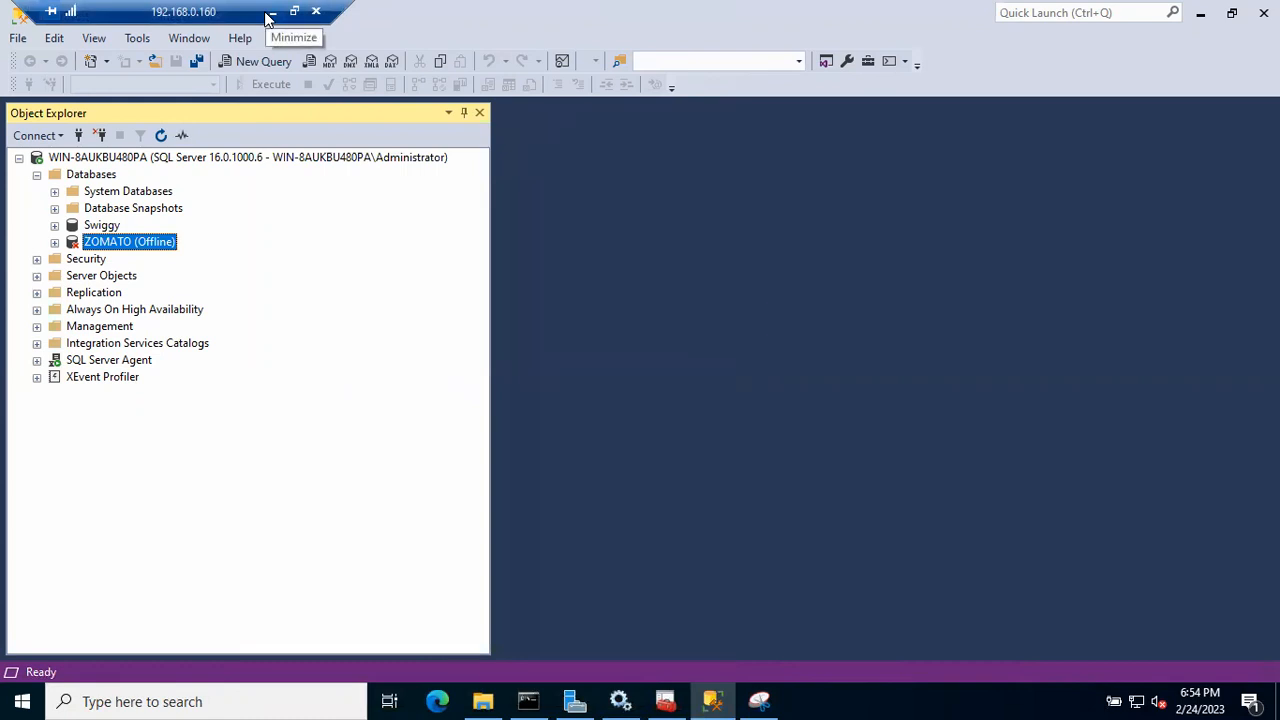
- Bring the offline ZOMATO database back online and close the success report
right_click(150, 244)
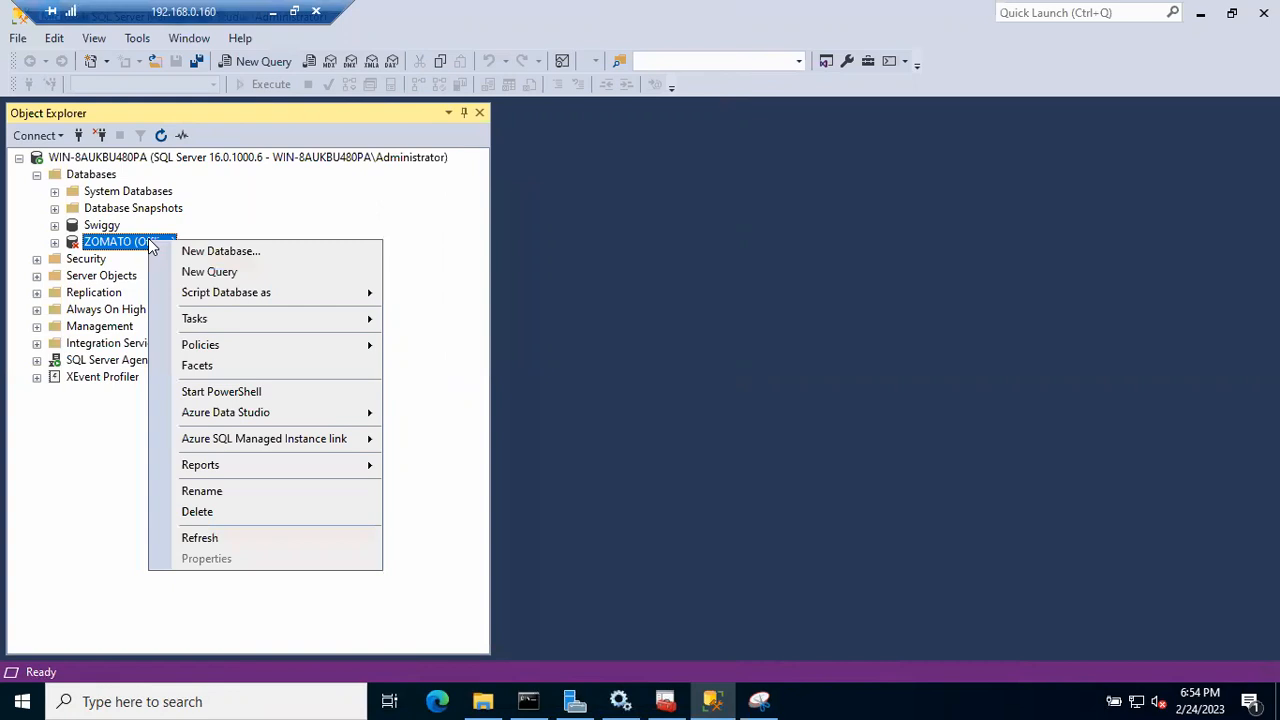
mouse_move(248, 325)
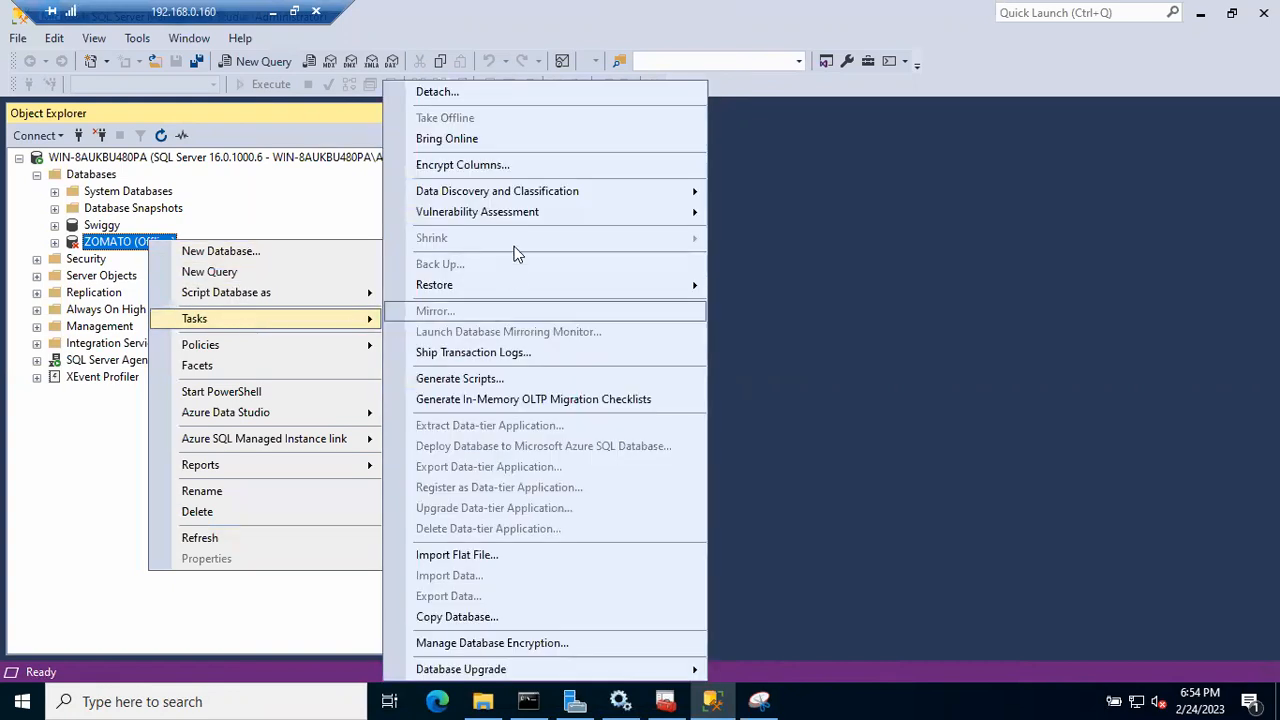
left_click(463, 143)
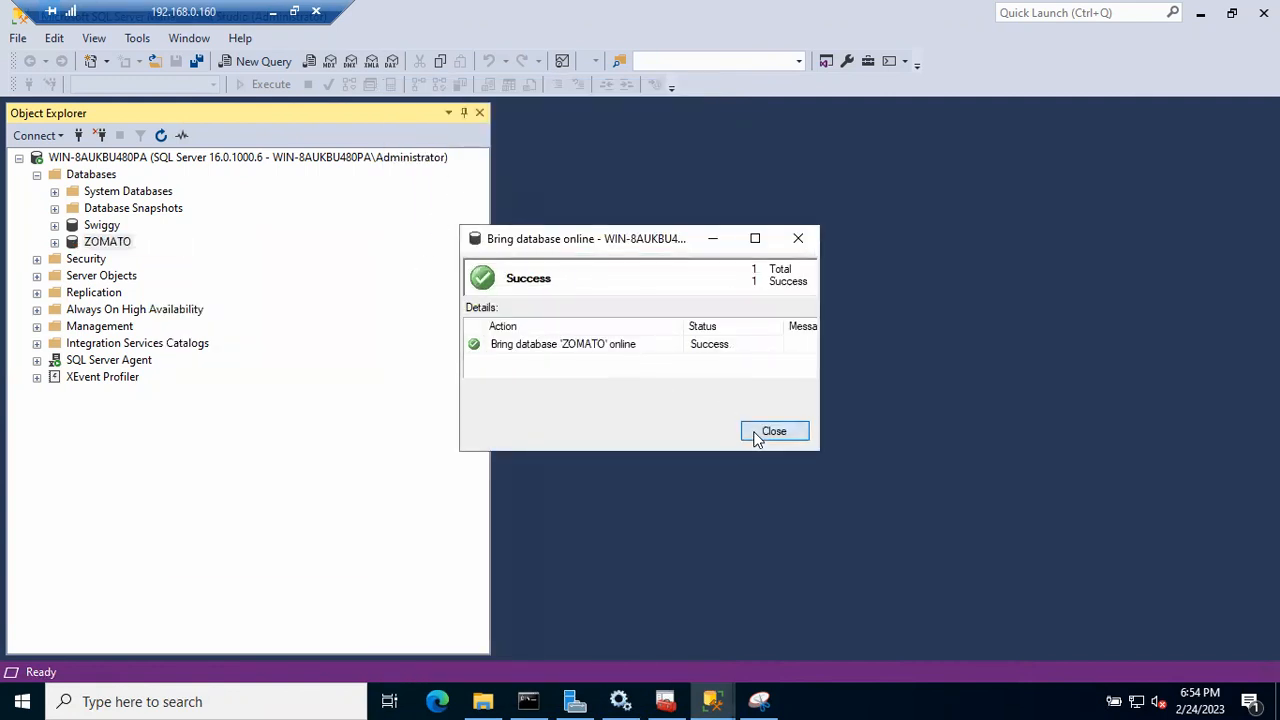
left_click(767, 433)
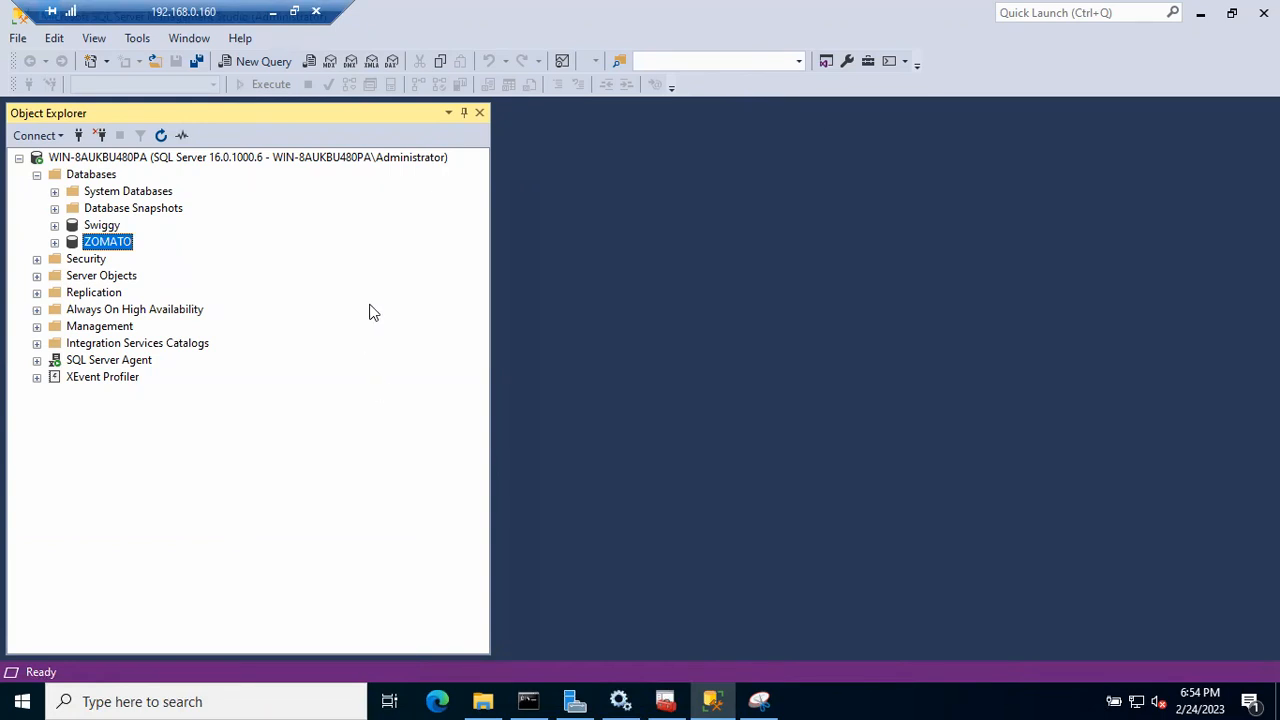
- Highlight checklist step 5 about the instance name in Notepad, then return to SSMS
left_click(273, 14)
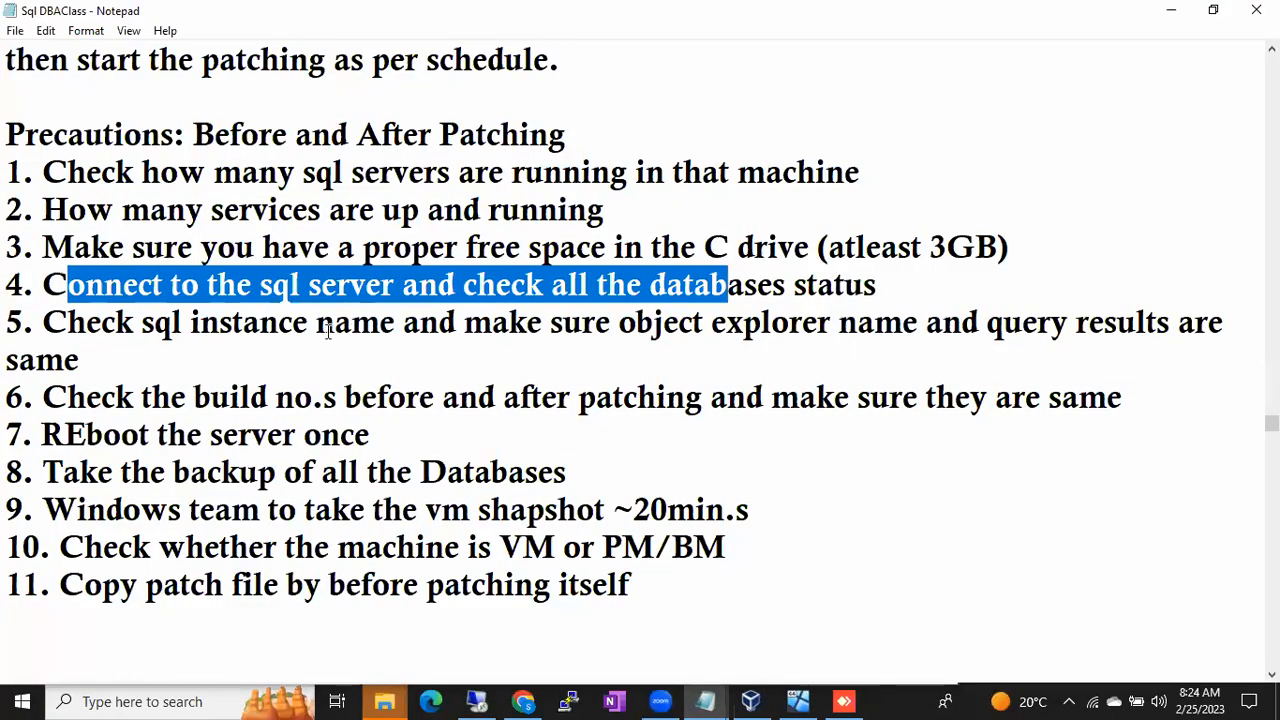
left_click_drag(84, 322, 764, 330)
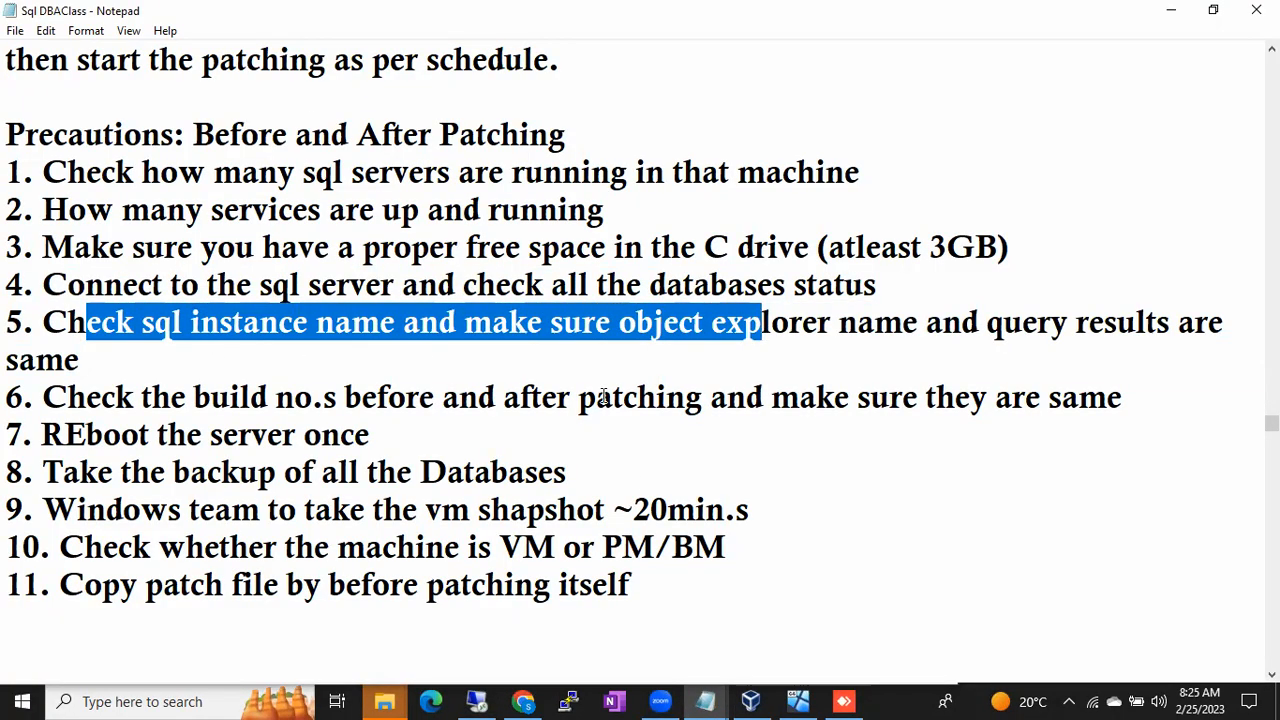
left_click(492, 698)
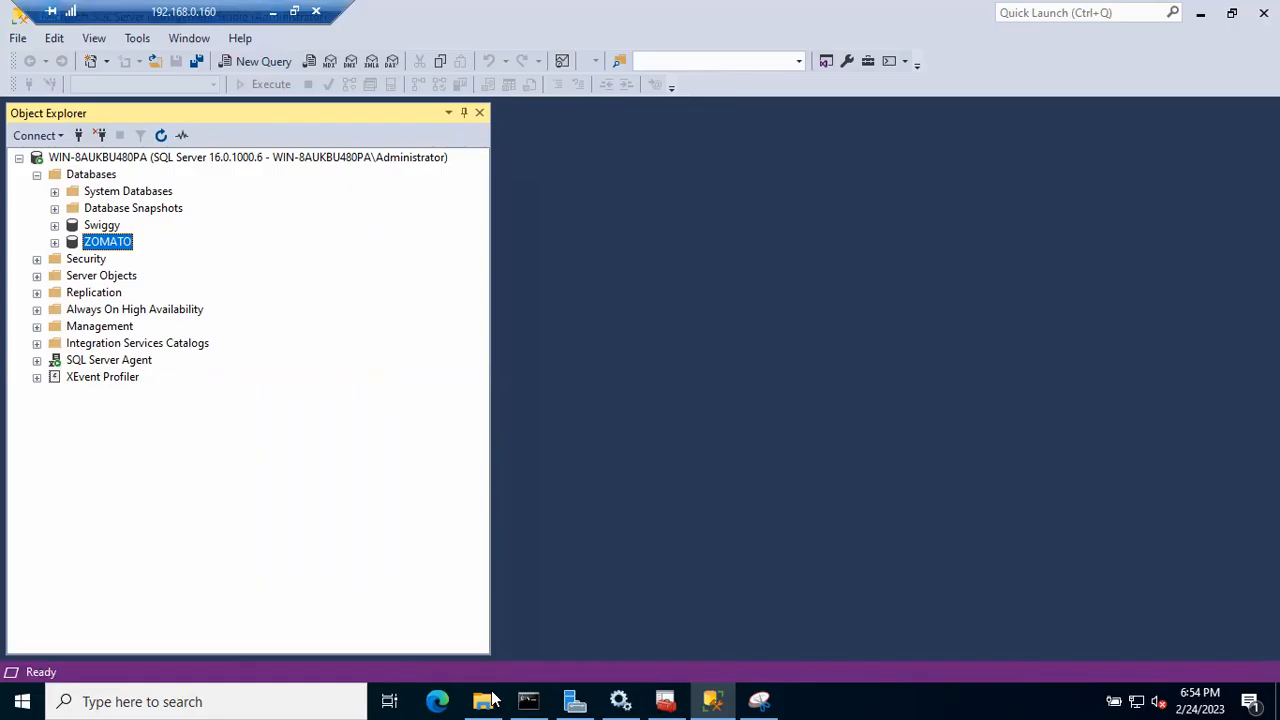
left_click(210, 160)
right_click(210, 163)
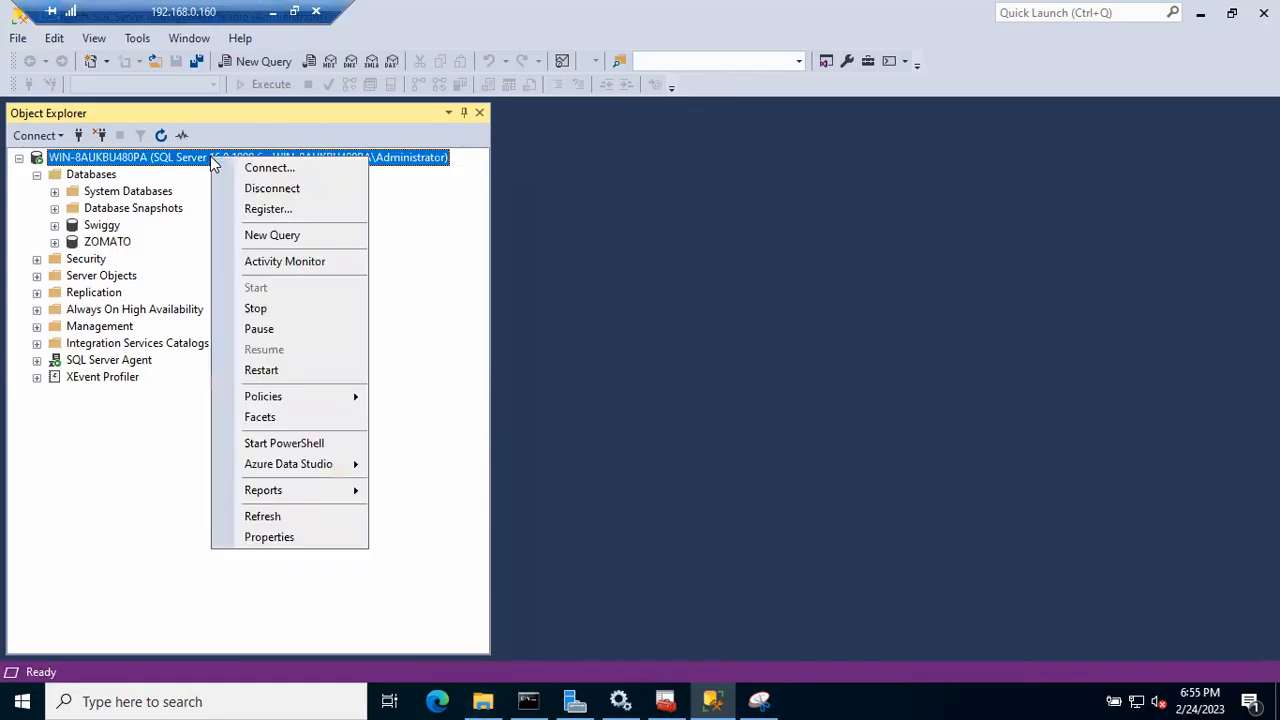
left_click(266, 238)
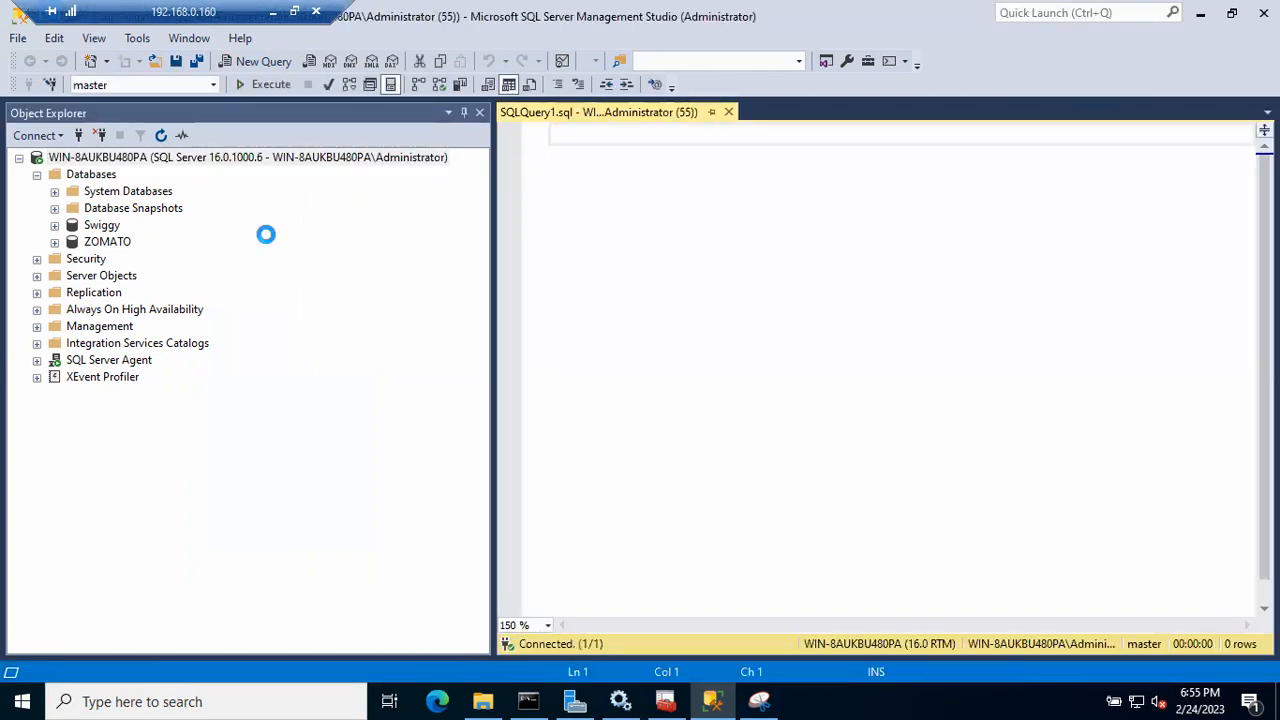
left_click_drag(492, 268, 361, 253)
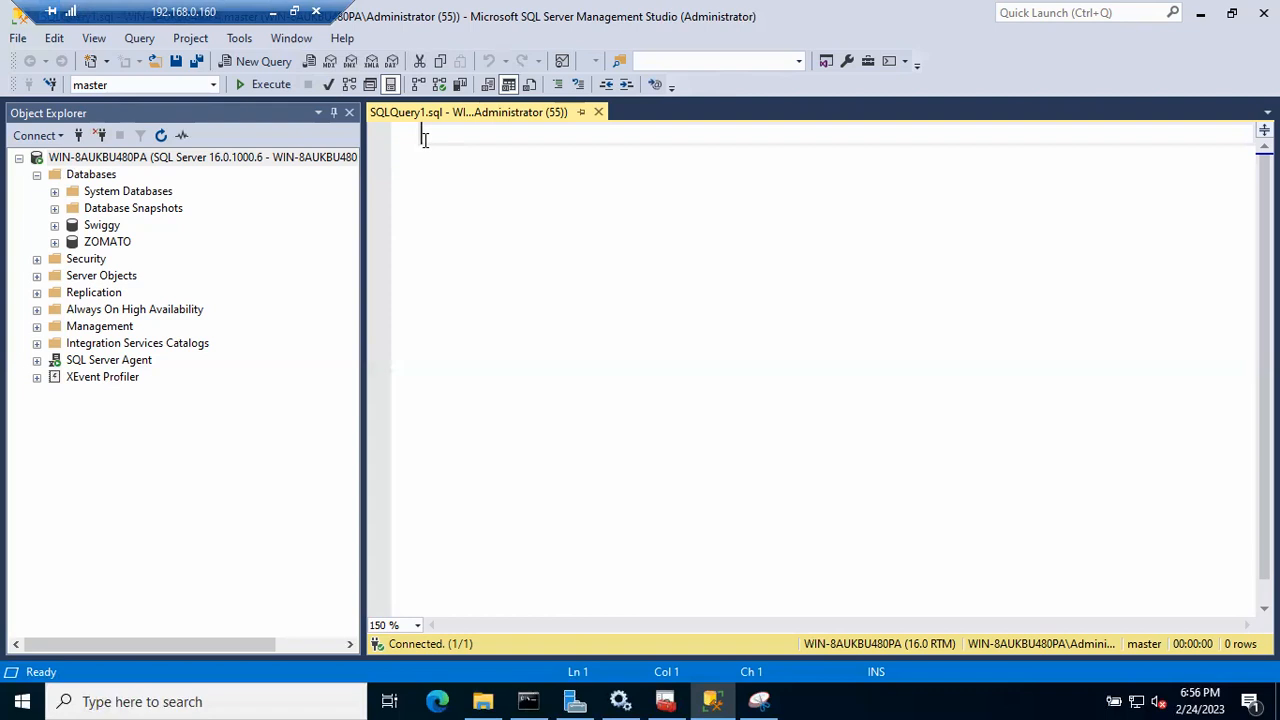
type("select @@")
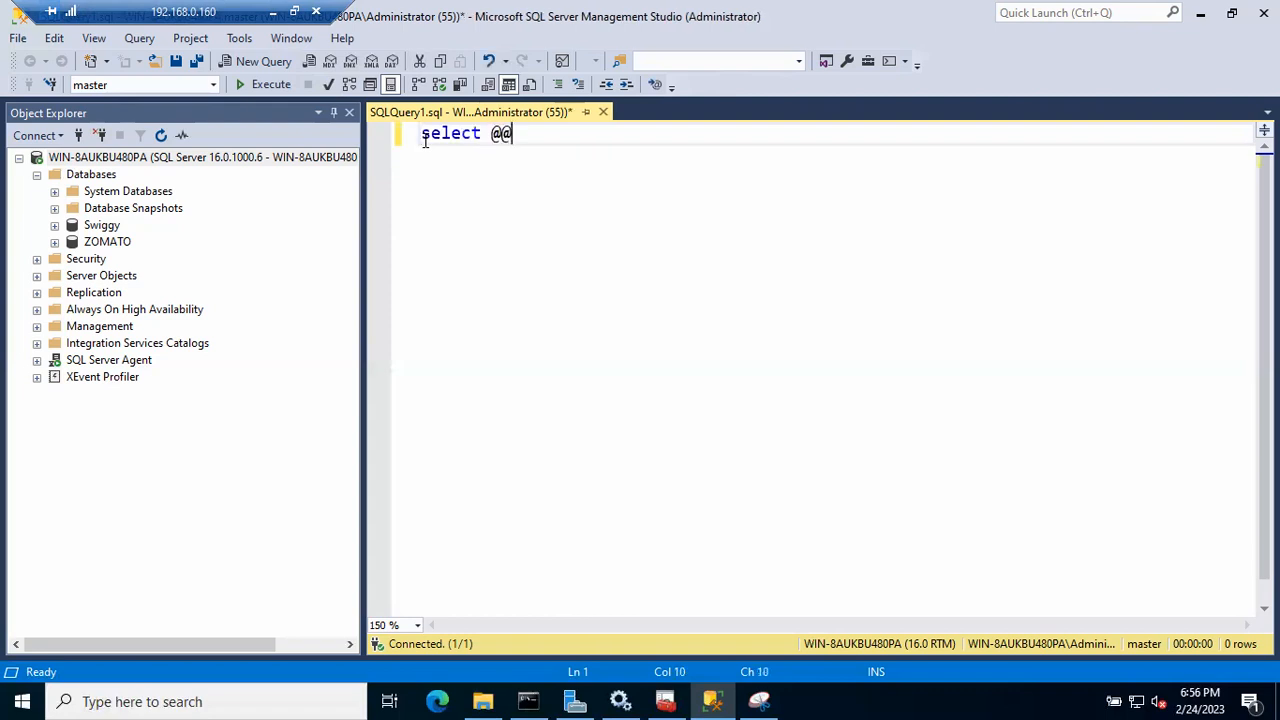
type("servername")
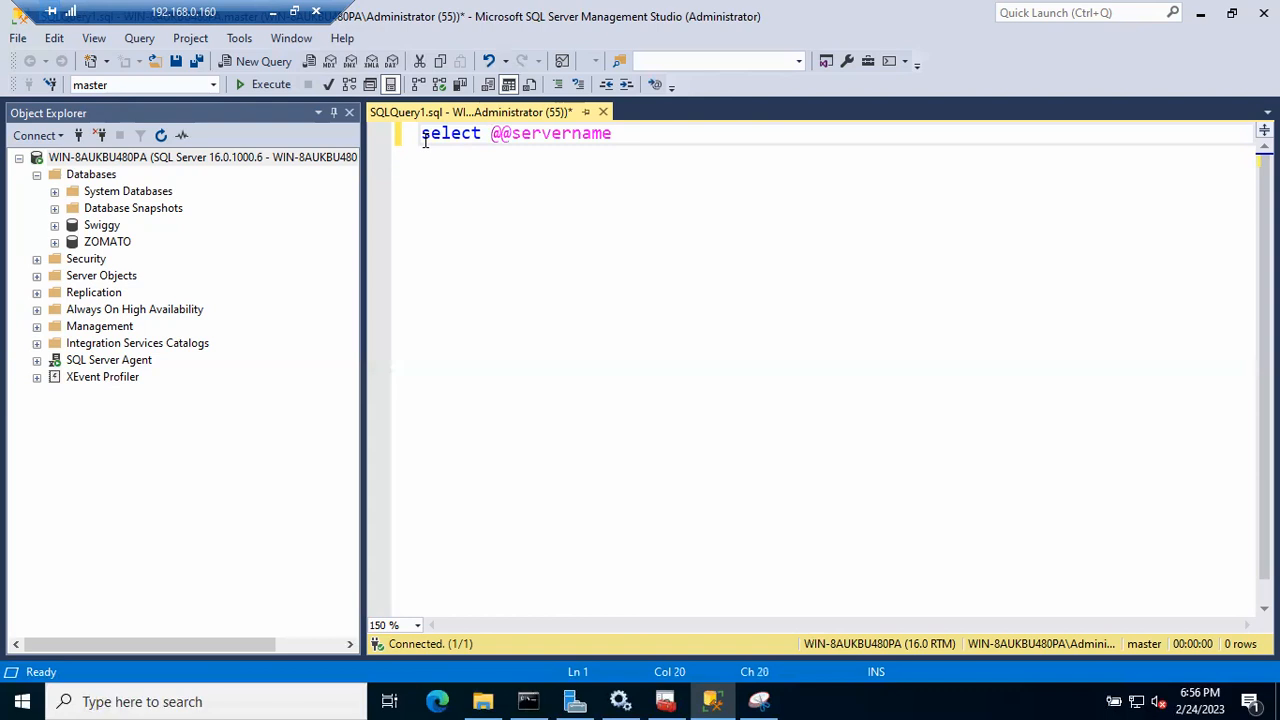
key("F5")
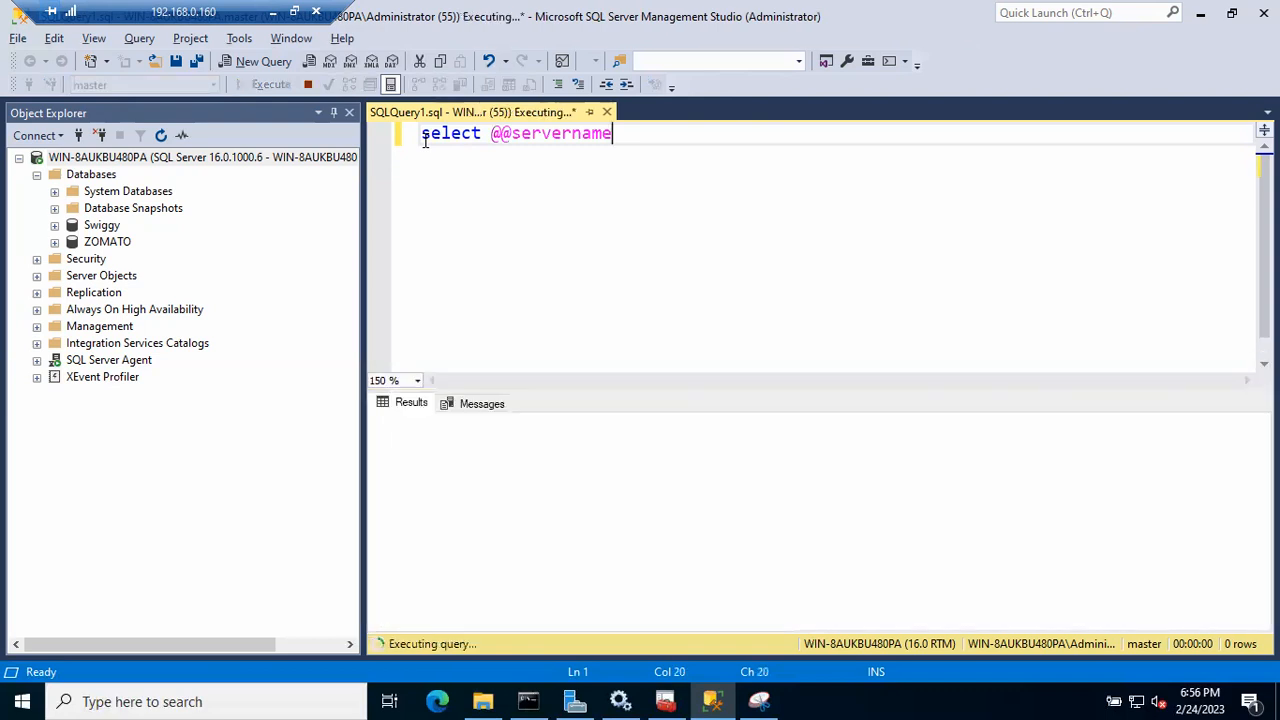
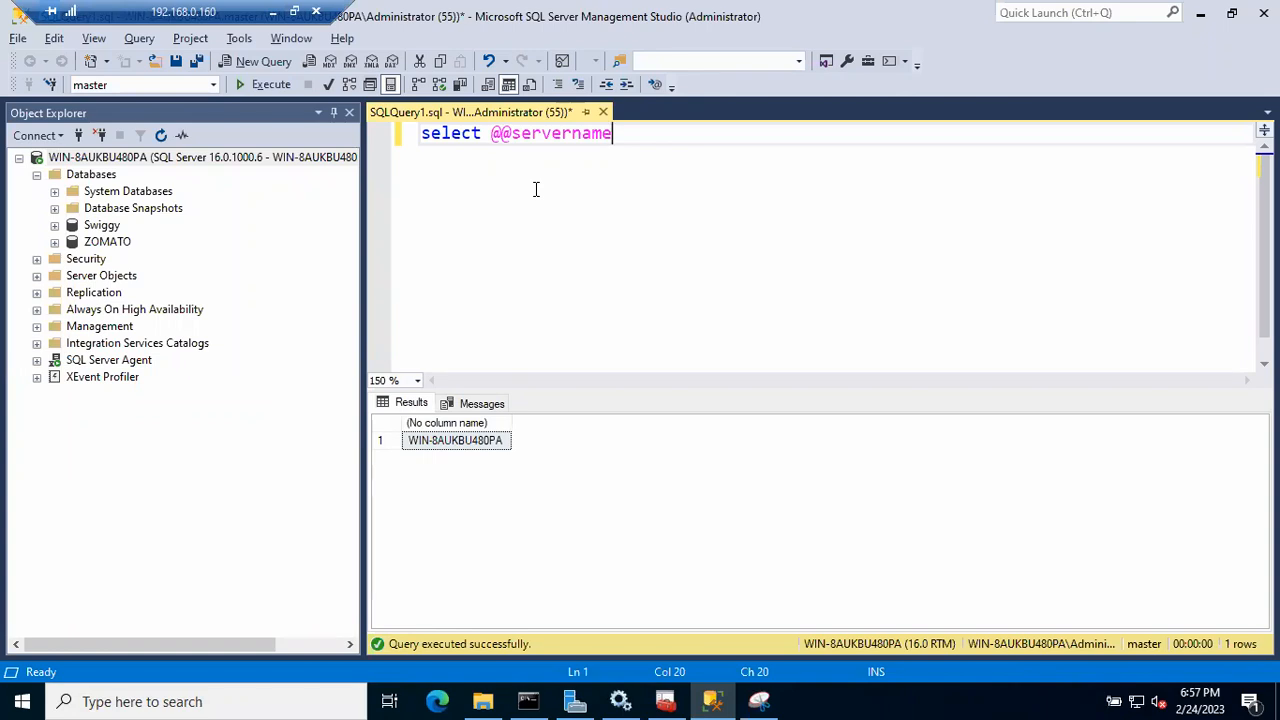
left_click(586, 140)
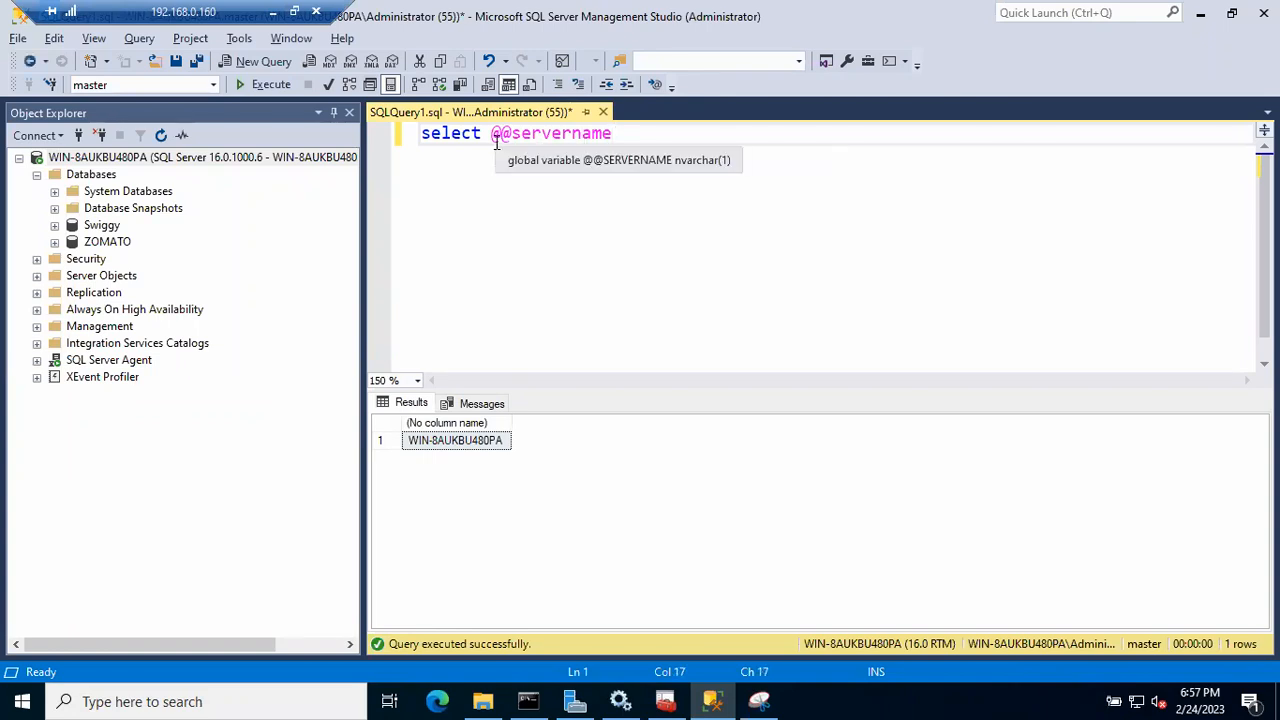
left_click(255, 88)
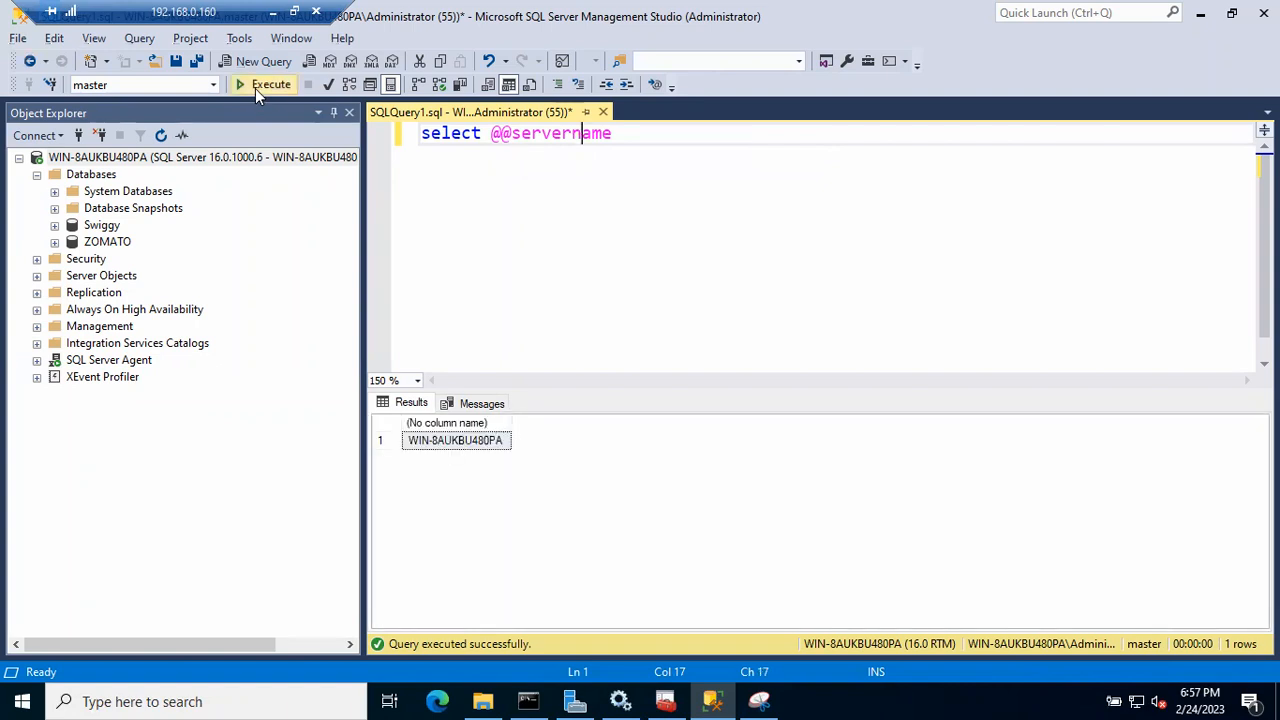
left_click(437, 443)
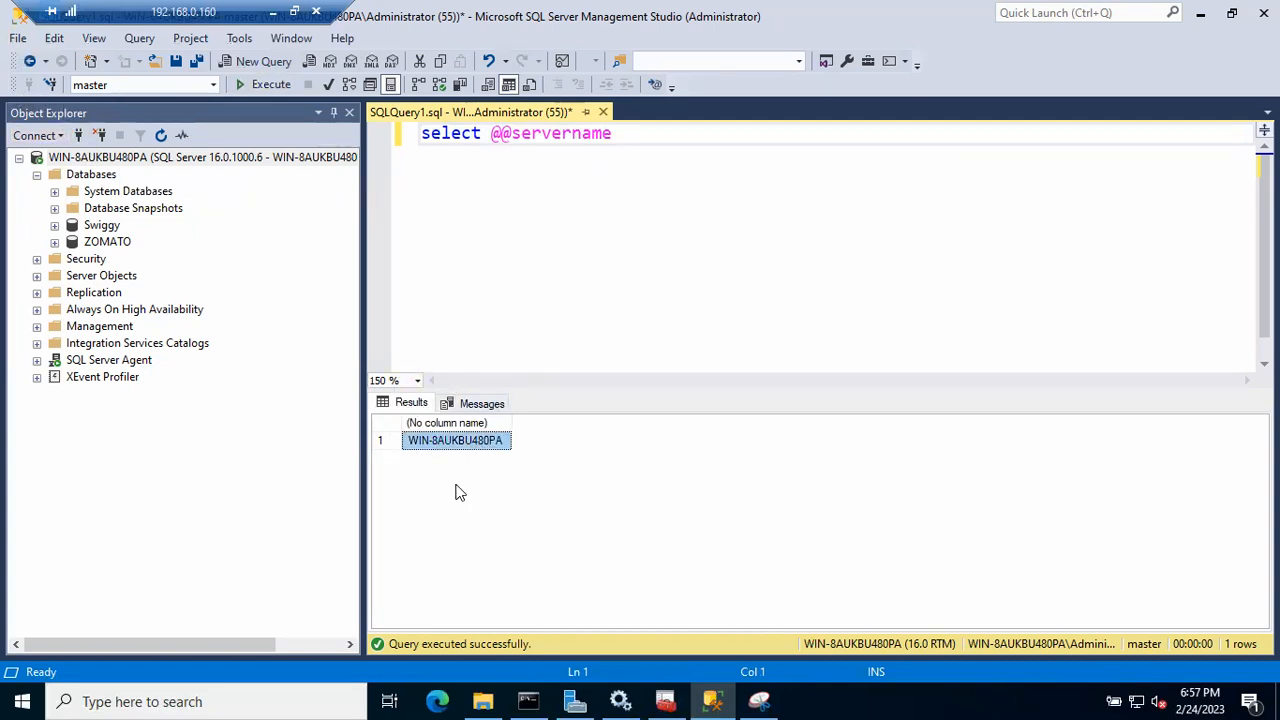
left_click(112, 160)
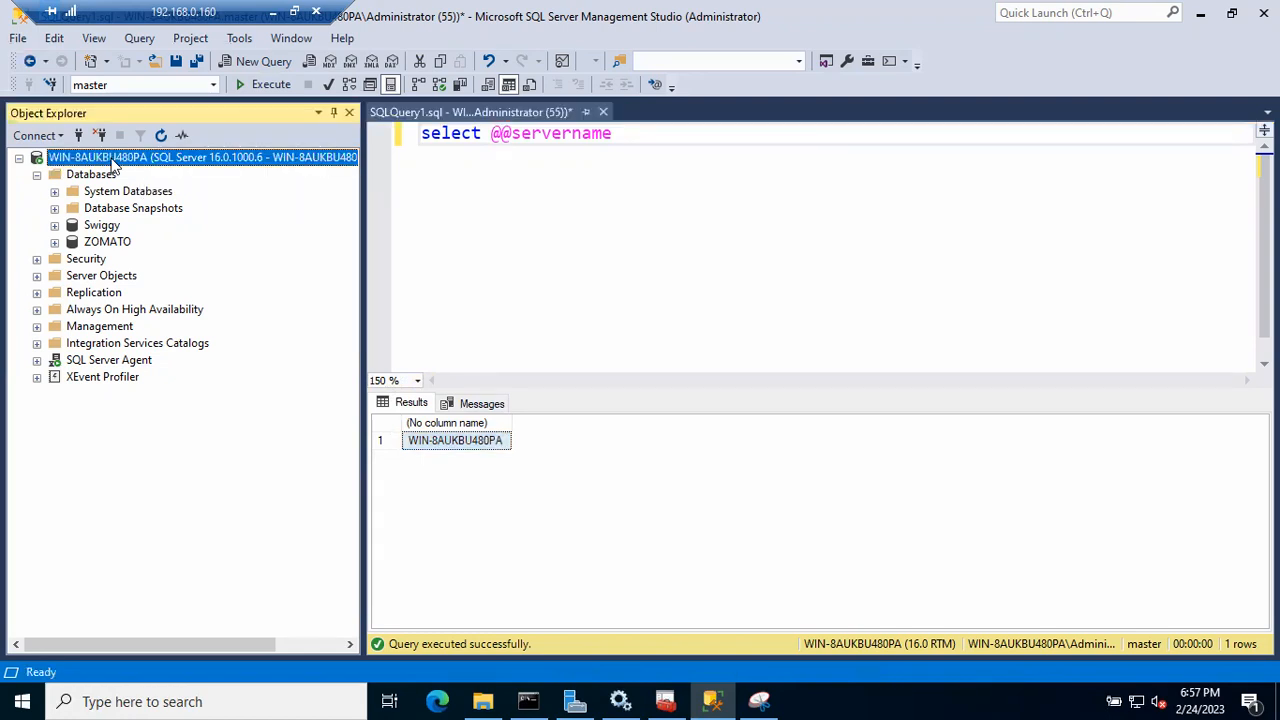
left_click(452, 441)
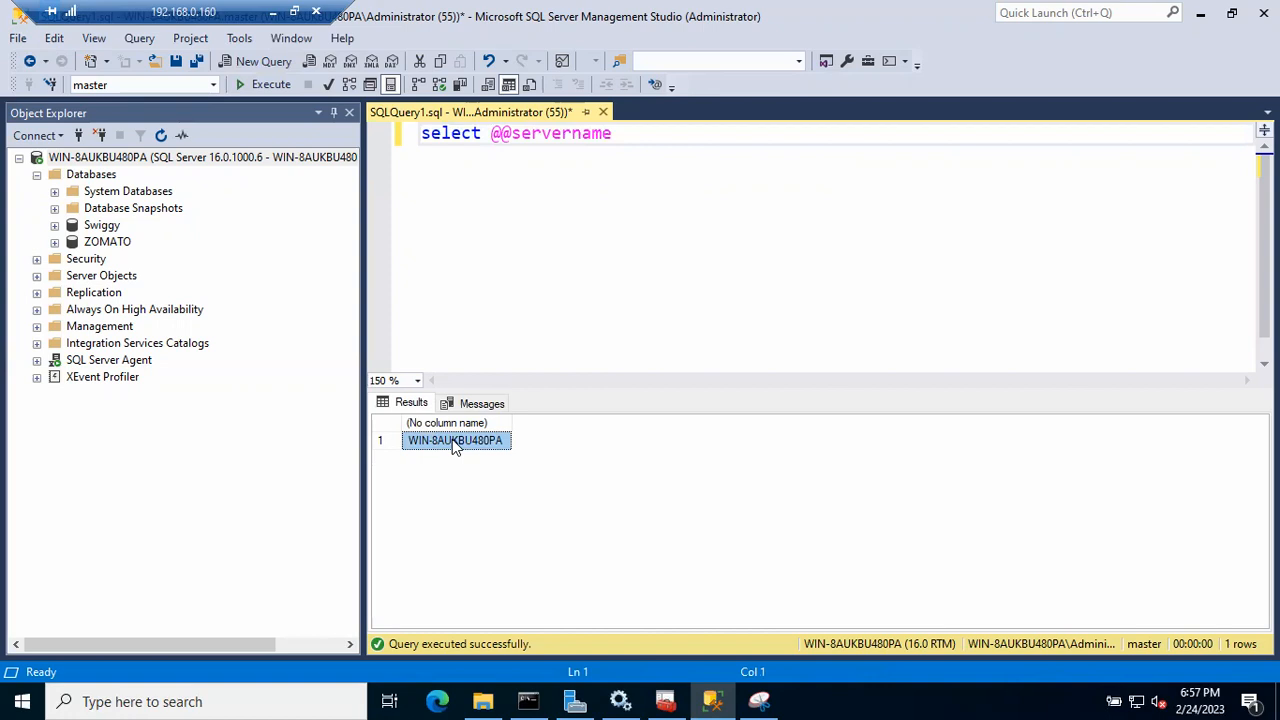
left_click(121, 160)
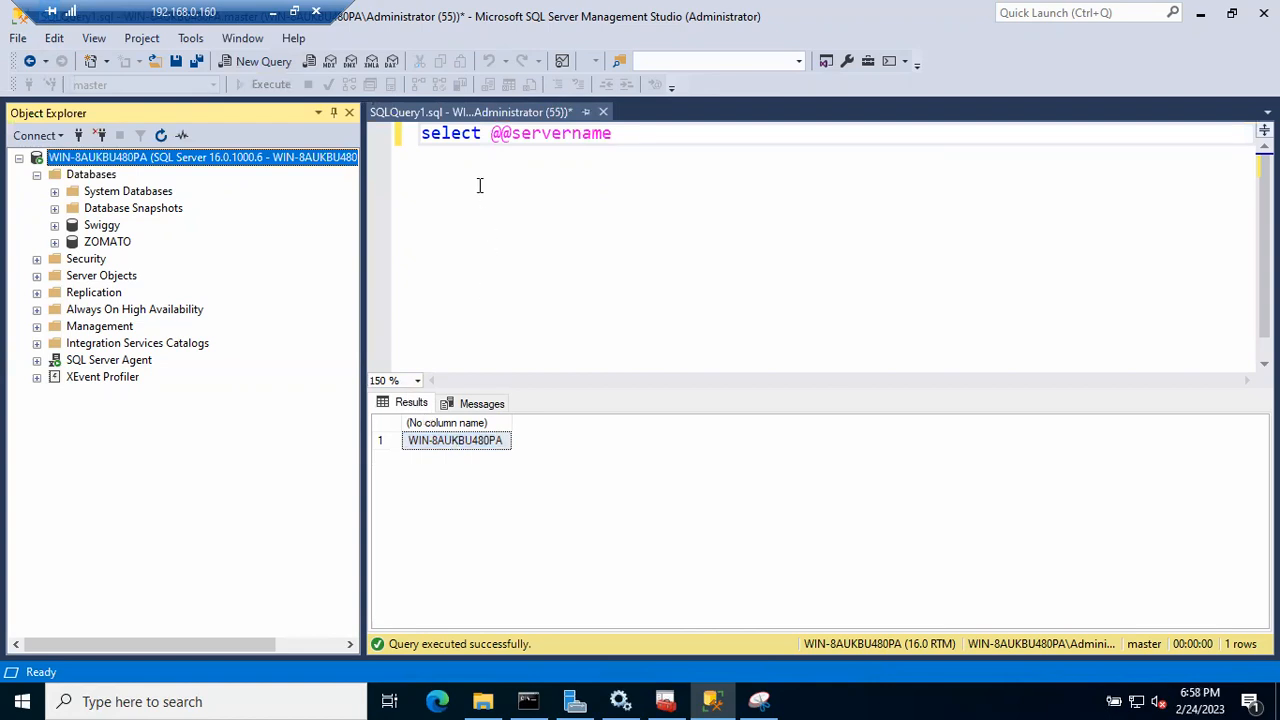
left_click(463, 440)
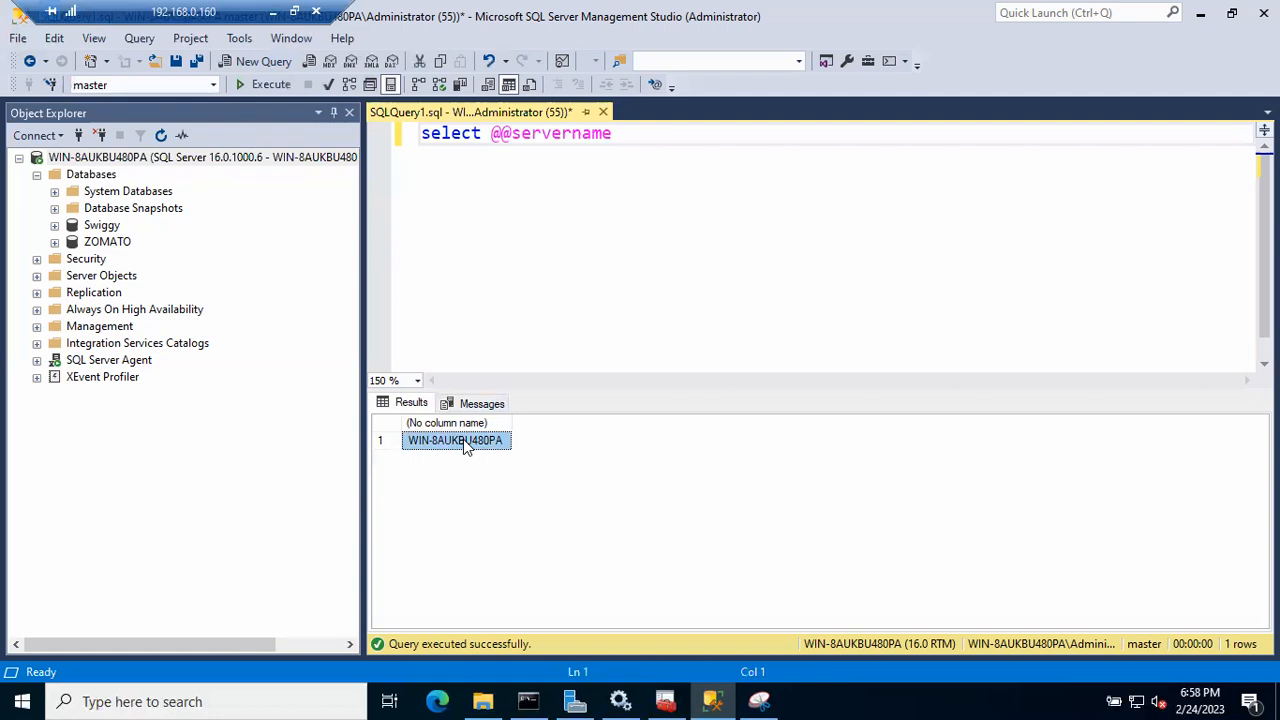
left_click(134, 162)
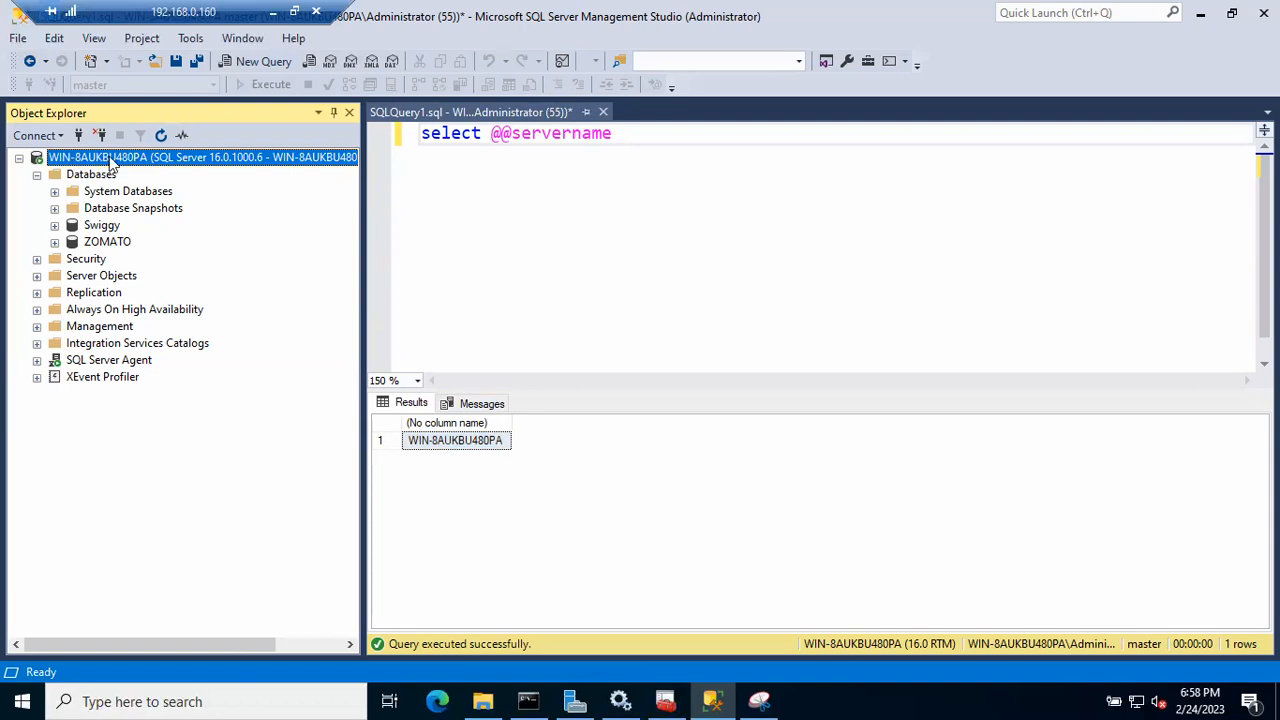
left_click(22, 701)
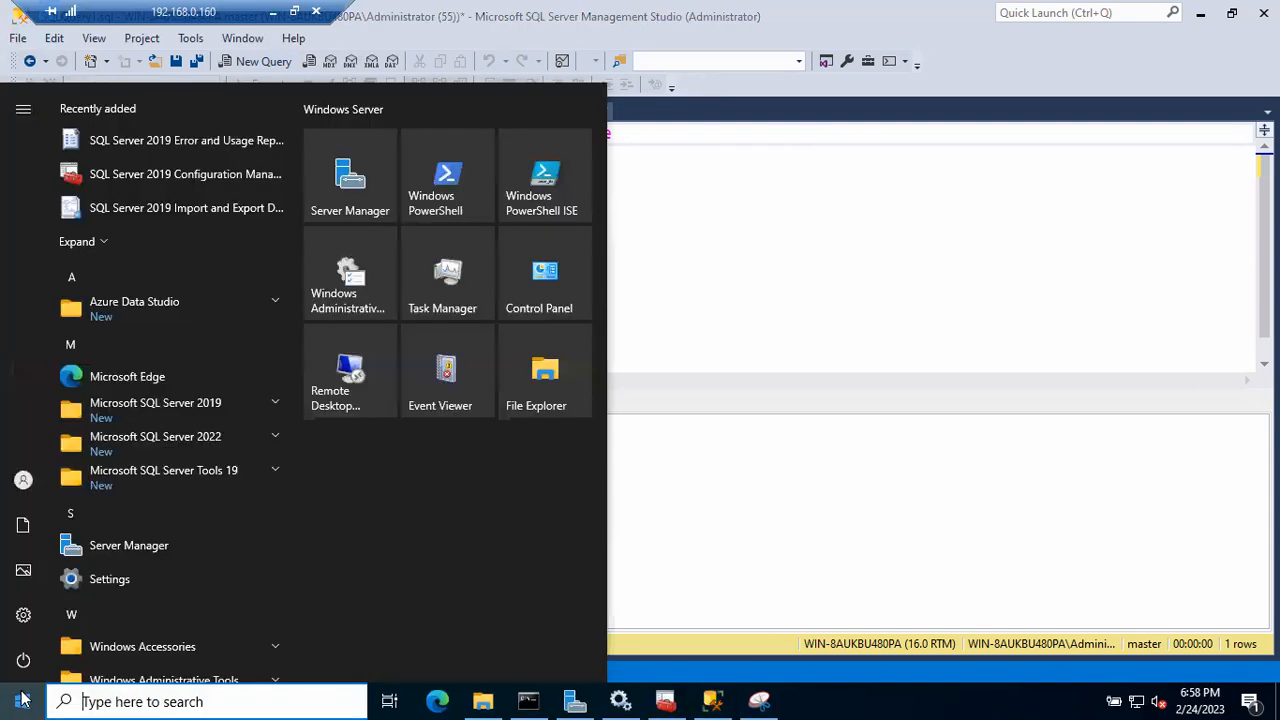
left_click(806, 480)
left_click(90, 160)
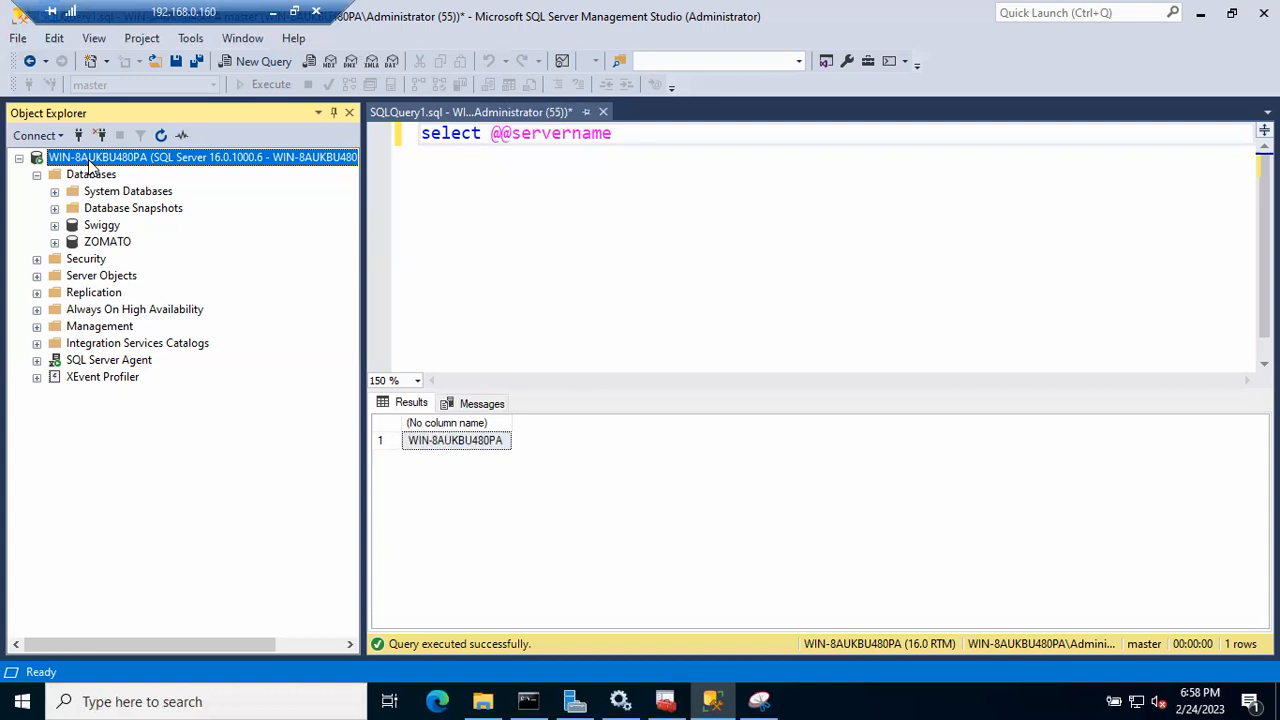
left_click_drag(620, 134, 416, 125)
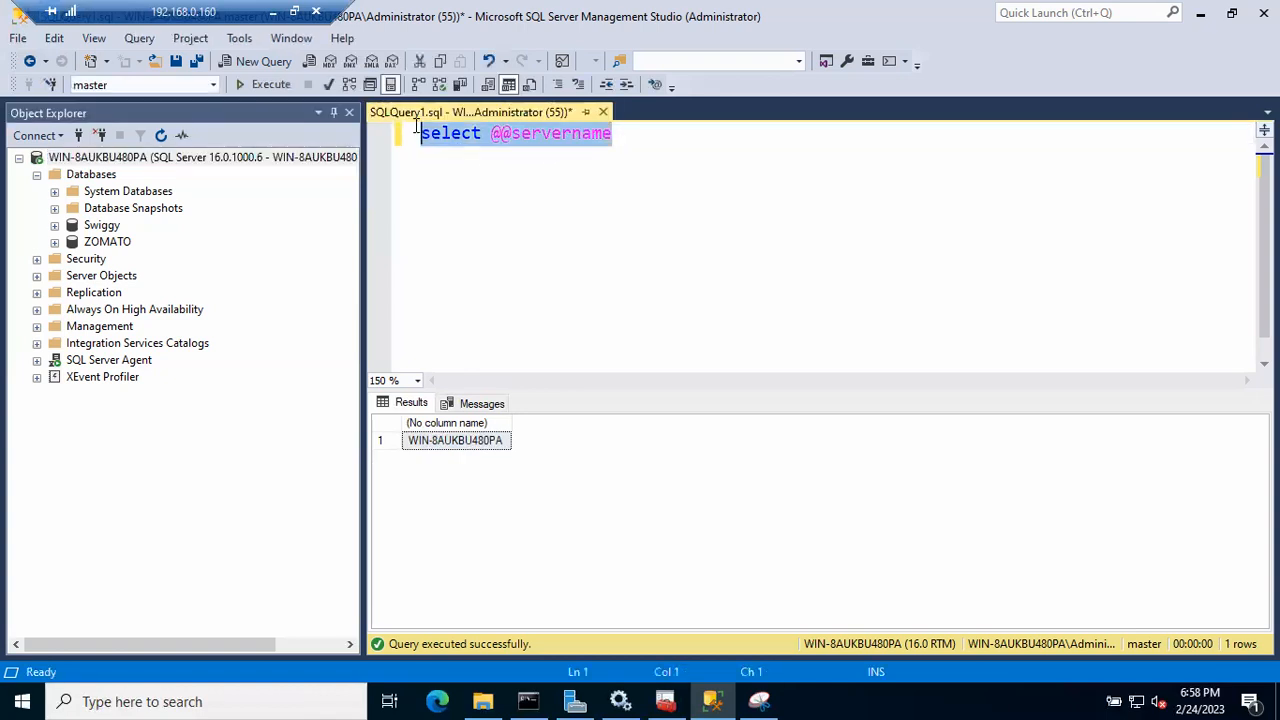
left_click(266, 84)
left_click(134, 161)
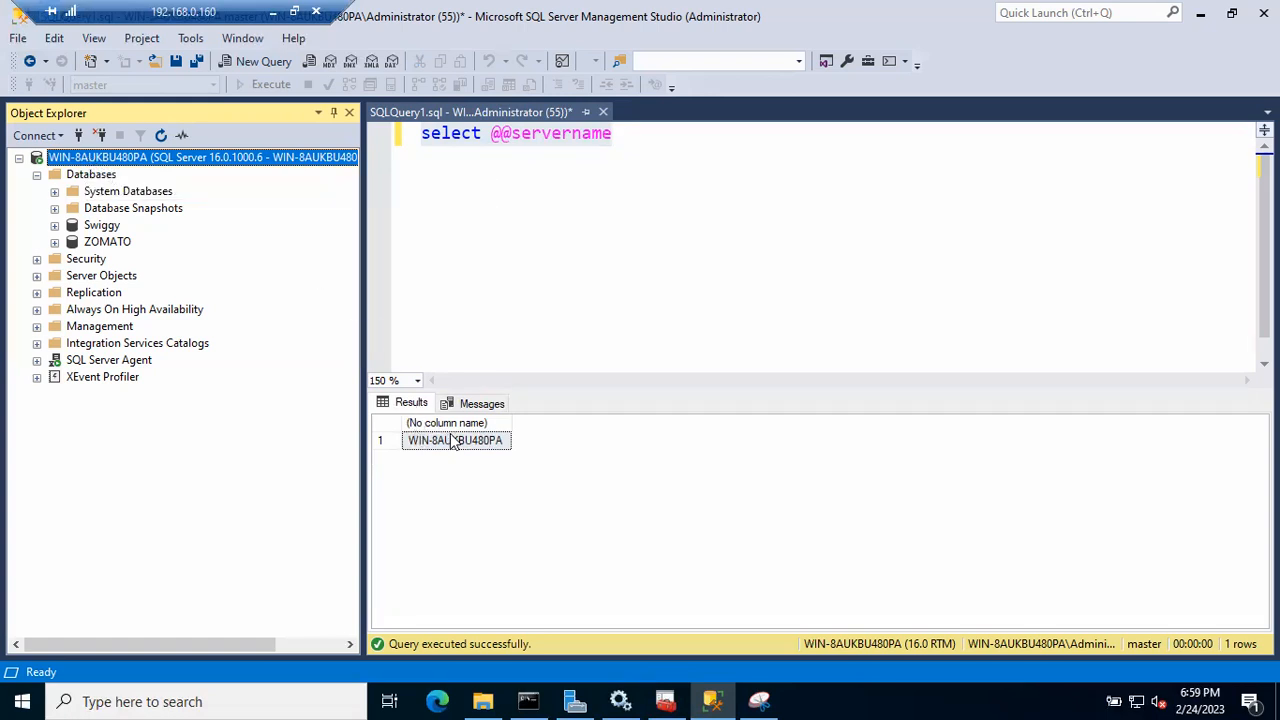
left_click(640, 138)
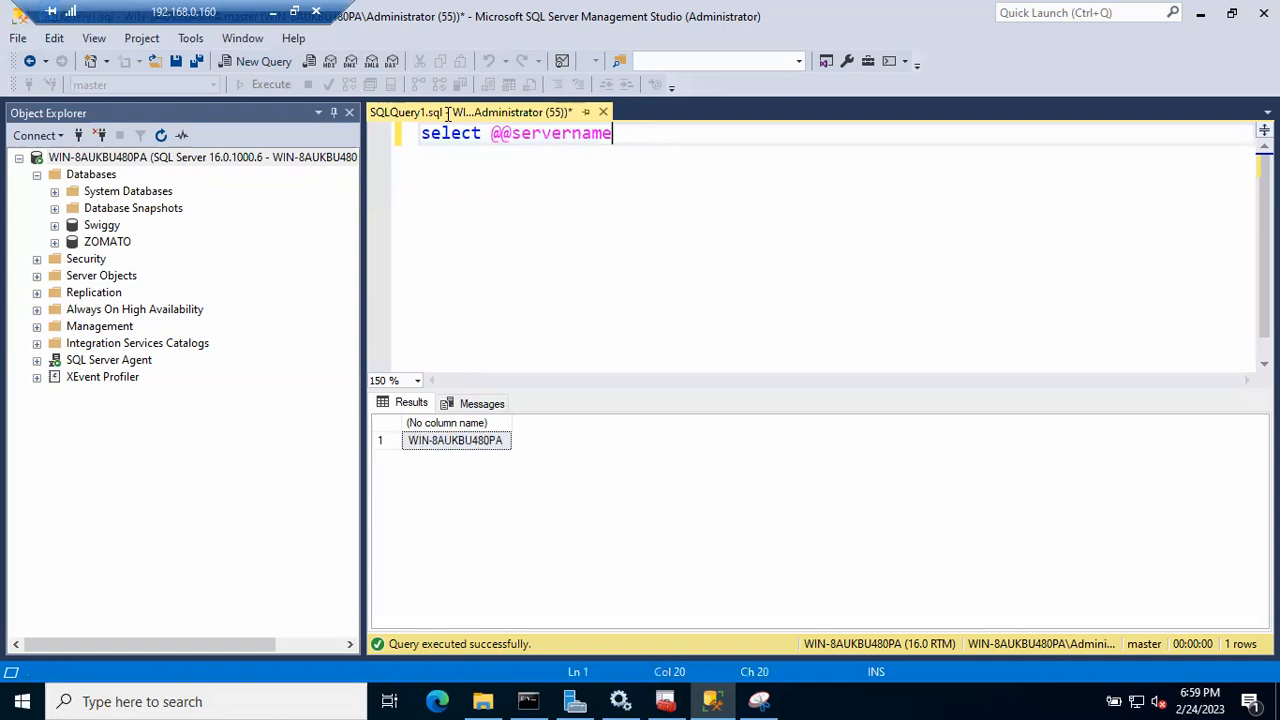
key("shift+Home")
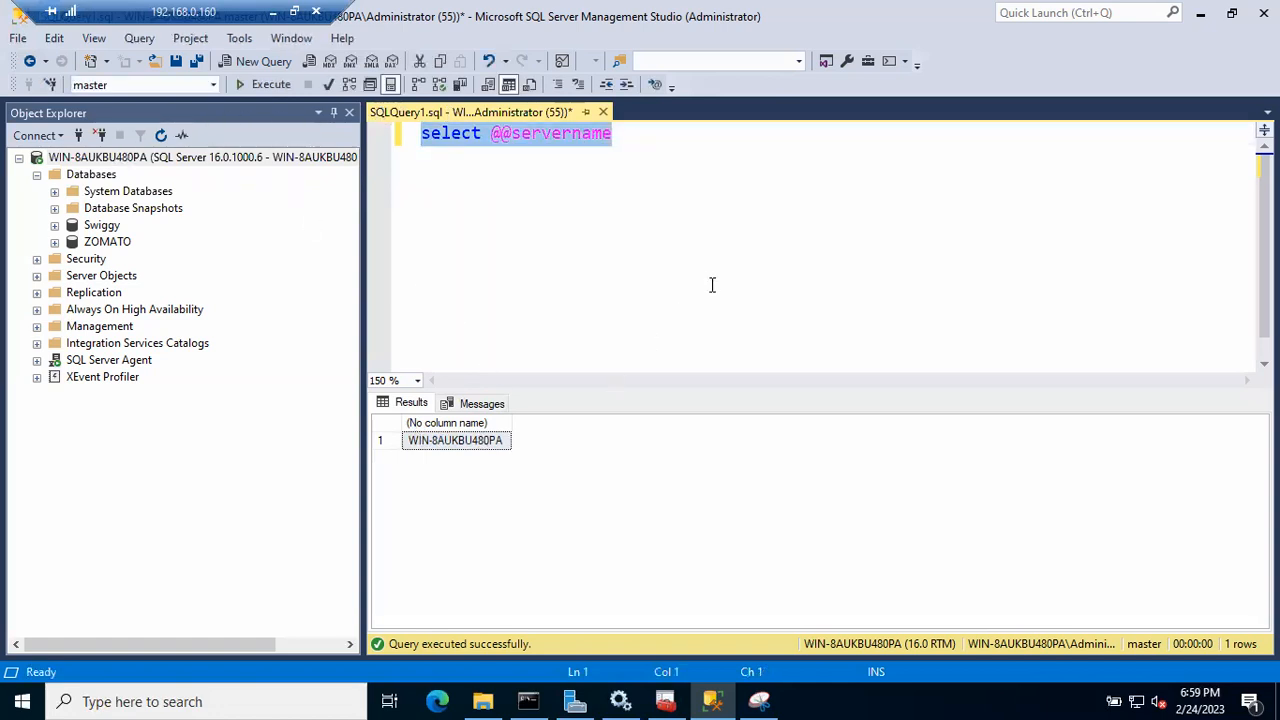
left_click(673, 174)
- Add lines Sp_dropserver 'WIN-8AUKBU480PA' and Sp_addserver 'Batch48', local below the query
key("Return")
type("Sp_dropserver")
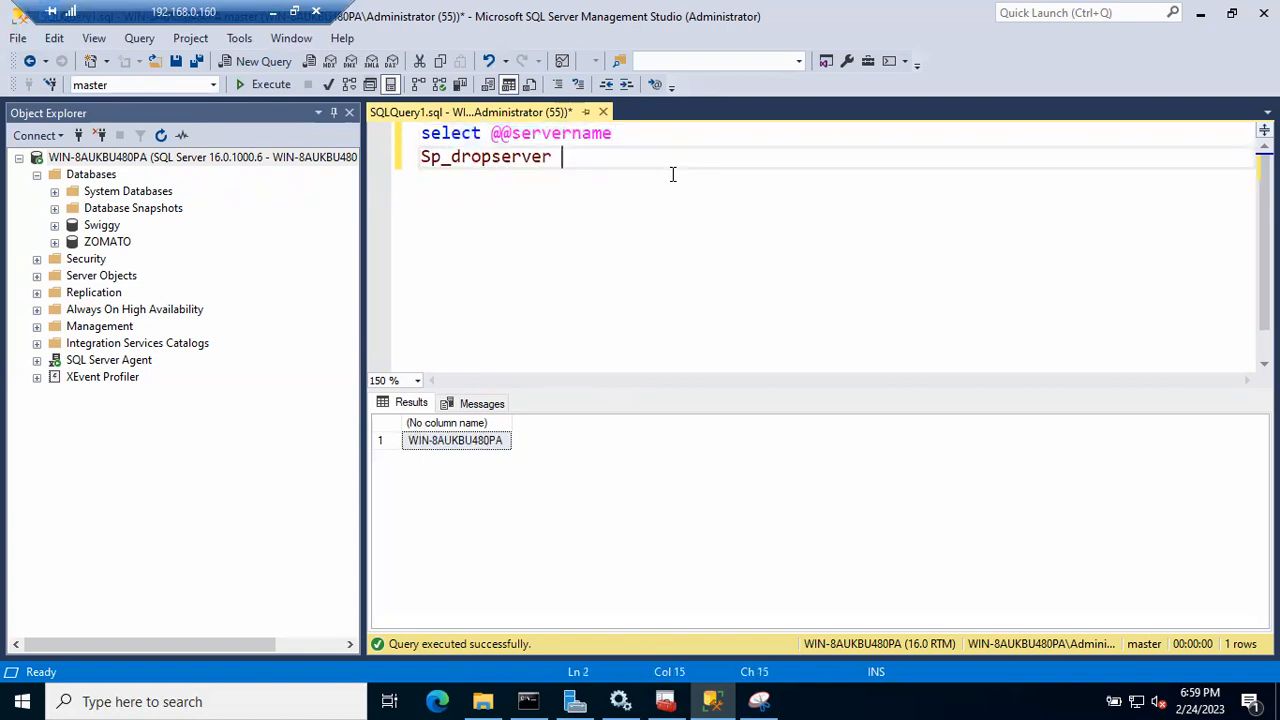
left_click(497, 444)
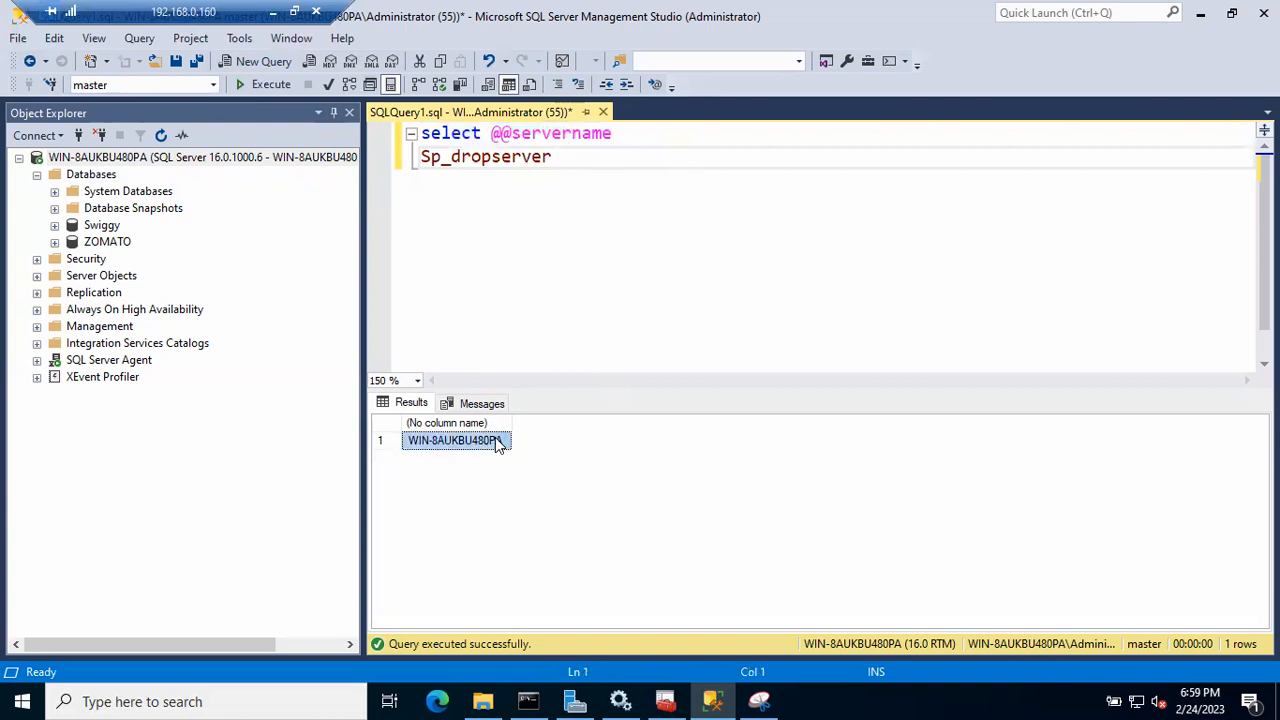
left_click(568, 159)
type("'")
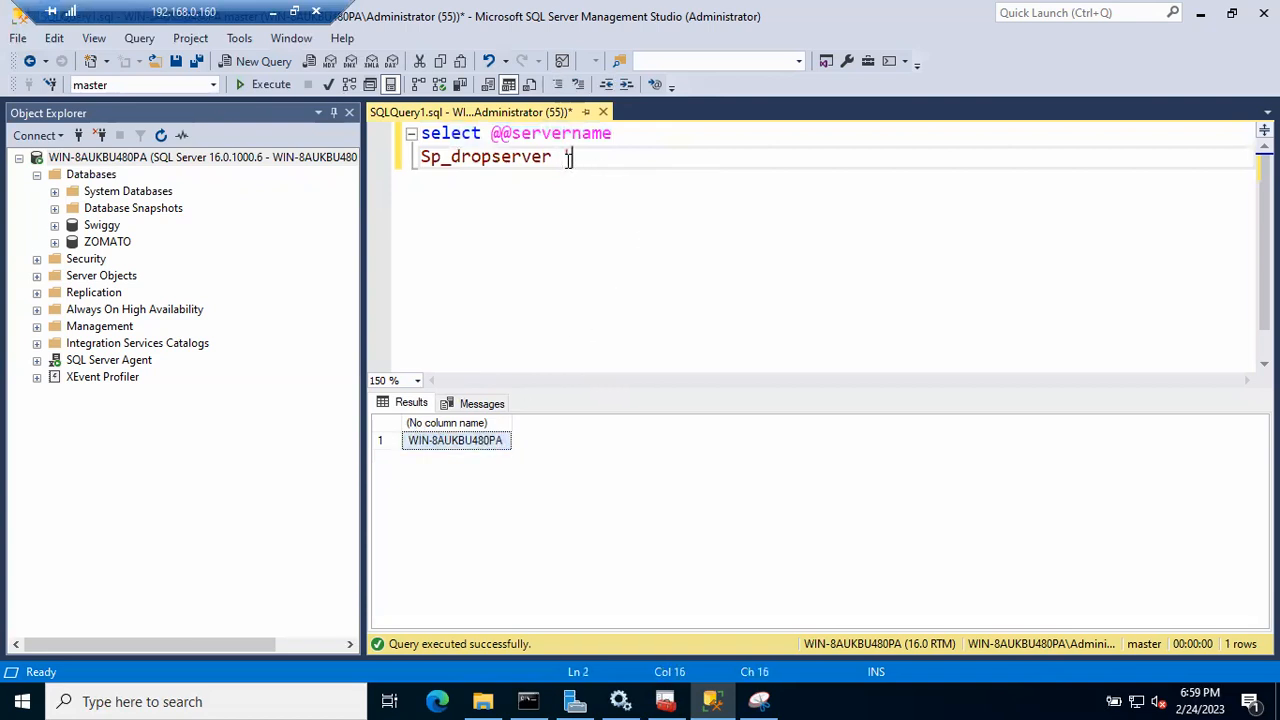
type("WIN-8AUKBU480PA")
type("'")
key("Return")
type("S")
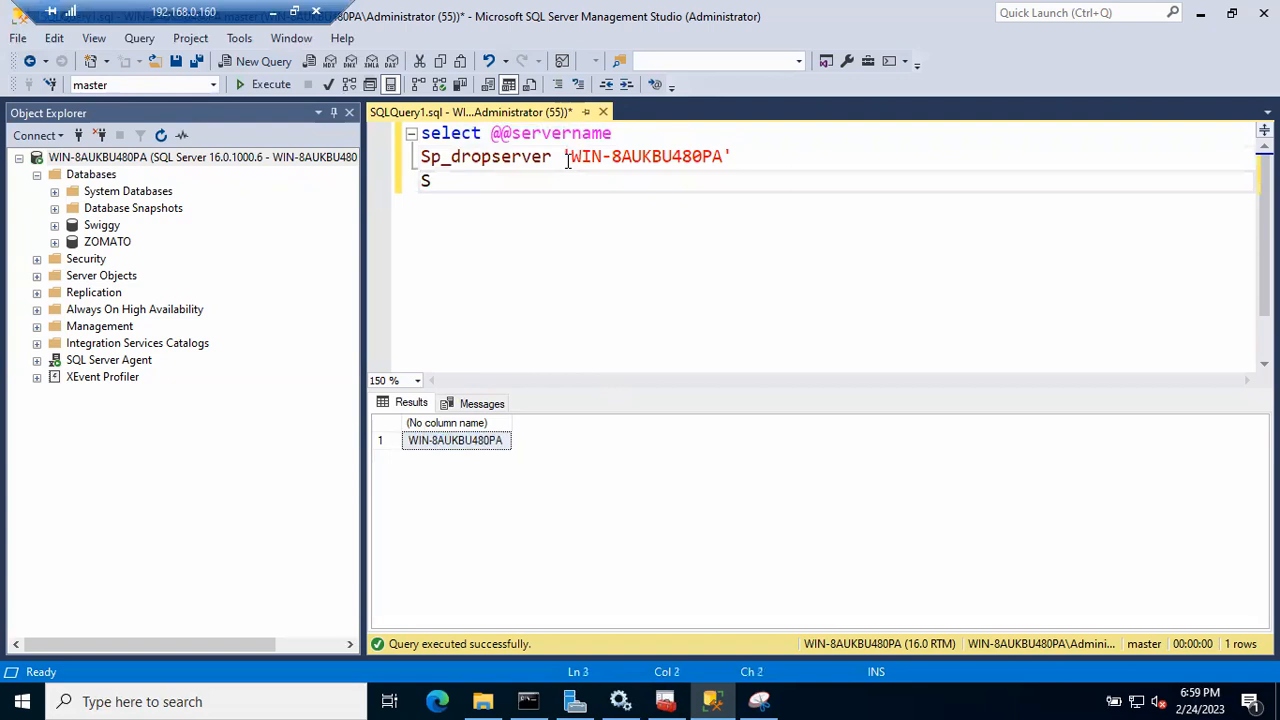
type("p_addserve")
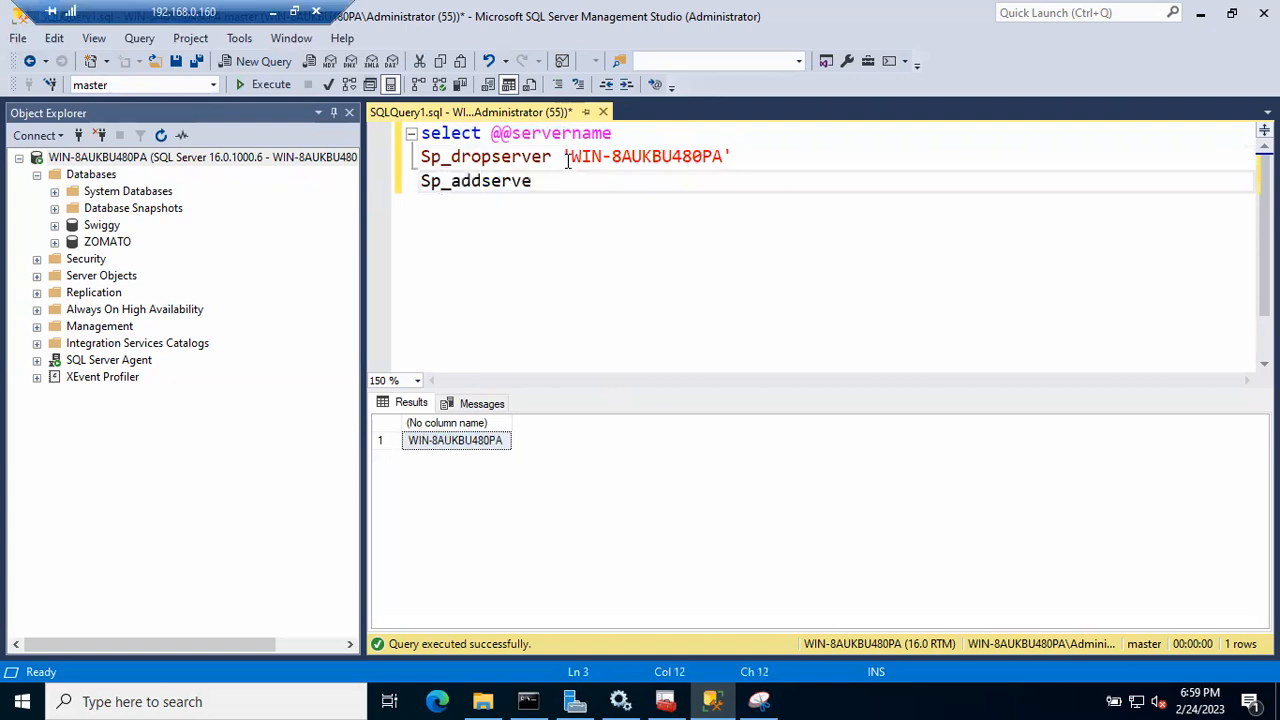
type("r 'Batch48")
type("', 1")
type("ocal")
- Review the new drop and add server lines and the server-name query line
left_click_drag(733, 183, 420, 157)
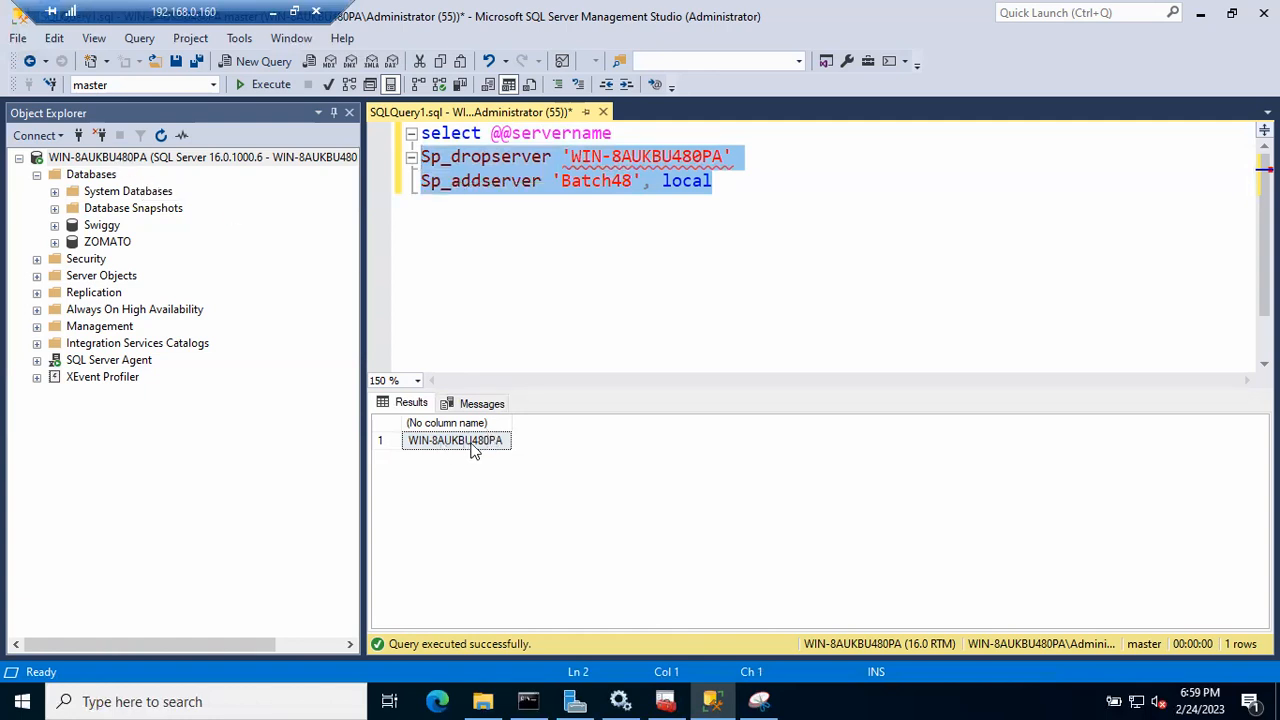
left_click_drag(712, 183, 388, 160)
left_click(589, 160)
left_click_drag(565, 178, 613, 182)
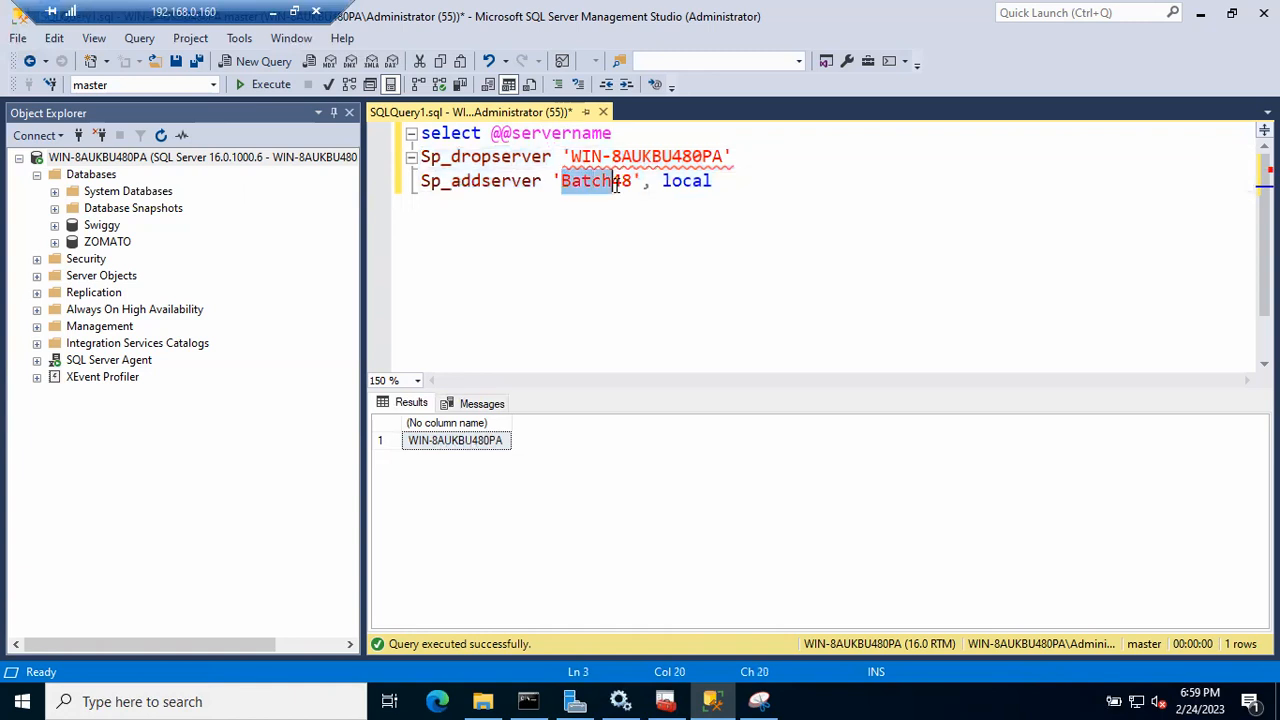
left_click(626, 219)
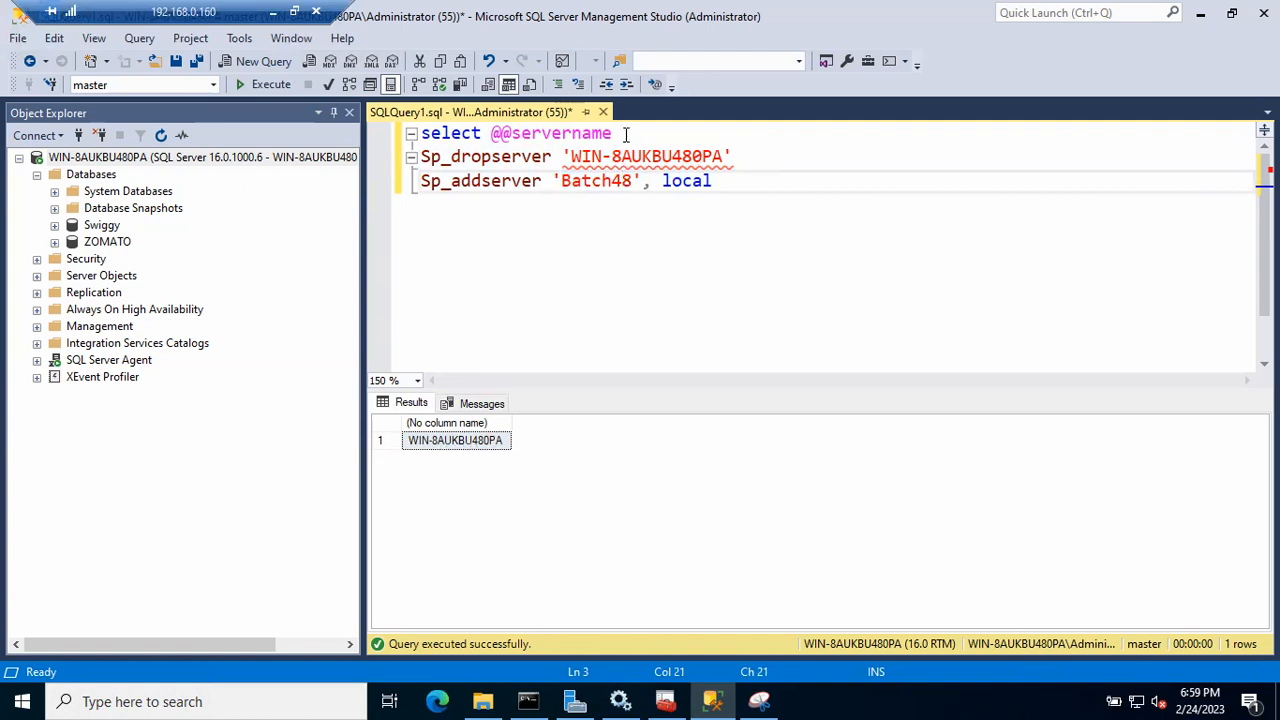
left_click_drag(625, 133, 410, 140)
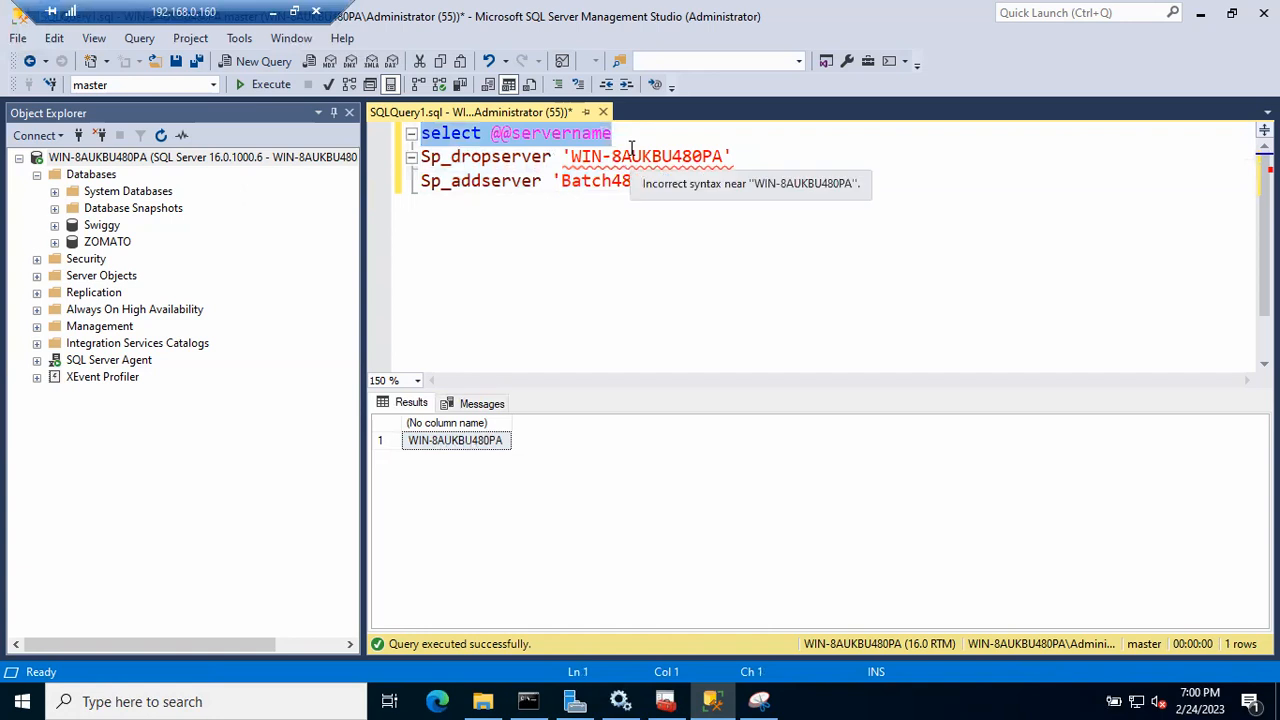
left_click(175, 160)
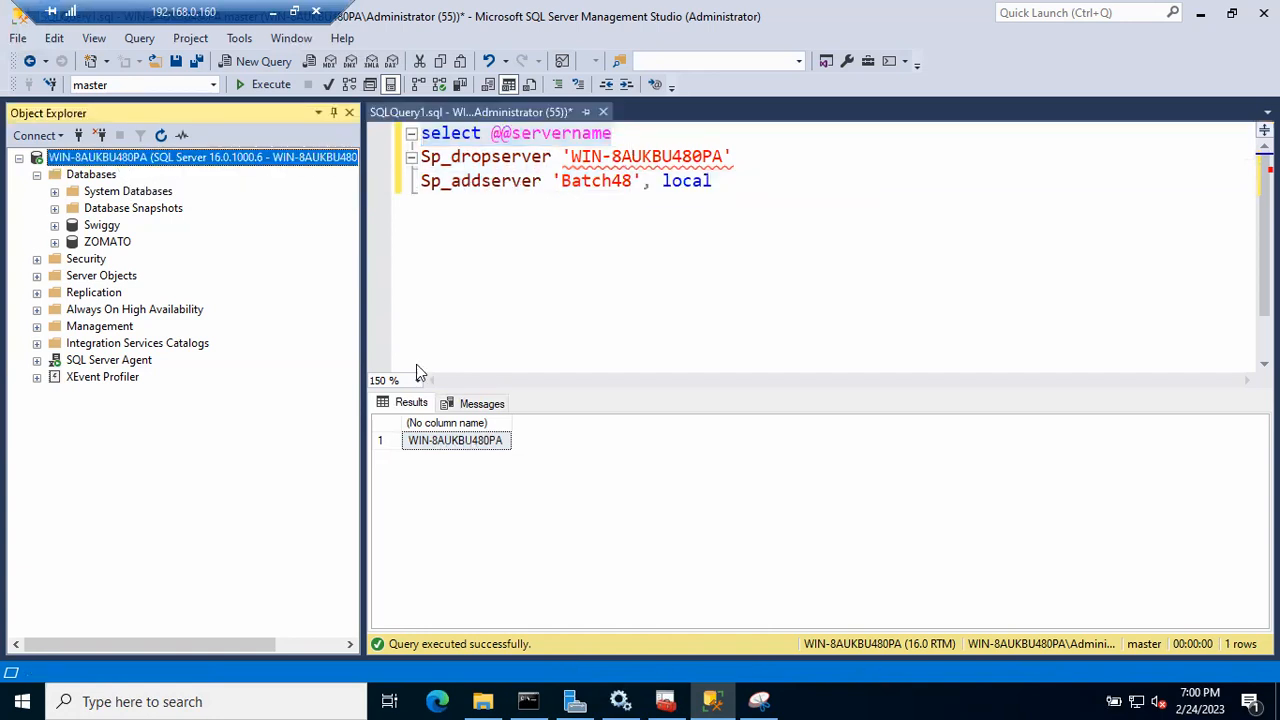
left_click(443, 445)
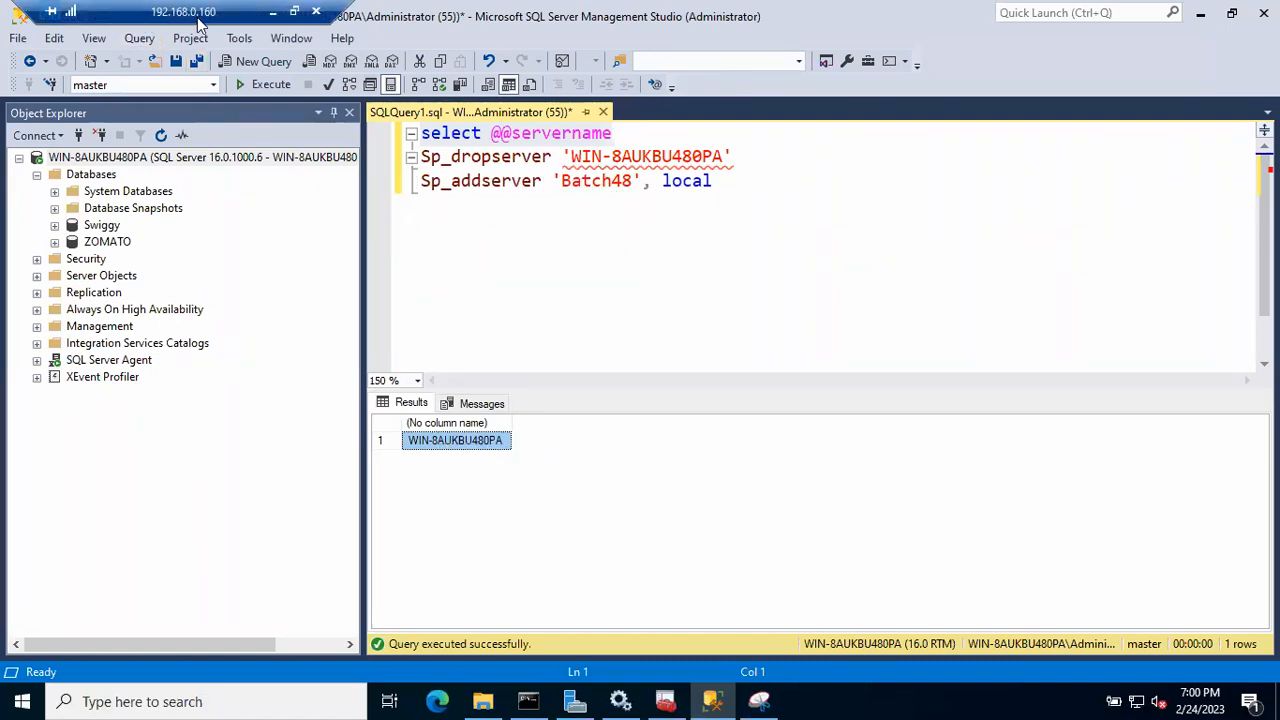
left_click(100, 160)
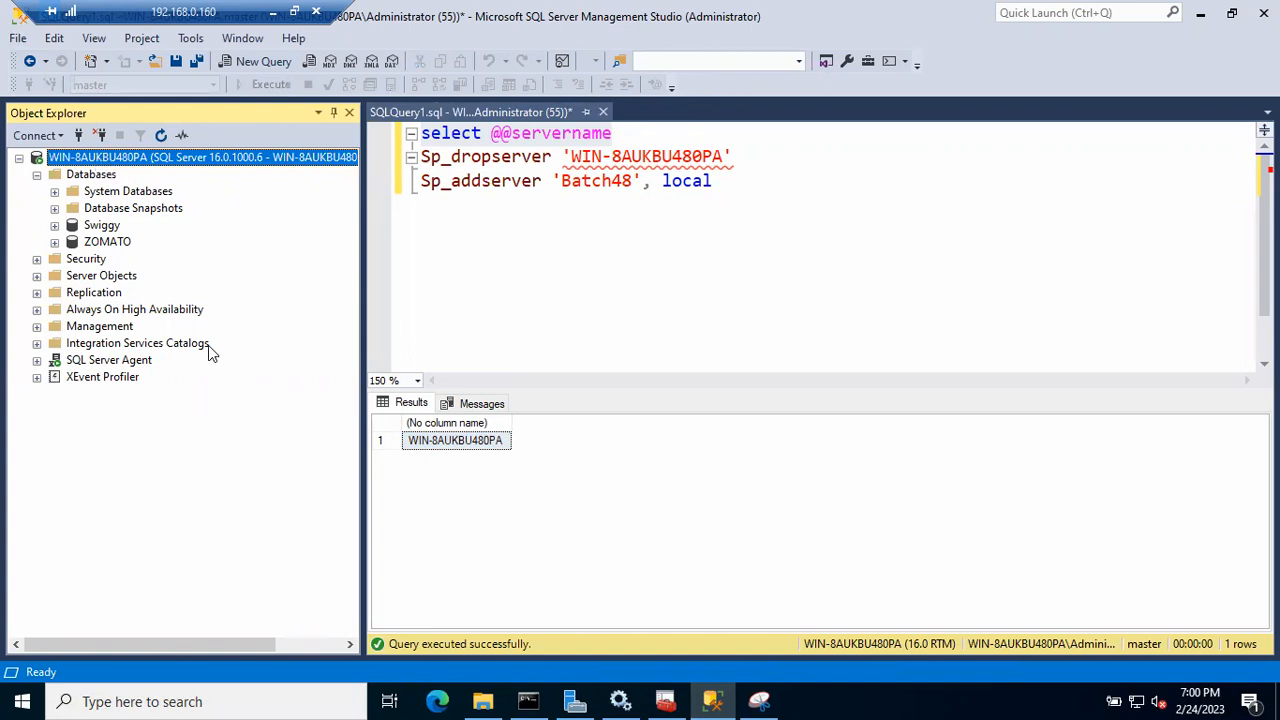
- Begin a new connection to server BATCH48, then cancel it
left_click(77, 136)
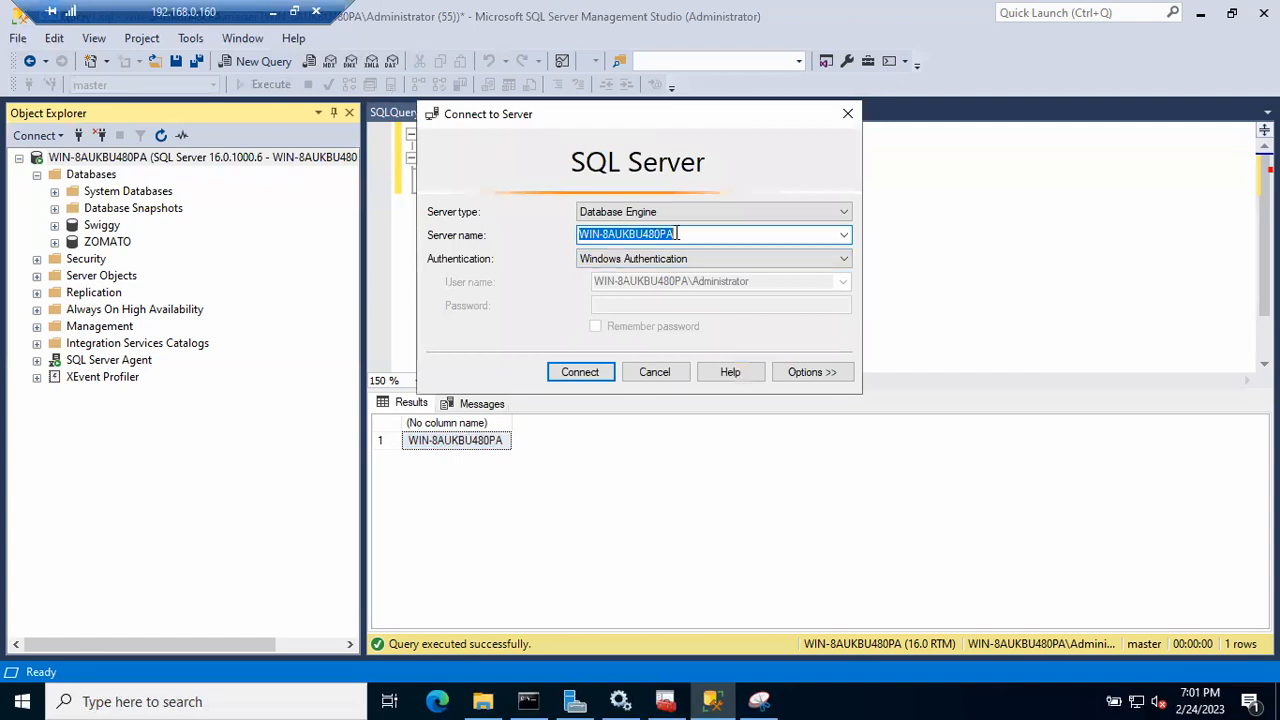
type("BATCH48")
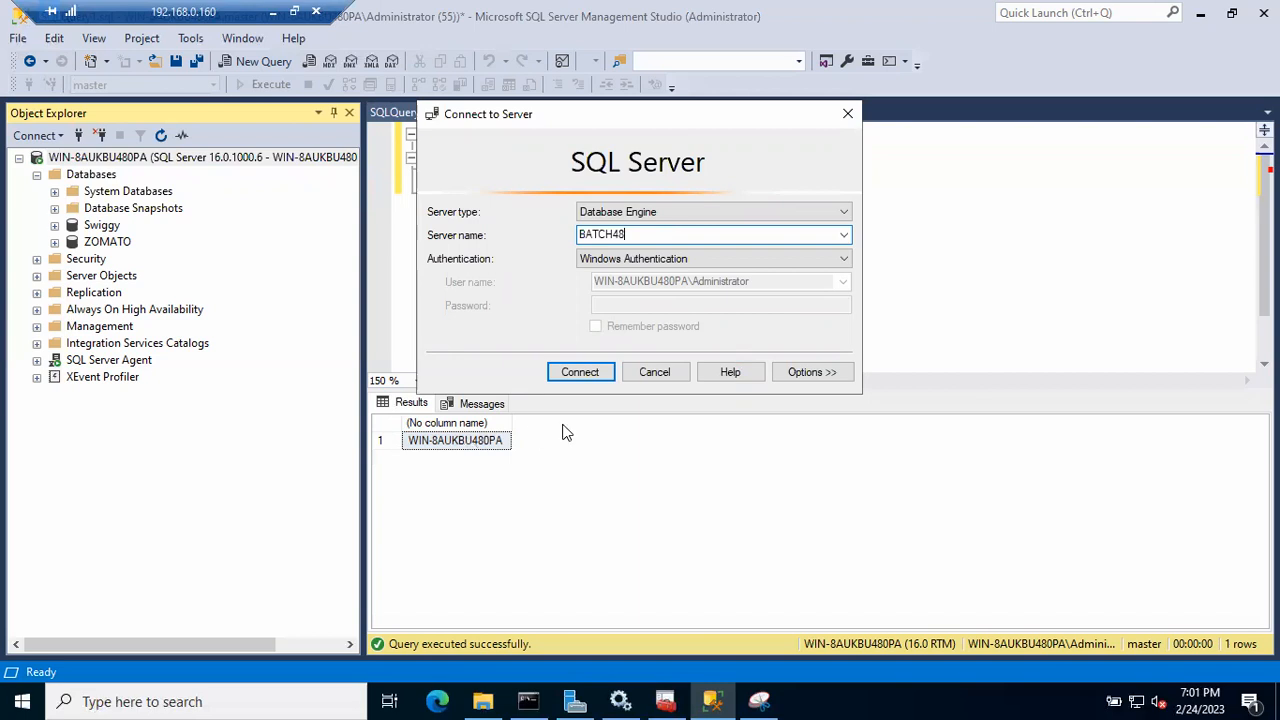
left_click(646, 373)
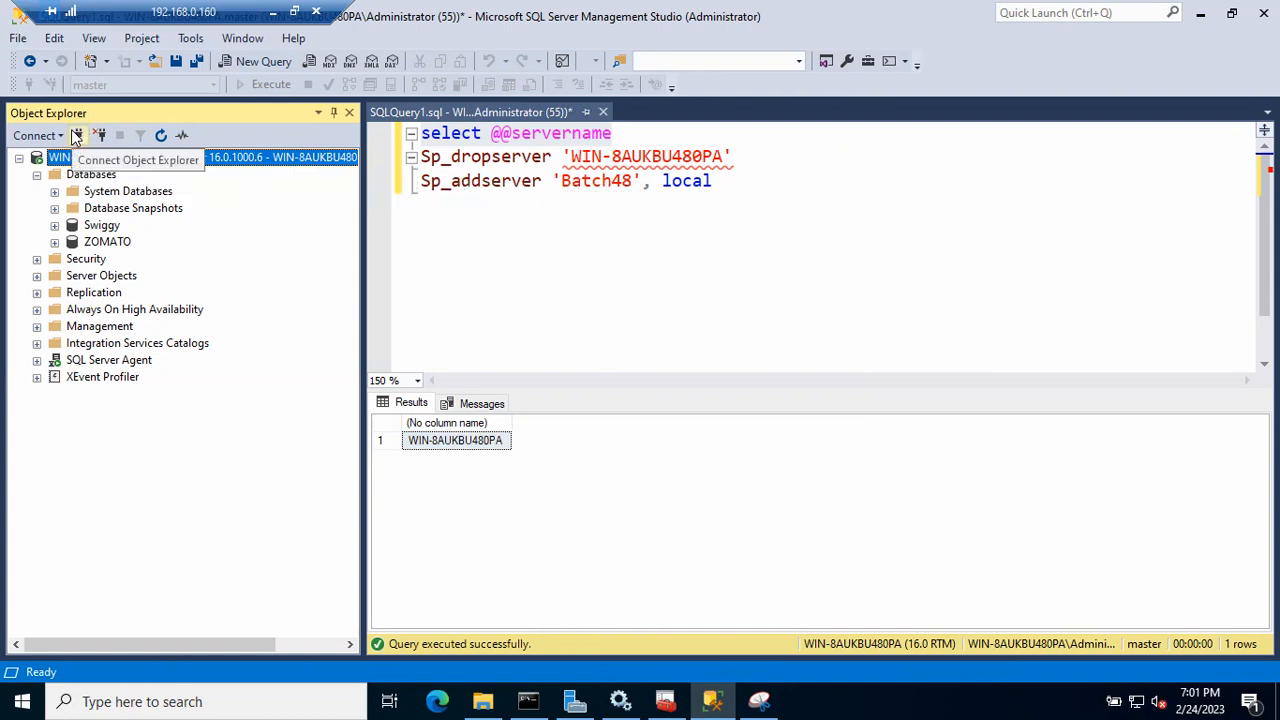
- Minimize the remote session to reveal the local patching precautions notes
left_click_drag(612, 133, 320, 130)
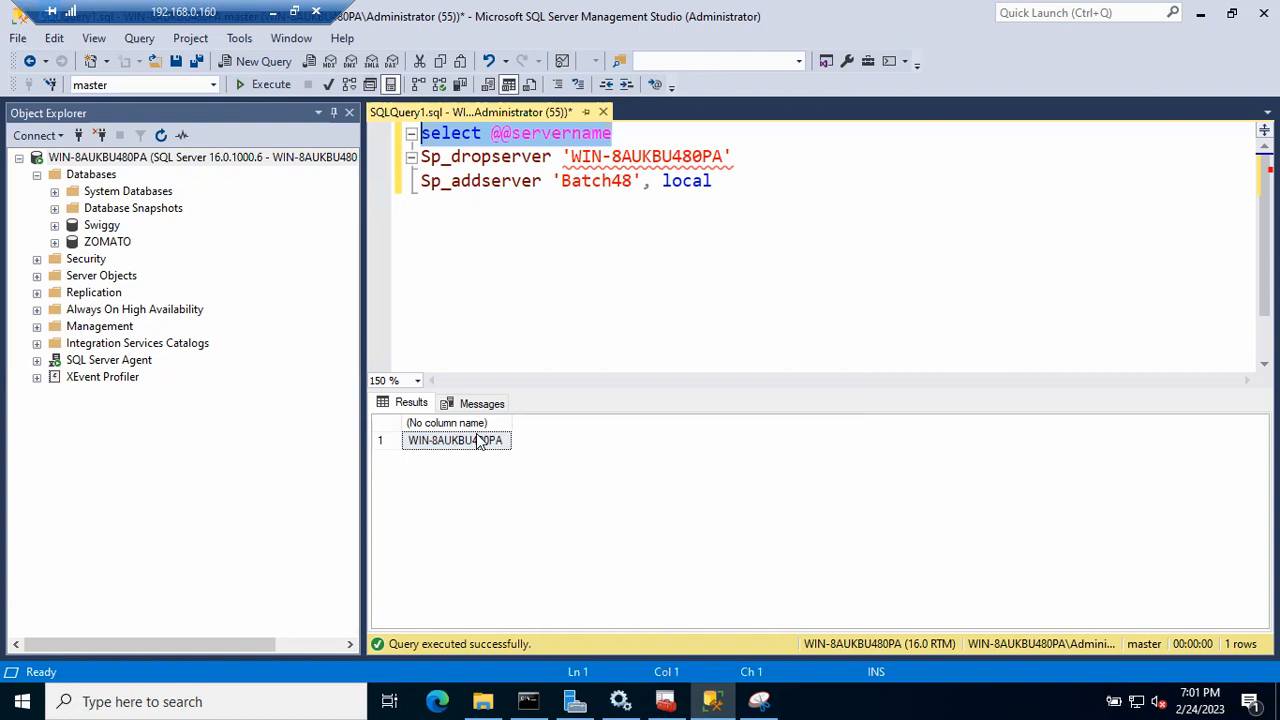
left_click(135, 158)
left_click(274, 12)
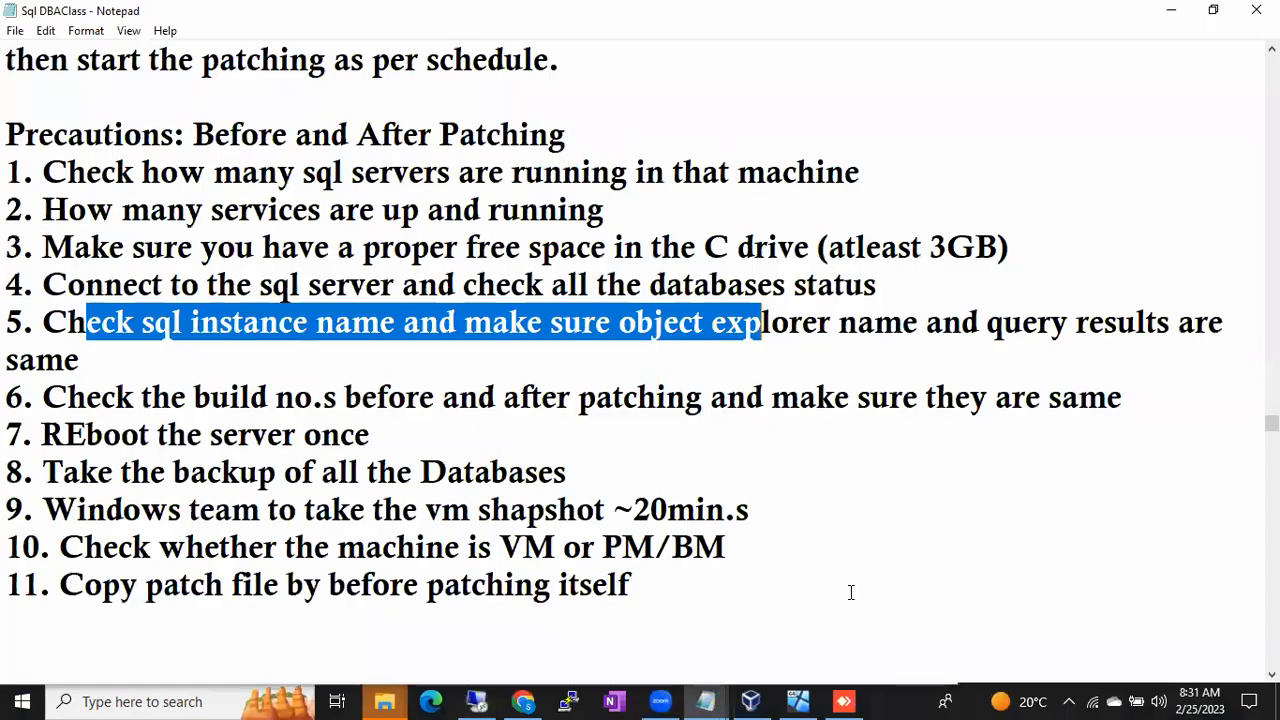
- Launch mstsc and enter BATCH48.microsoft.com as the computer to connect to
key("super+r")
type("mstsc")
key("Return")
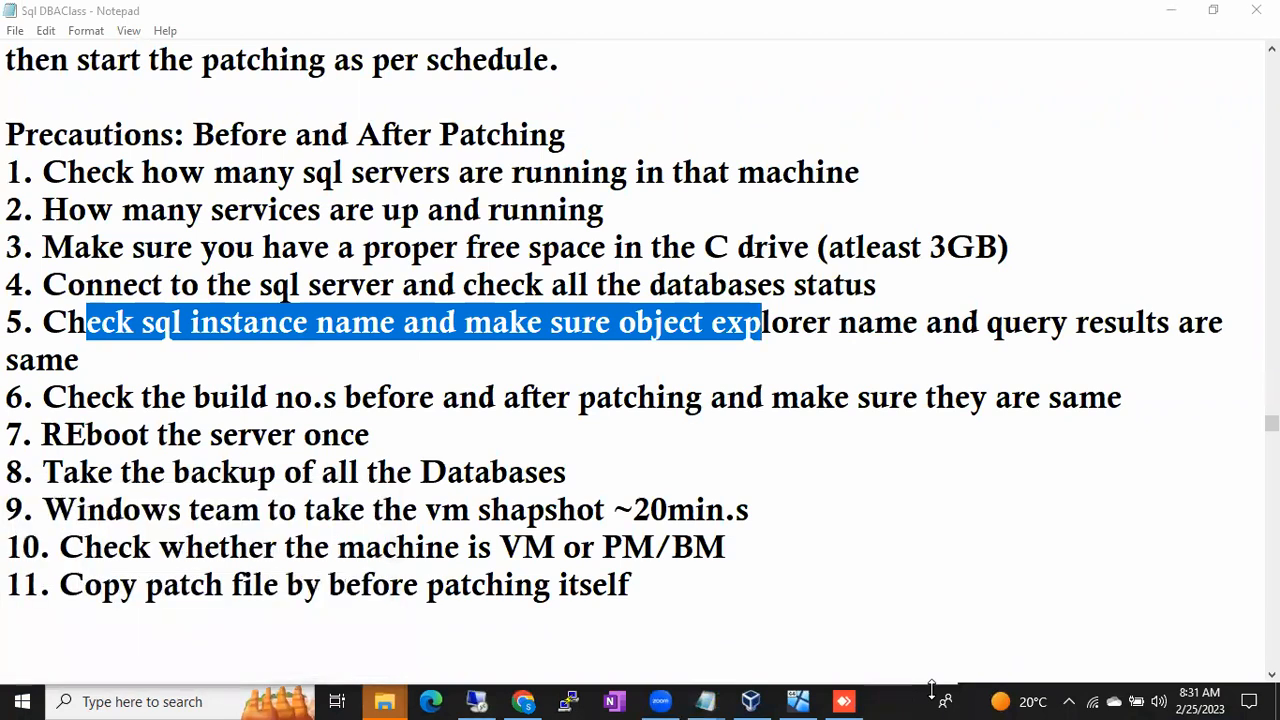
type("BA")
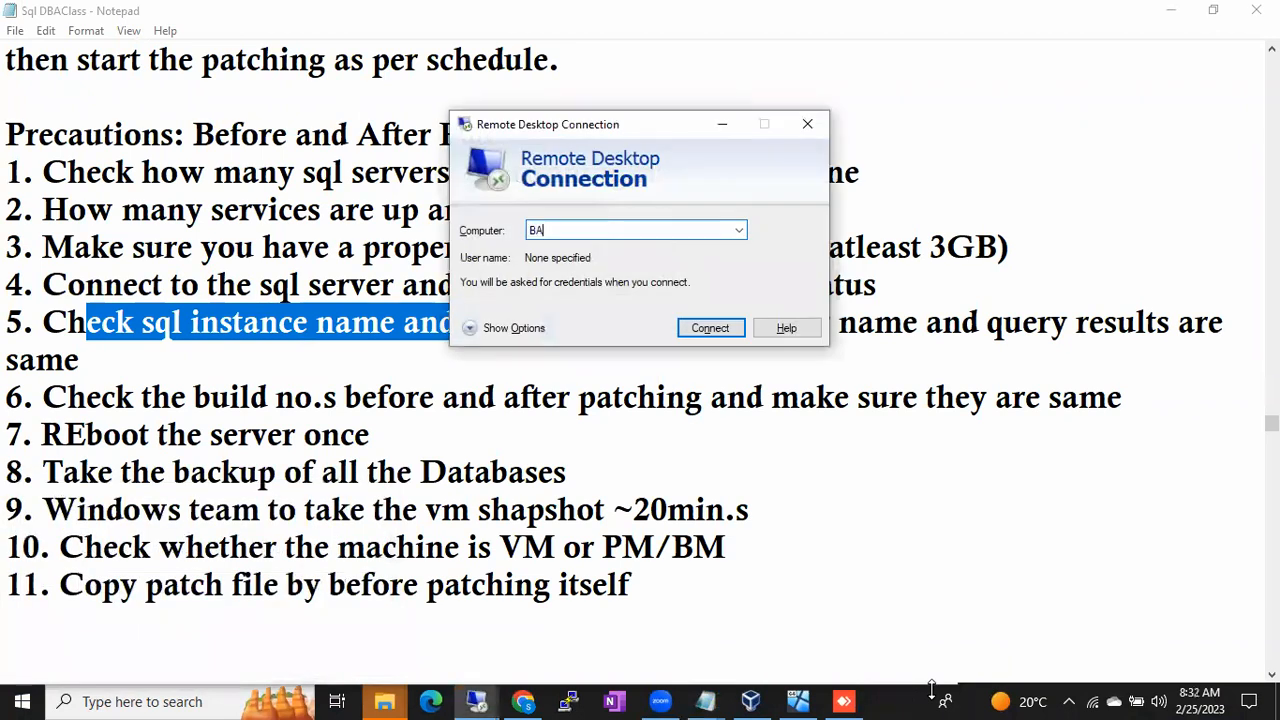
type("TCH.microsoft.com")
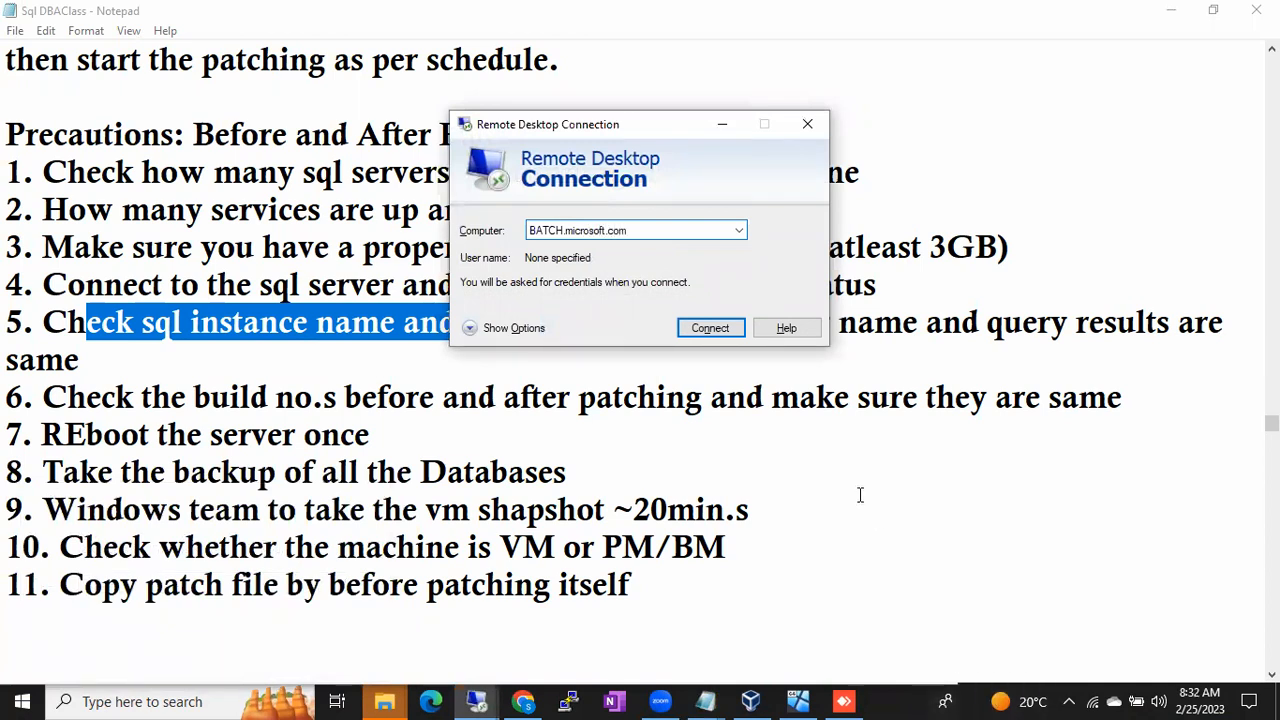
left_click(563, 230)
type("48")
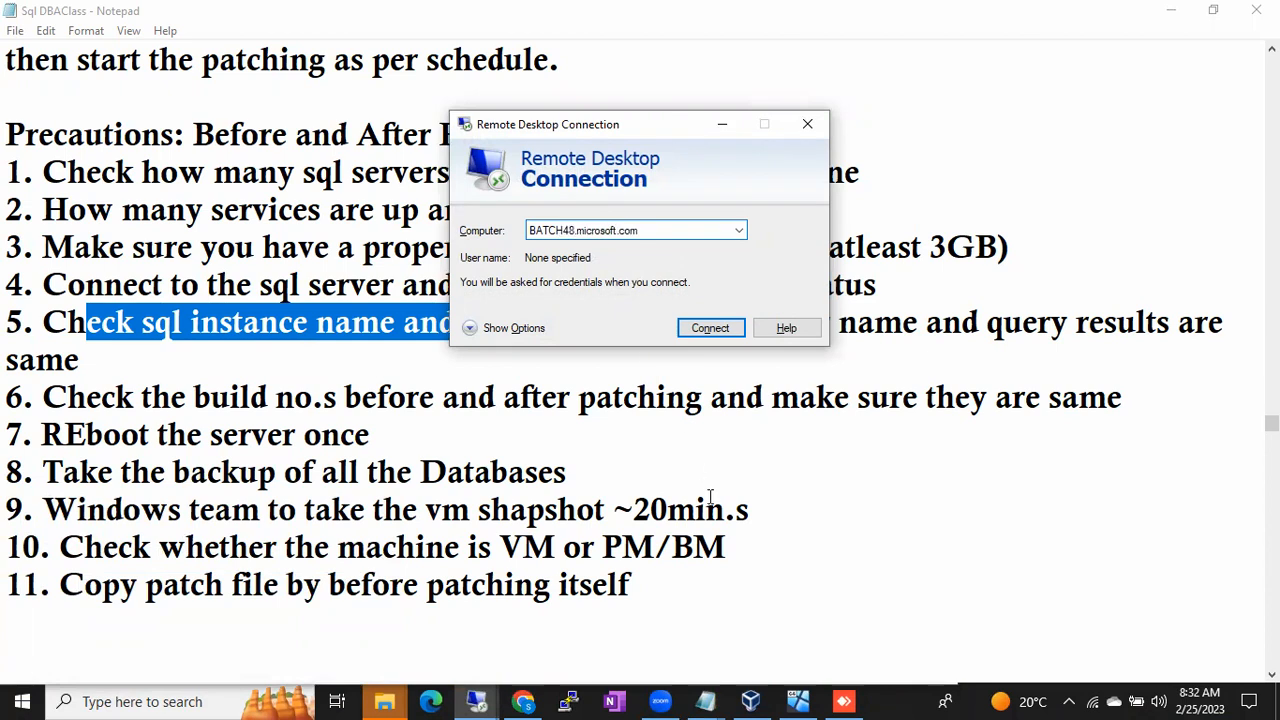
- Switch back to the remote SSMS session and select all three query lines
left_click(480, 700)
left_click(391, 641)
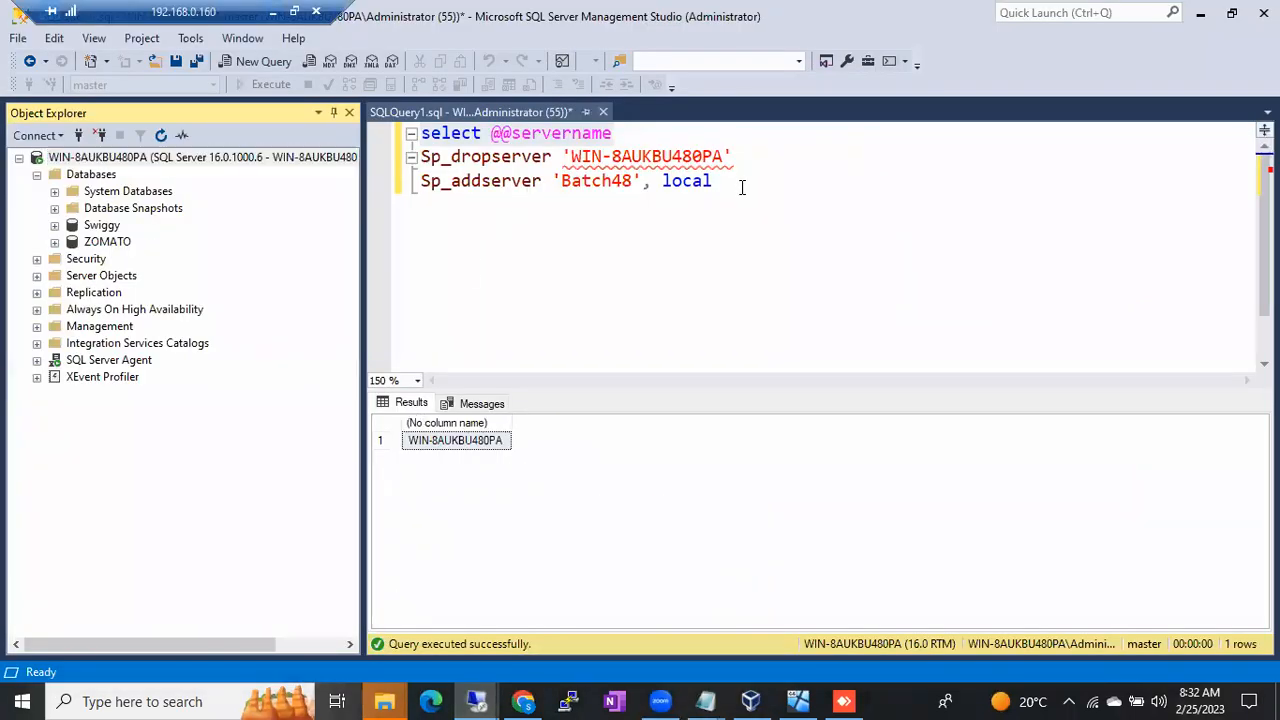
left_click_drag(743, 183, 541, 181)
left_click_drag(399, 148, 393, 143)
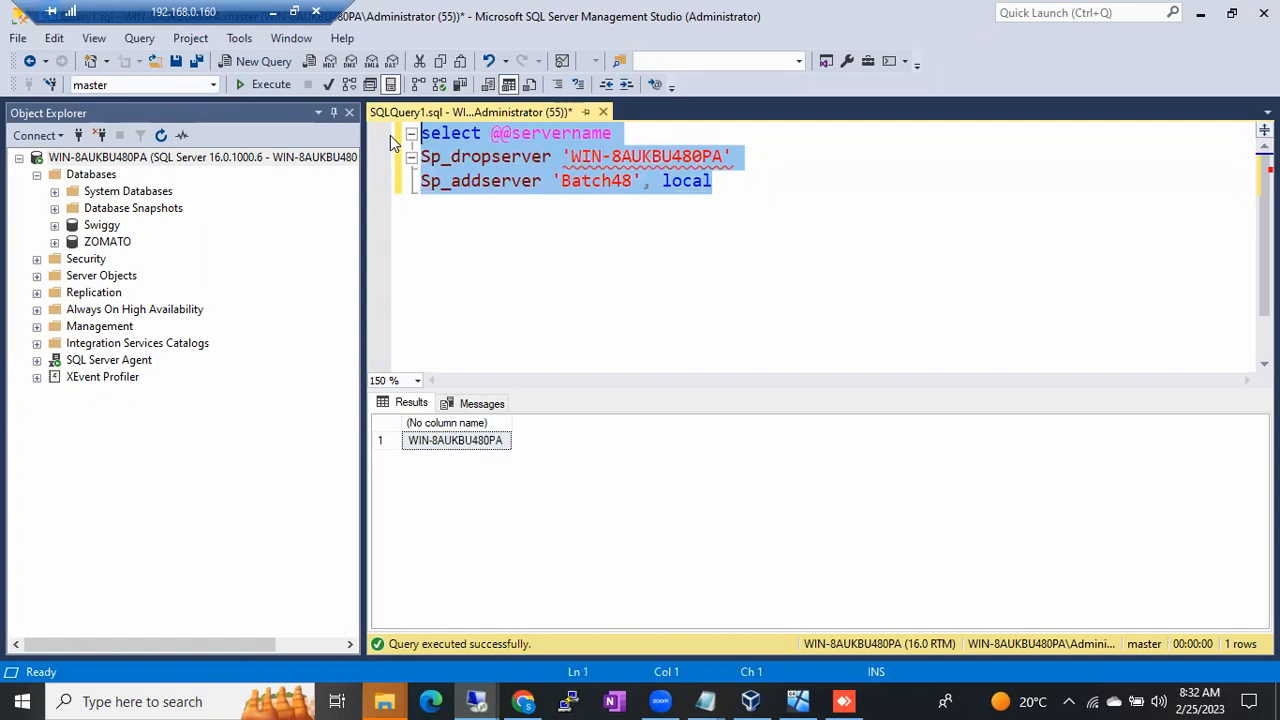
left_click(502, 137)
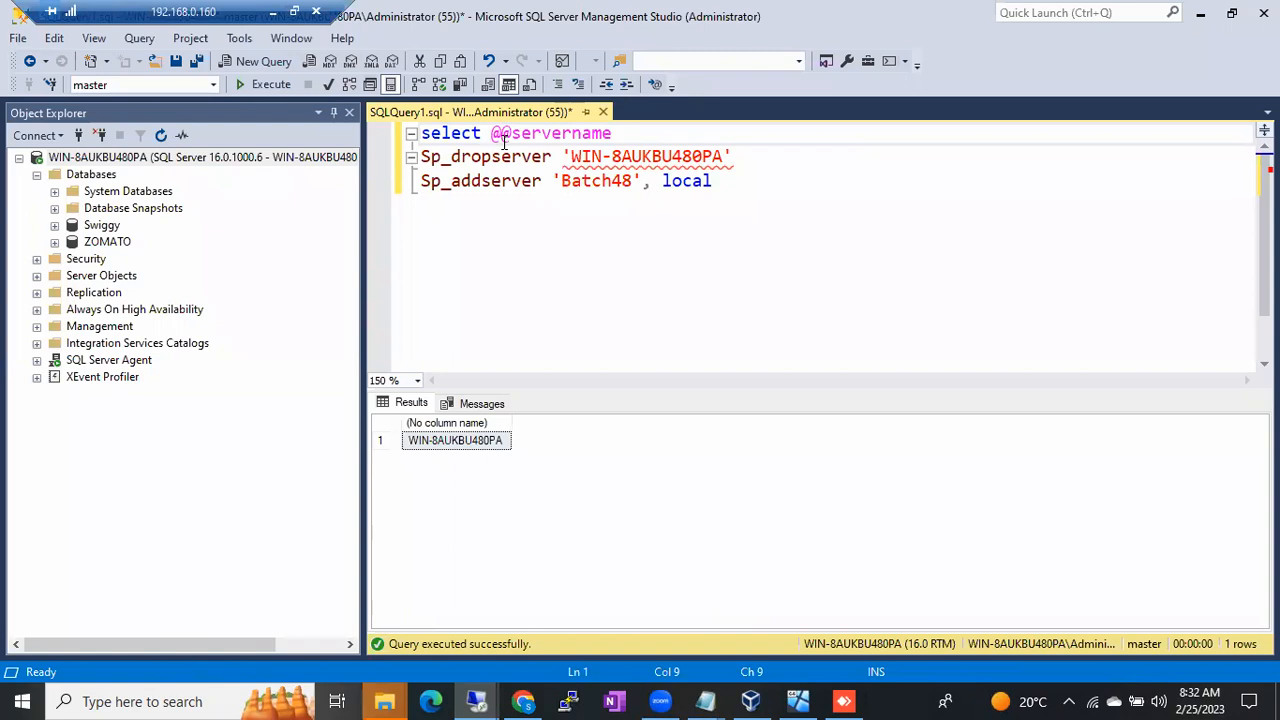
left_click_drag(727, 186, 420, 157)
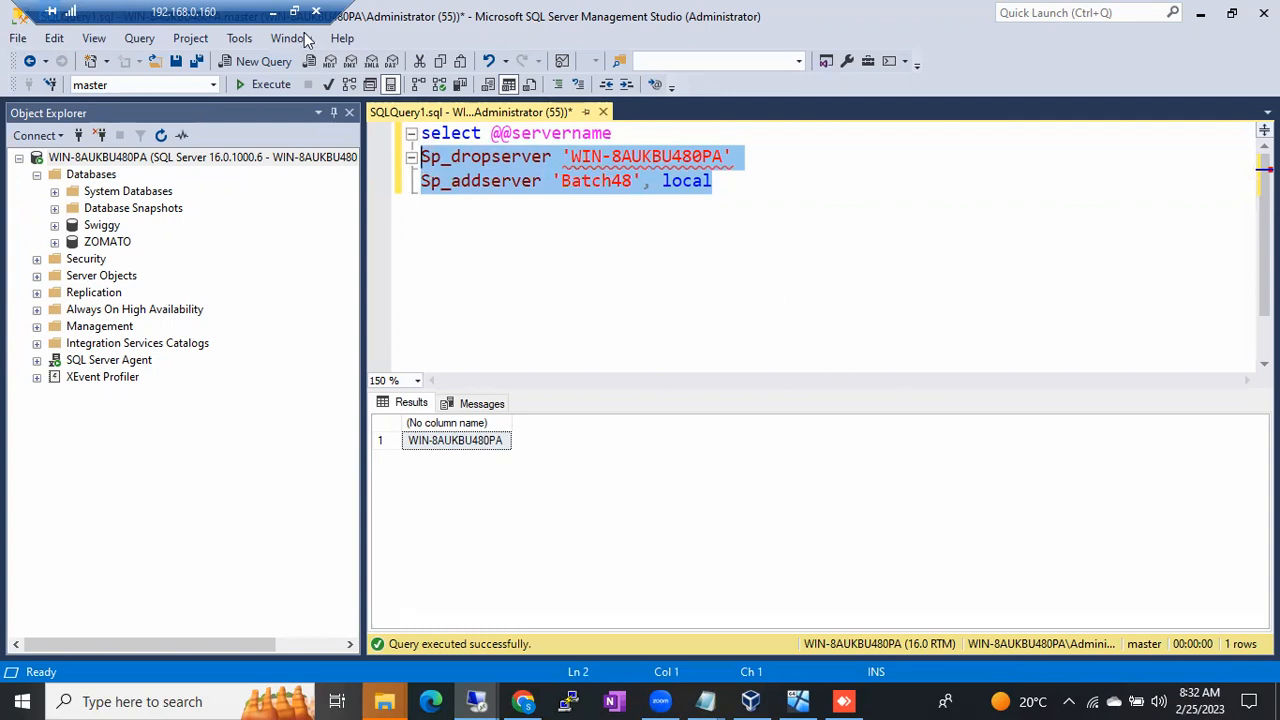
left_click(274, 13)
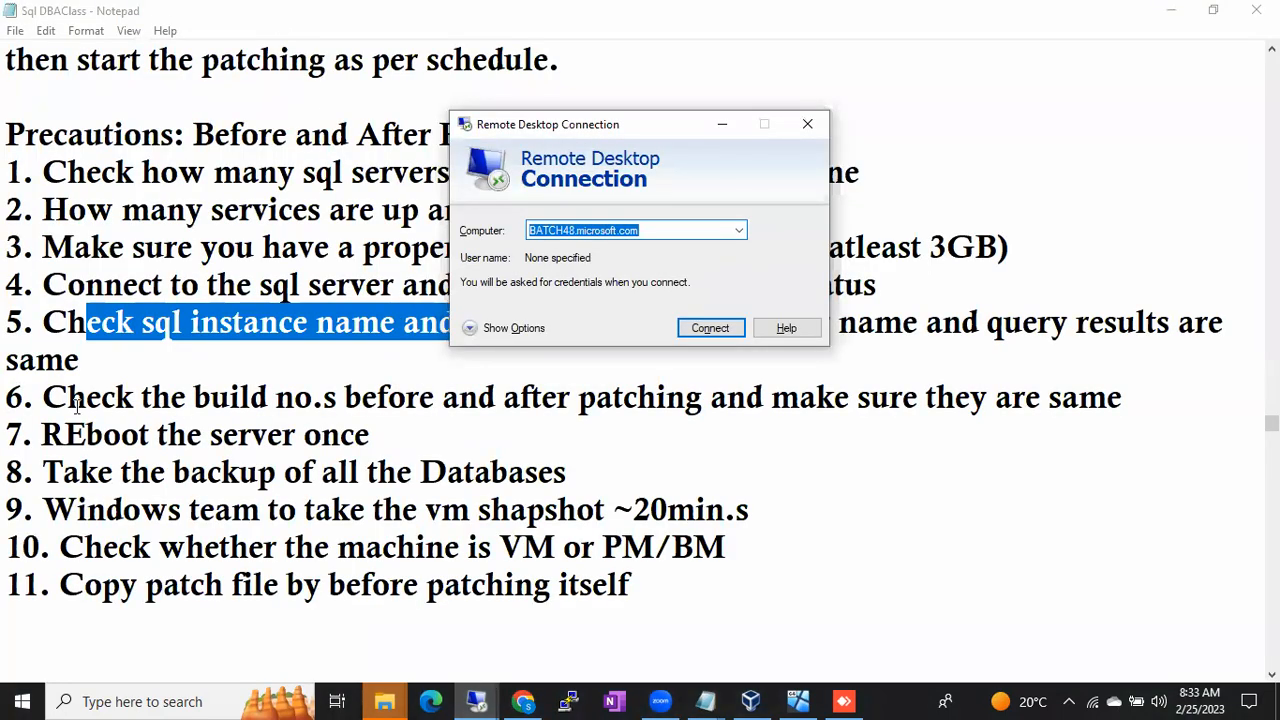
left_click_drag(30, 403, 737, 551)
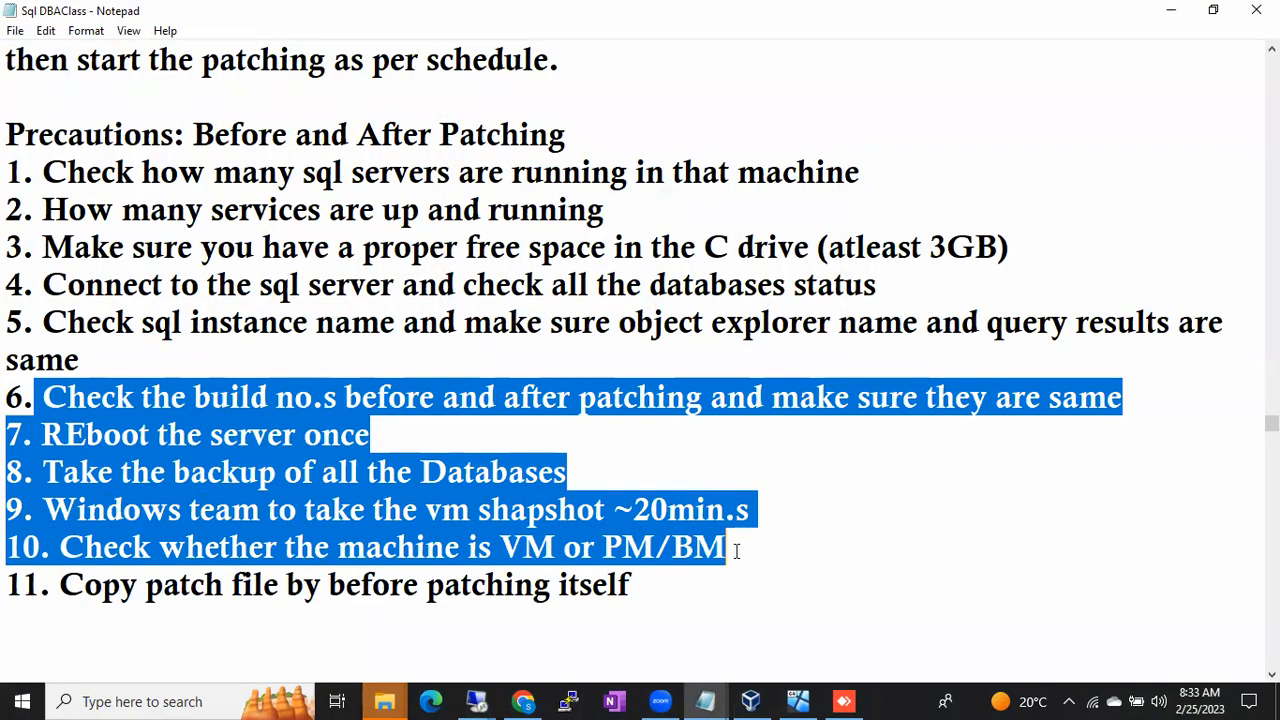
left_click(737, 551)
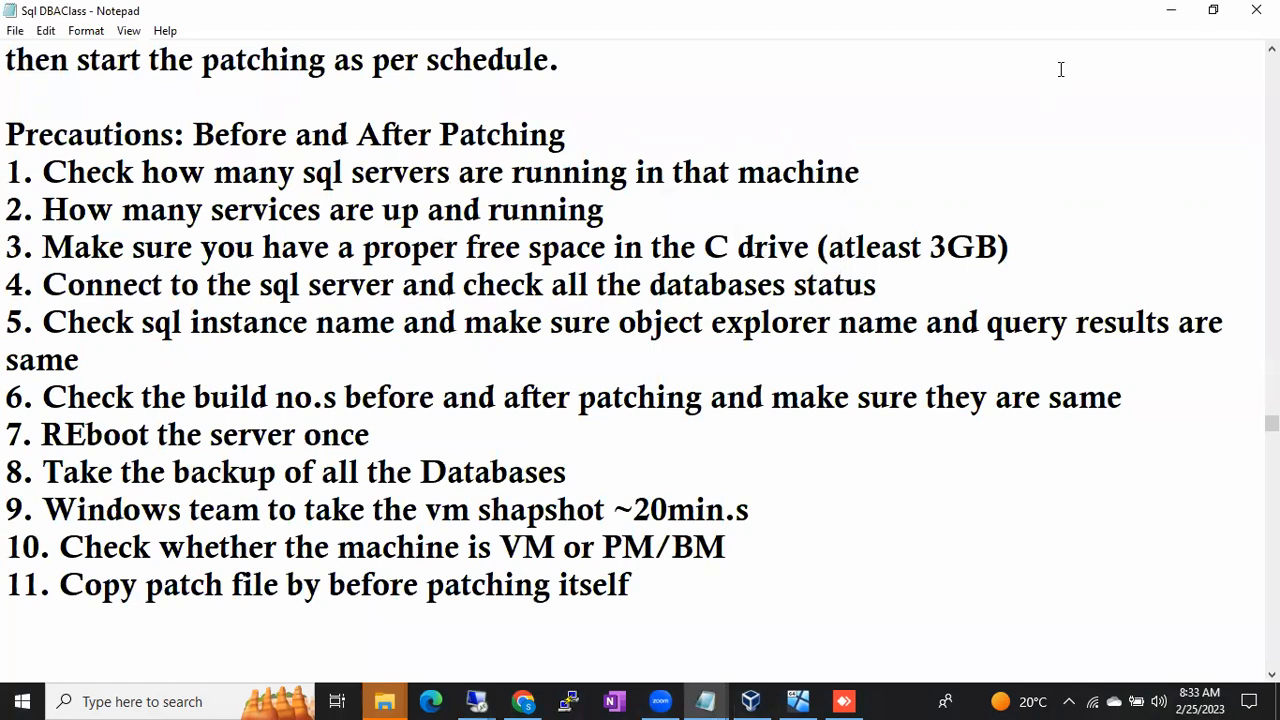
left_click(1168, 12)
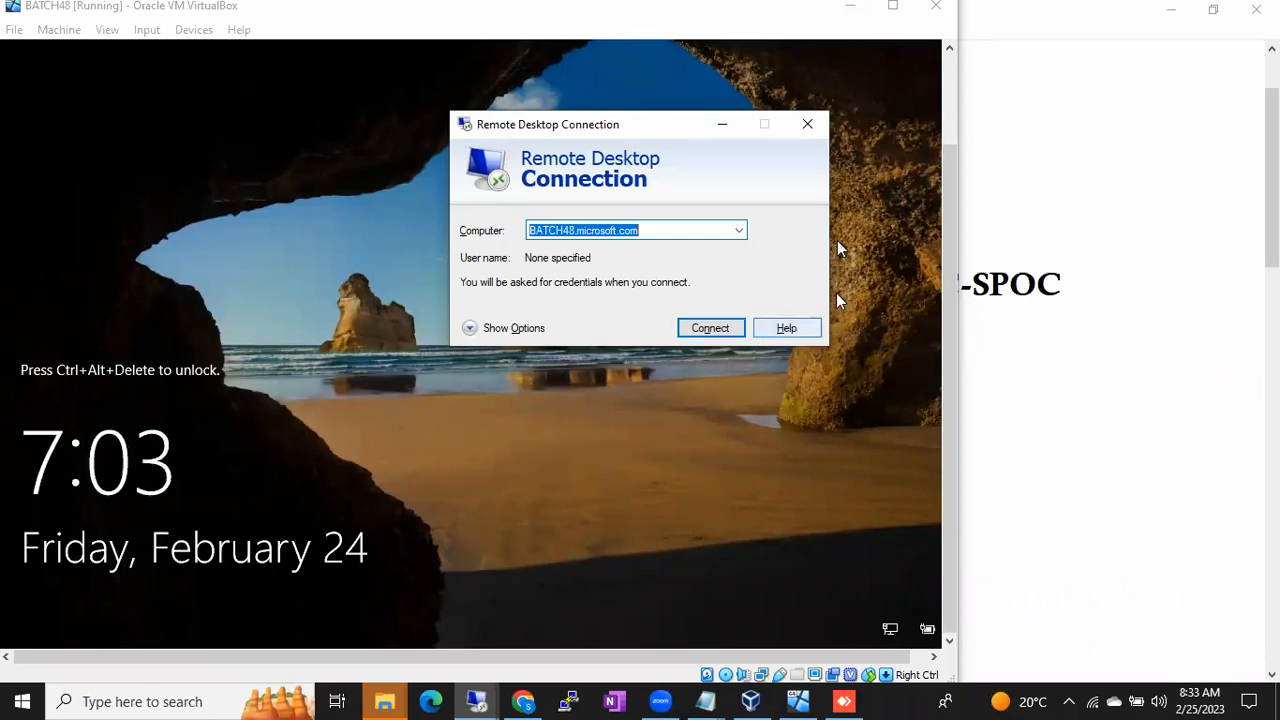
left_click(903, 700)
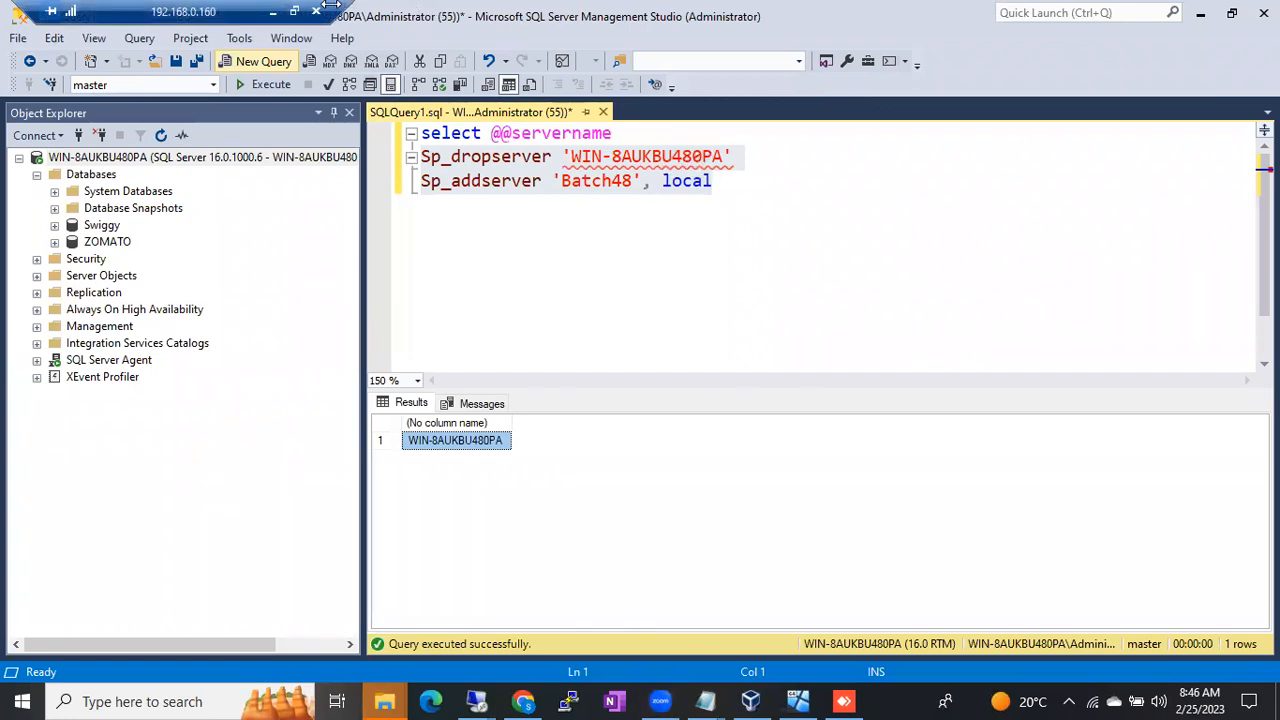
left_click(272, 12)
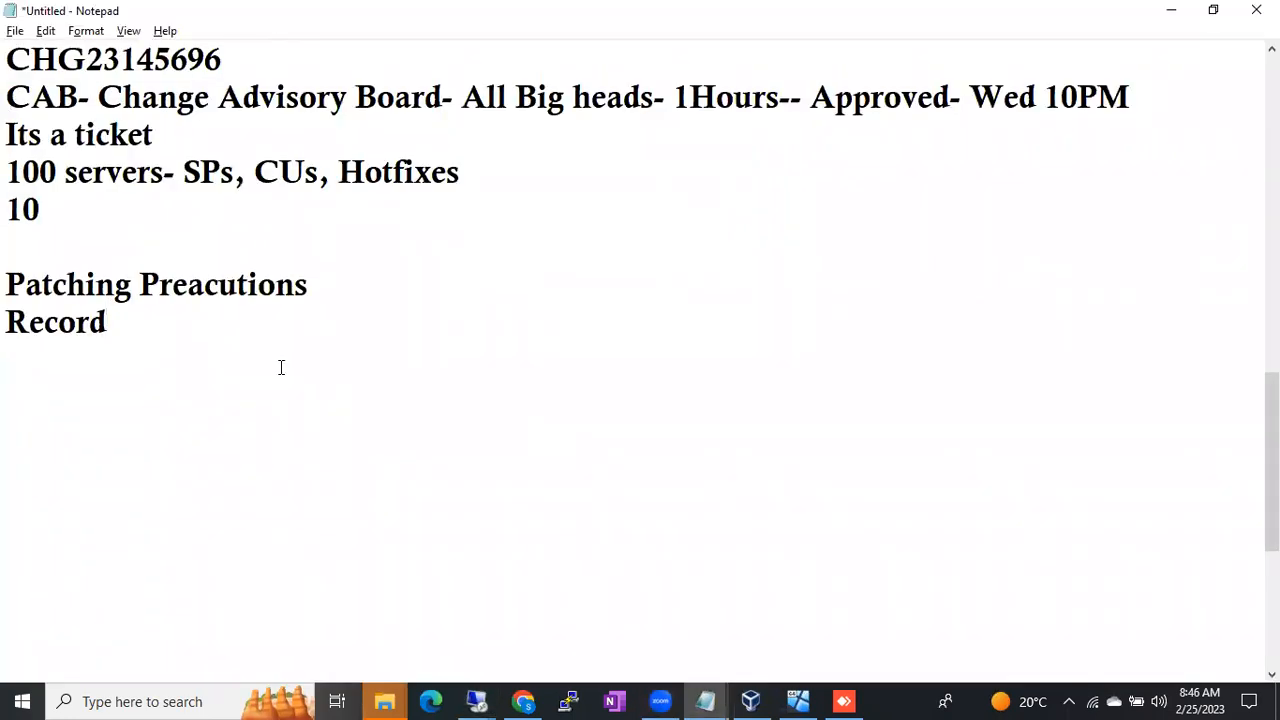
left_click(706, 700)
left_click(805, 615)
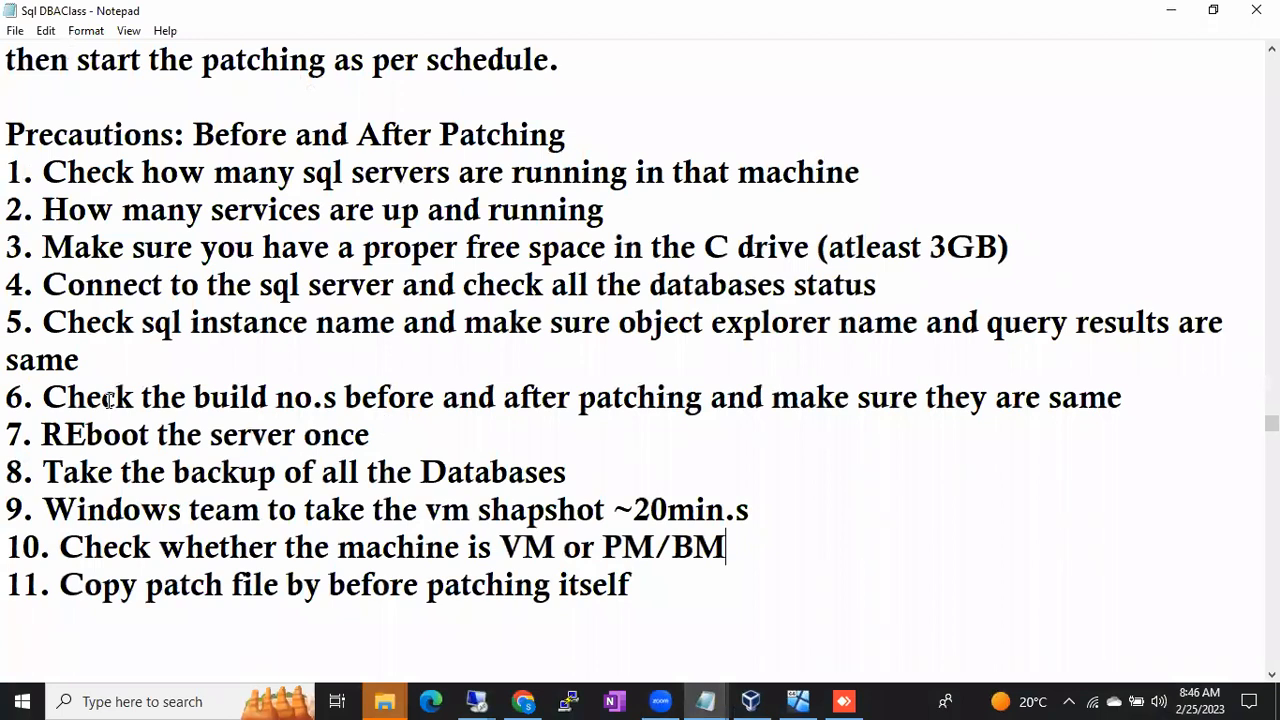
left_click(477, 701)
left_click(400, 632)
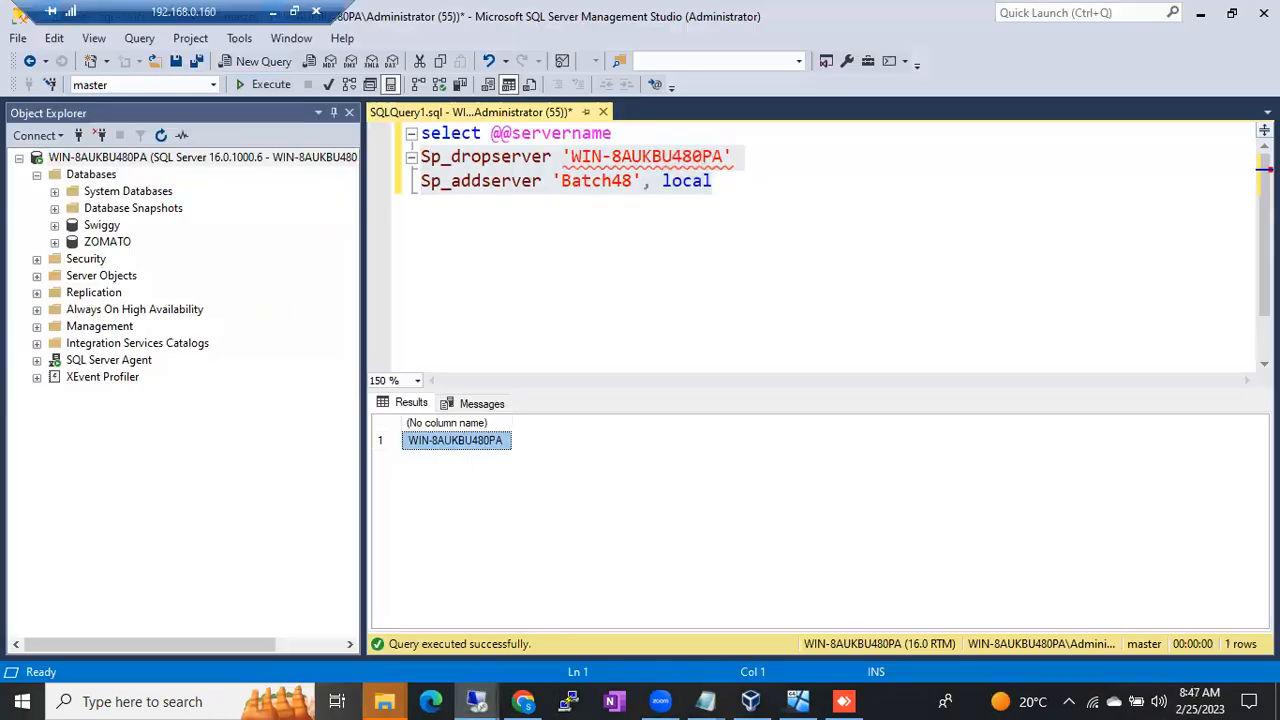
left_click(196, 158)
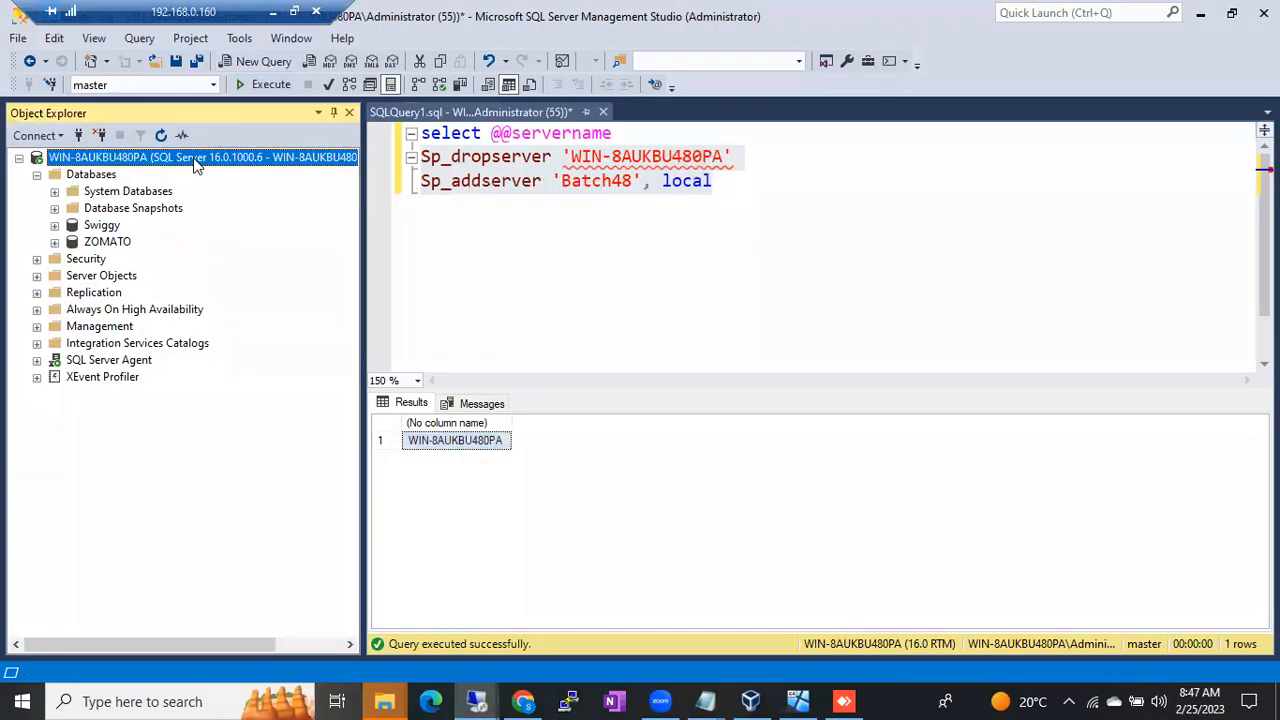
left_click(447, 440)
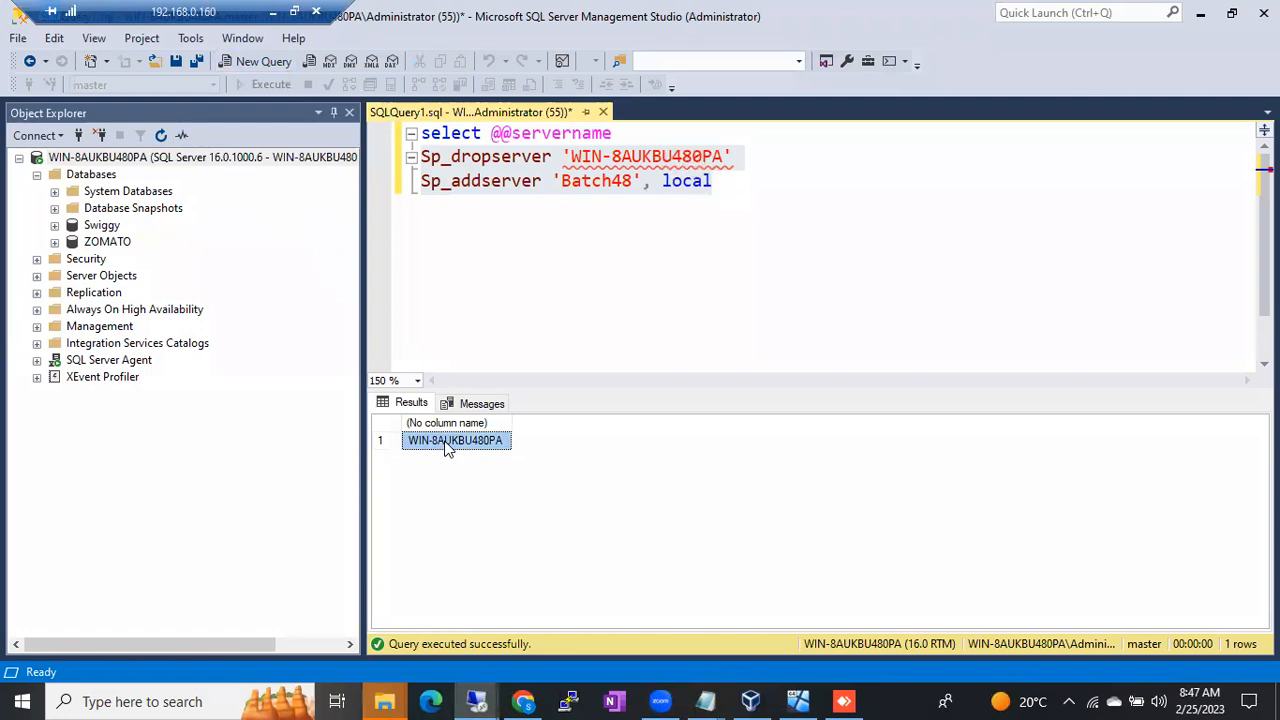
left_click(160, 158)
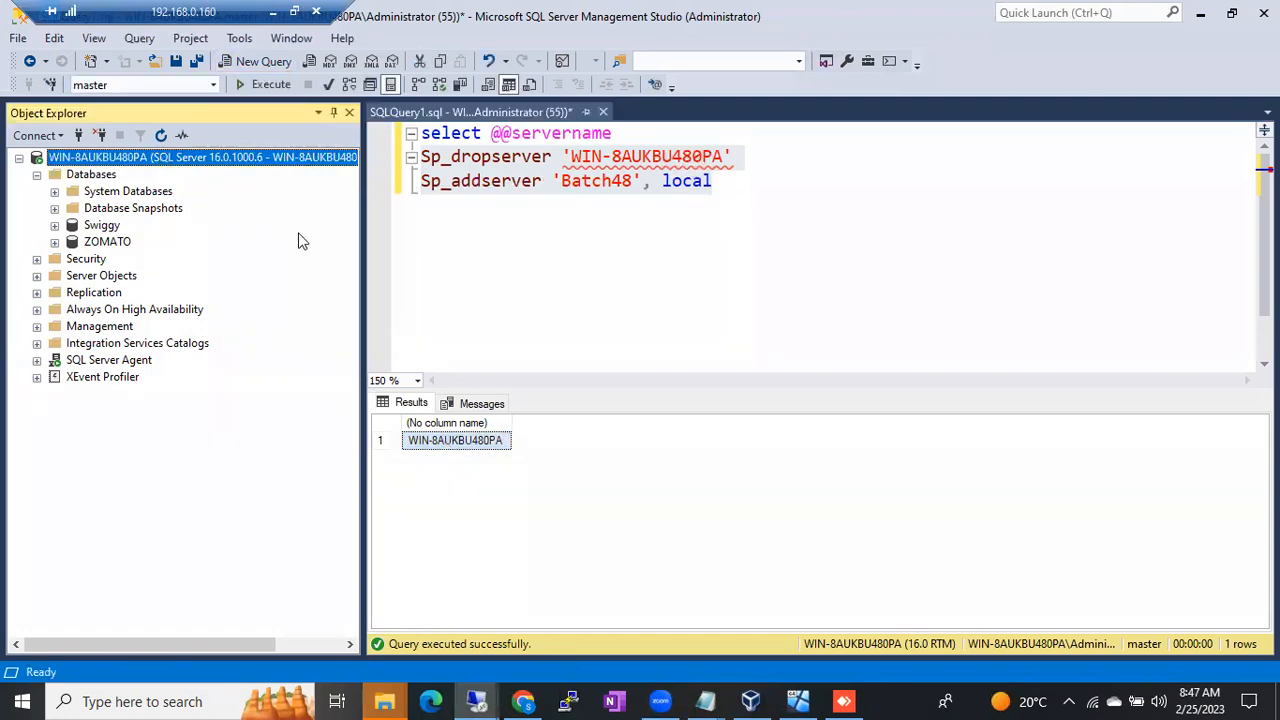
left_click(439, 448)
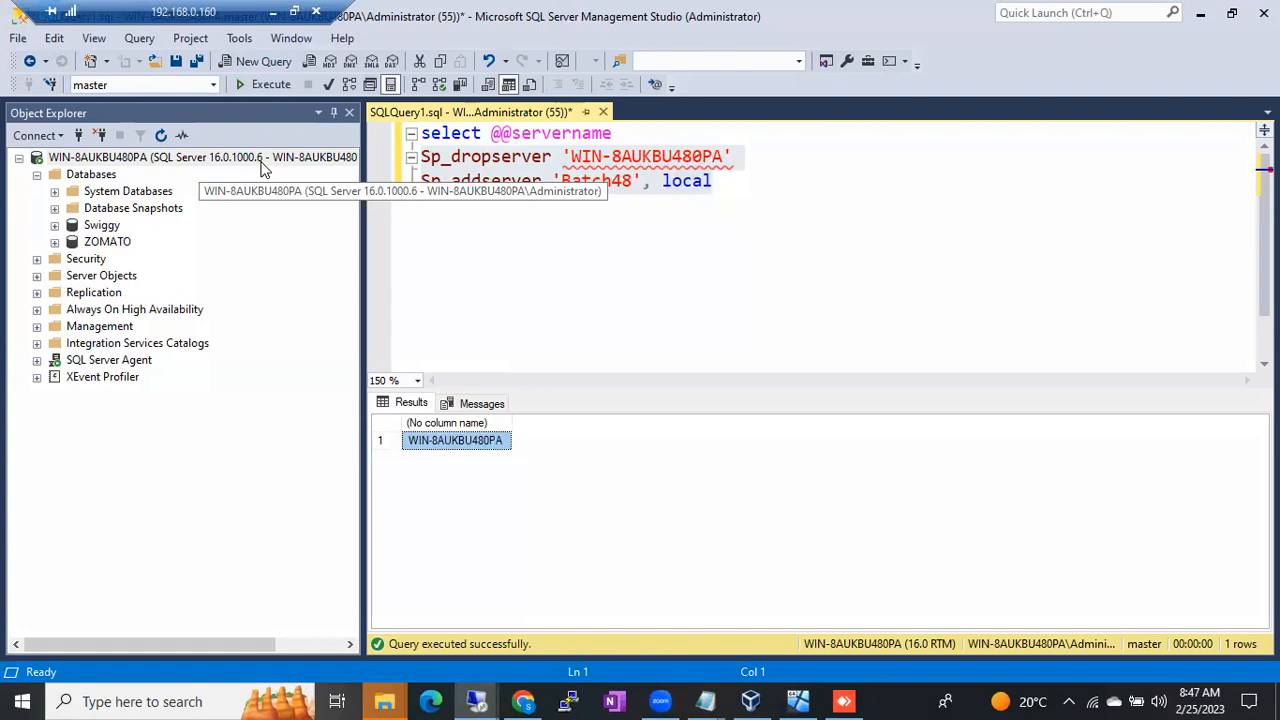
left_click(760, 200)
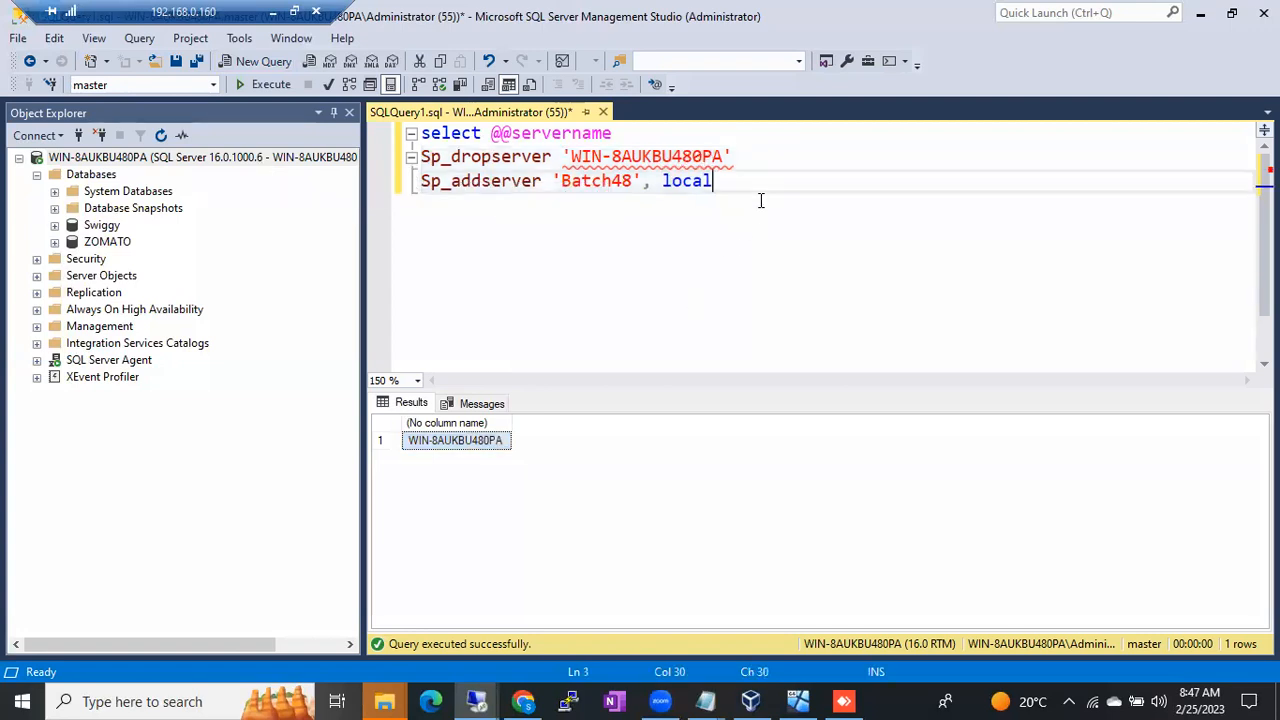
key("Return")
key("Return")
type("sel")
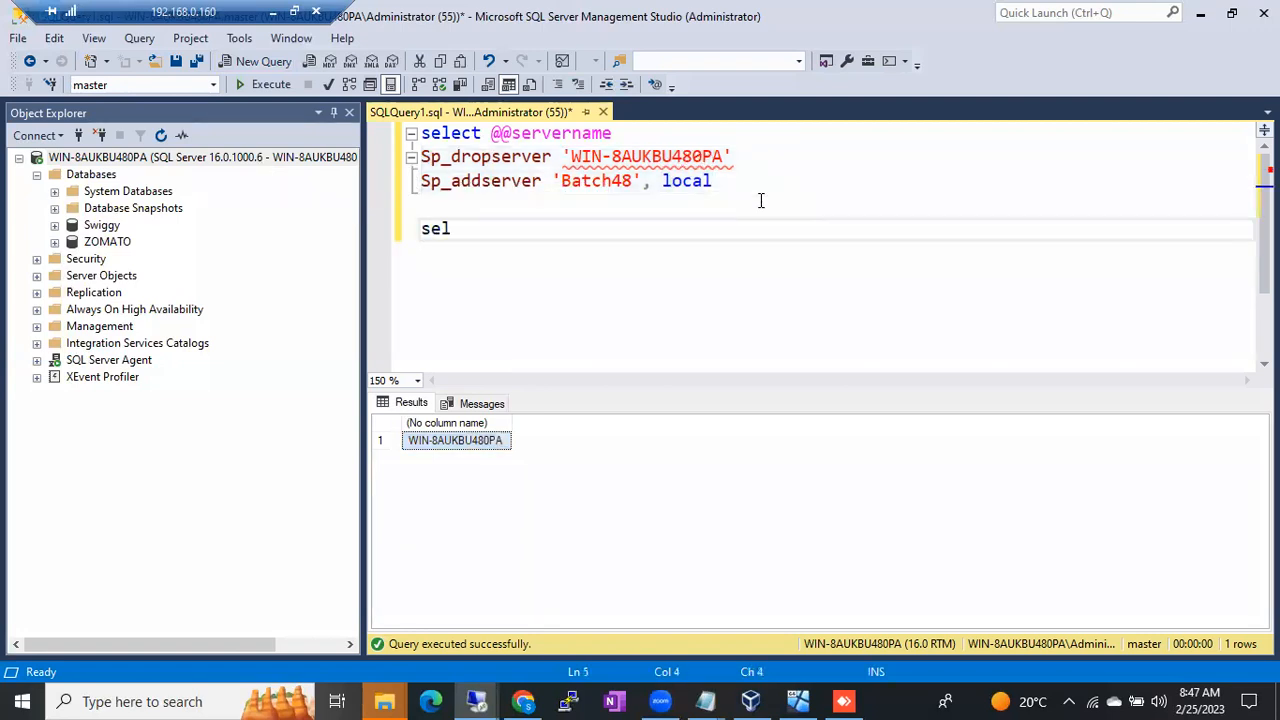
type("ect @@x")
key("BackSpace")
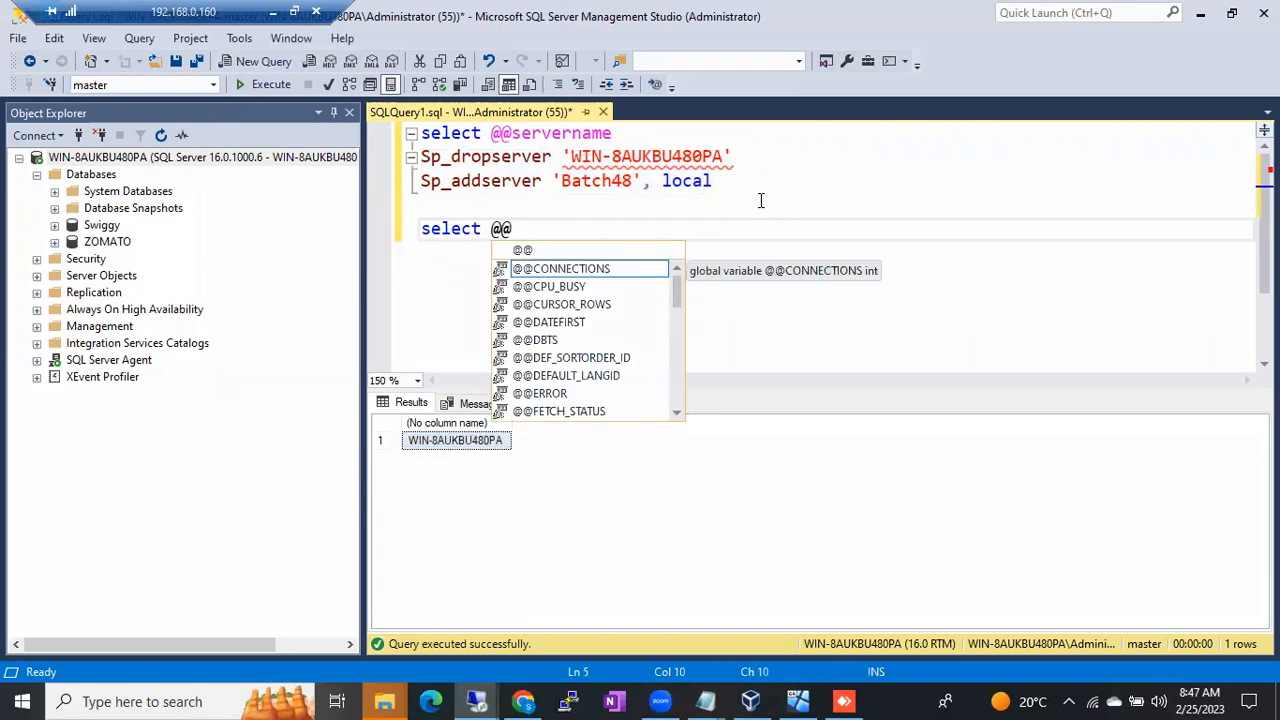
type("version")
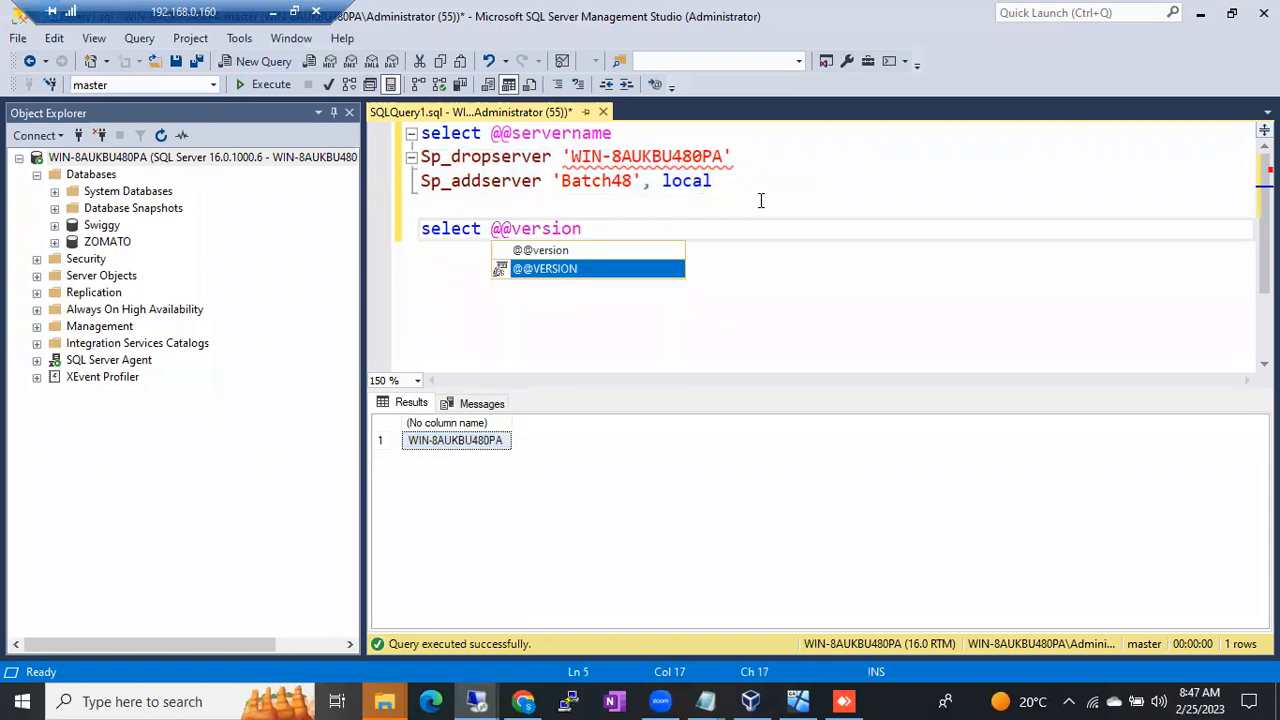
key("Tab")
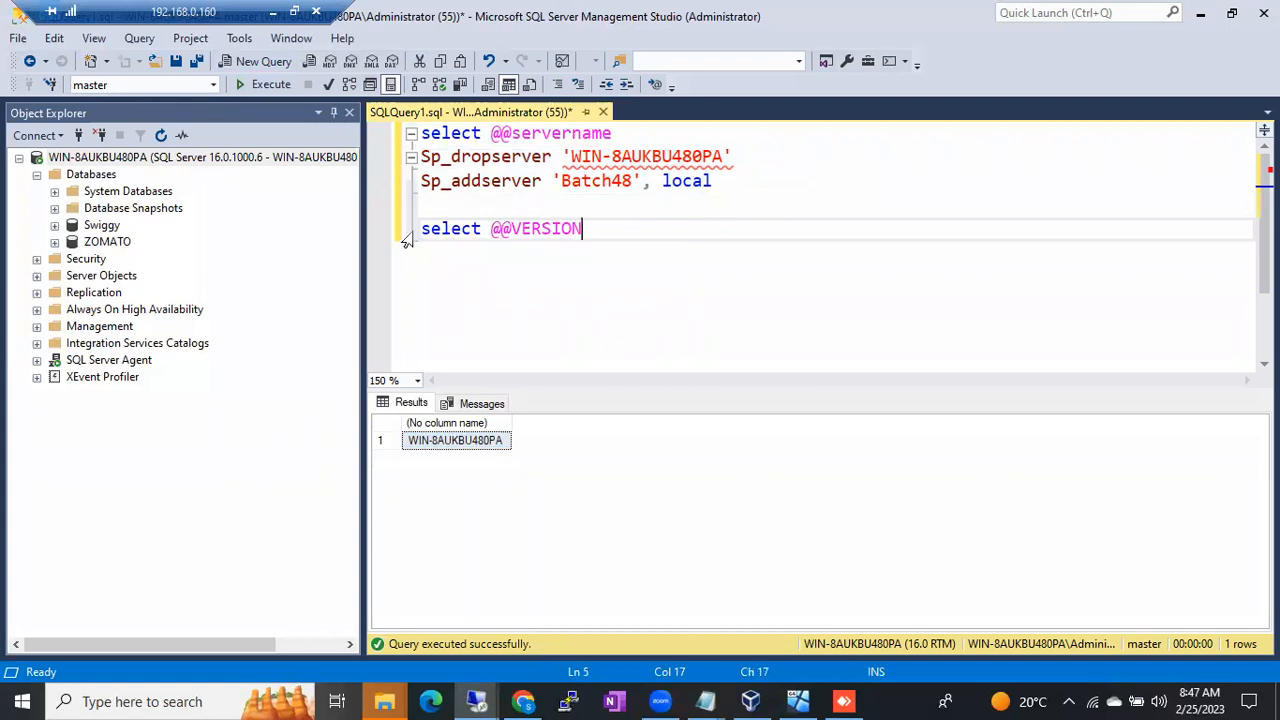
left_click(407, 236)
key("F5")
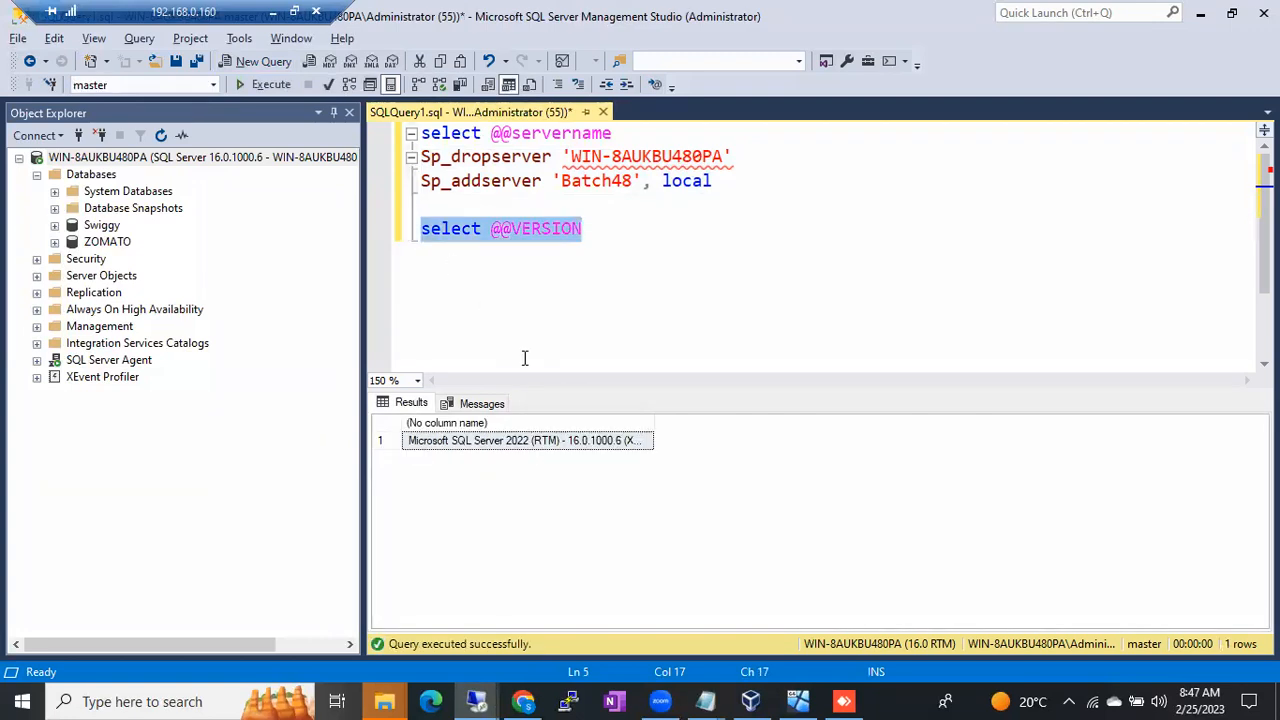
left_click_drag(651, 426, 770, 412)
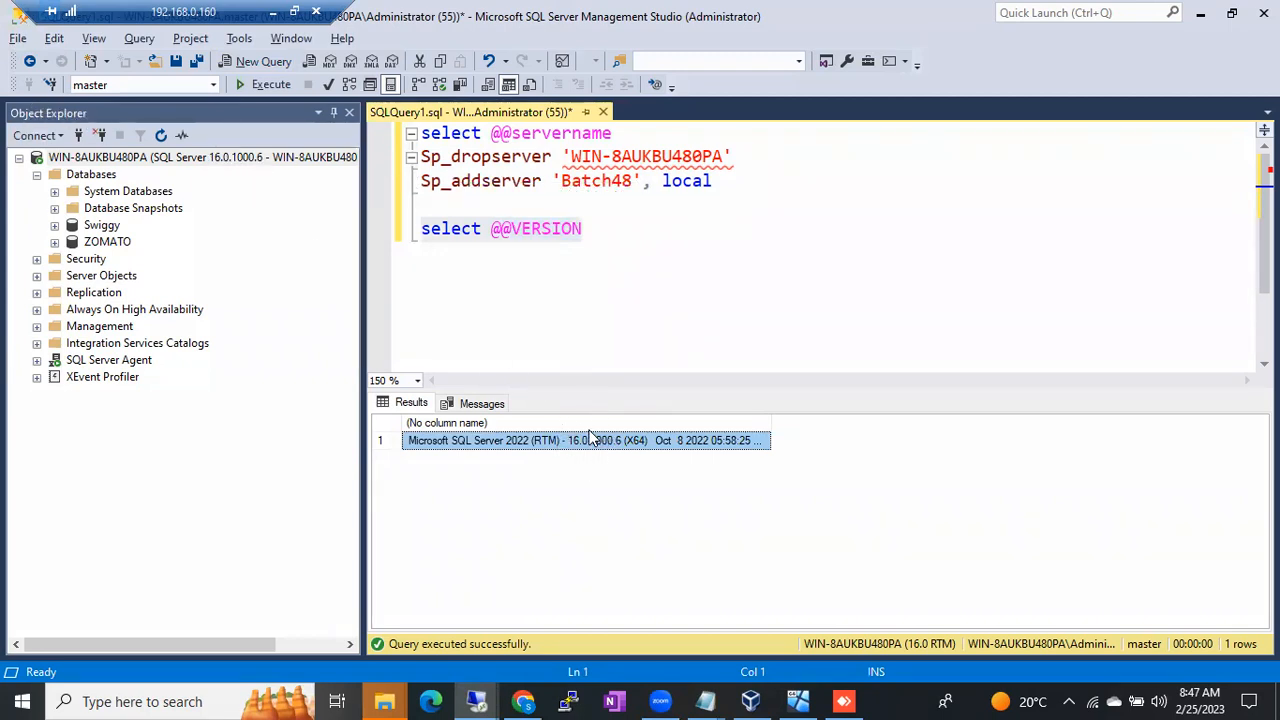
left_click(249, 162)
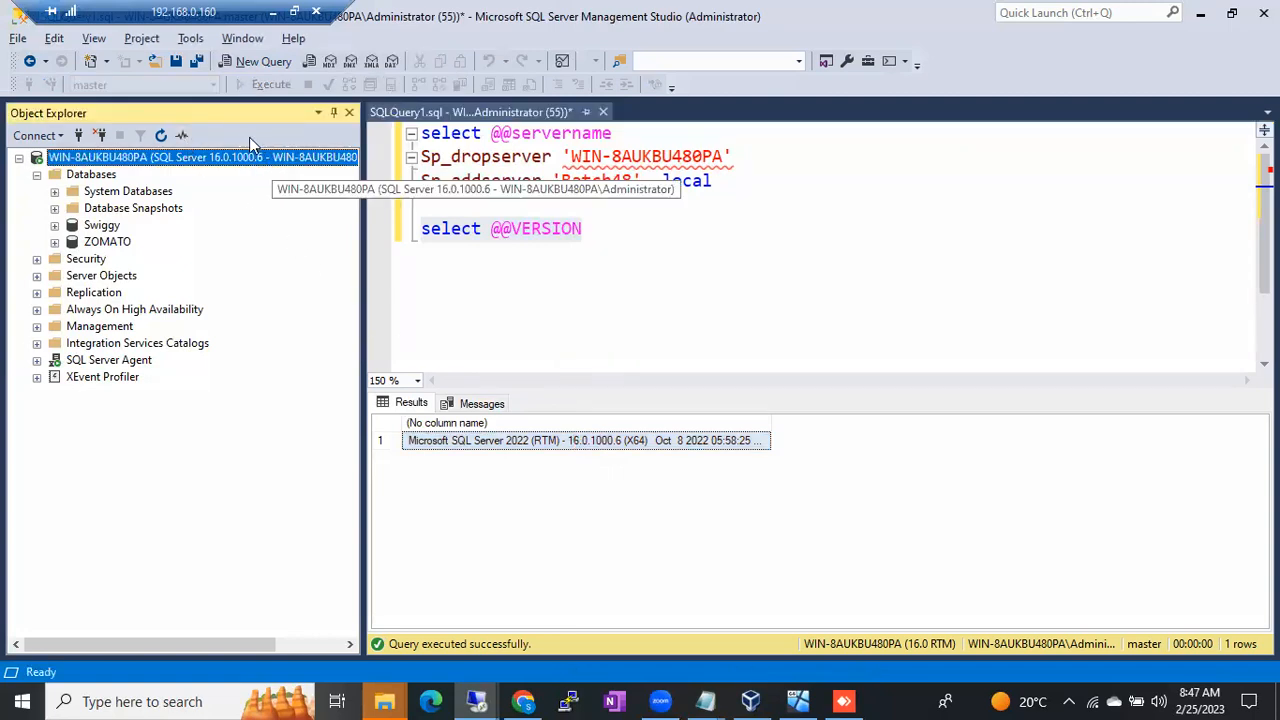
left_click(592, 443)
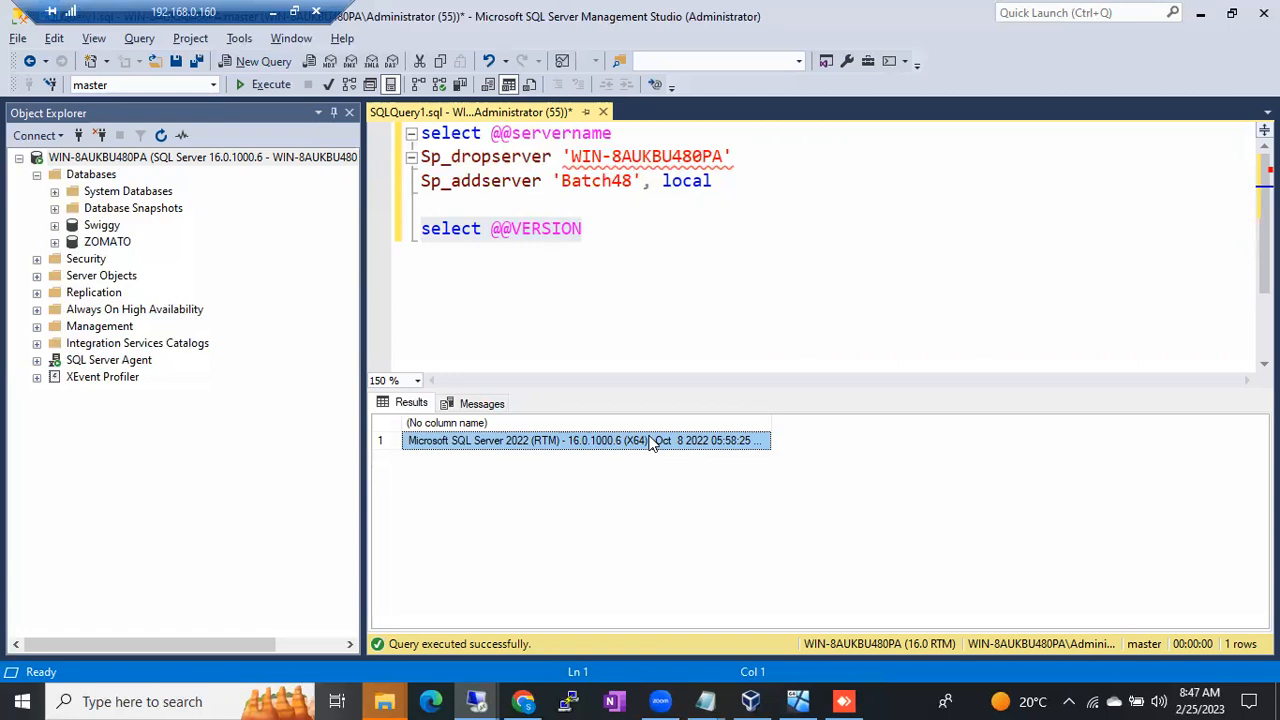
left_click(304, 161)
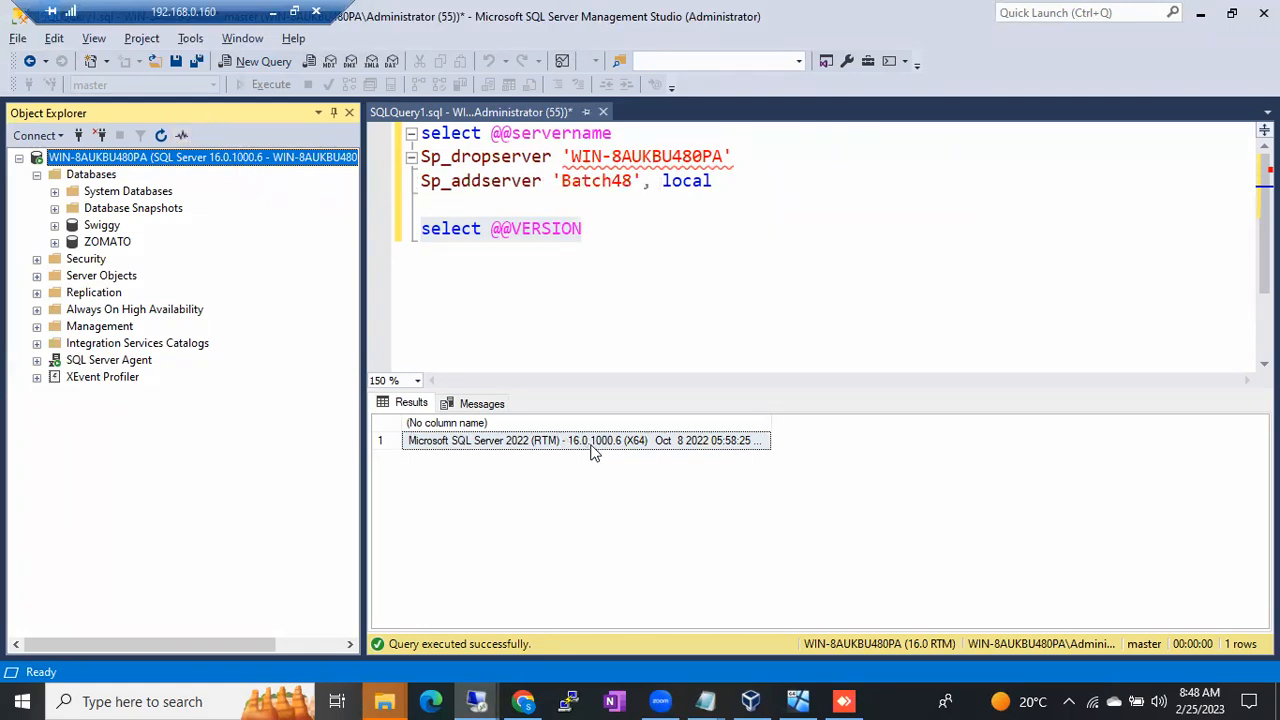
left_click(395, 248)
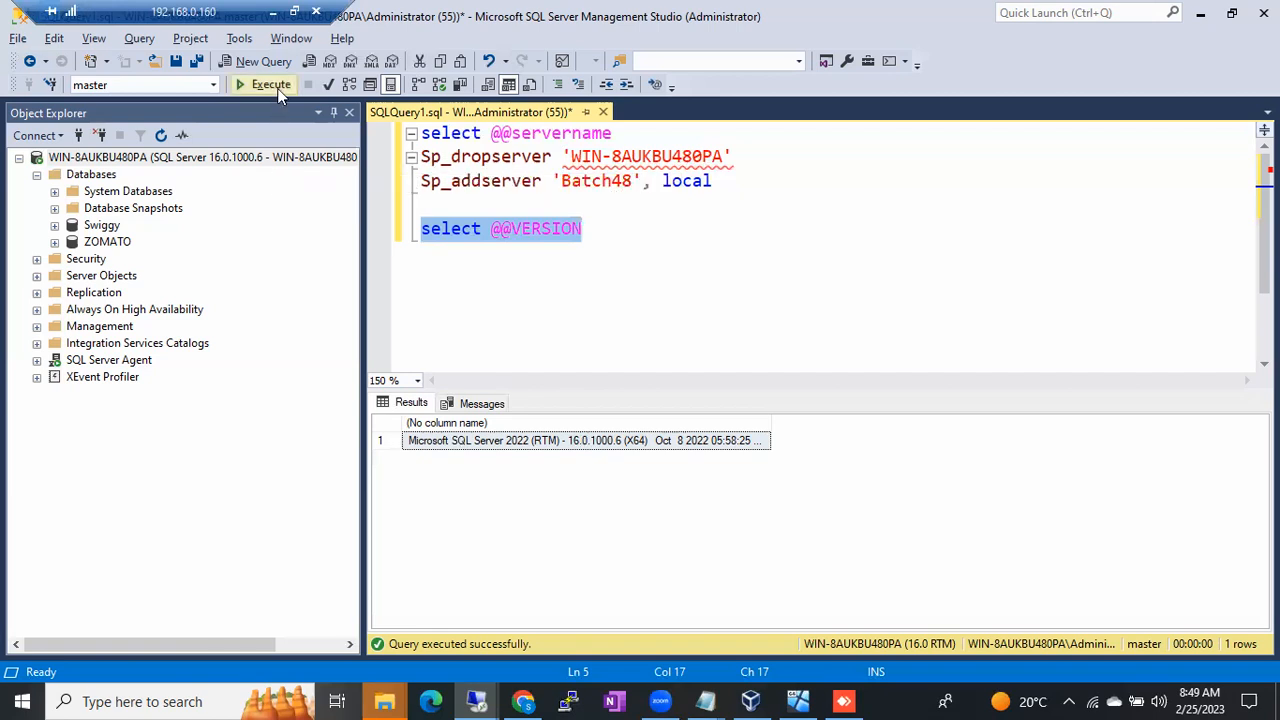
left_click(276, 13)
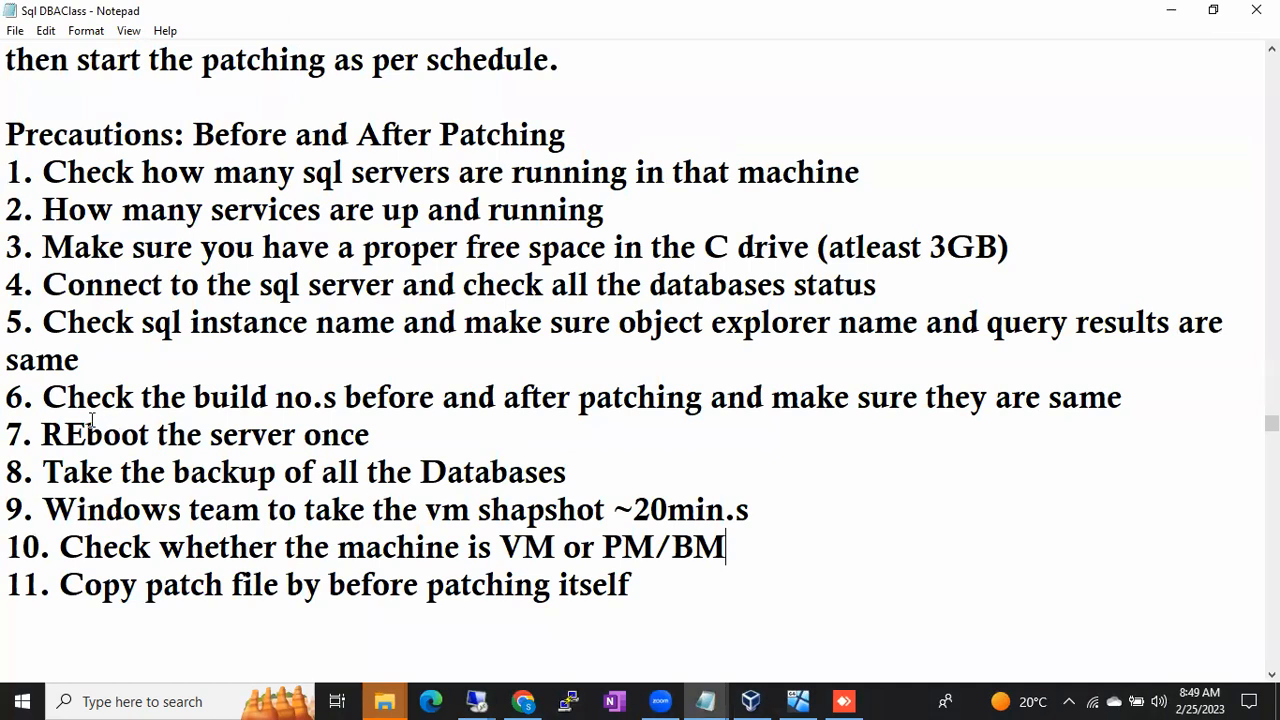
left_click_drag(41, 434, 380, 447)
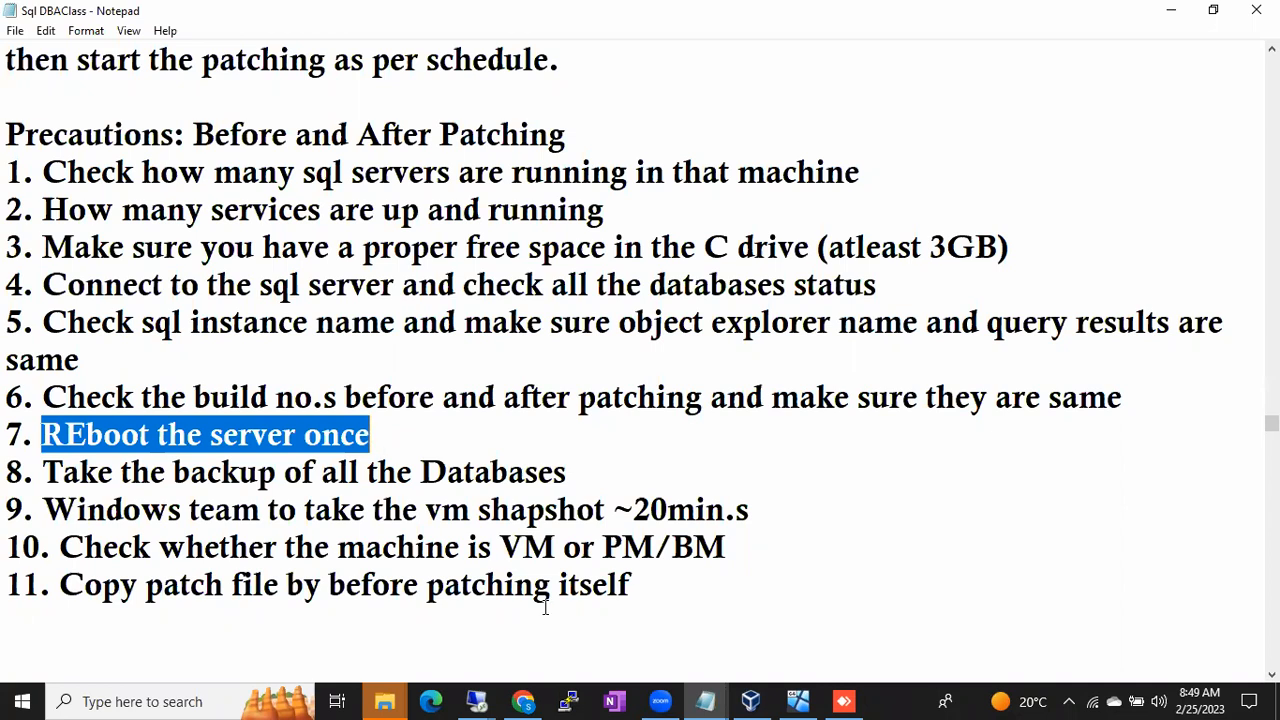
mouse_move(476, 701)
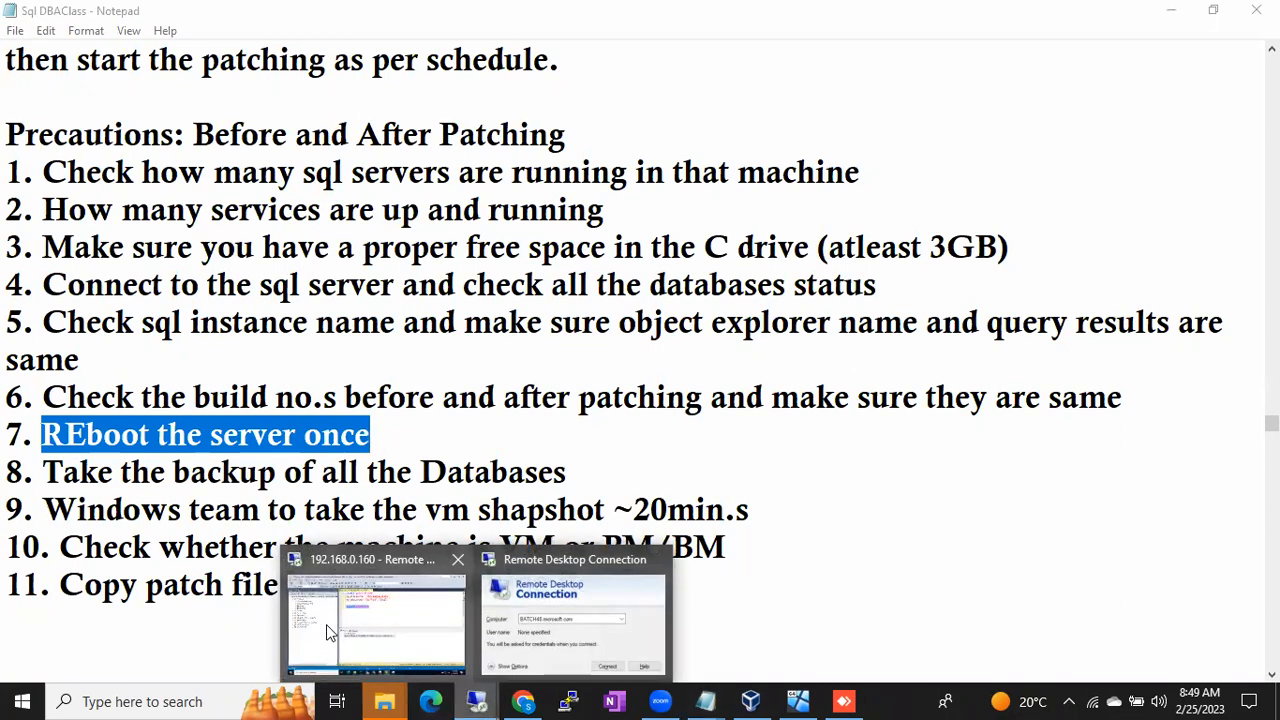
left_click(326, 624)
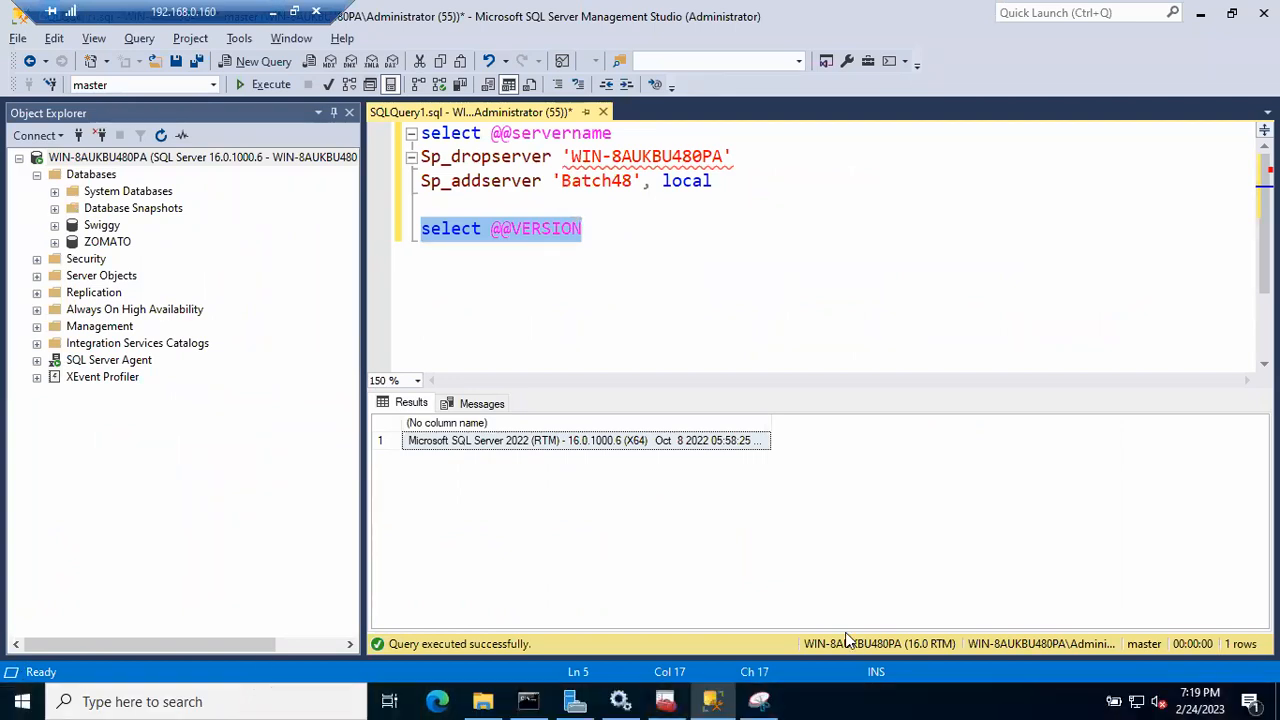
- Restart the remote server with reason Application: Maintenance (Planned), then minimize the remote session
left_click(22, 700)
mouse_move(28, 660)
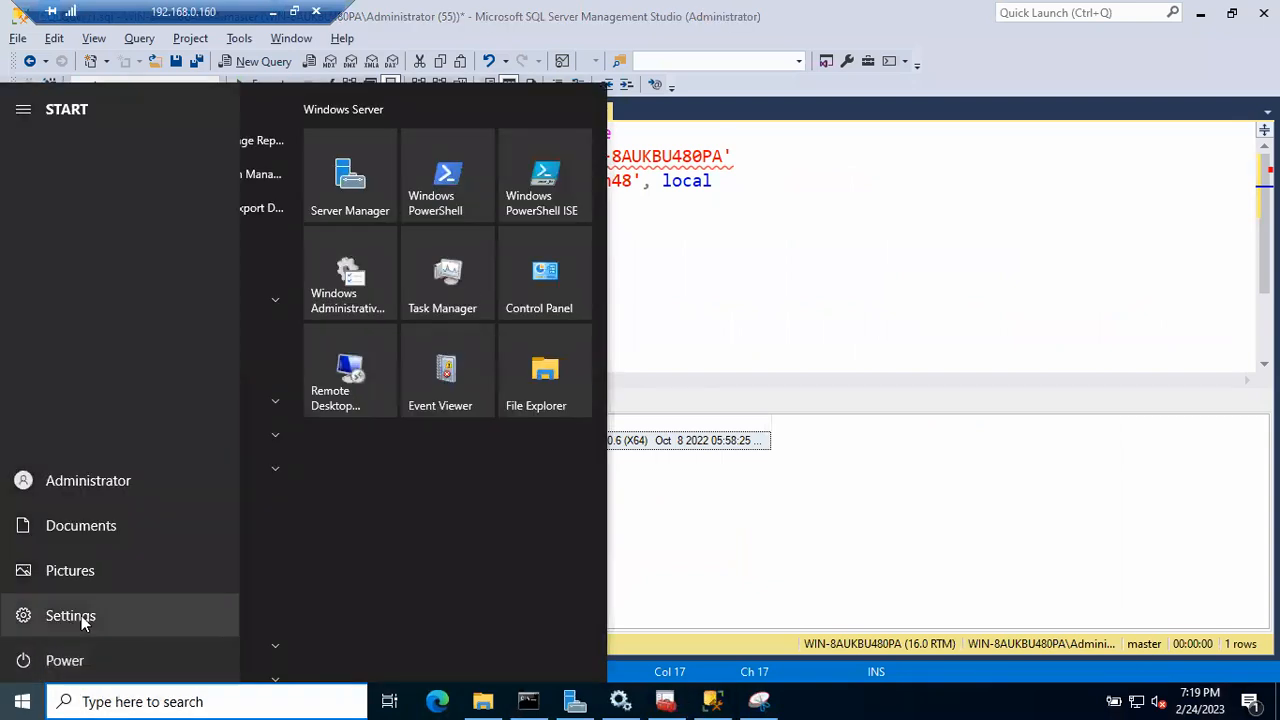
left_click(81, 660)
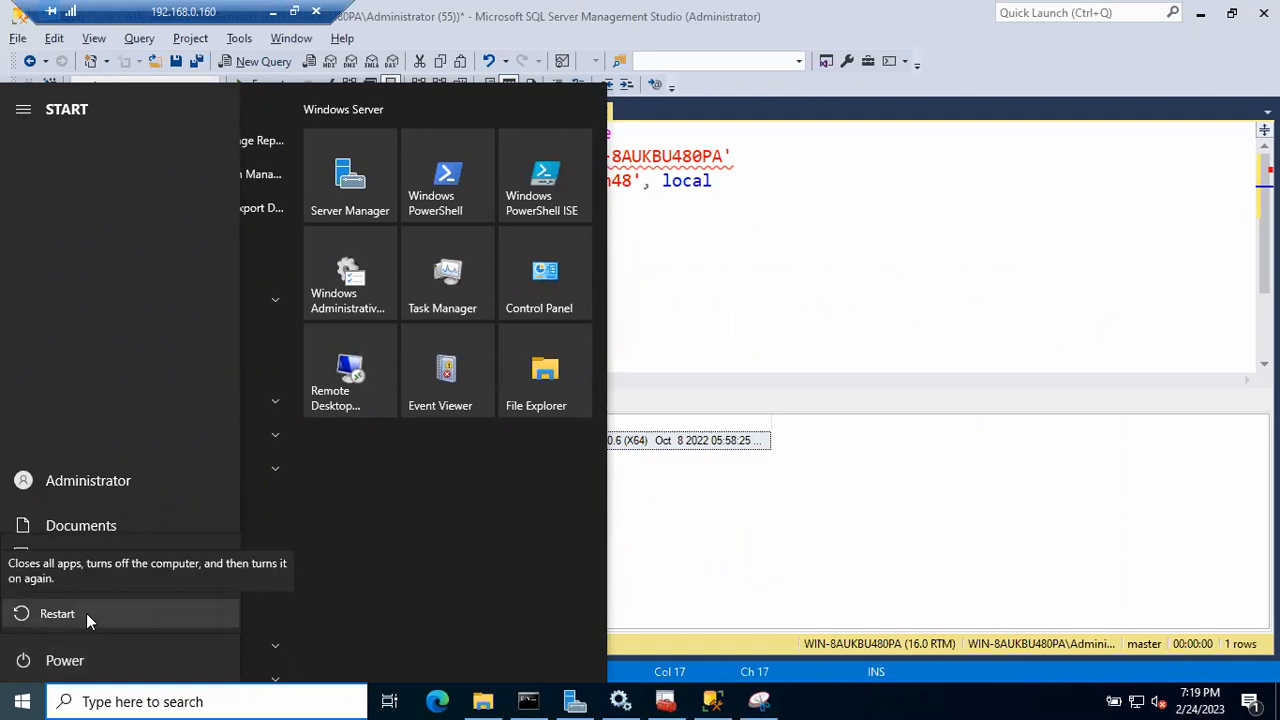
left_click(86, 613)
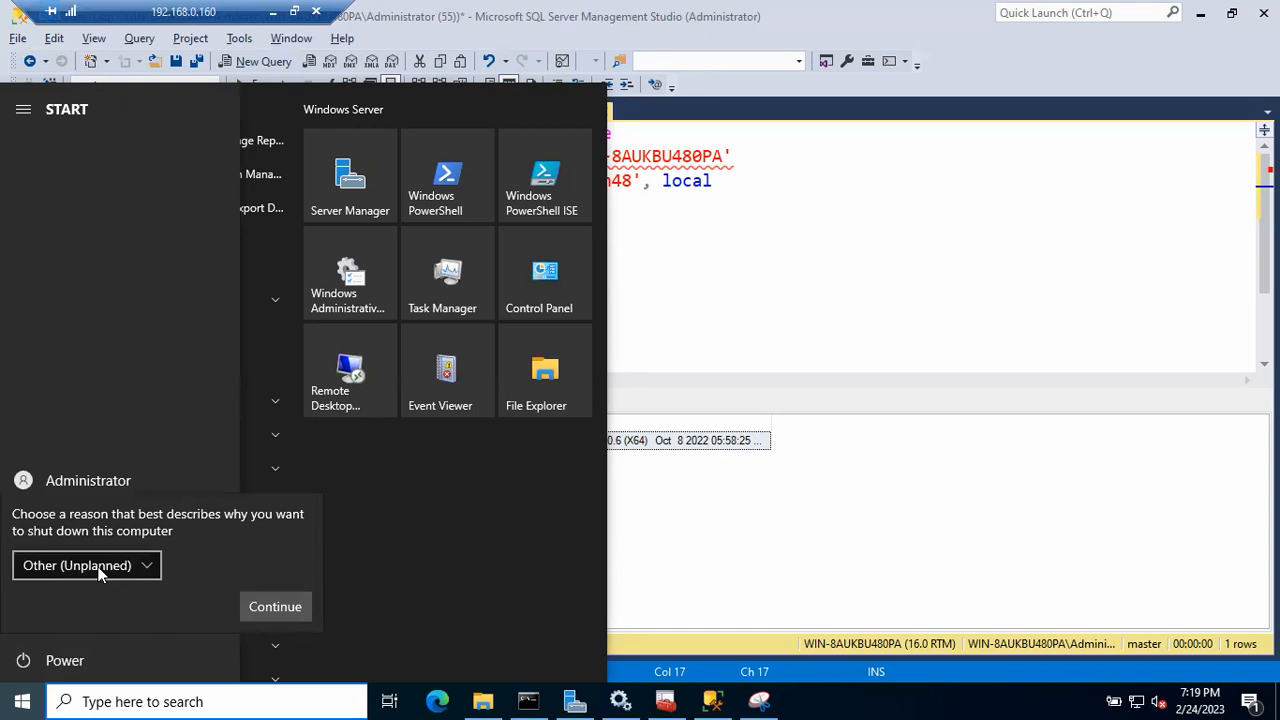
left_click(98, 567)
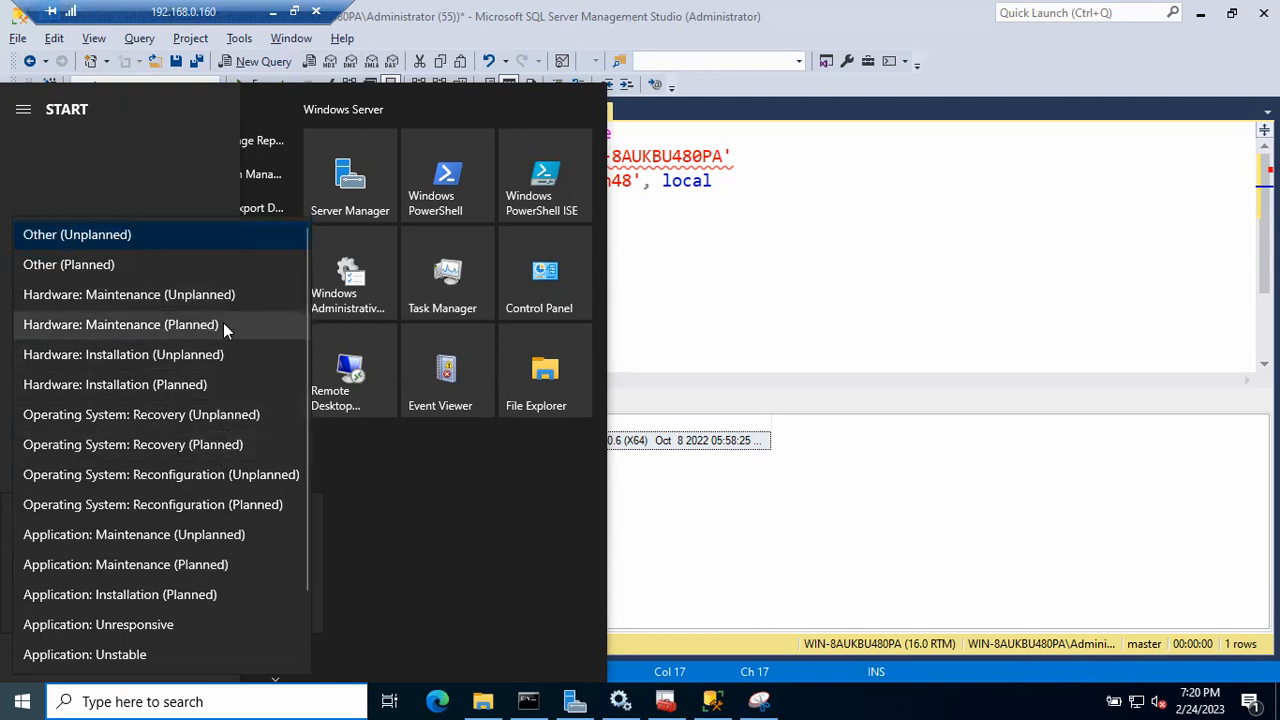
left_click(141, 564)
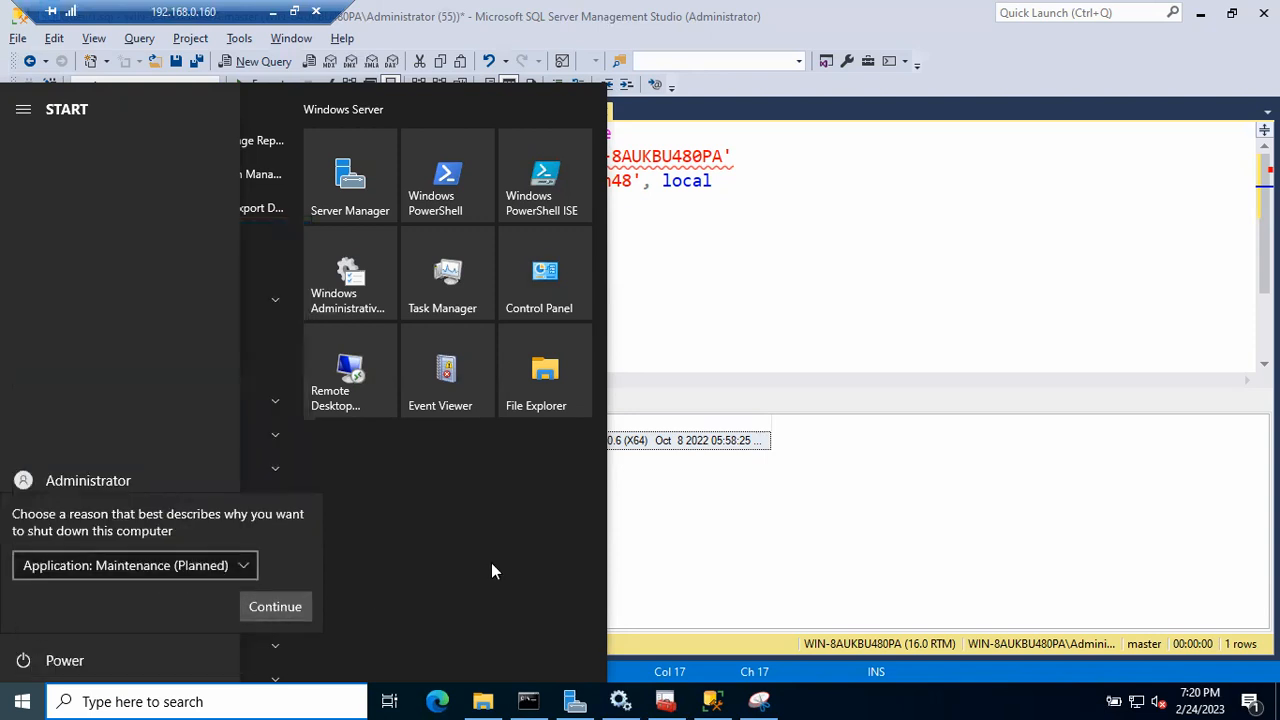
left_click(699, 552)
left_click(686, 500)
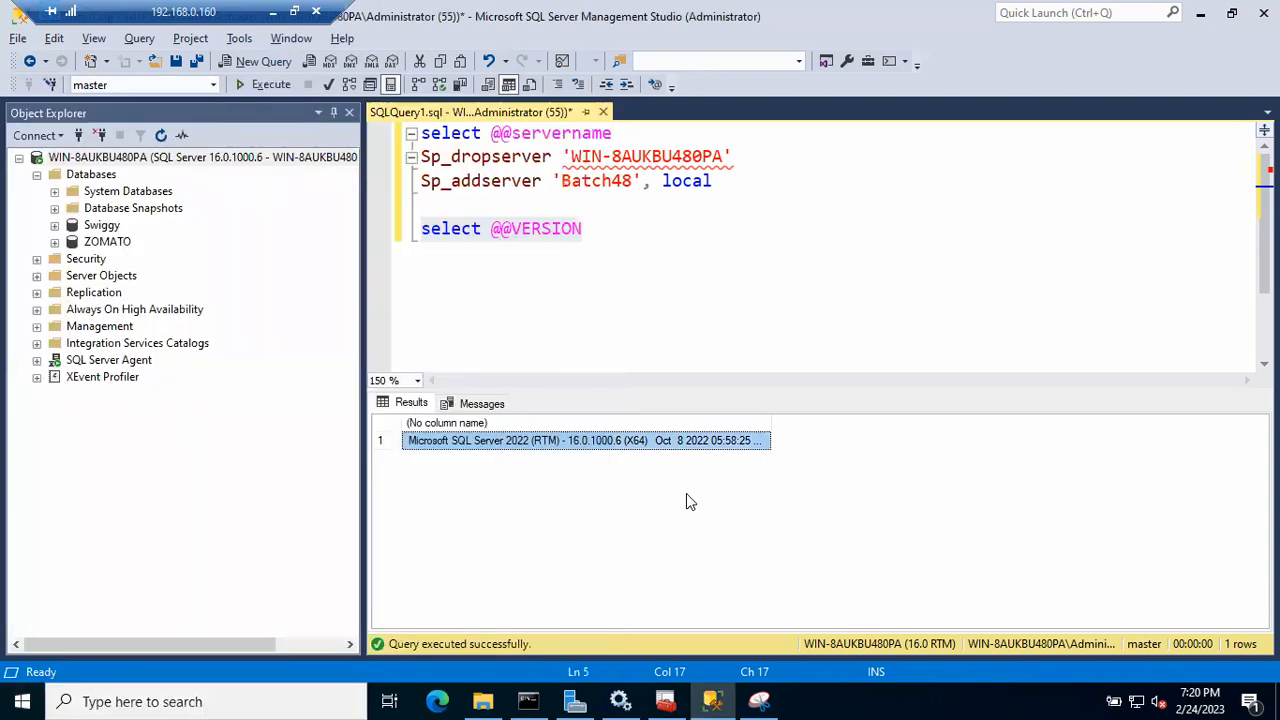
left_click(273, 12)
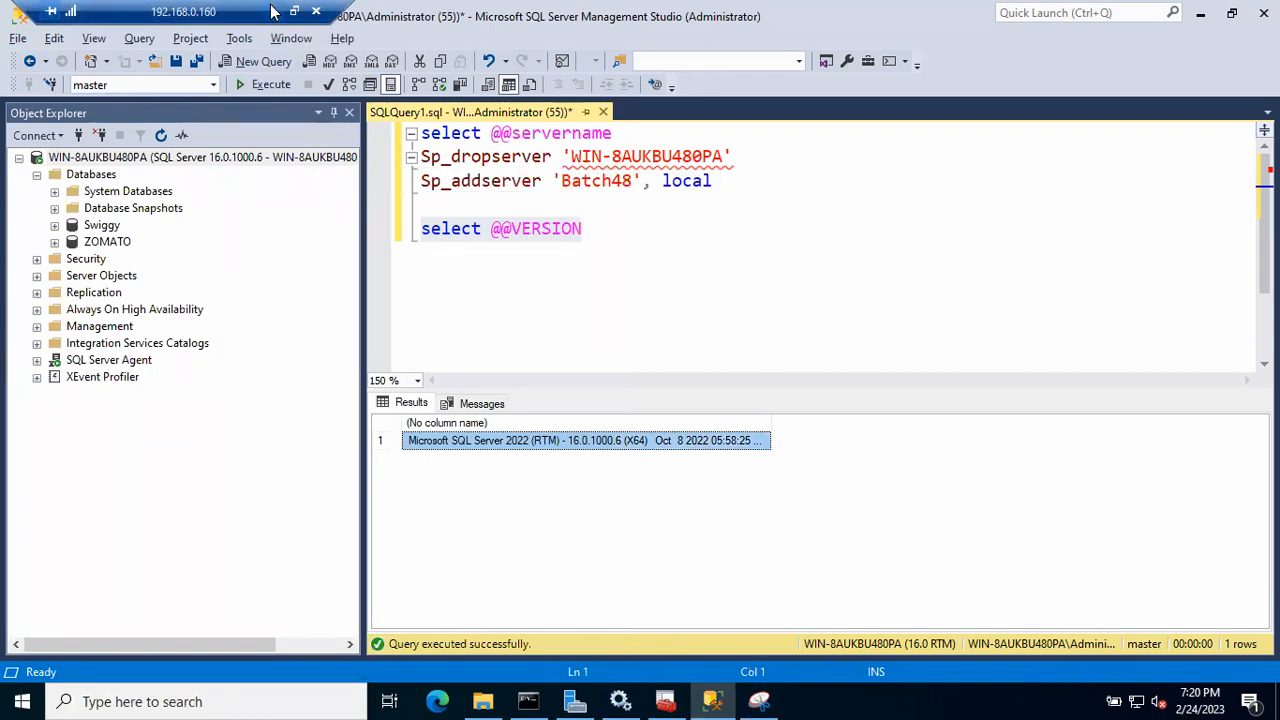